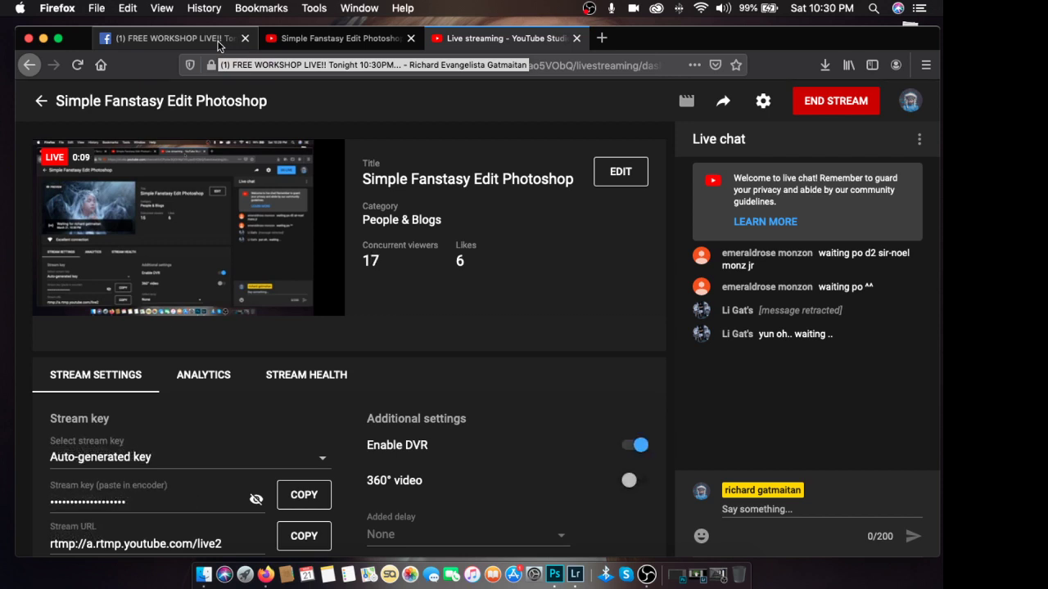
Step: Minimise Firefox and bring the empty Adobe Photoshop CC 2018 workspace to the front
left_click(127, 39)
left_click(44, 37)
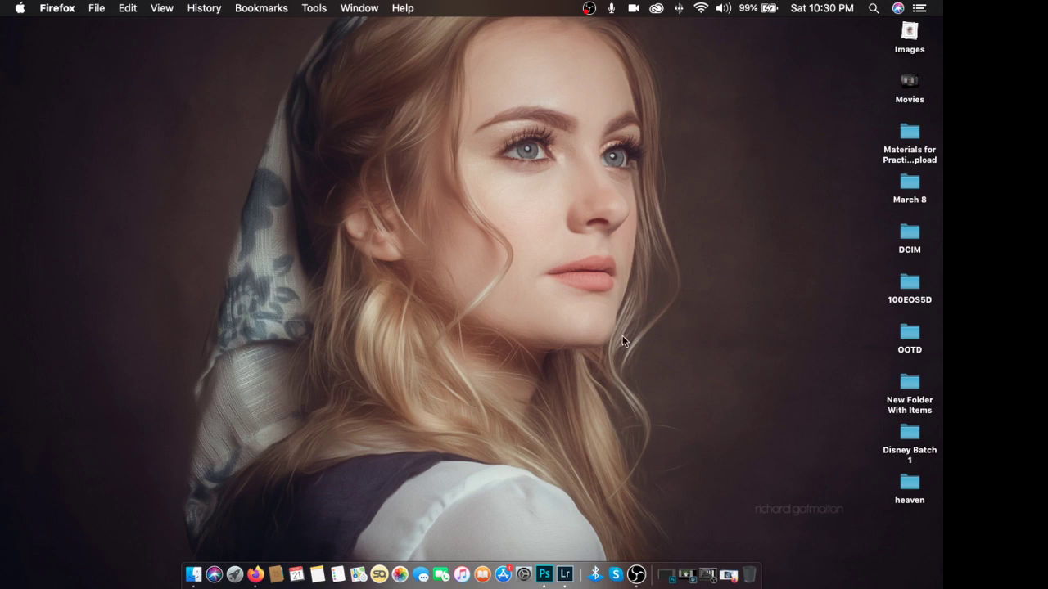
left_click(667, 575)
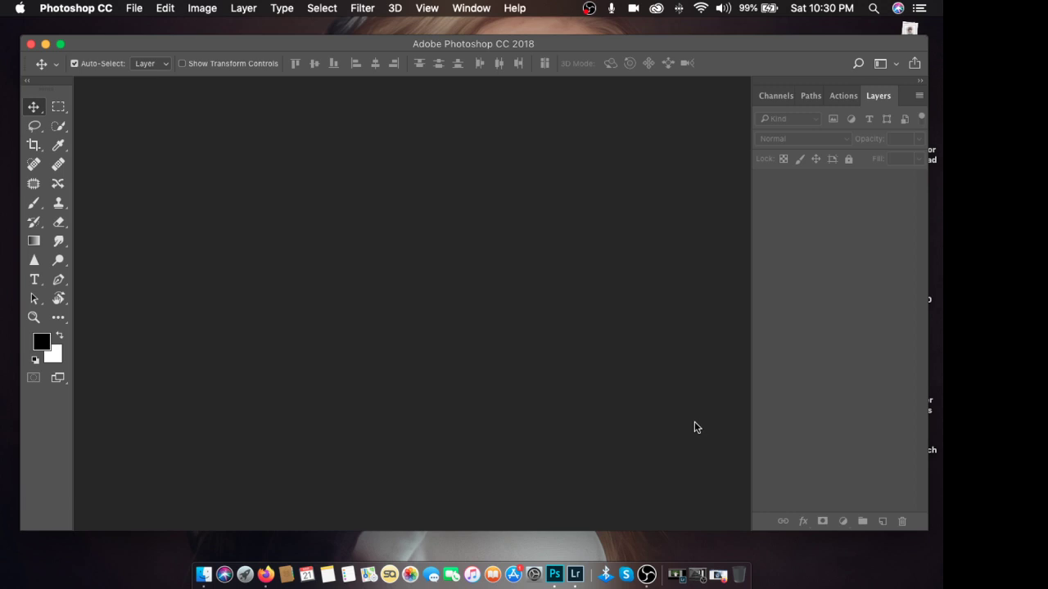
Step: Switch to Lightroom Classic's Develop view showing the IMG_5972.CR2 forest portrait
mouse_move(700, 569)
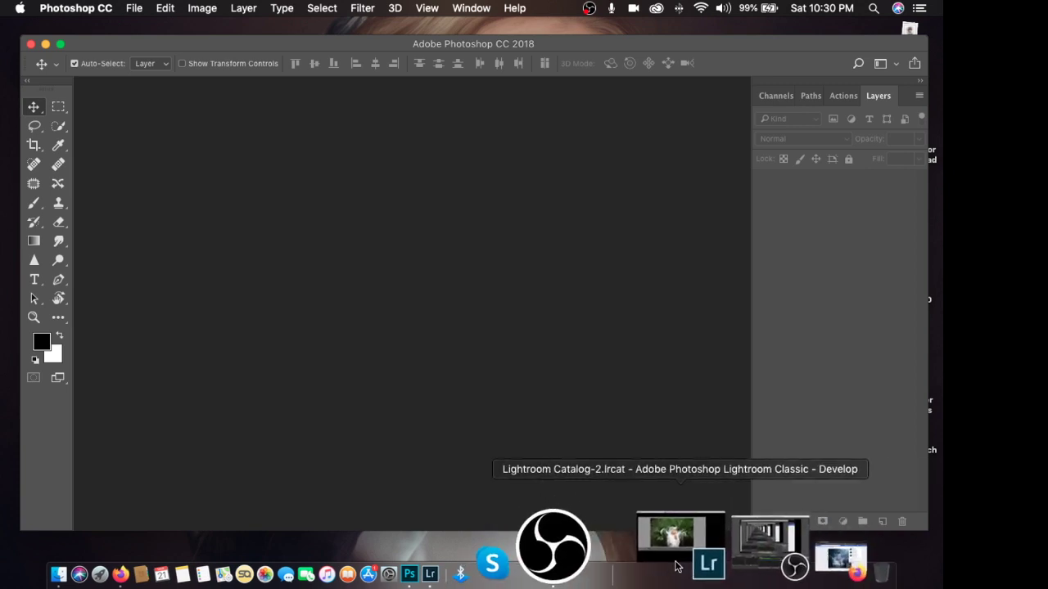
left_click(676, 566)
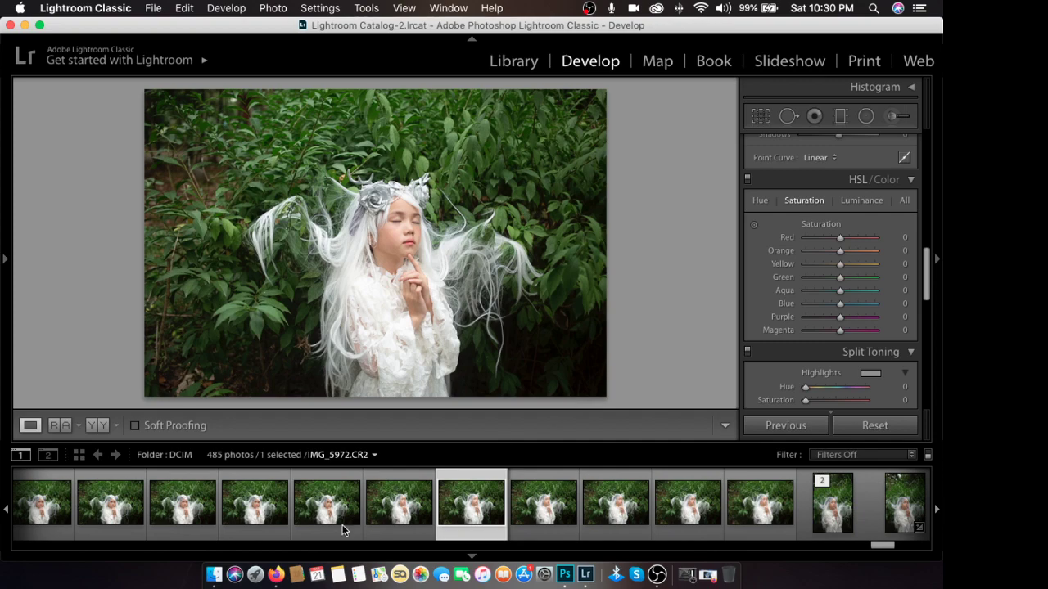
Step: Restore Firefox on the YouTube Studio live stream page and dismiss the highlight video tip
left_click(278, 570)
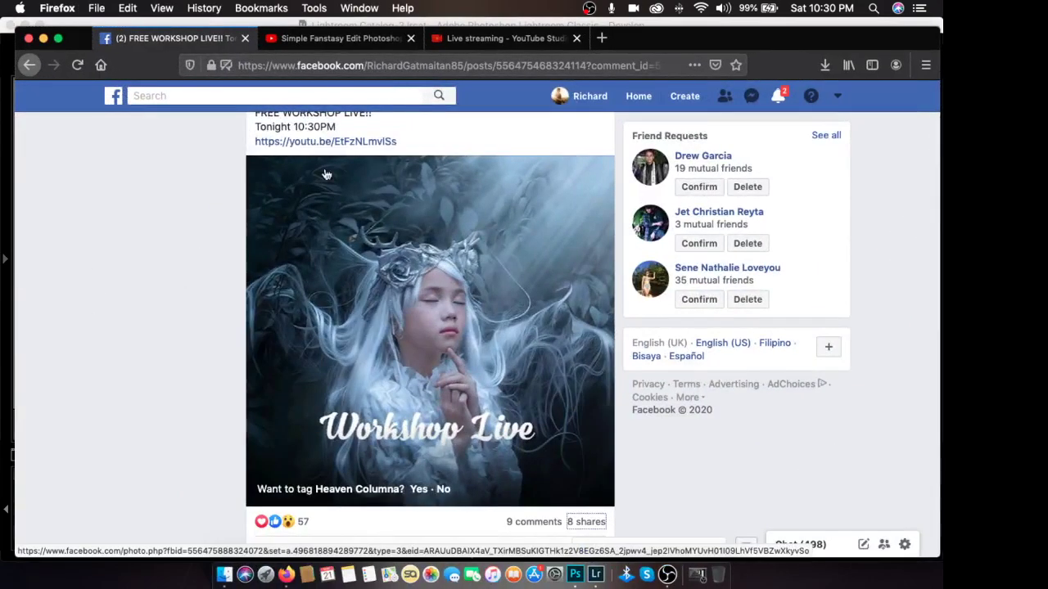
scroll(286, 154, "down", 5)
scroll(255, 154, "down", 5)
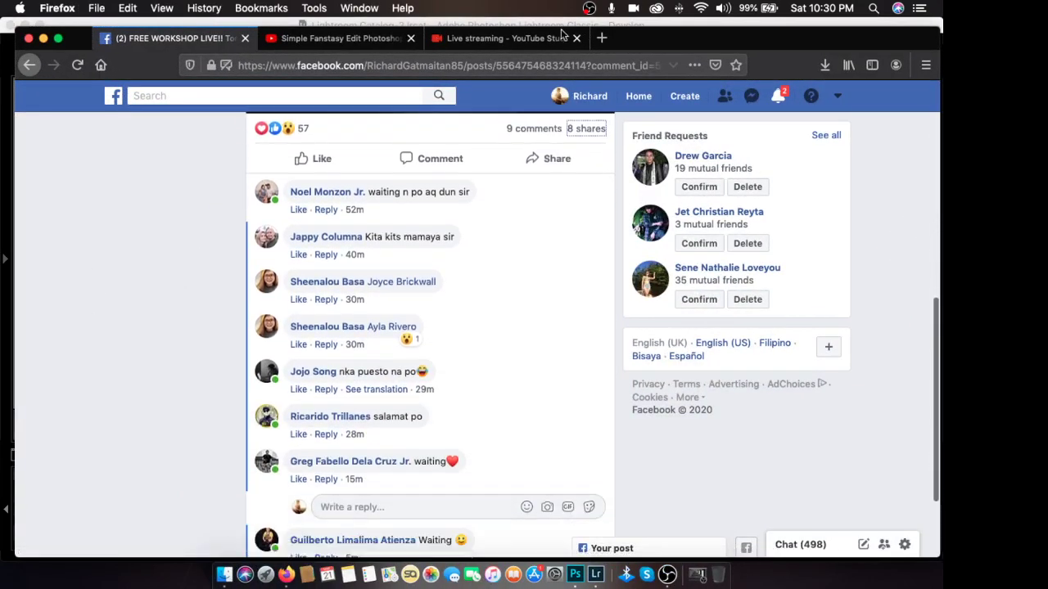
left_click(512, 38)
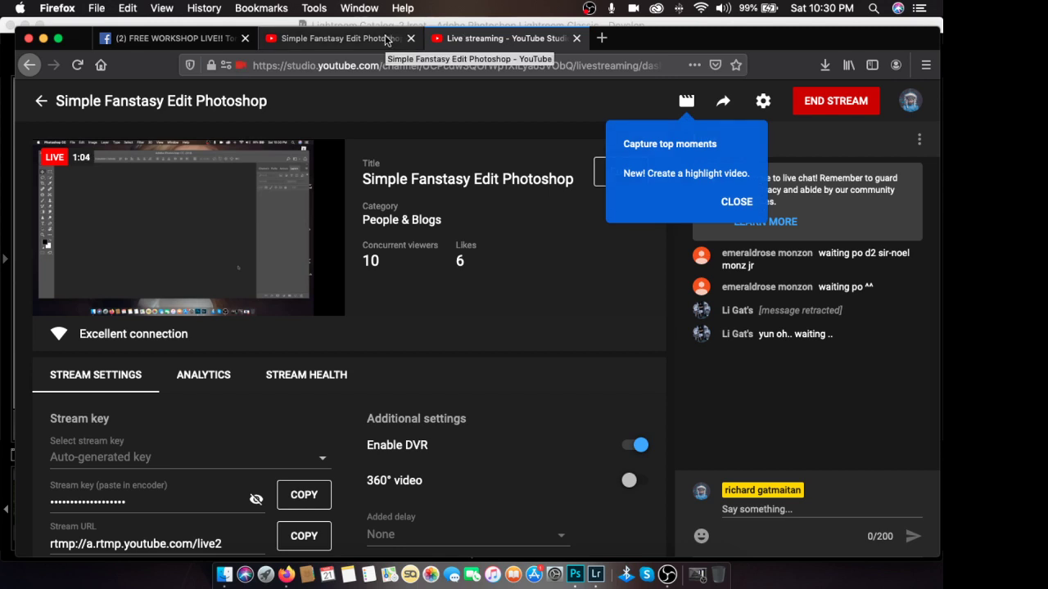
left_click(736, 202)
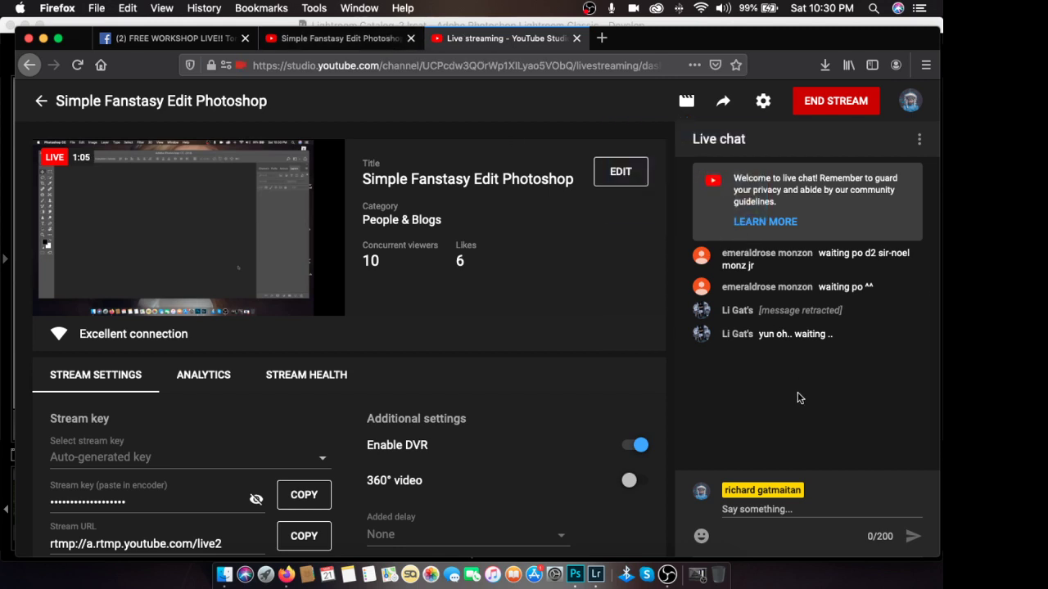
Step: Post 'may audio?' in the stream's live chat
left_click(790, 508)
type("may ")
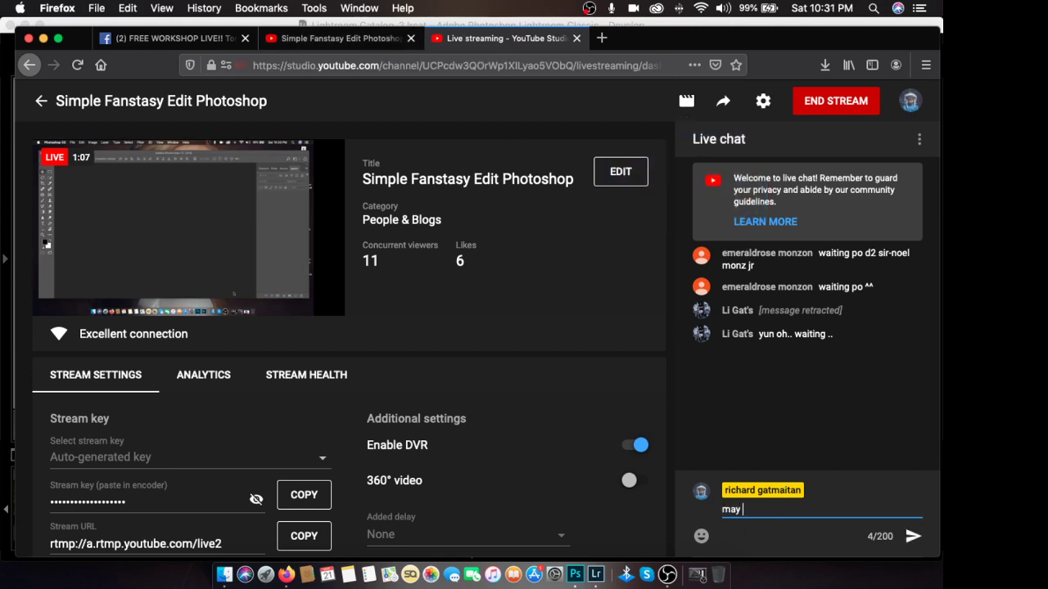
type("audio?")
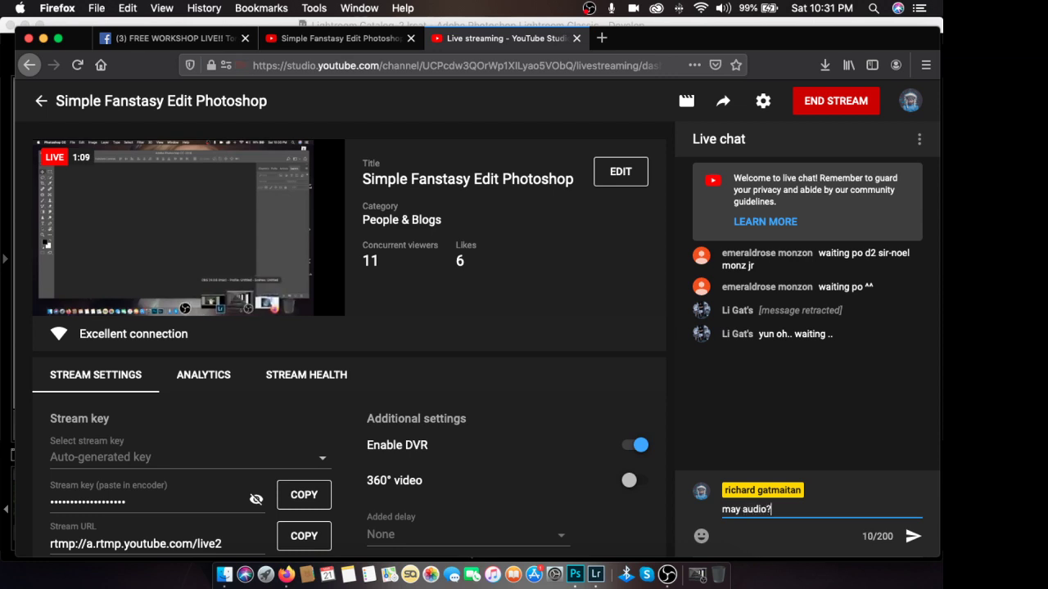
key("Return")
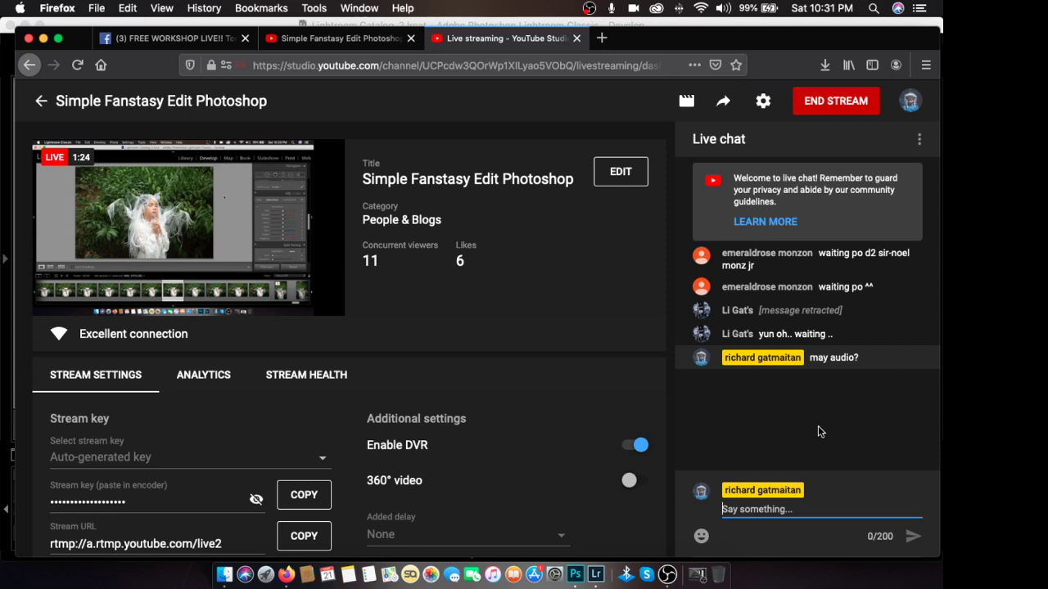
left_click(664, 379)
Step: On the Facebook tab, view the notifications and close the list
left_click(187, 43)
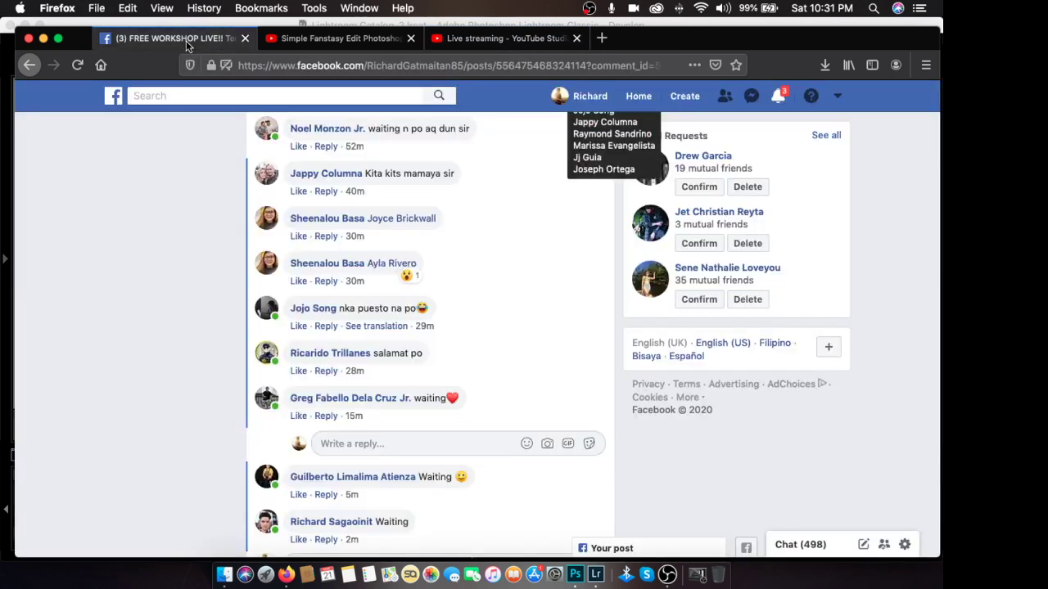
left_click(778, 96)
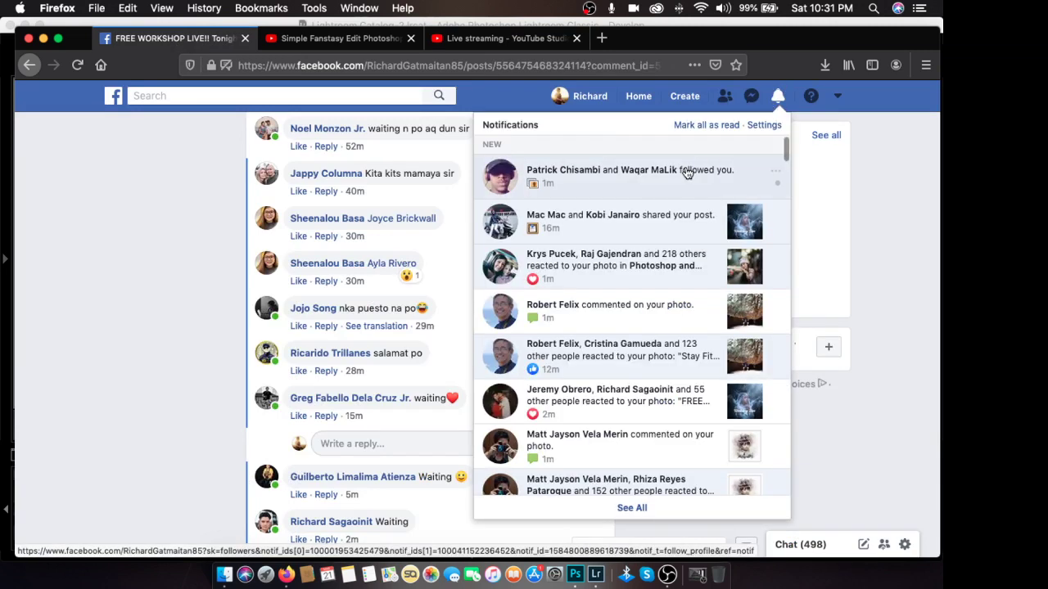
left_click(88, 240)
scroll(87, 234, "down", 2)
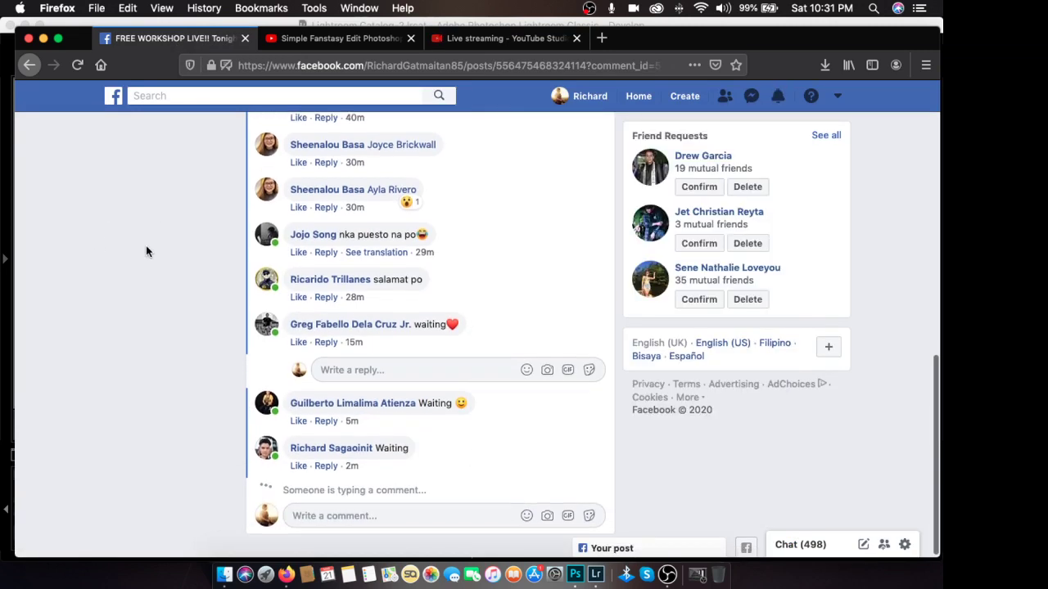
Step: Type 'may' in the post's comment box, close the Messenger chat, and minimise Firefox
left_click(377, 514)
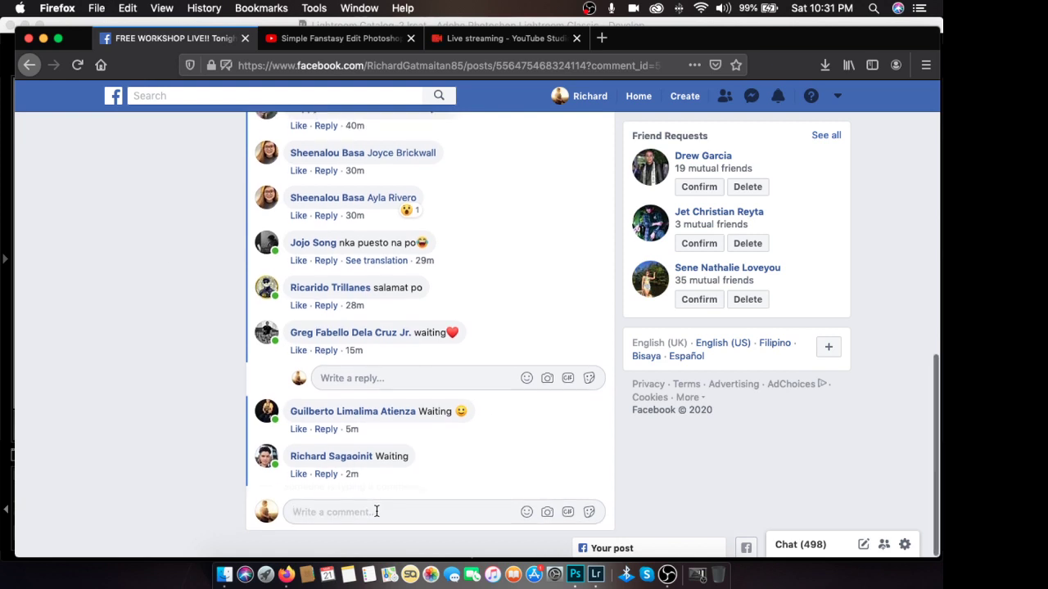
type("may")
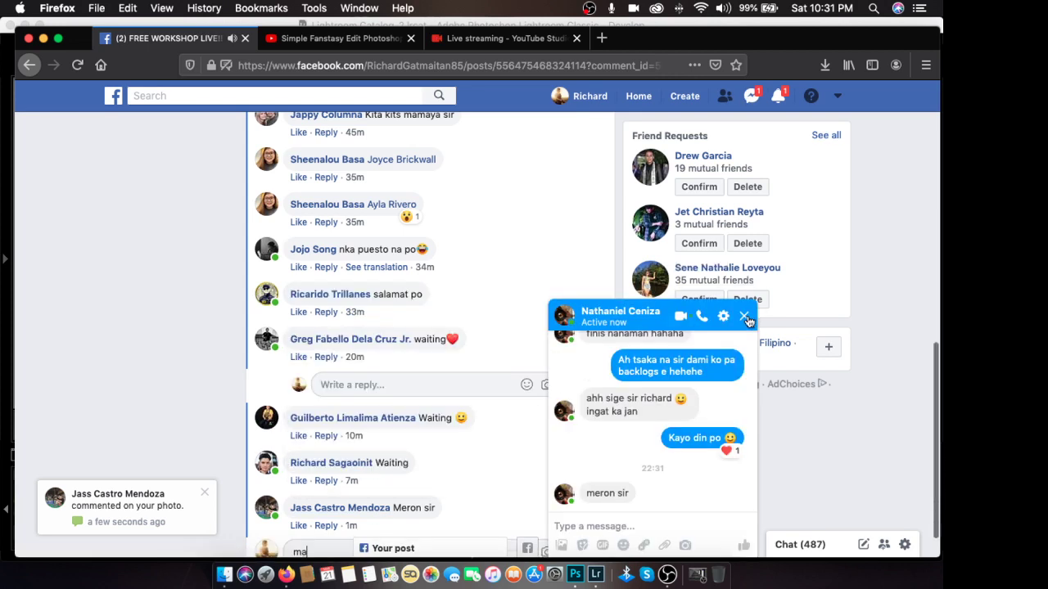
left_click(743, 316)
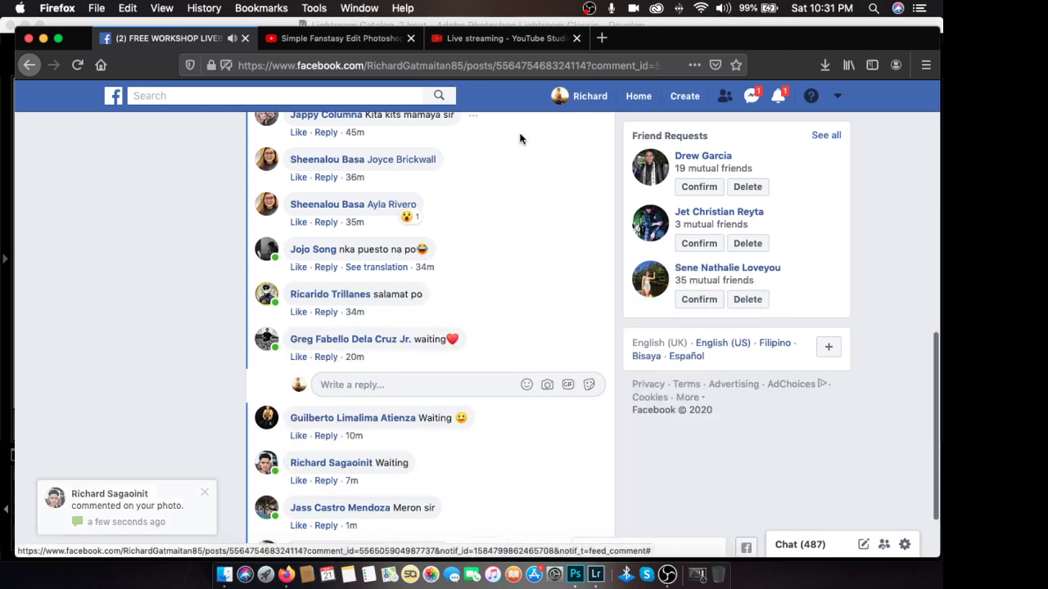
left_click(311, 41)
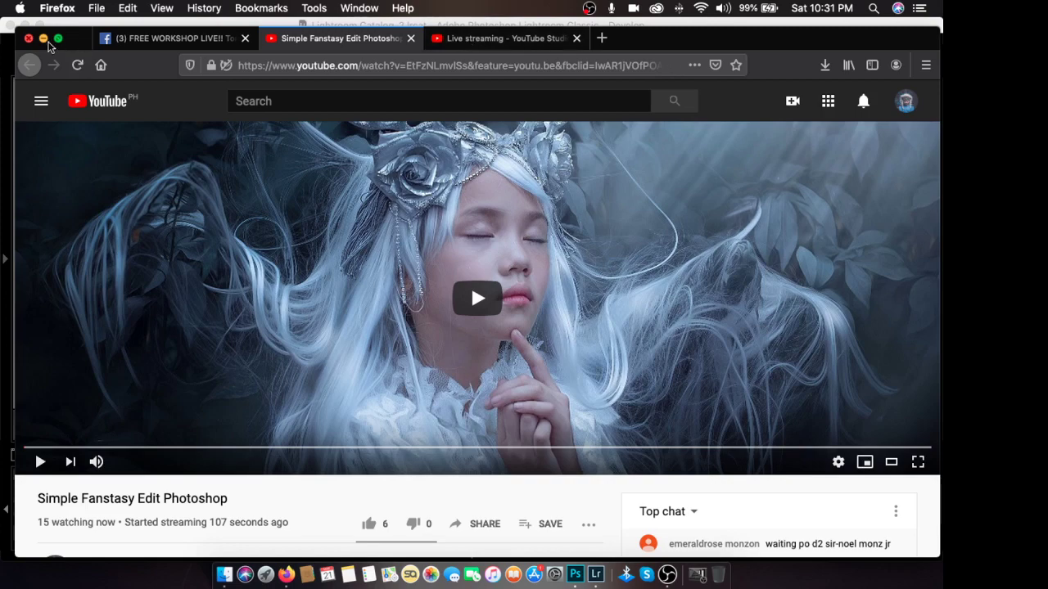
left_click(204, 26)
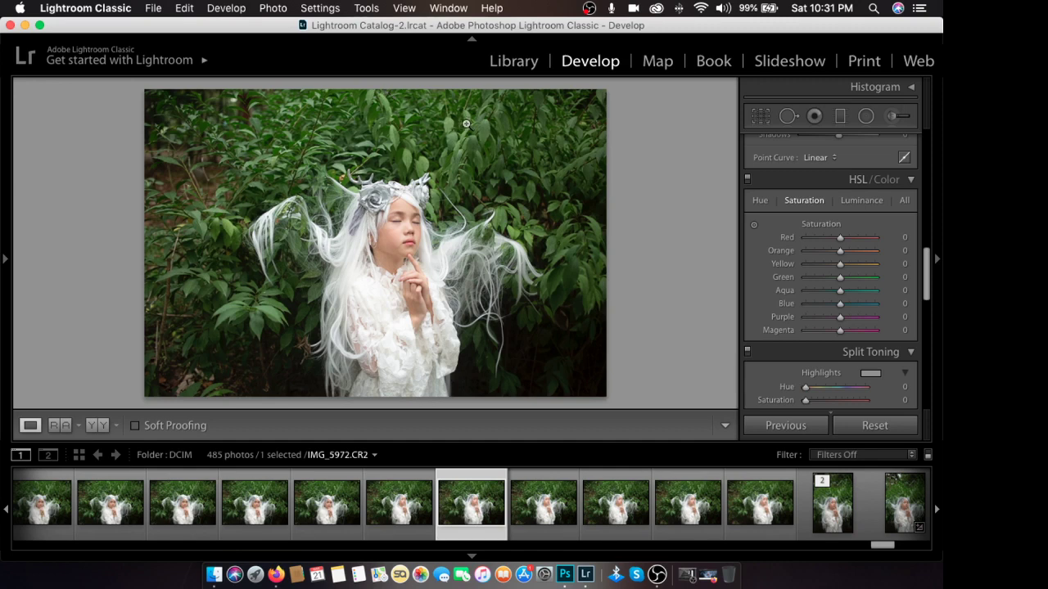
Step: Glance at the YouTube Studio and watch tabs, then enter Lightroom's Crop & Straighten mode with R
key("r")
key("r")
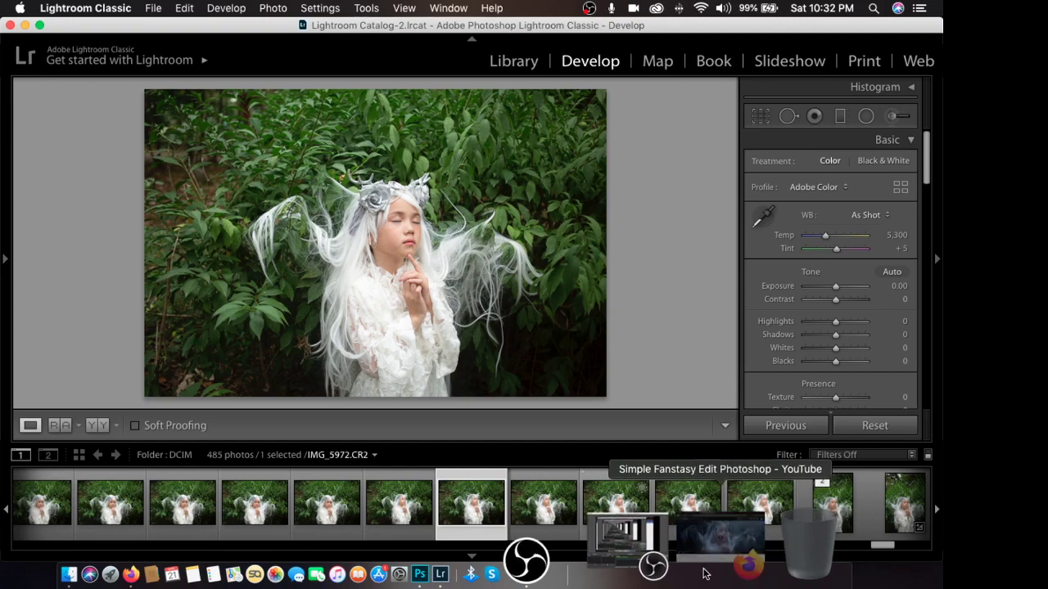
left_click(700, 575)
left_click(464, 41)
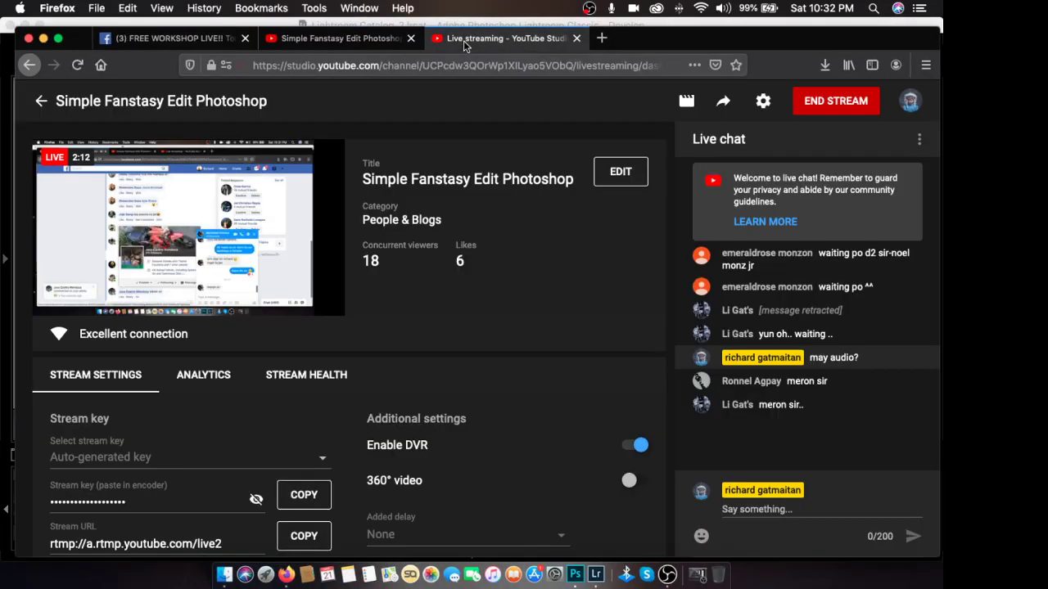
left_click(340, 39)
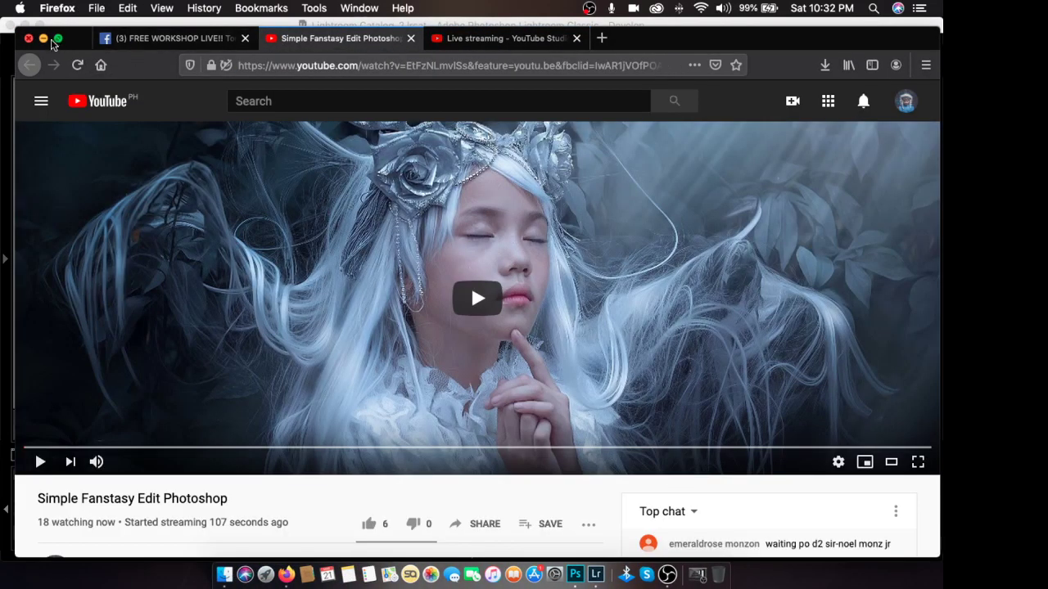
left_click(43, 38)
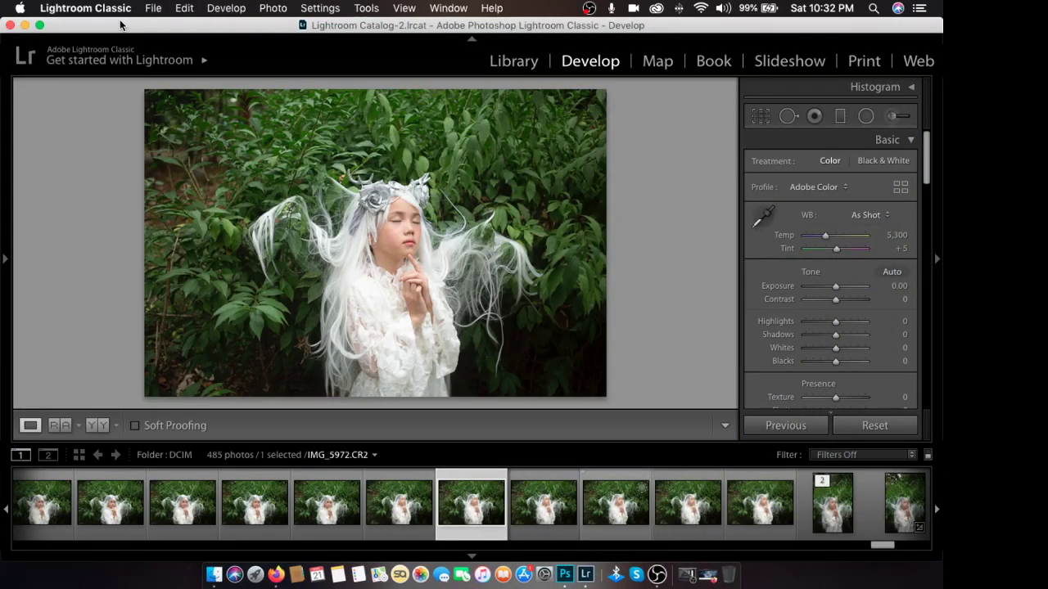
key("r")
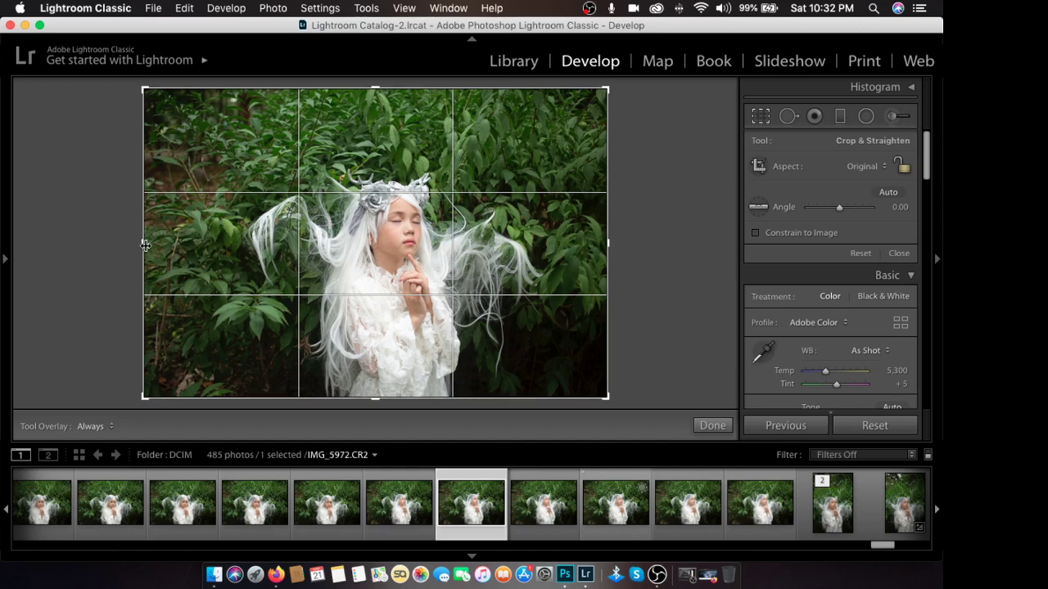
Step: Unlock the crop aspect, pull the right and left edges inward, and apply the crop
key("r")
key("r")
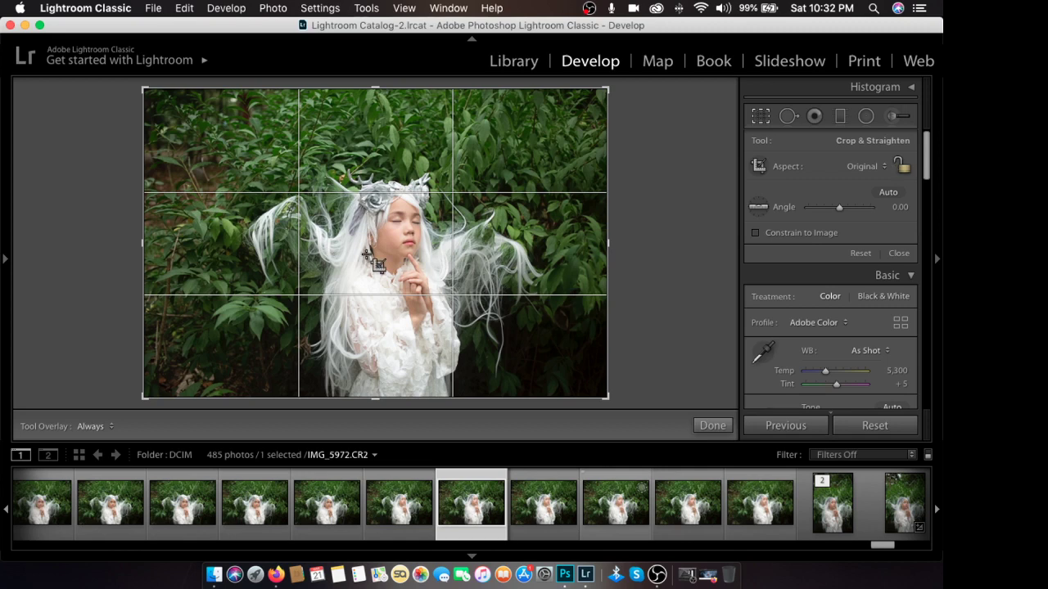
left_click(902, 169)
left_click(904, 167)
left_click(903, 167)
left_click_drag(608, 89, 709, 91)
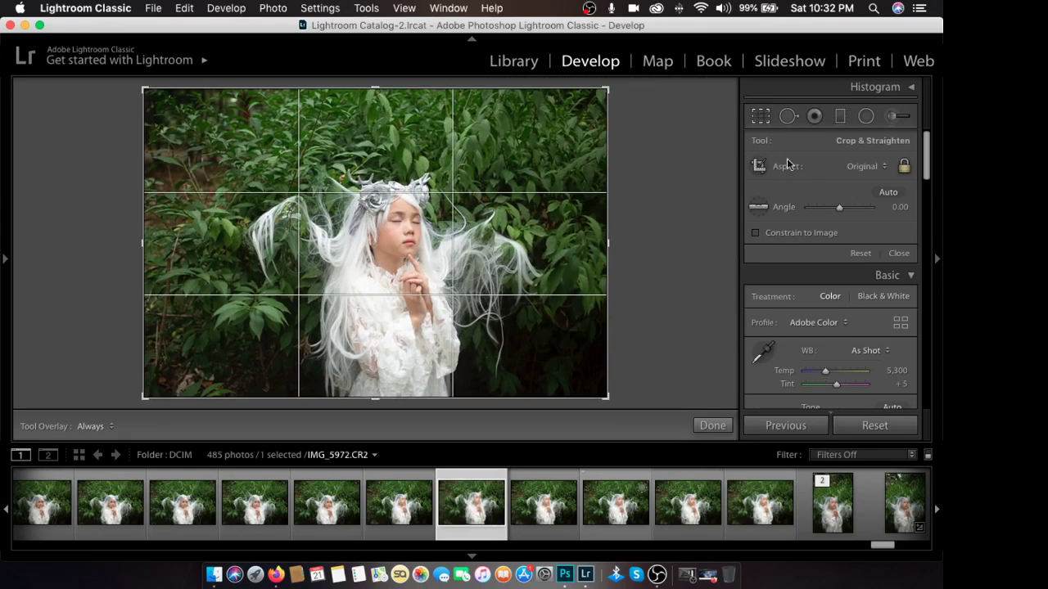
left_click(905, 167)
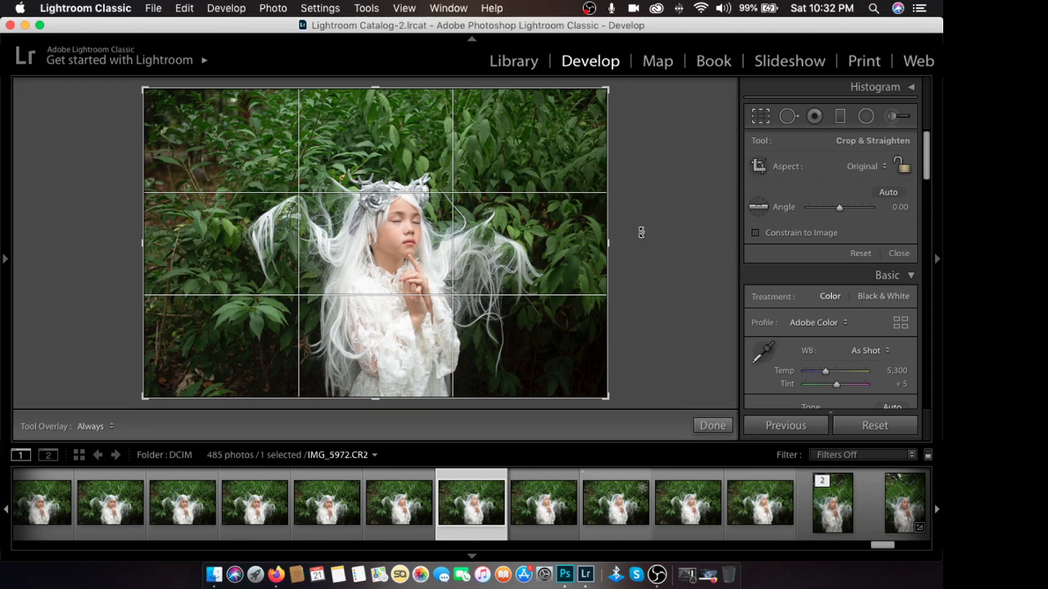
left_click_drag(608, 243, 591, 246)
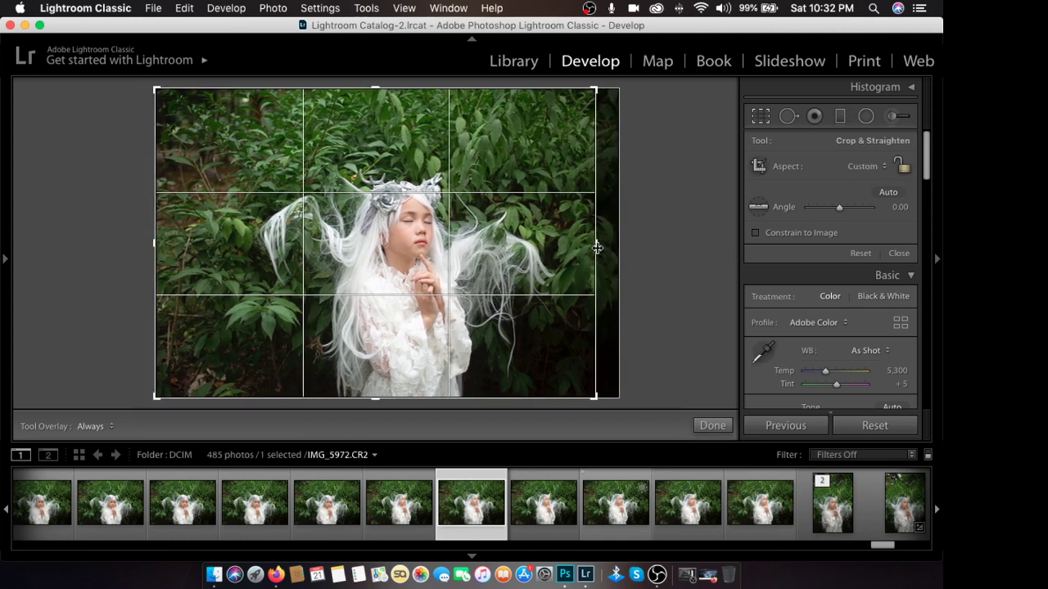
left_click_drag(158, 246, 189, 243)
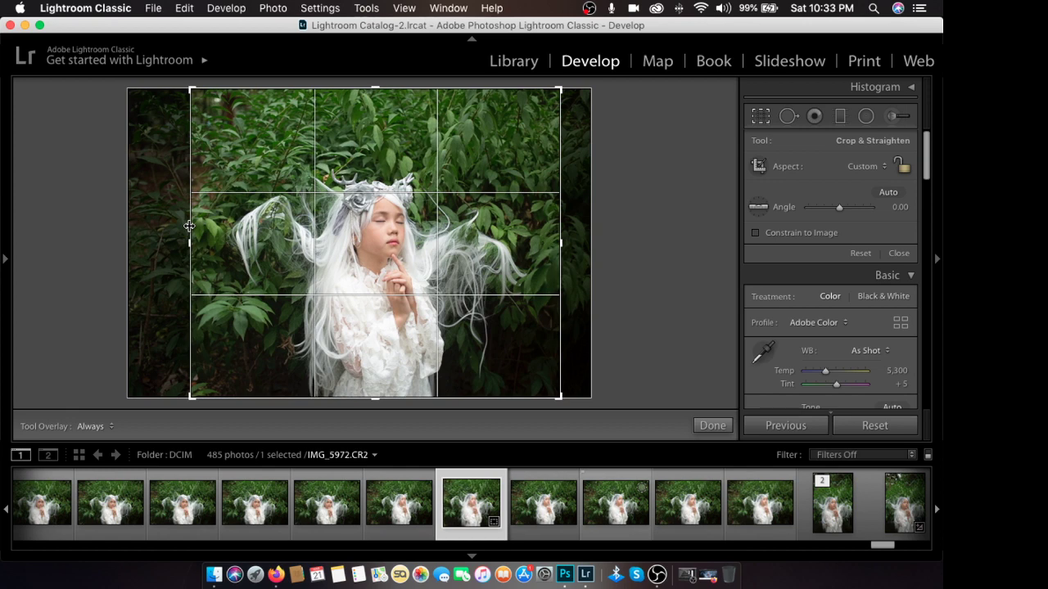
left_click(710, 425)
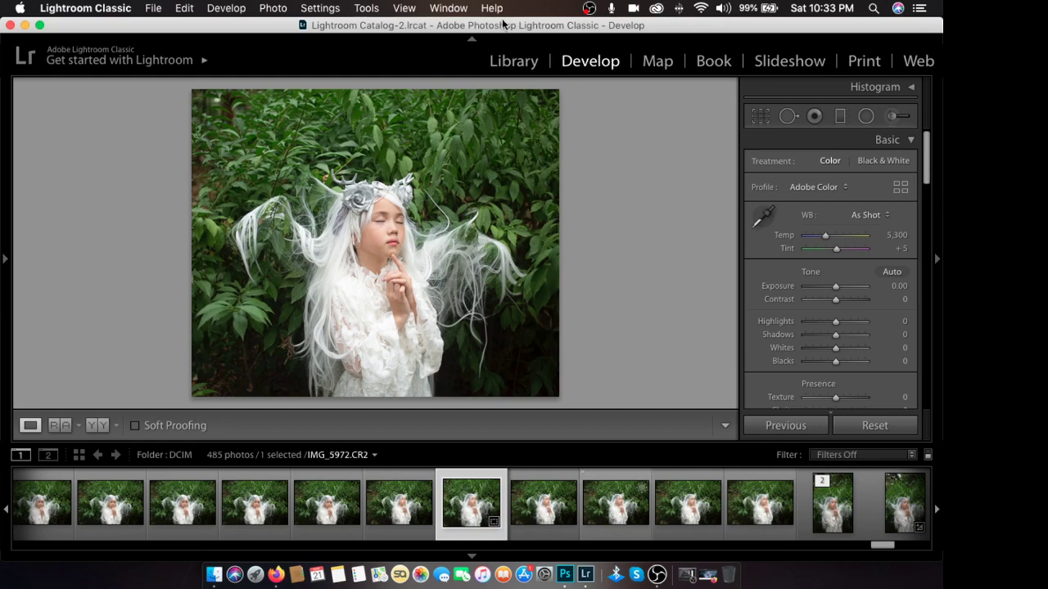
Step: Inspect the lace close up, then lower Highlights to -74 and return to Fit view
left_click_drag(503, 24, 507, 26)
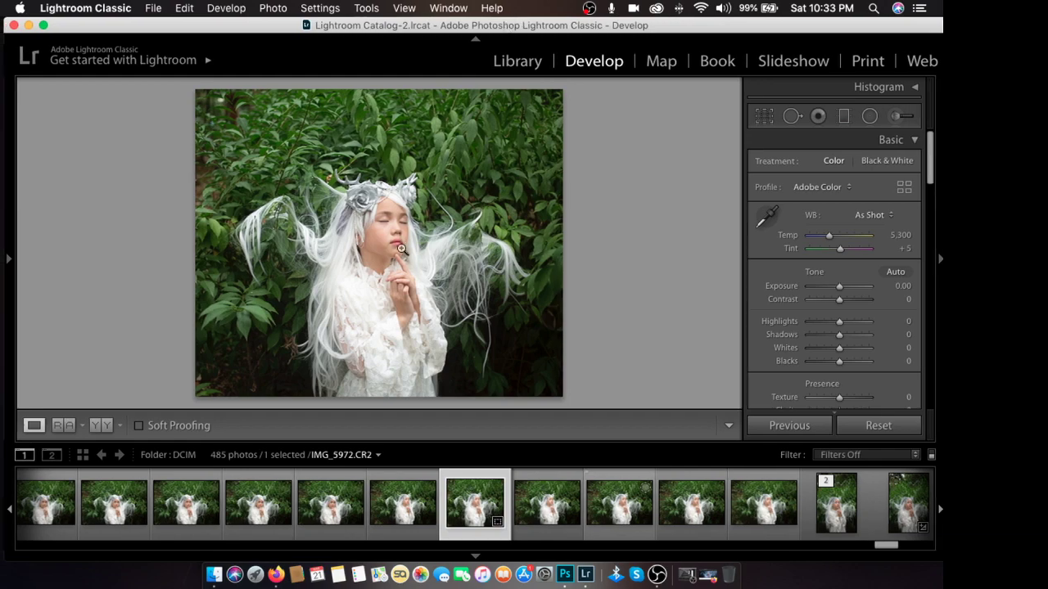
left_click(368, 273)
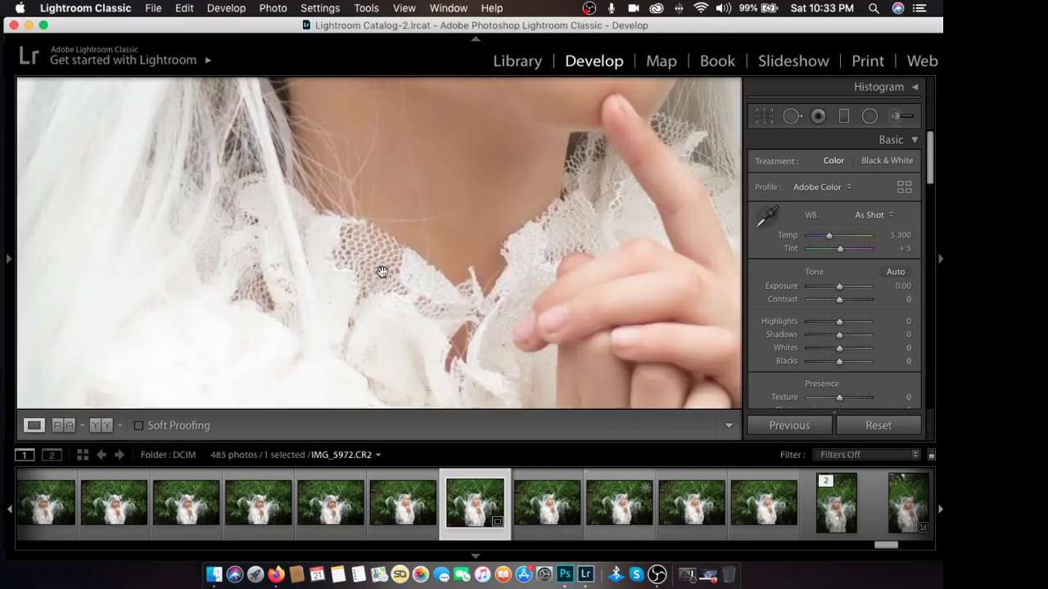
left_click(382, 272)
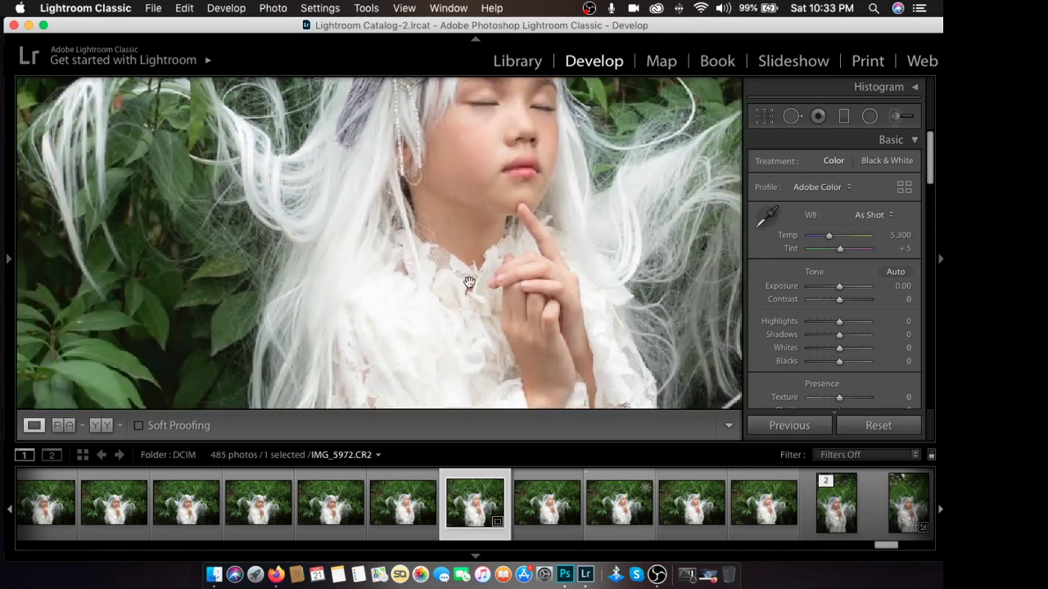
left_click(463, 289)
left_click(478, 296)
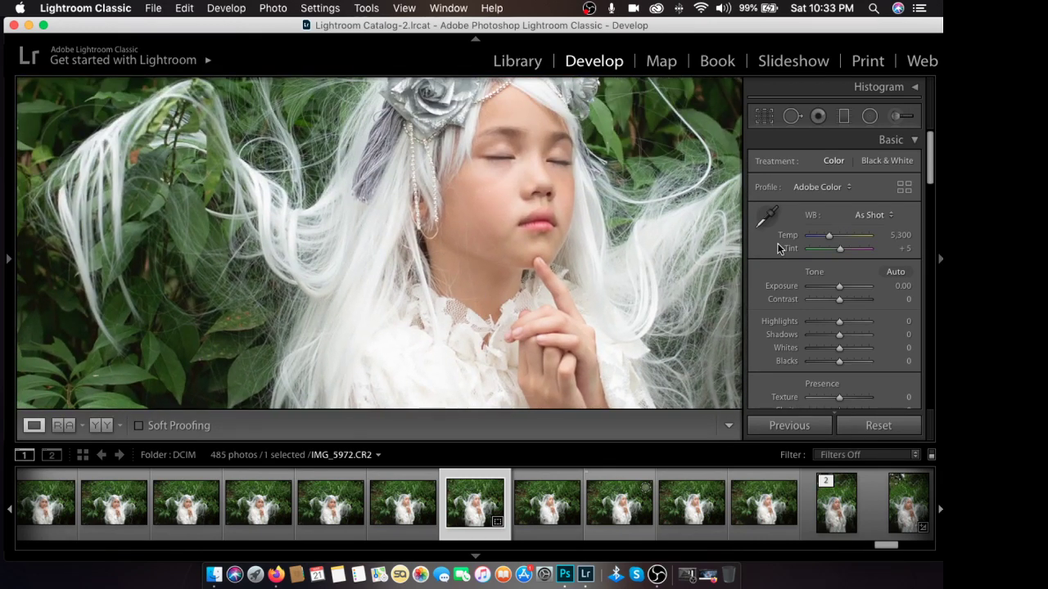
scroll(788, 284, "down", 1)
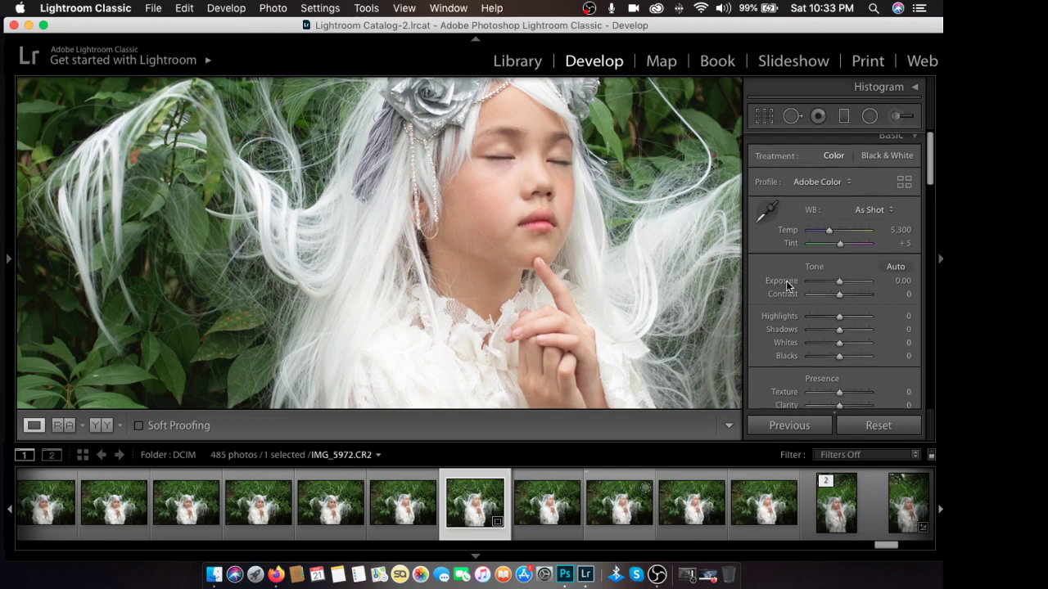
scroll(511, 291, "down", 3)
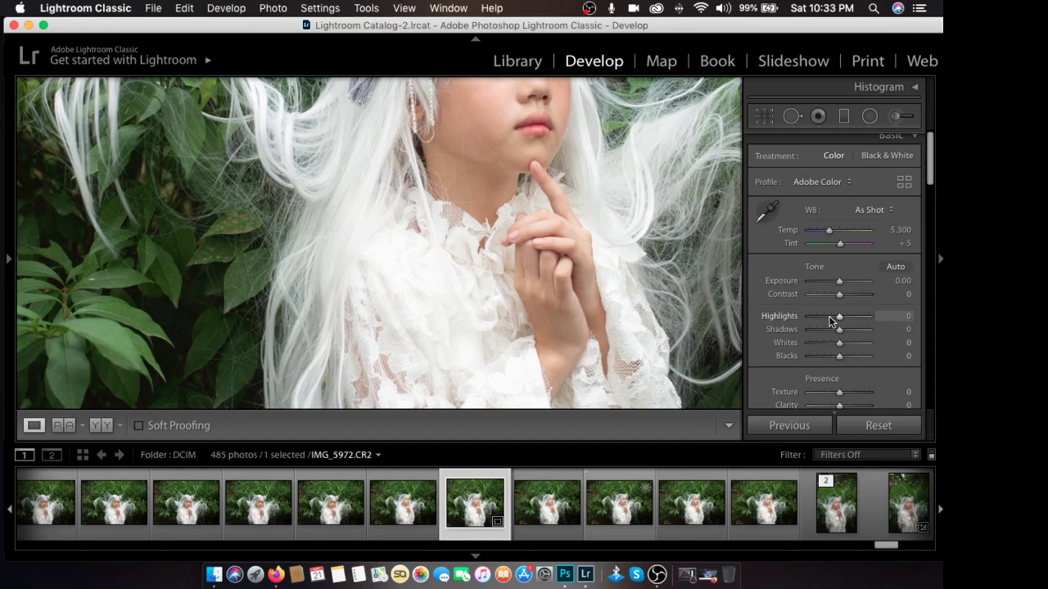
scroll(830, 320, "down", 5)
scroll(831, 319, "up", 4)
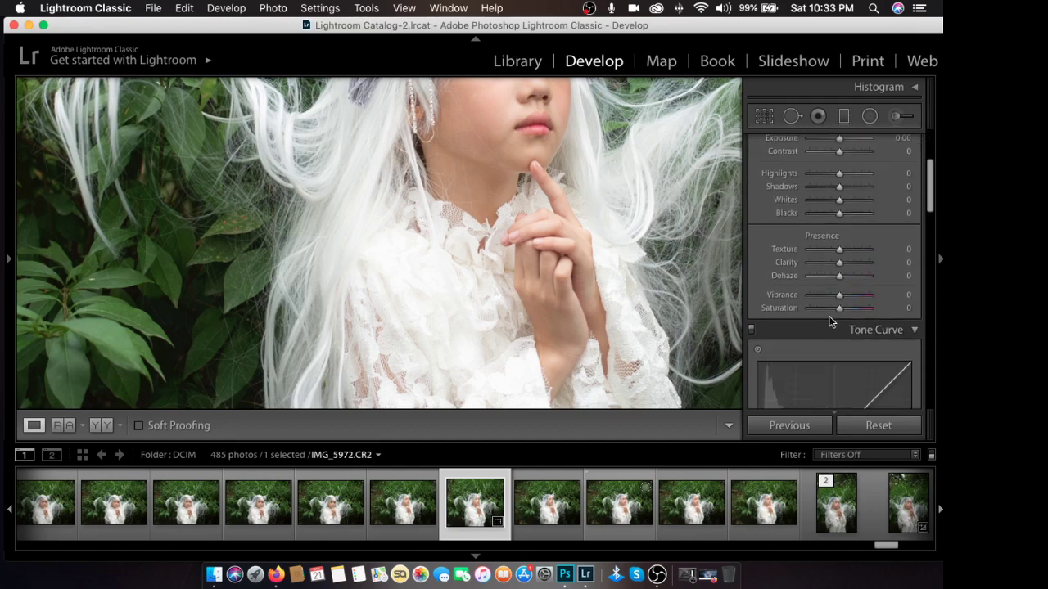
scroll(831, 319, "up", 1)
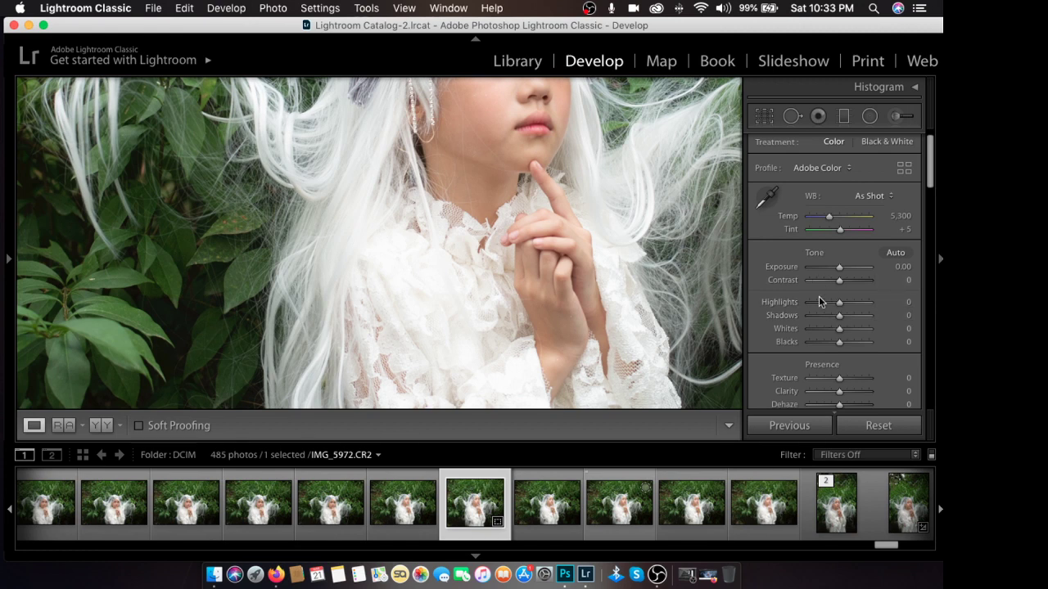
left_click(817, 302)
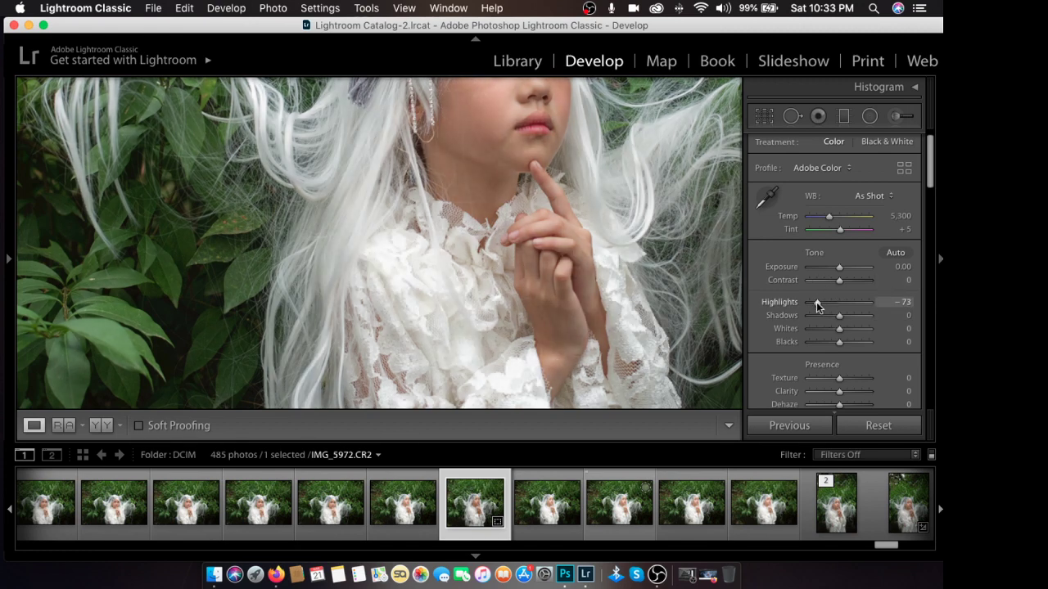
left_click(615, 250)
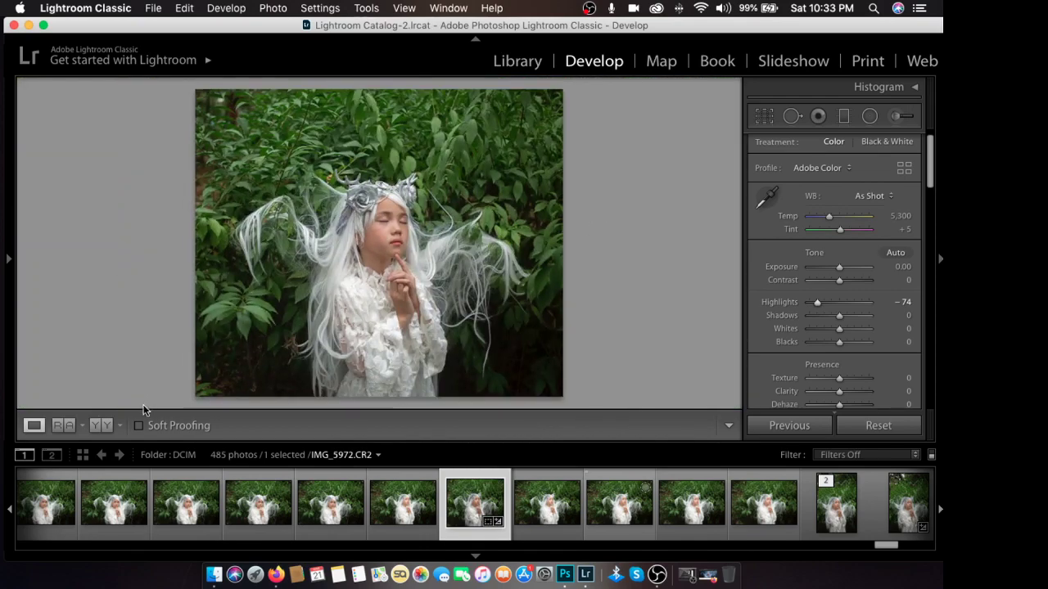
Step: Show side-by-side Before/After, set Exposure to +0.10 and Shadows to -46
left_click(104, 427)
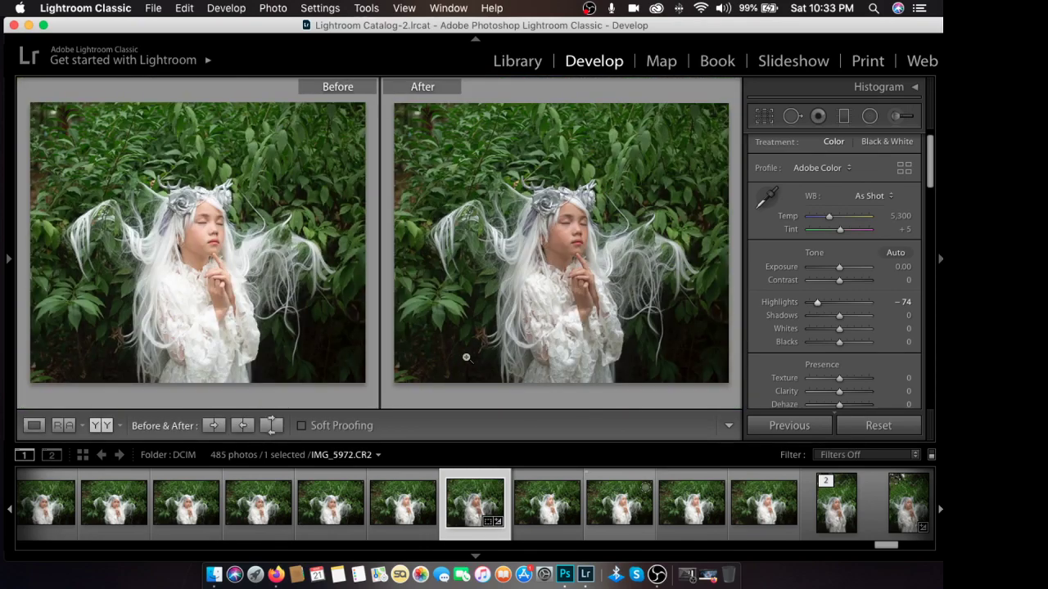
left_click_drag(816, 302, 823, 306)
left_click_drag(839, 265, 842, 265)
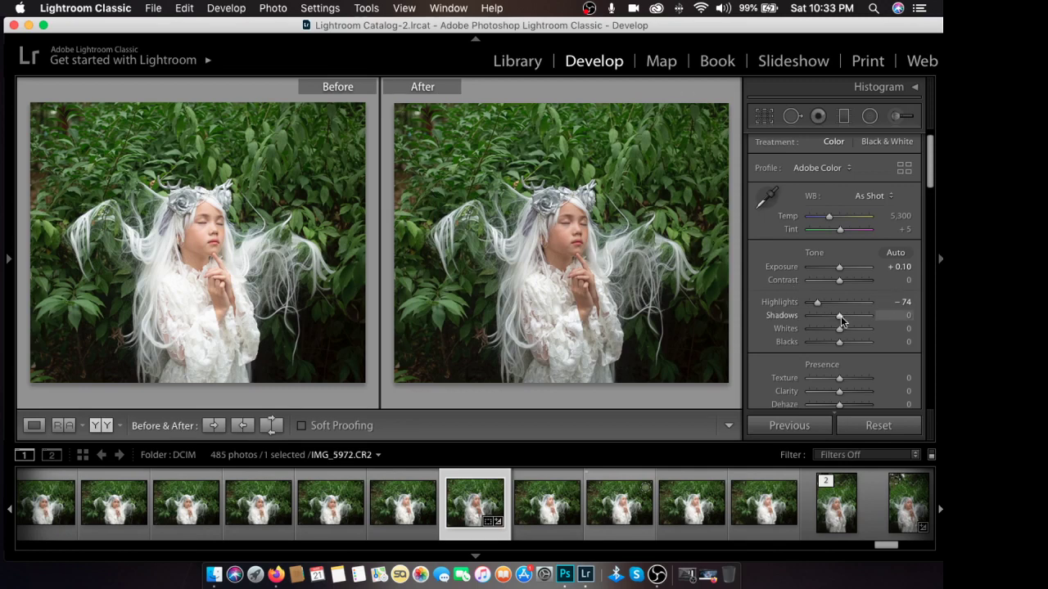
left_click_drag(840, 316, 825, 321)
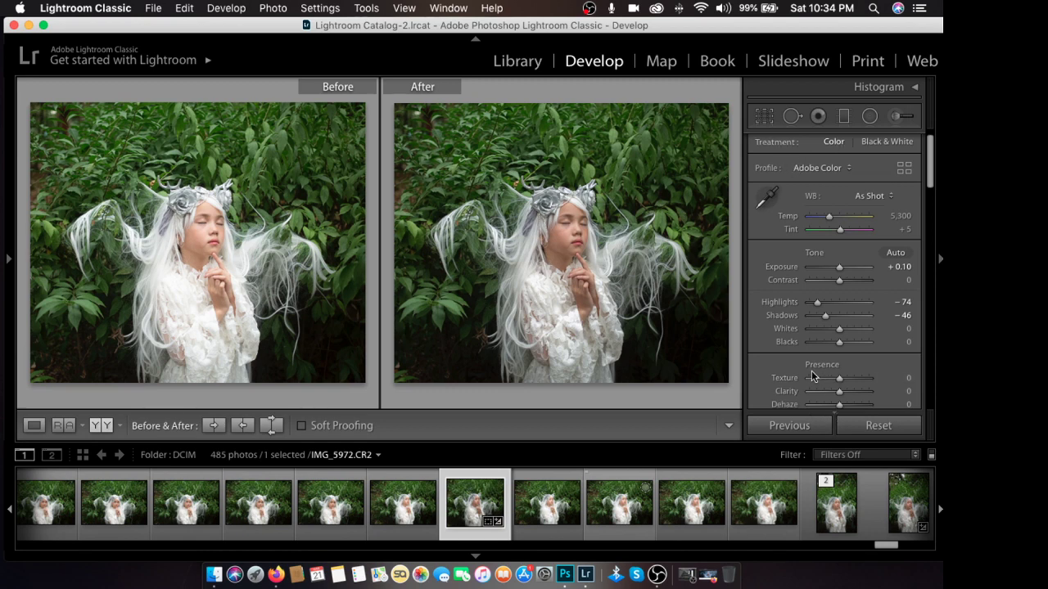
scroll(811, 375, "down", 3)
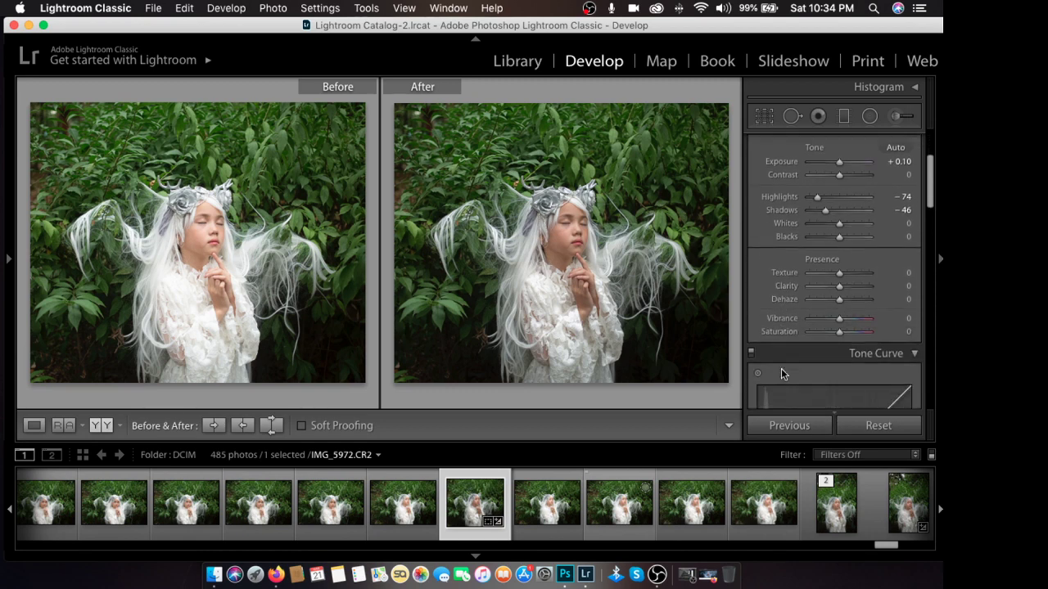
scroll(817, 278, "up", 1)
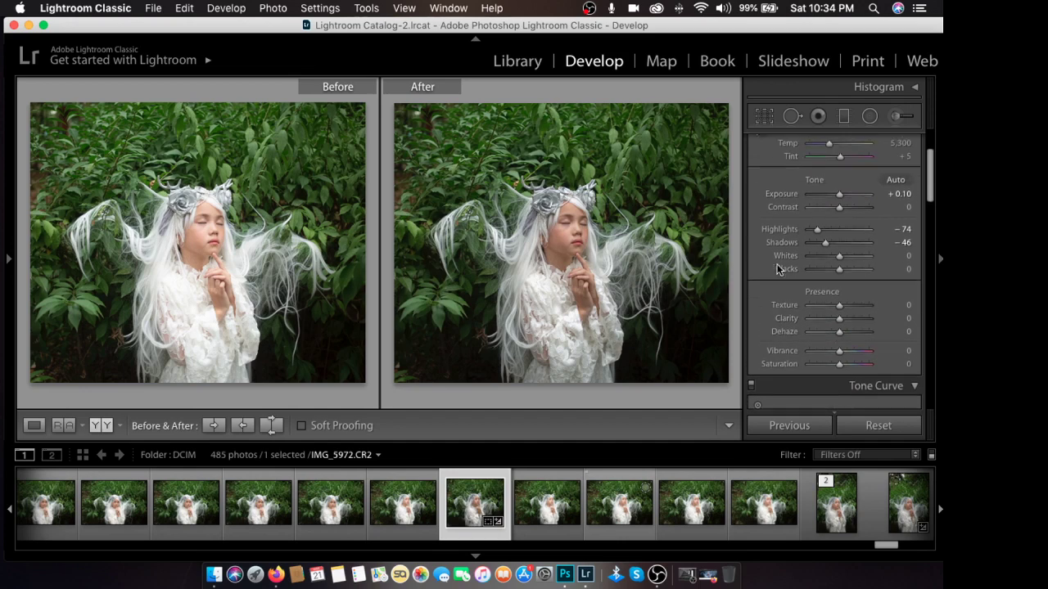
scroll(749, 290, "up", 2)
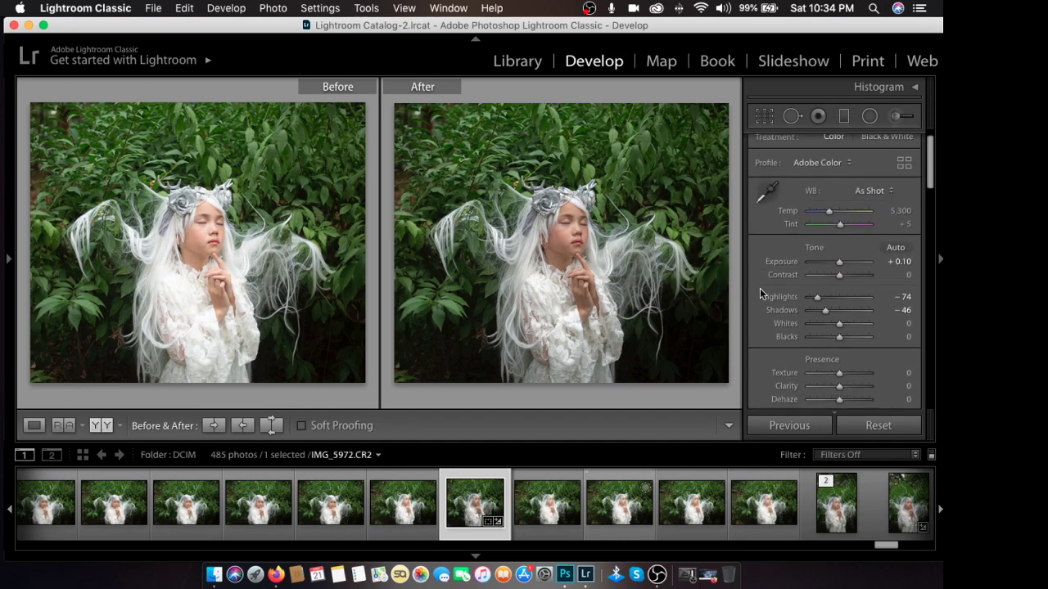
Step: Pick the Adjustment Brush and set its effect to Texture at 25
left_click(894, 117)
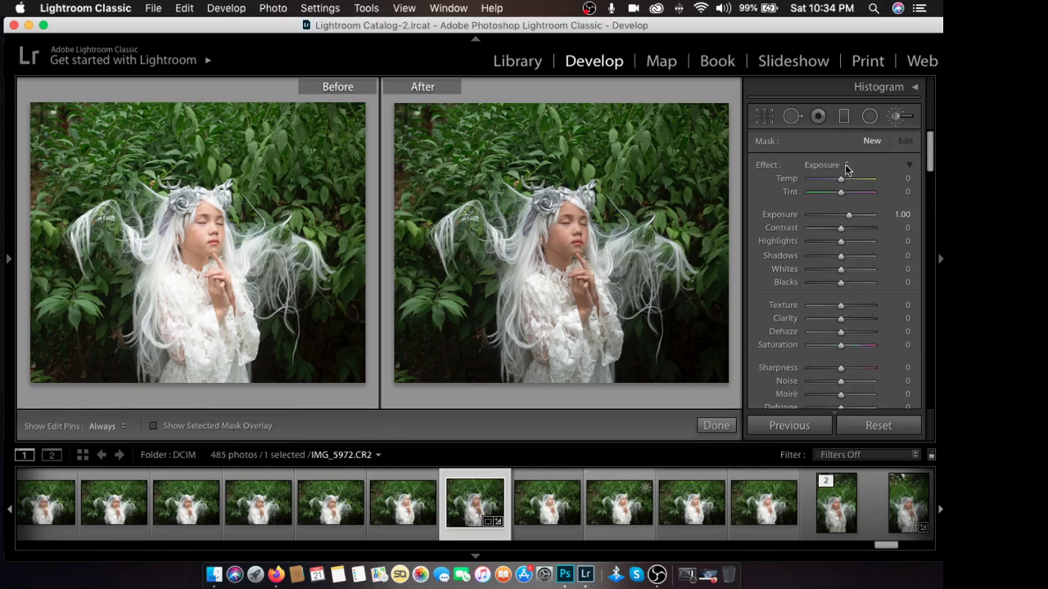
left_click(848, 166)
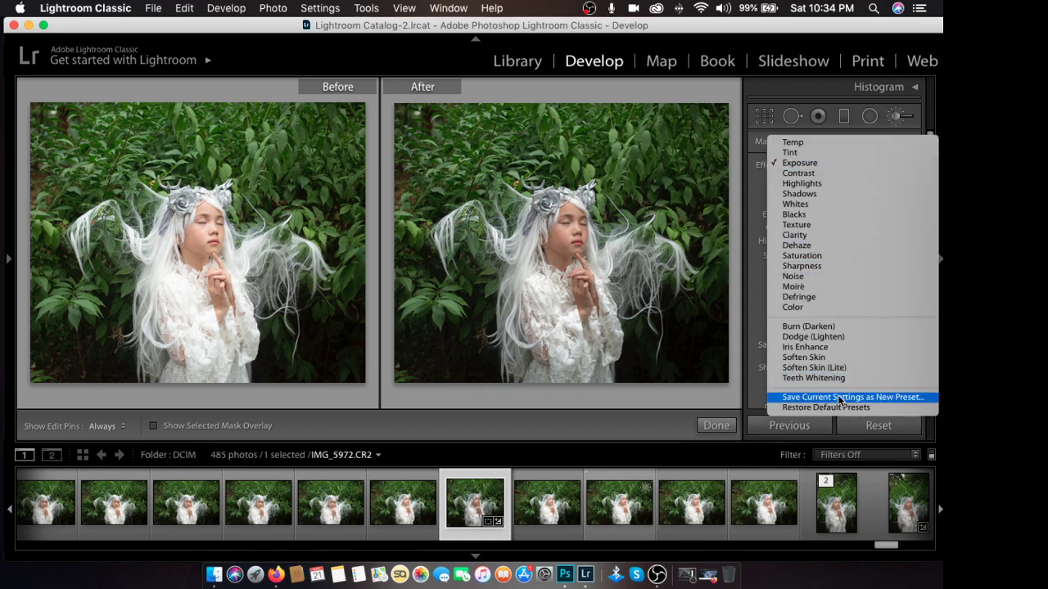
left_click(807, 226)
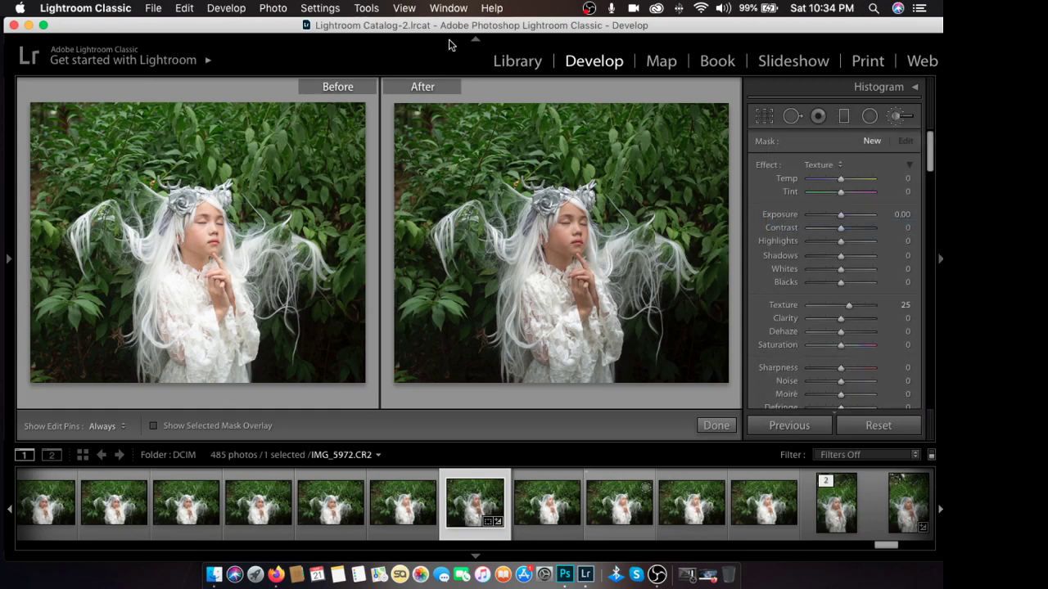
left_click(491, 8)
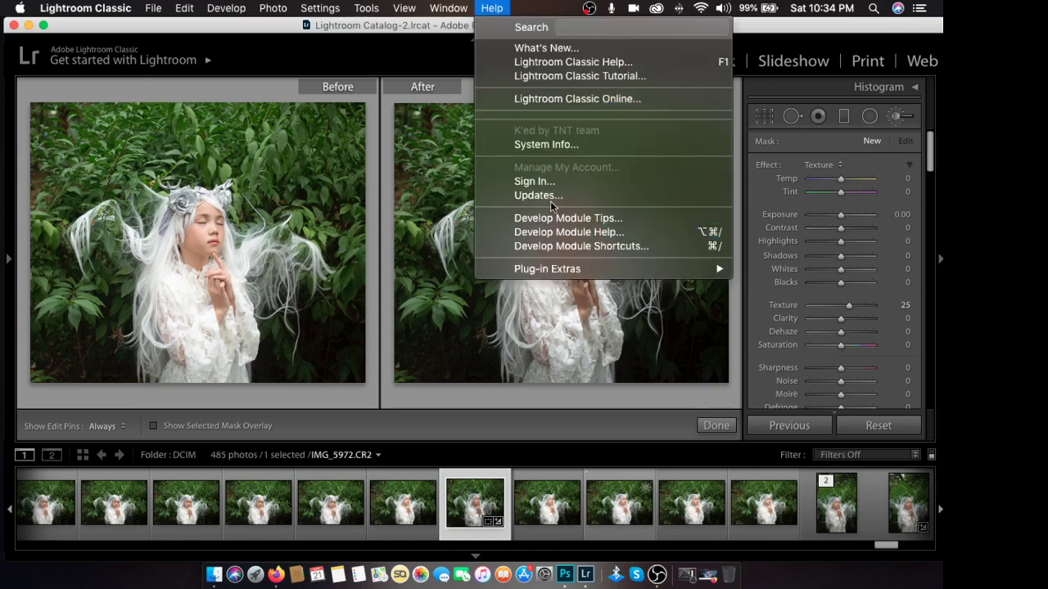
left_click(556, 145)
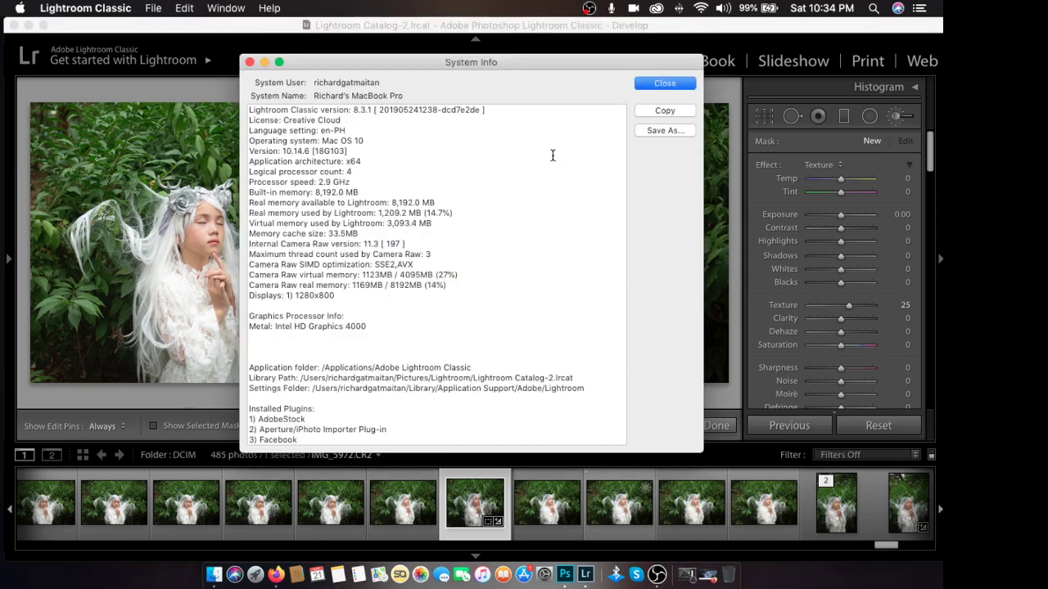
left_click(663, 82)
left_click(836, 164)
left_click(835, 165)
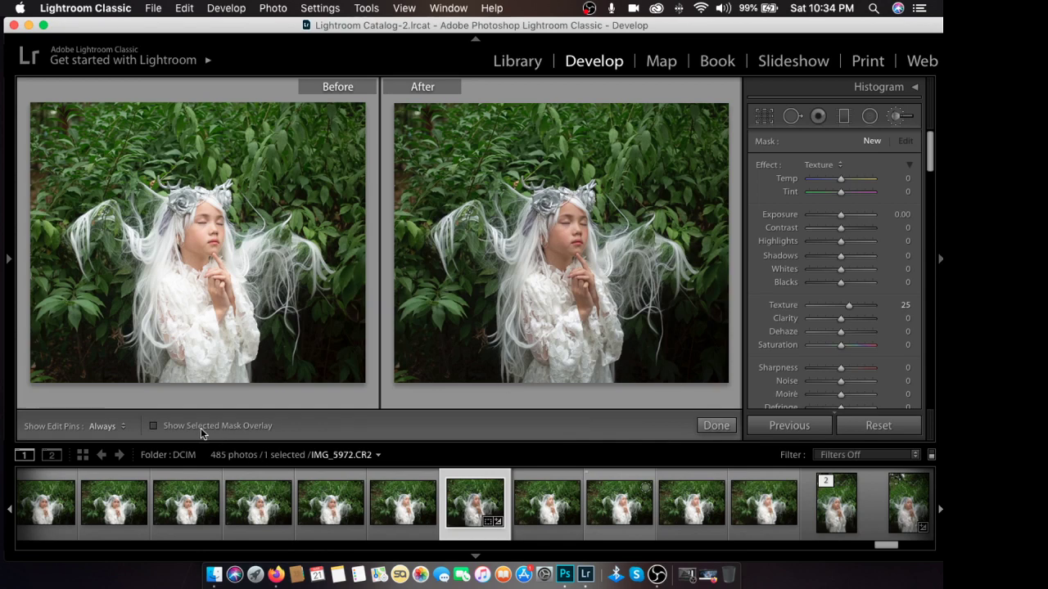
Step: Turn on the red mask overlay and switch to the split Before/After view
left_click(155, 426)
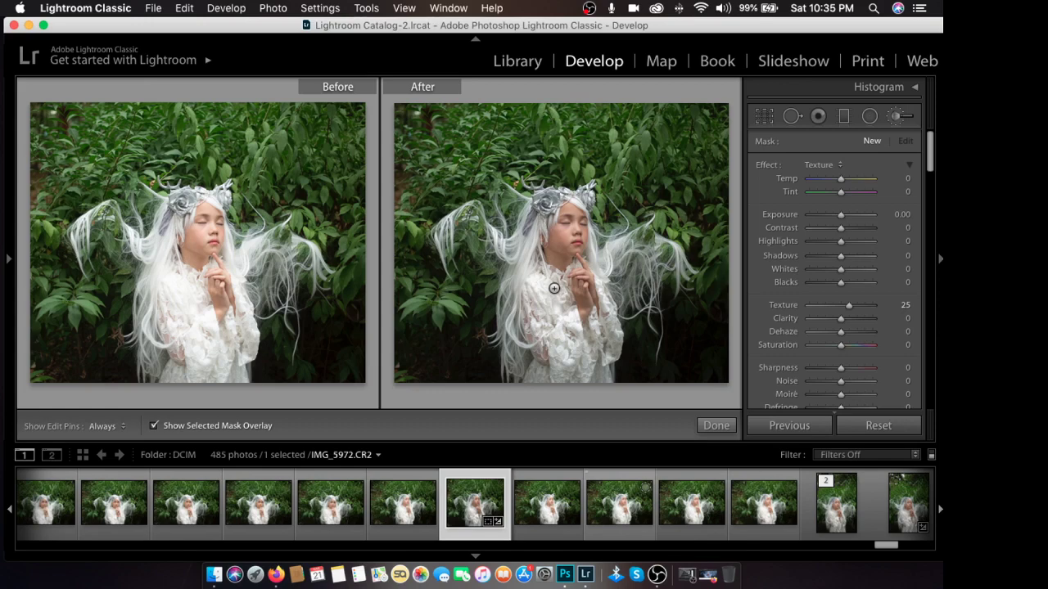
key("shift+y")
mouse_move(554, 297)
left_mouse_down()
mouse_move(584, 241)
mouse_move(528, 320)
mouse_move(565, 372)
mouse_move(561, 280)
mouse_move(584, 348)
mouse_move(544, 385)
mouse_move(538, 406)
mouse_move(576, 391)
mouse_move(542, 404)
mouse_move(592, 360)
mouse_move(588, 334)
mouse_move(609, 347)
mouse_move(593, 407)
mouse_move(611, 362)
mouse_move(622, 401)
mouse_move(622, 310)
left_mouse_up()
key("h")
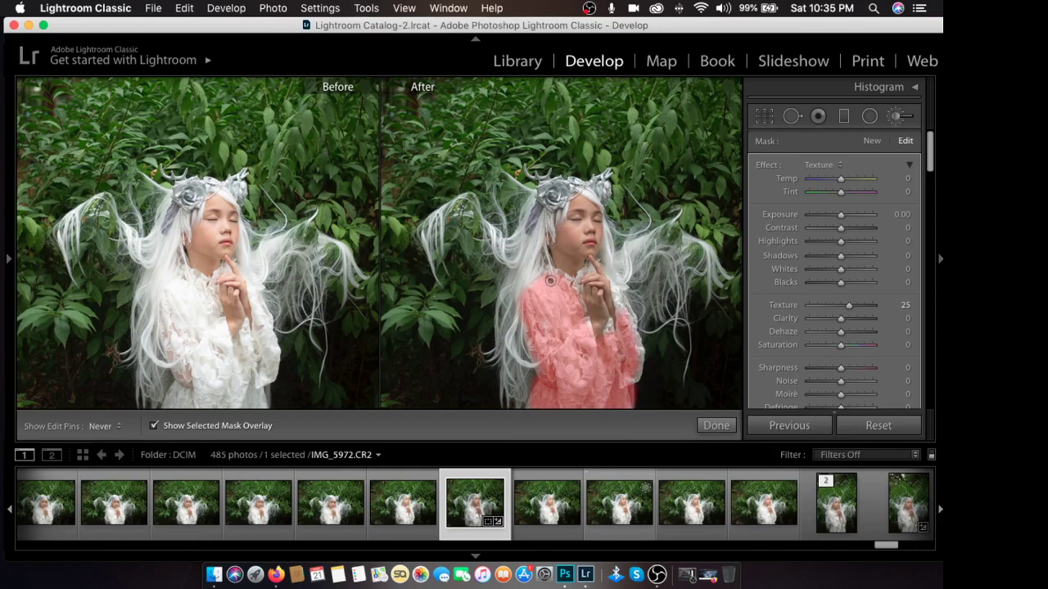
key("h")
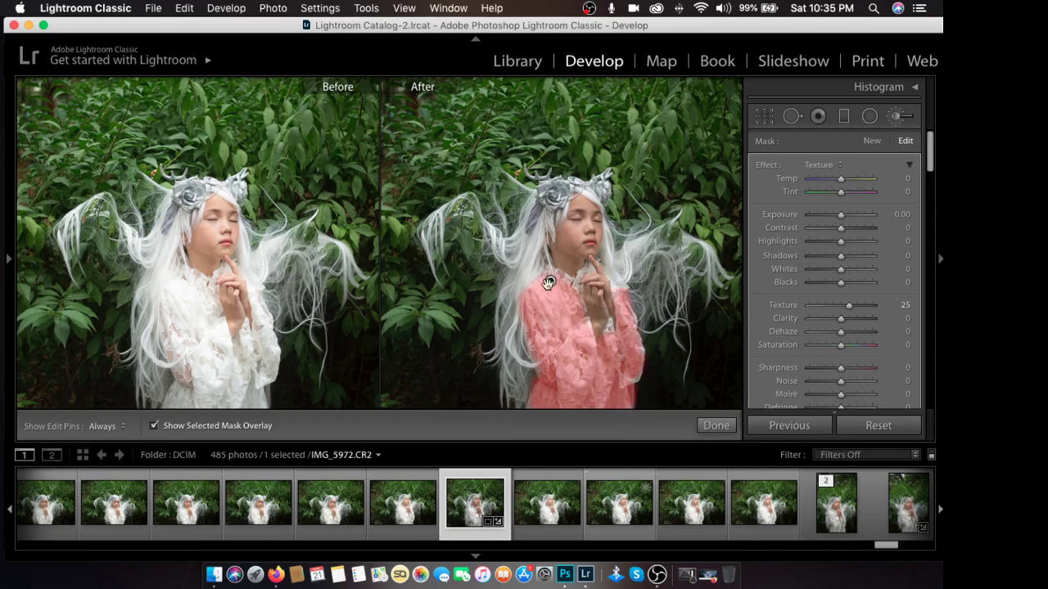
key("h")
Step: Brush the Texture mask over both hair strands beside the face, then hide the overlay
mouse_move(531, 227)
left_mouse_down()
mouse_move(518, 379)
mouse_move(516, 246)
left_mouse_up()
key("h")
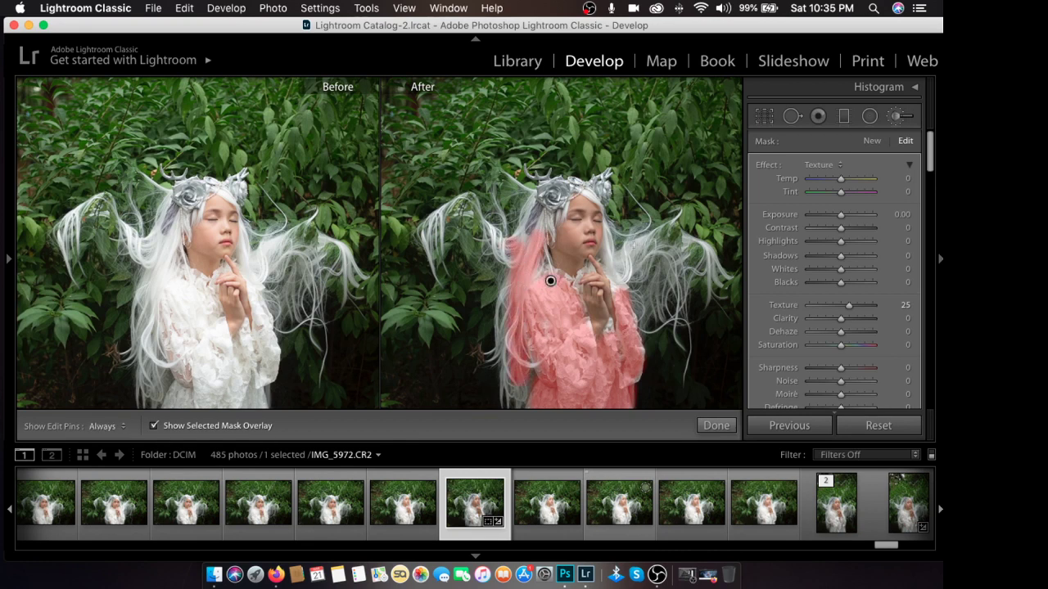
key("h")
mouse_move(633, 245)
left_mouse_down()
mouse_move(622, 274)
mouse_move(606, 260)
left_mouse_up()
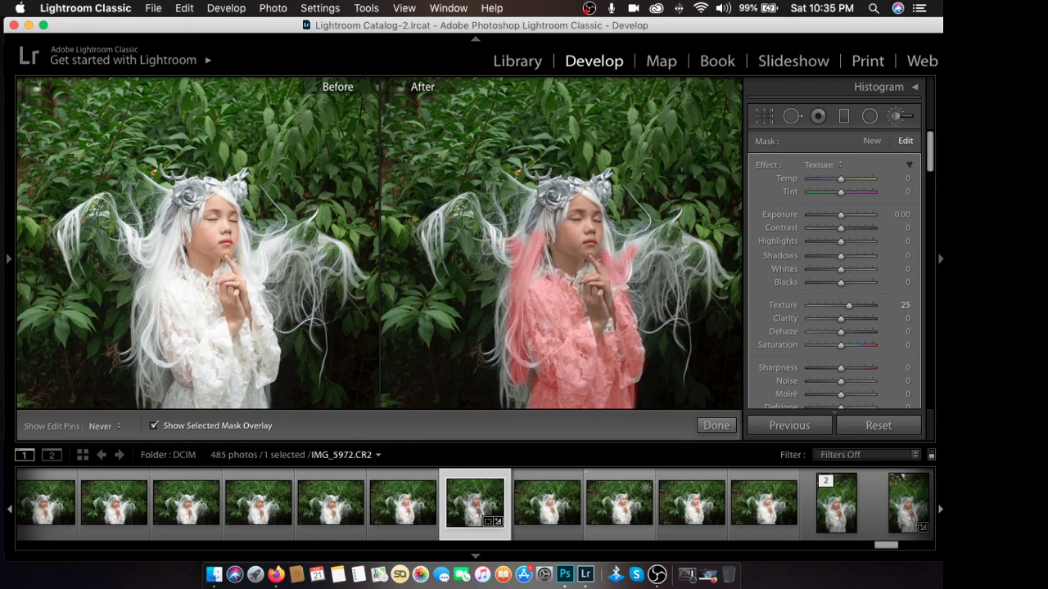
key("h")
left_click(242, 429)
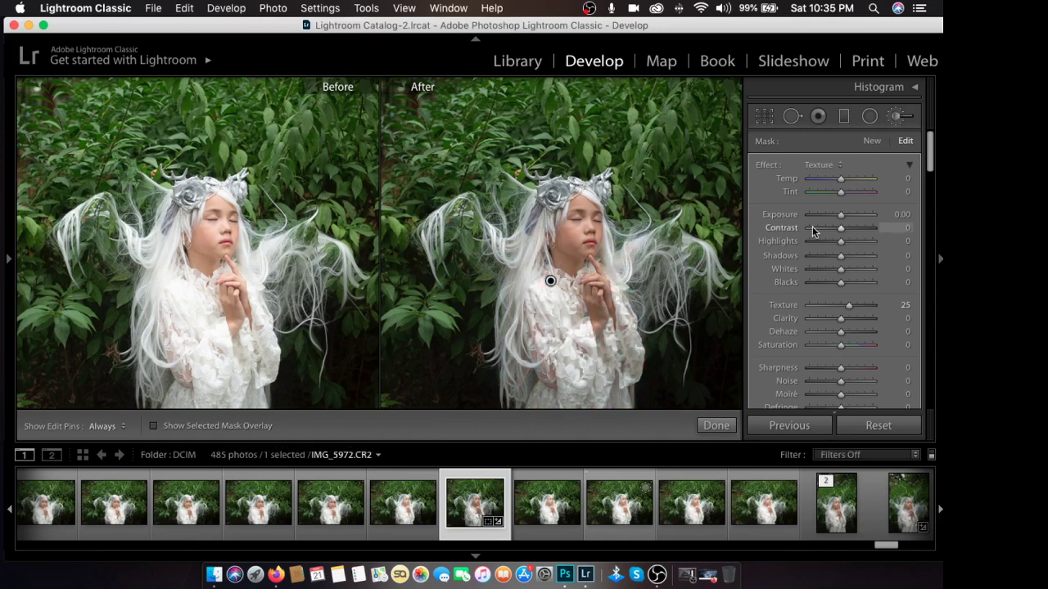
Step: Zoom in on the lace dress and lower the brushed Texture from 100 to 77
left_click_drag(849, 305, 873, 305)
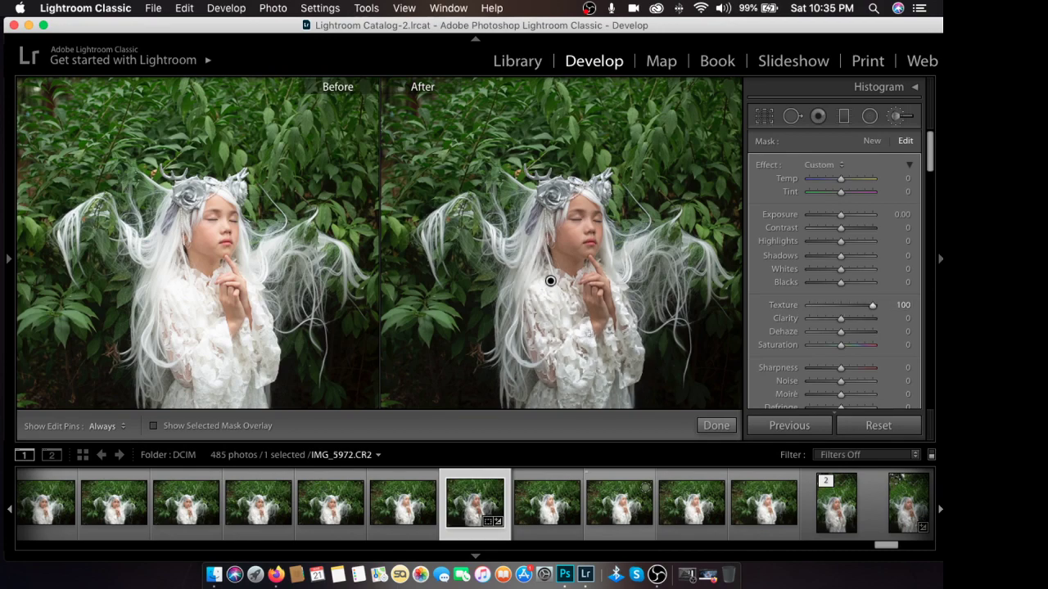
scroll(587, 329, "down", 3)
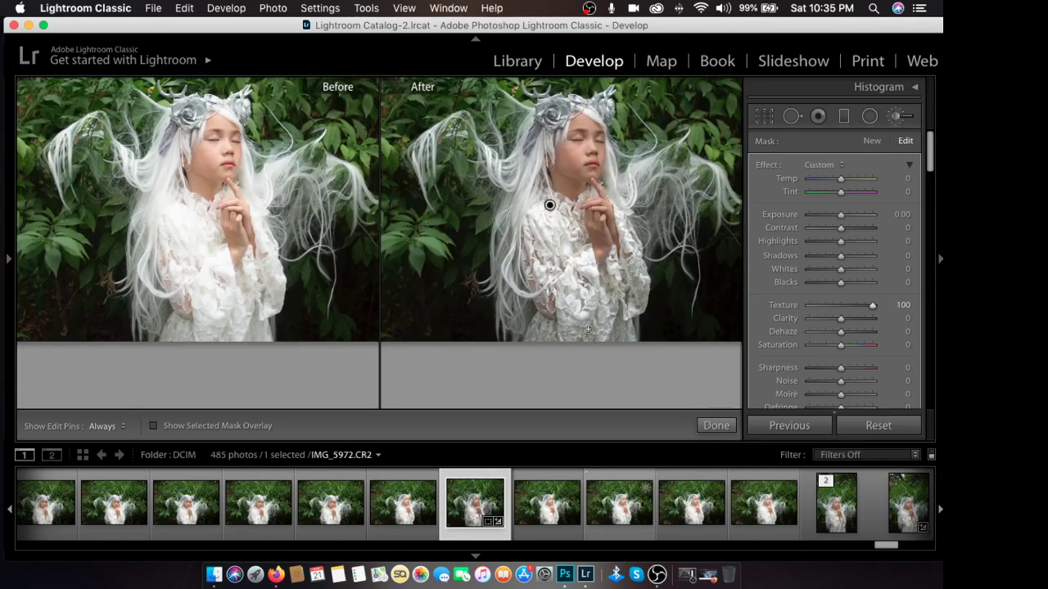
key("super+equal")
scroll(627, 274, "down", 1)
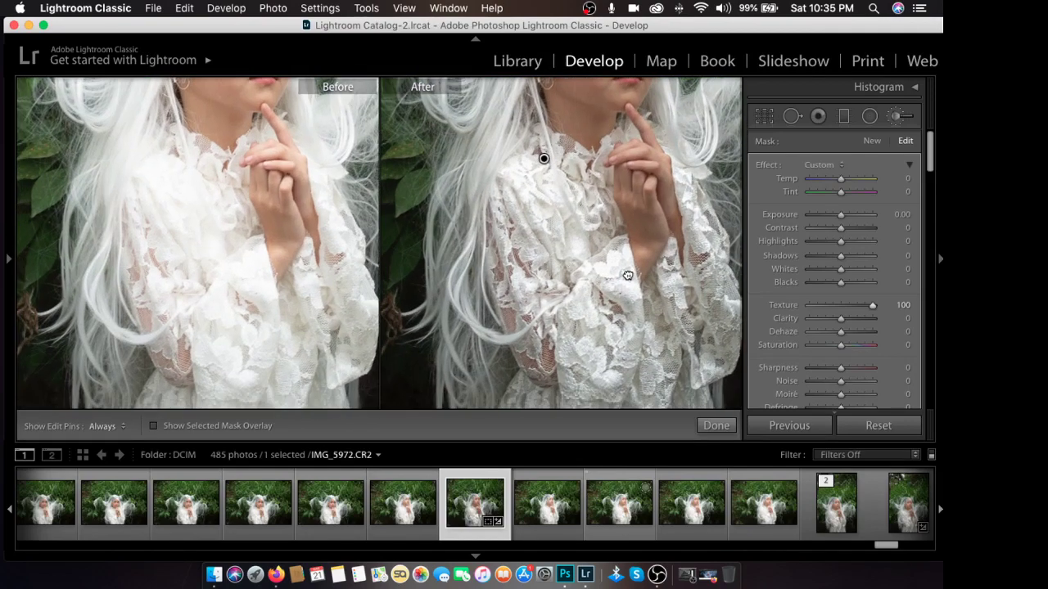
mouse_move(871, 304)
left_mouse_down()
mouse_move(810, 304)
mouse_move(863, 304)
left_mouse_up()
Step: Finish the lace-dress brush adjustment and look over the develop panels
left_click(715, 424)
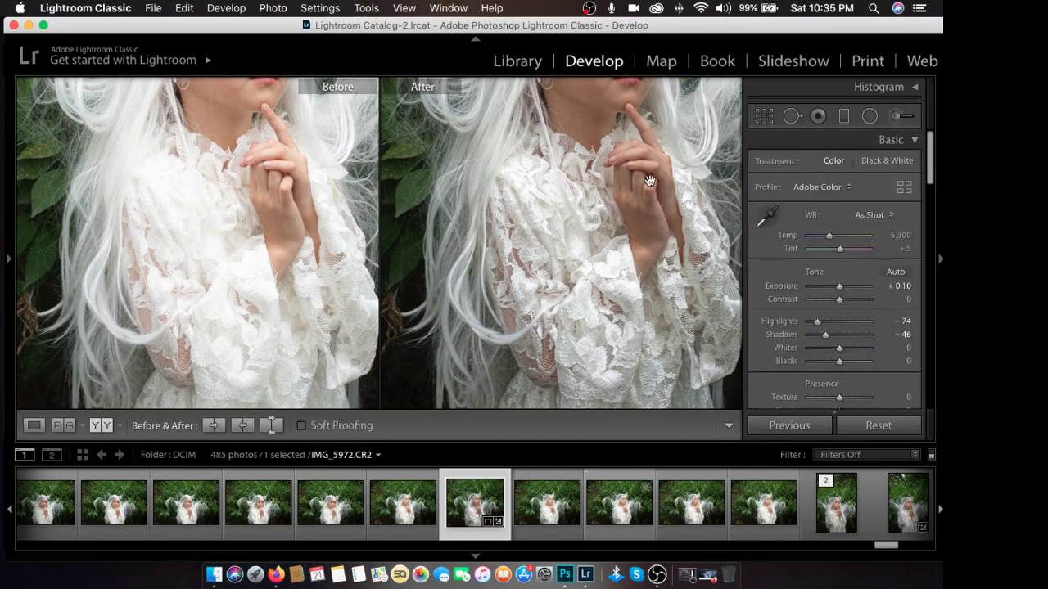
scroll(619, 285, "up", 5)
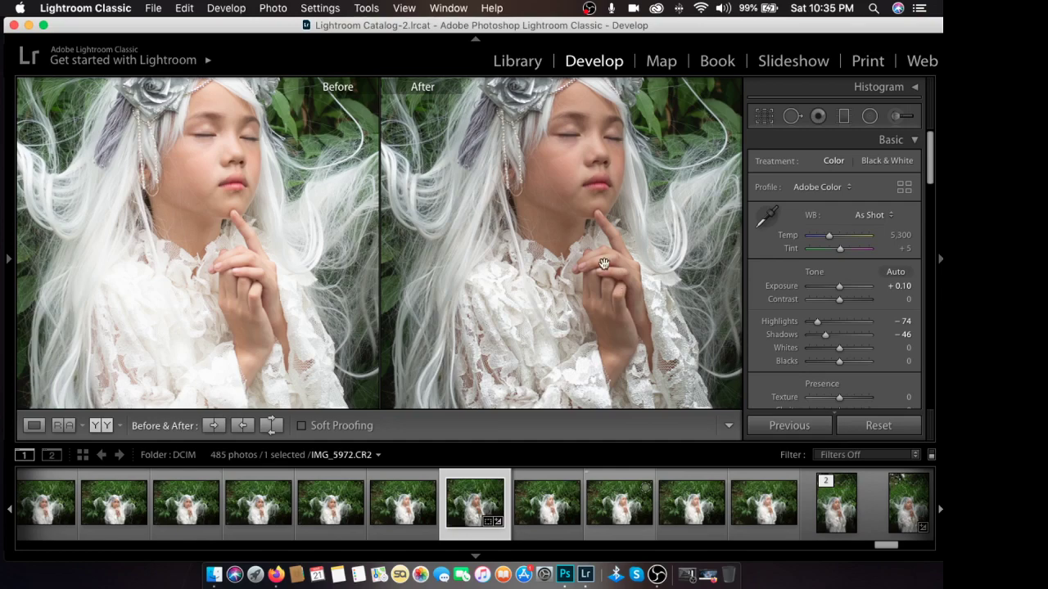
scroll(604, 217, "right", 5)
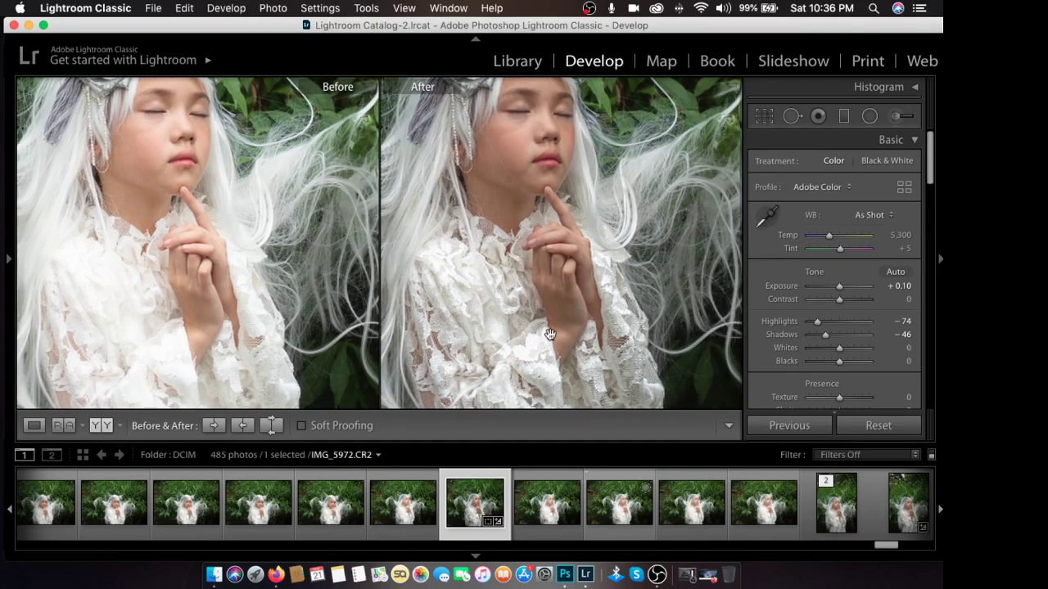
scroll(604, 277, "down", 5)
scroll(604, 278, "up", 5)
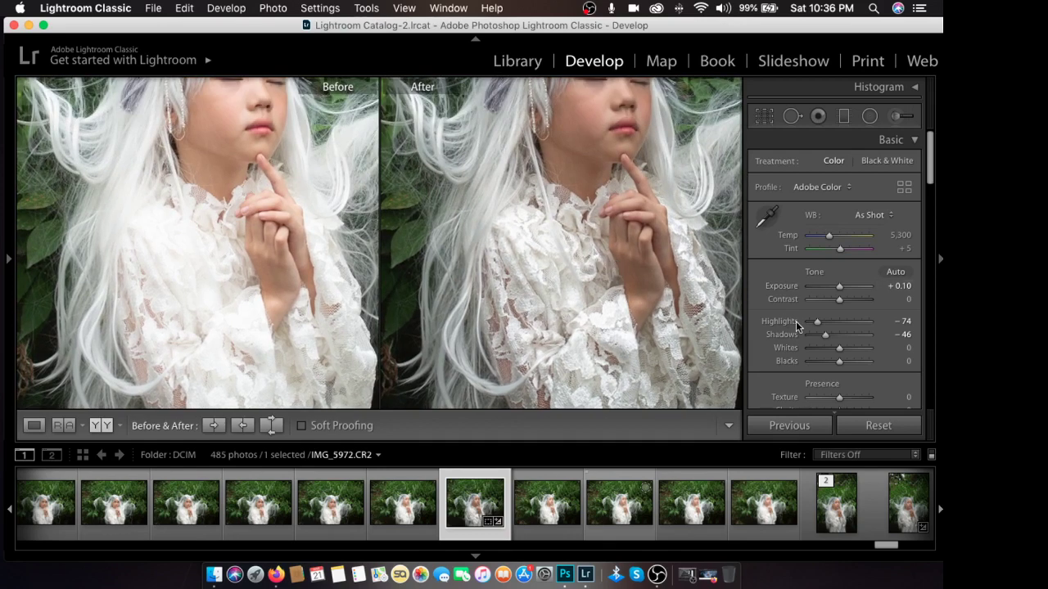
scroll(556, 223, "down", 1)
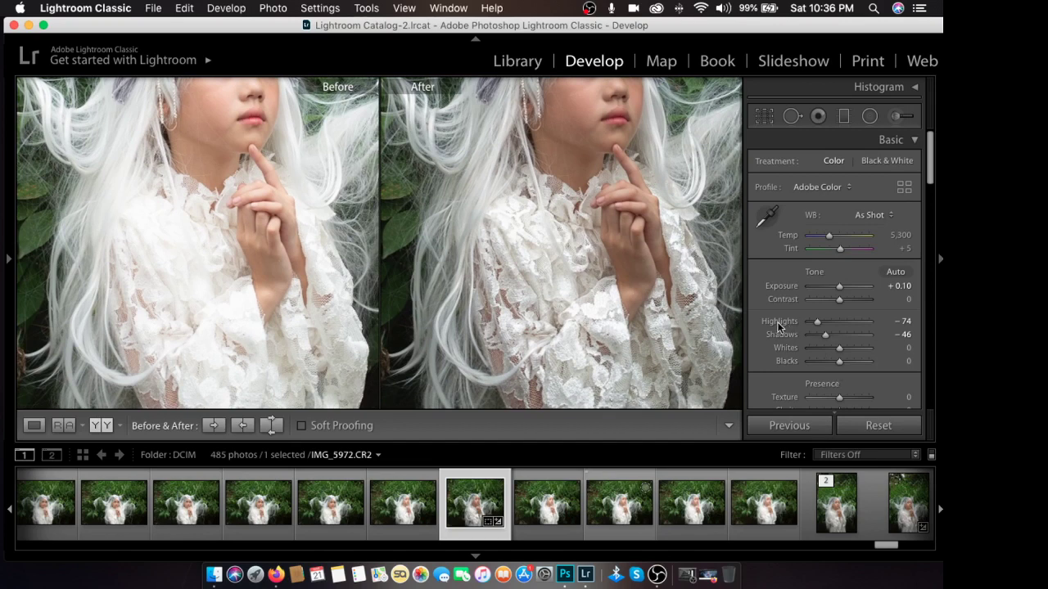
scroll(781, 325, "down", 1)
scroll(802, 270, "up", 1)
Step: Reopen the brush settings, confirm them again, and fit the whole portrait in view
left_click(898, 115)
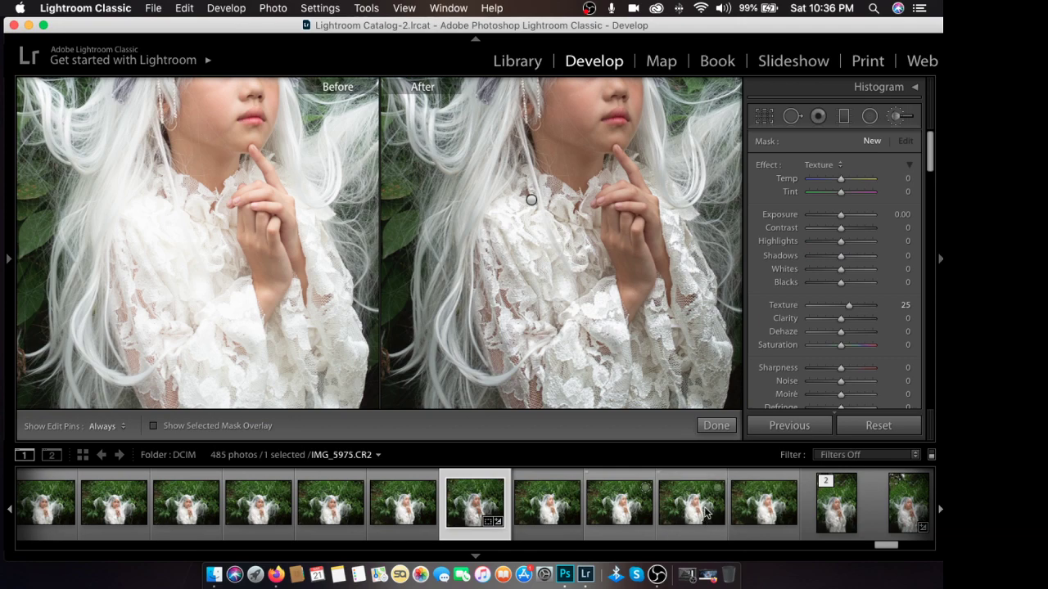
left_click(716, 426)
left_click(595, 288)
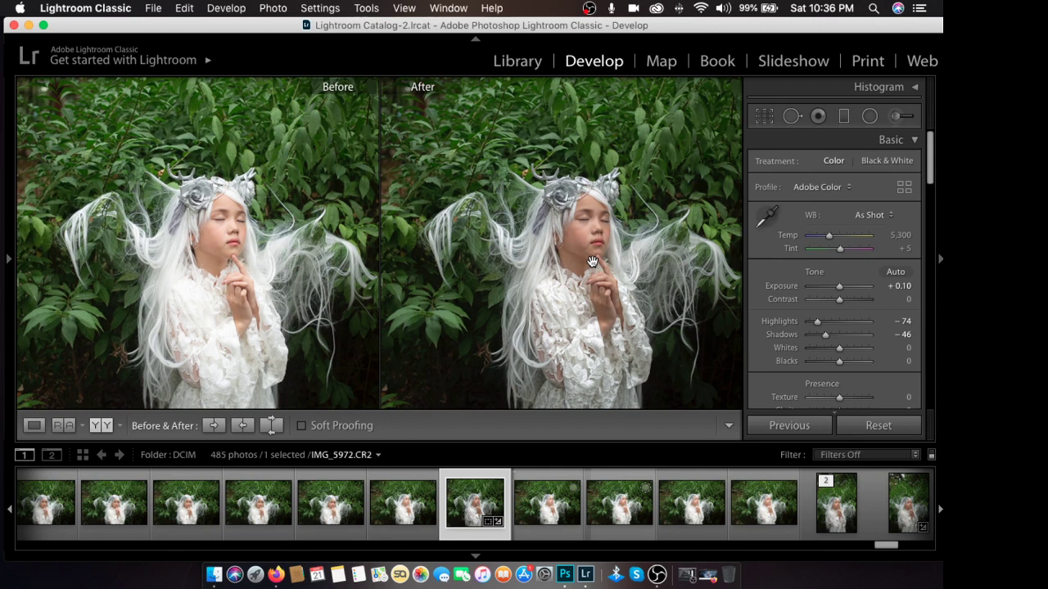
Step: Collapse Split Toning and lower HSL Orange saturation to -20
scroll(777, 268, "down", 4)
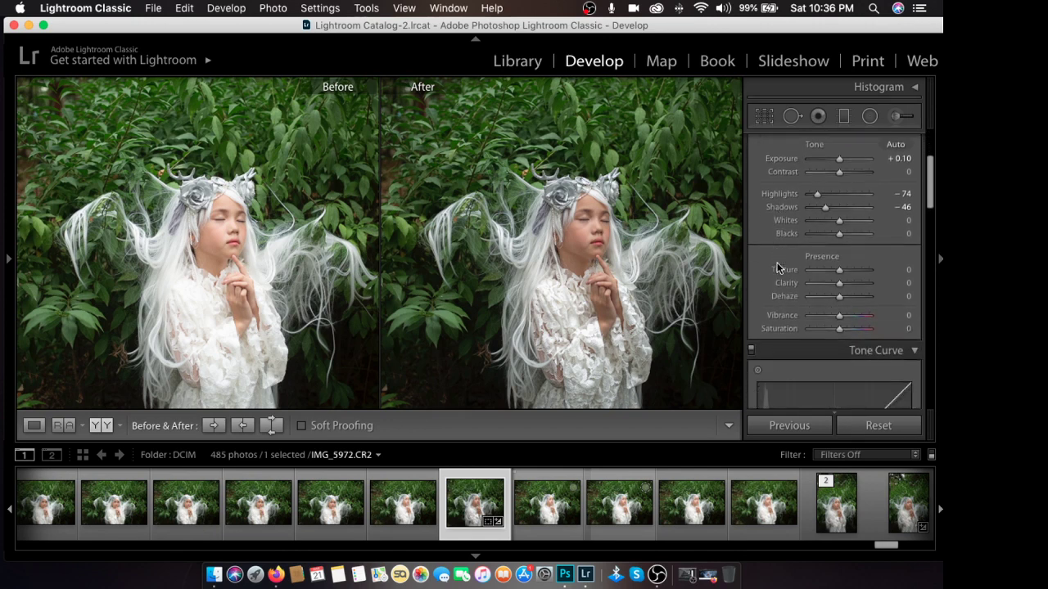
scroll(777, 268, "down", 10)
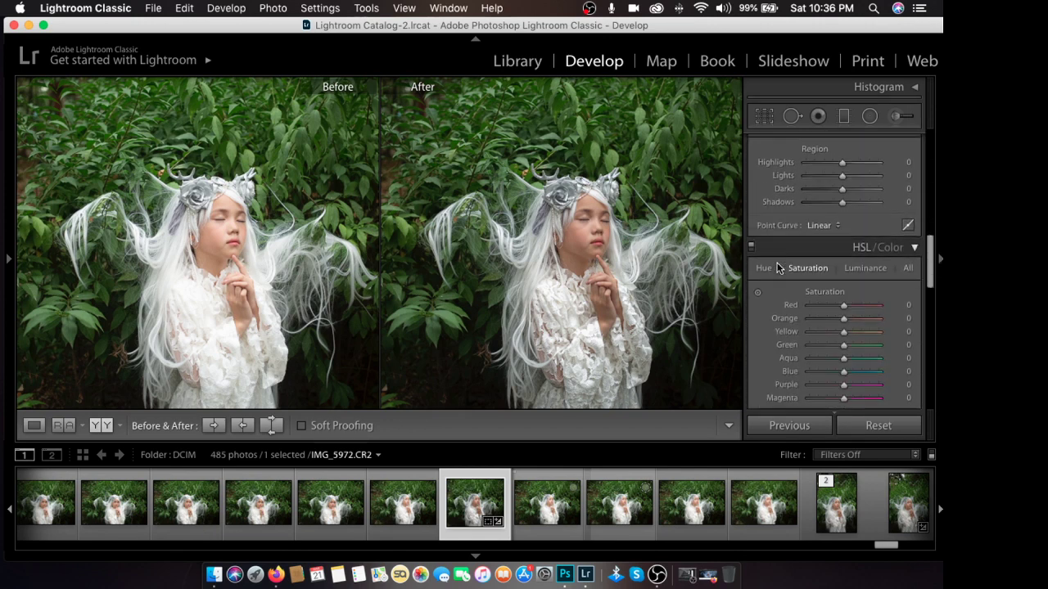
scroll(778, 268, "down", 4)
scroll(778, 269, "up", 3)
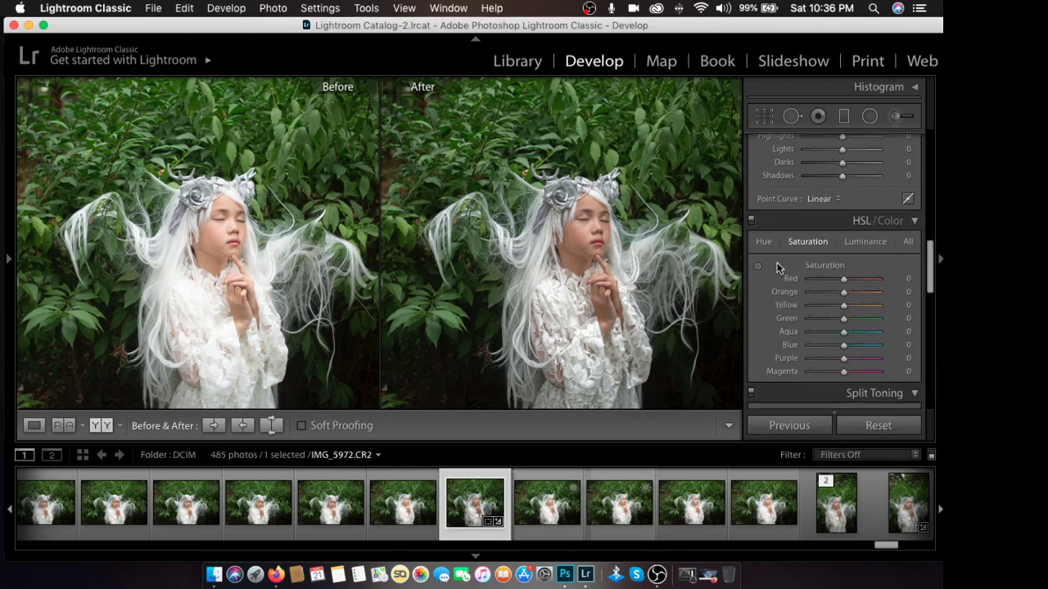
left_click(915, 394)
scroll(793, 270, "up", 2)
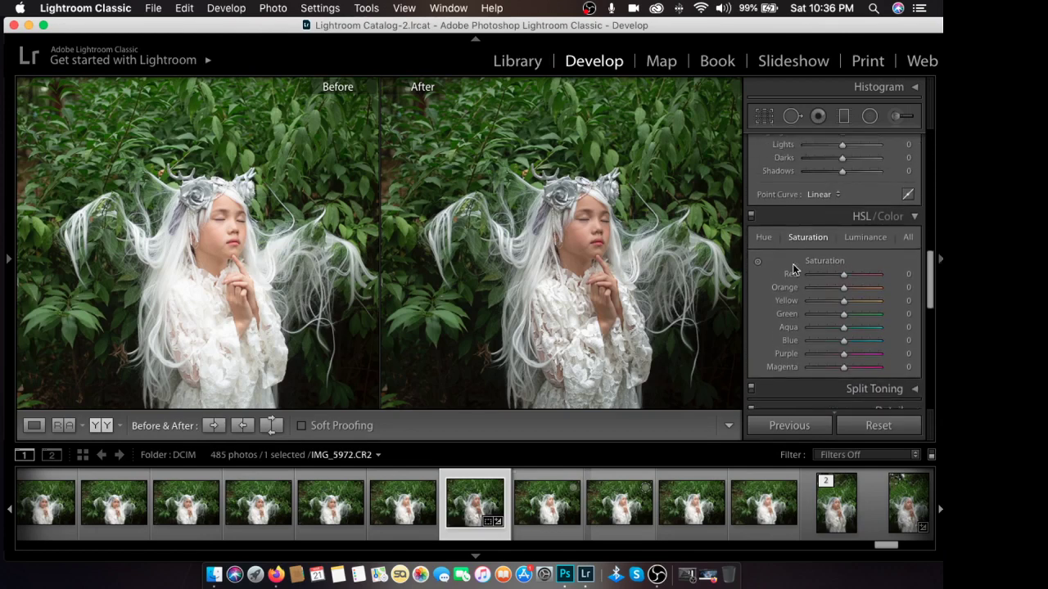
scroll(792, 270, "up", 1)
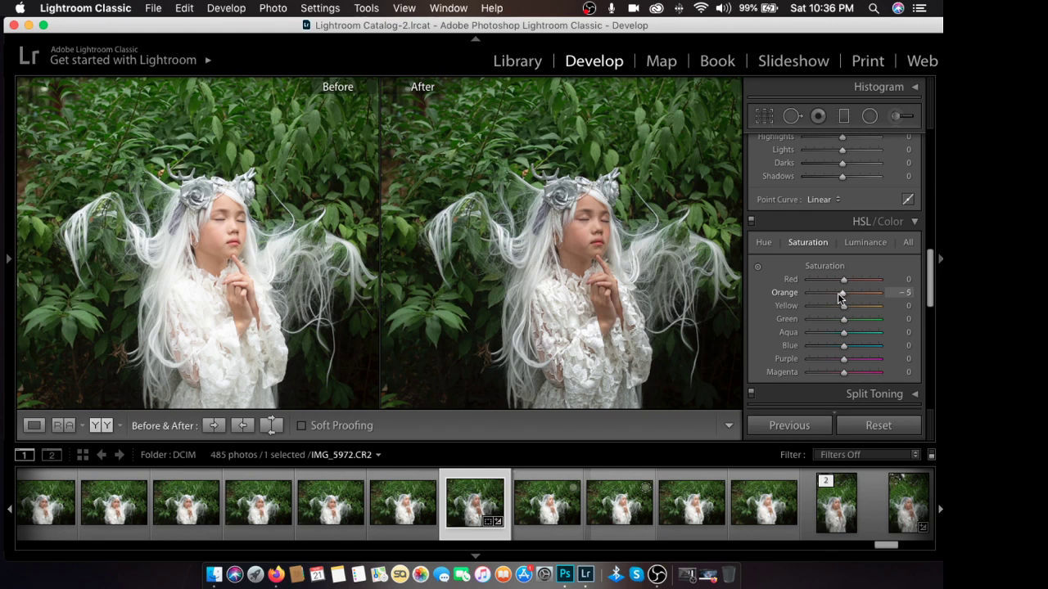
left_click_drag(838, 296, 837, 296)
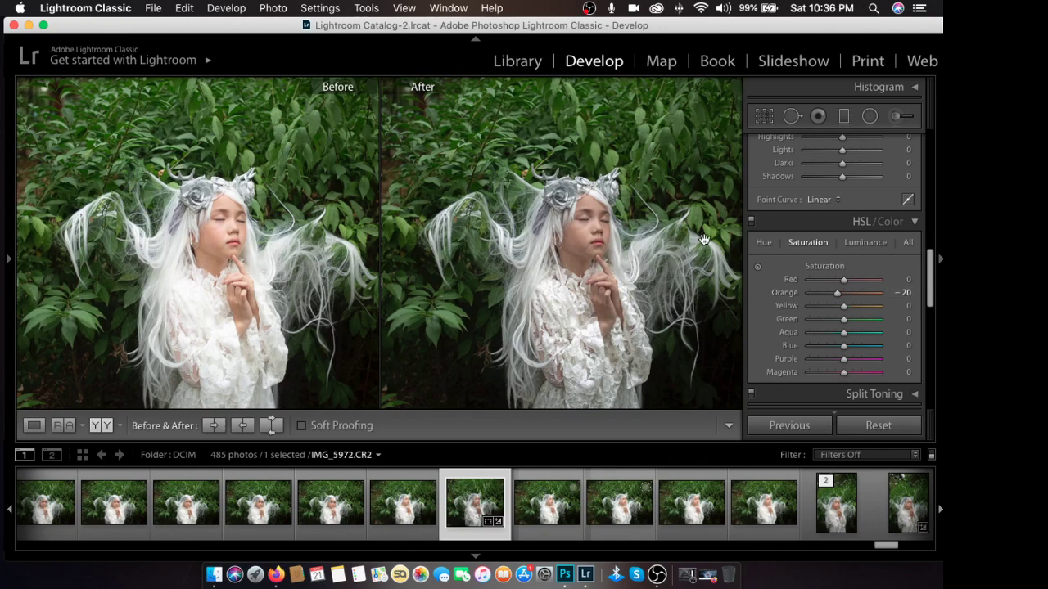
Step: Try lowering Green saturation on the foliage, then reset Green to 0
left_click_drag(703, 239, 675, 237)
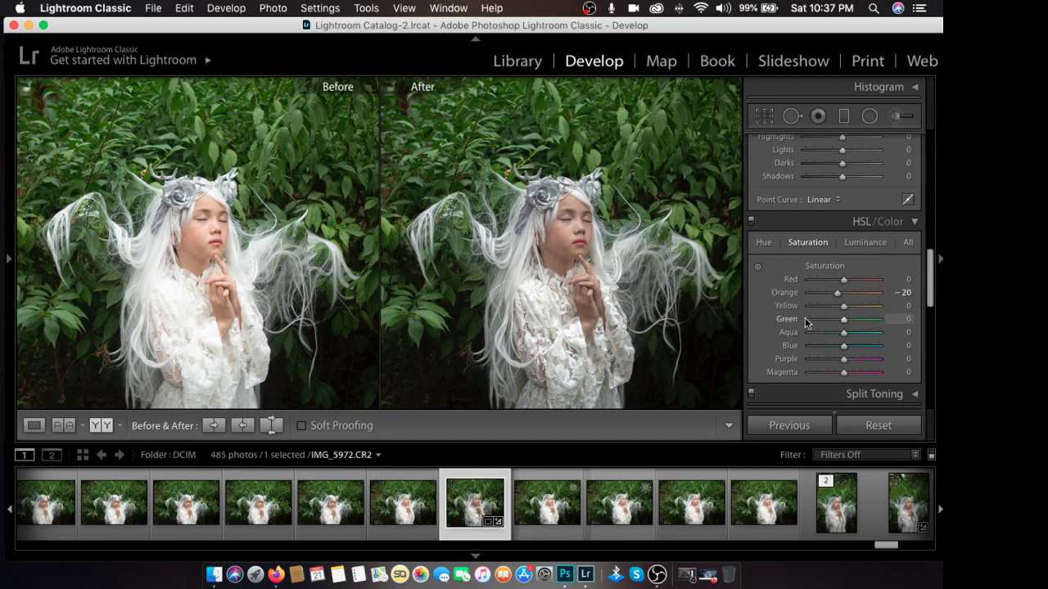
mouse_move(804, 319)
left_mouse_down()
mouse_move(854, 326)
mouse_move(802, 324)
left_mouse_up()
left_click_drag(811, 320, 823, 325)
double_click(789, 323)
Step: Drag down on the leaves with the HSL Saturation targeted tool for Green -100 and Yellow -33
left_click(757, 267)
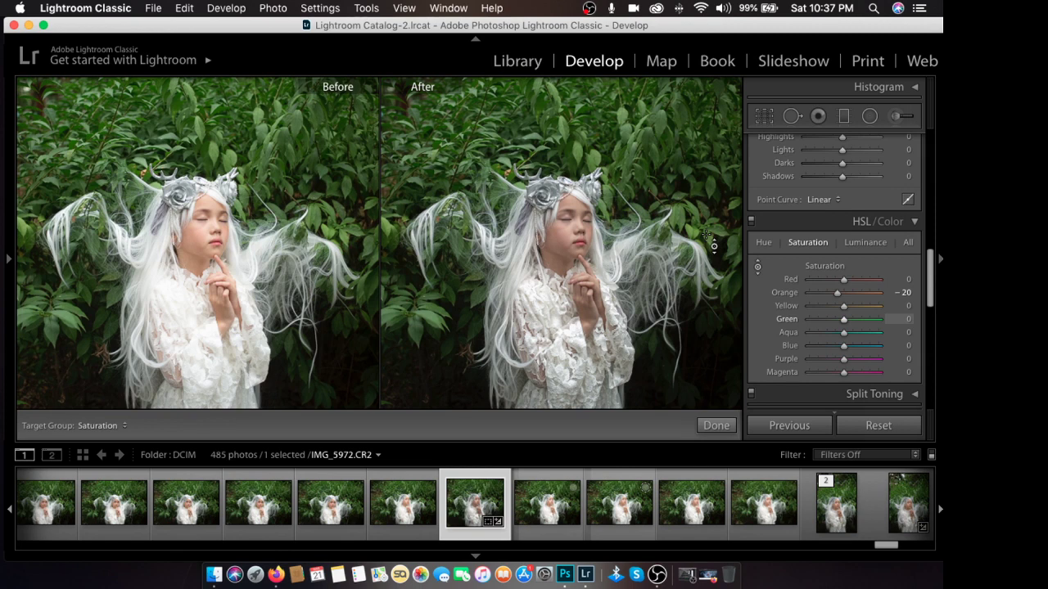
left_click_drag(713, 246, 713, 340)
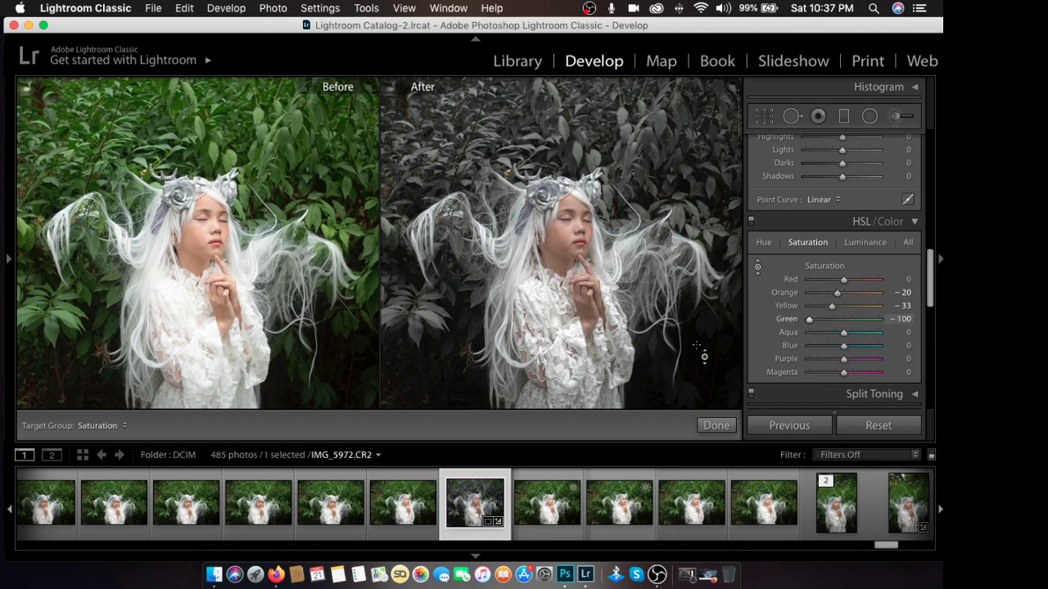
left_click(716, 425)
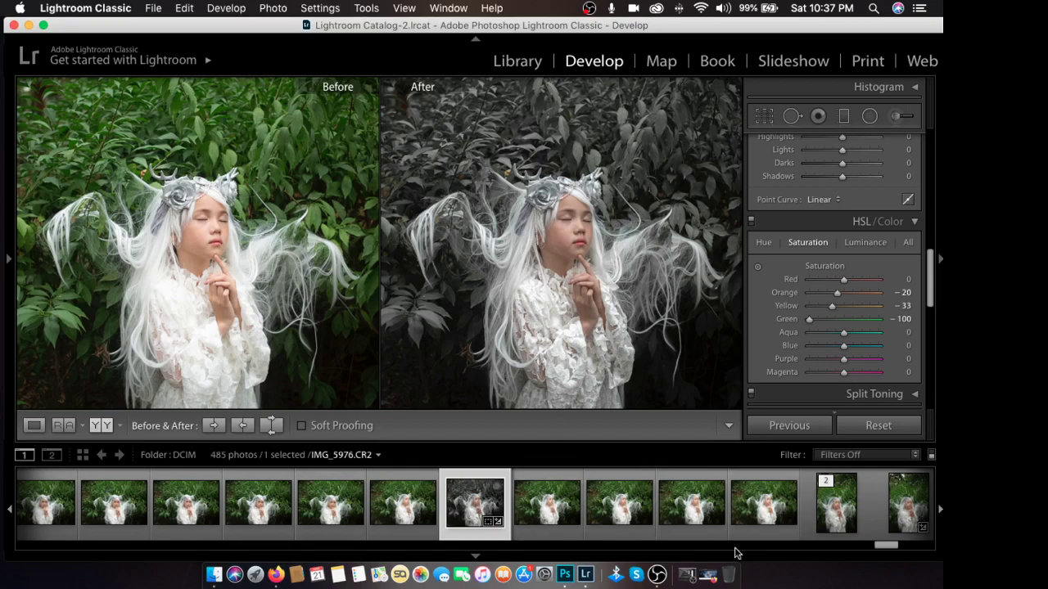
Step: Close both Facebook chat windows in Firefox and minimise the browser
mouse_move(655, 573)
left_click(690, 556)
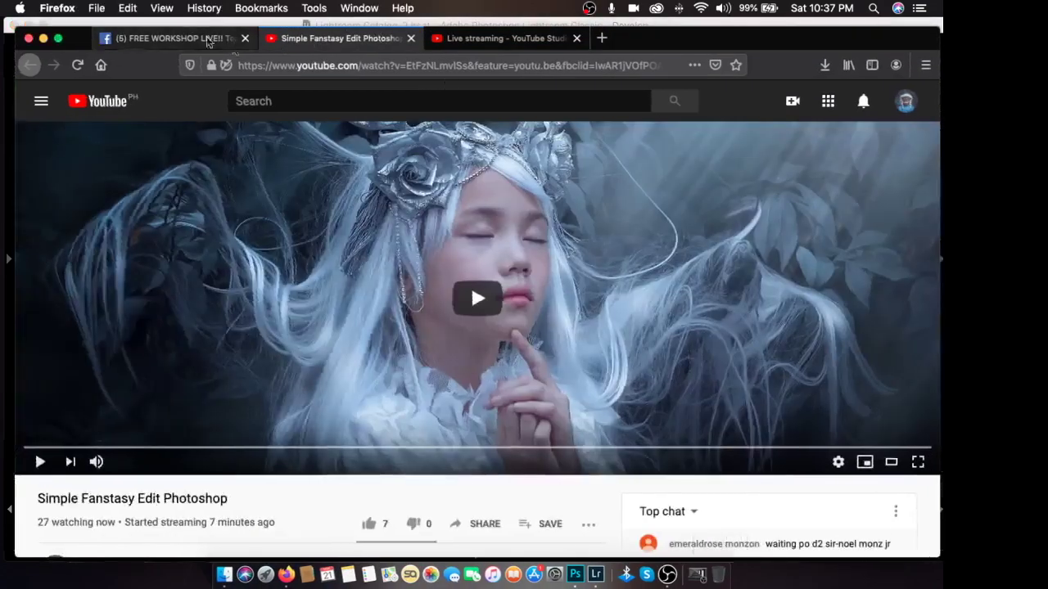
key("ctrl+shift+Tab")
scroll(446, 344, "down", 5)
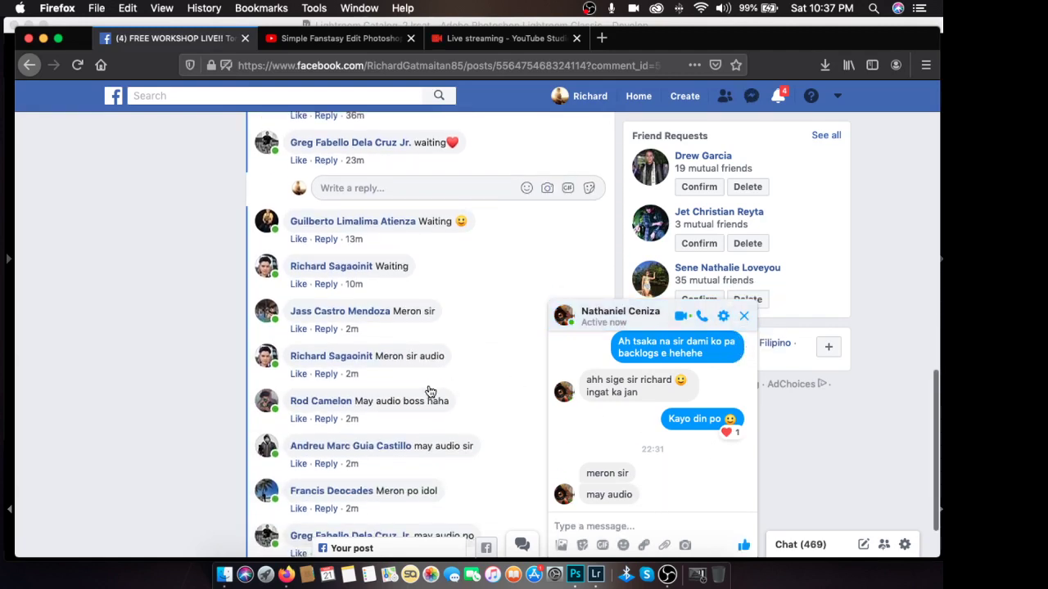
left_click(744, 317)
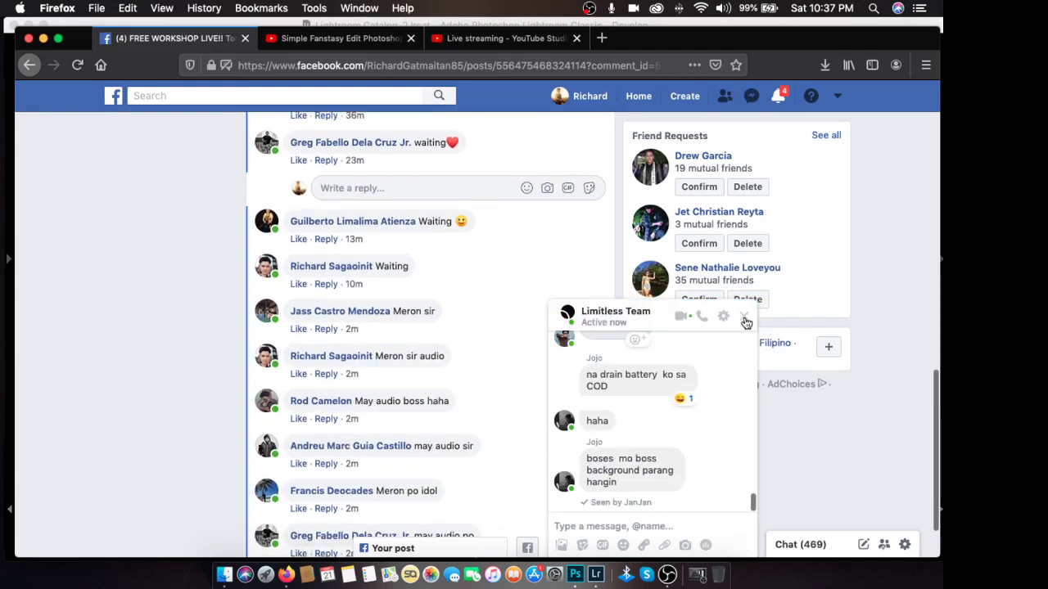
scroll(506, 376, "down", 2)
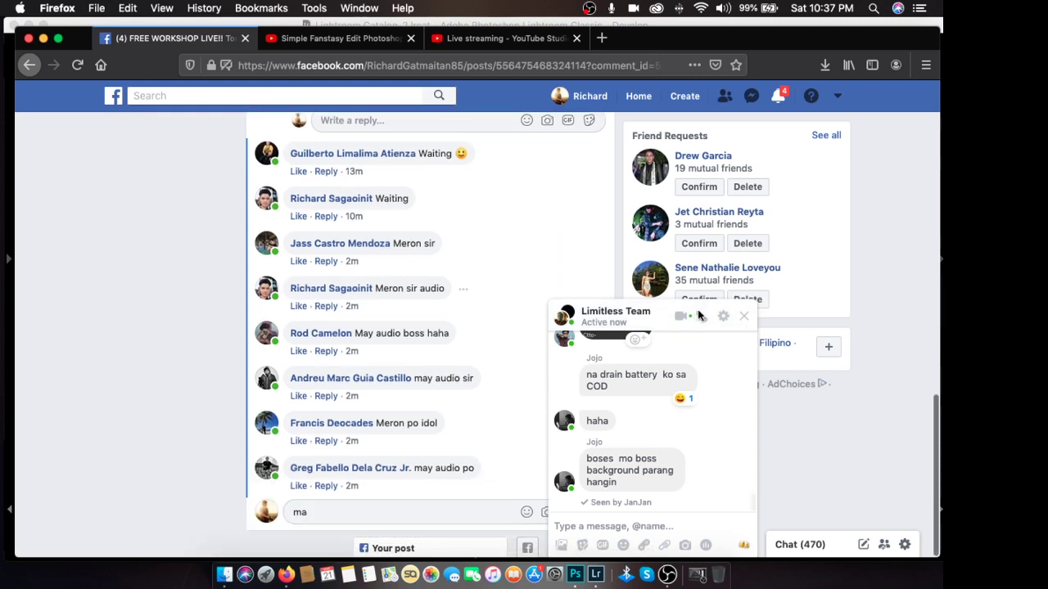
left_click(742, 317)
scroll(570, 395, "up", 1)
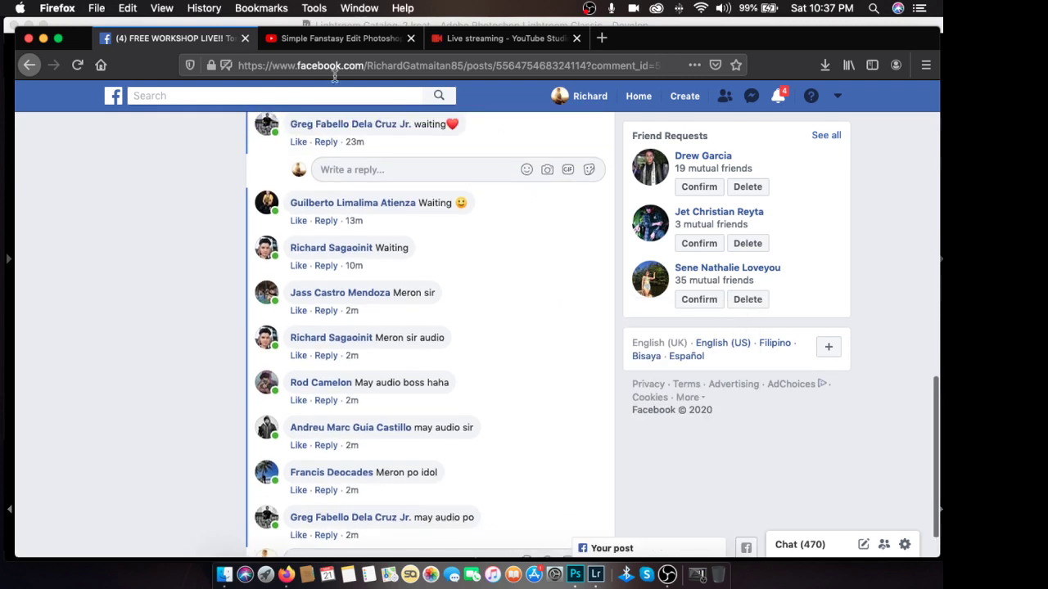
left_click(44, 38)
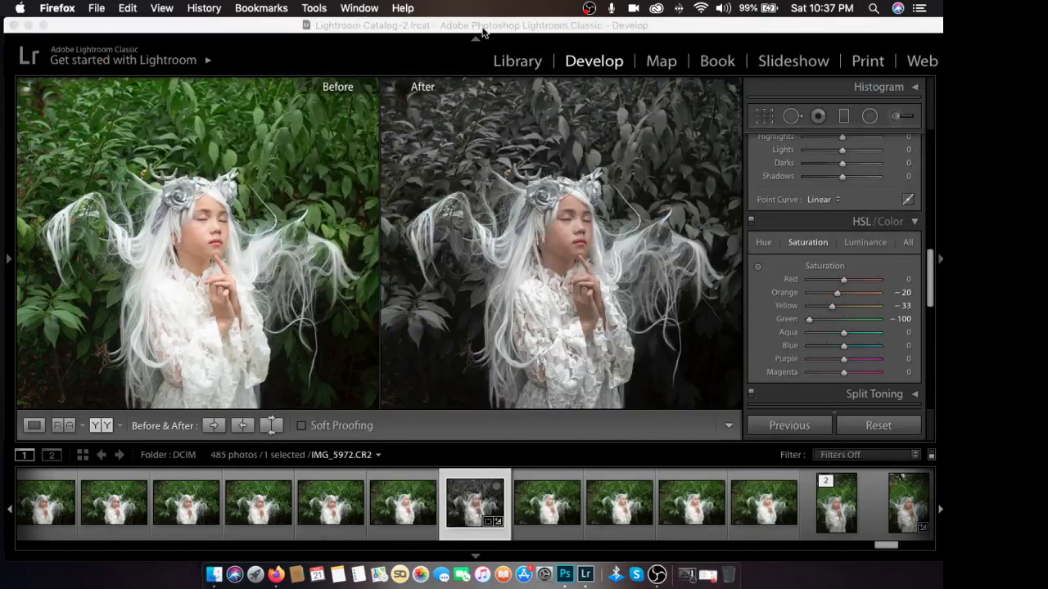
Step: Show the edited portrait alone in Loupe view after checking zoom and Before/After, then open its context menu
left_click(35, 424)
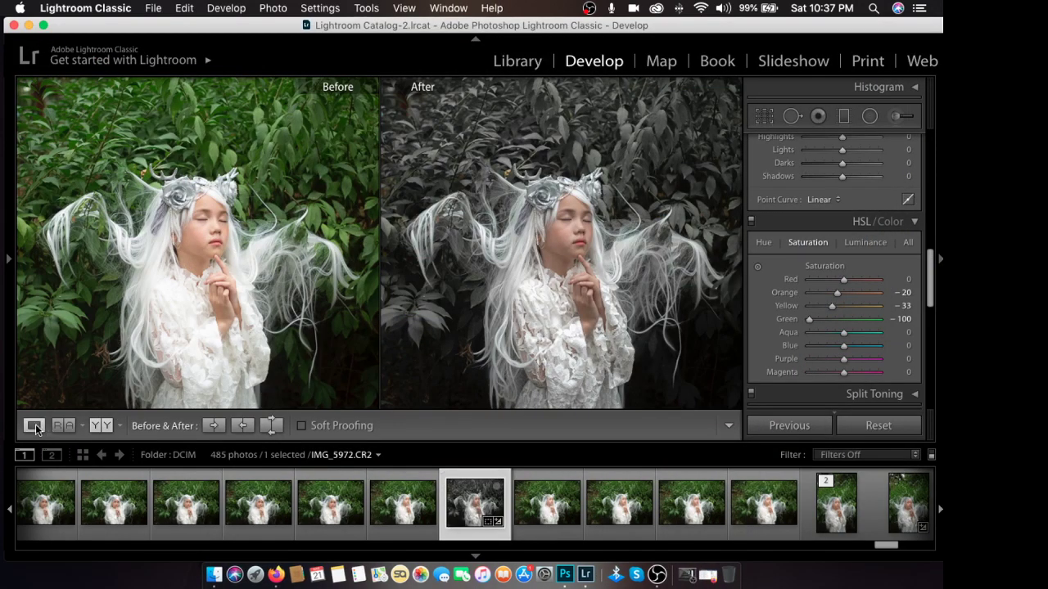
left_click(443, 301)
left_click(443, 301)
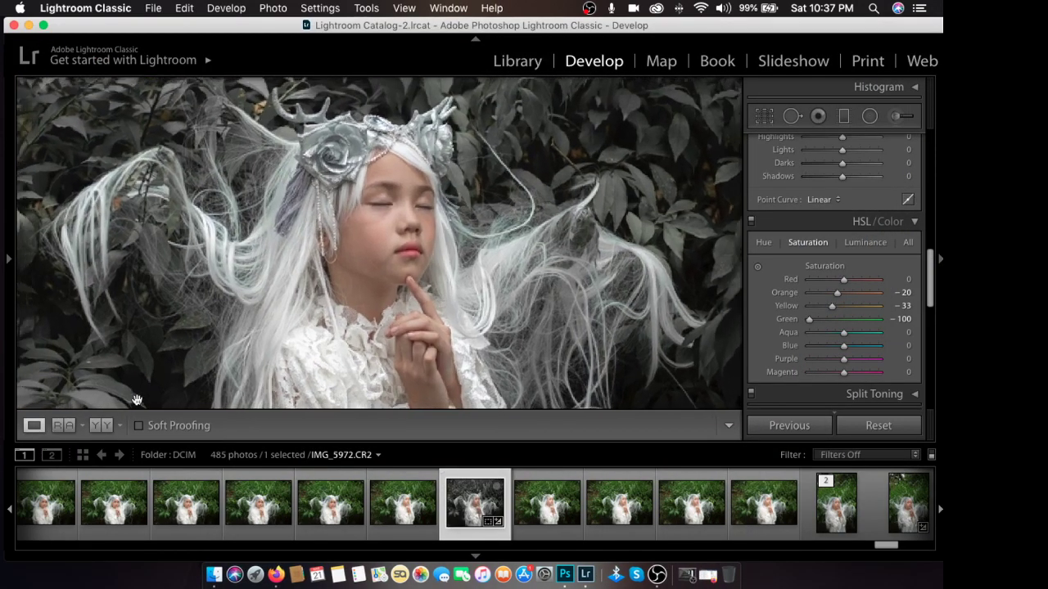
left_click(102, 425)
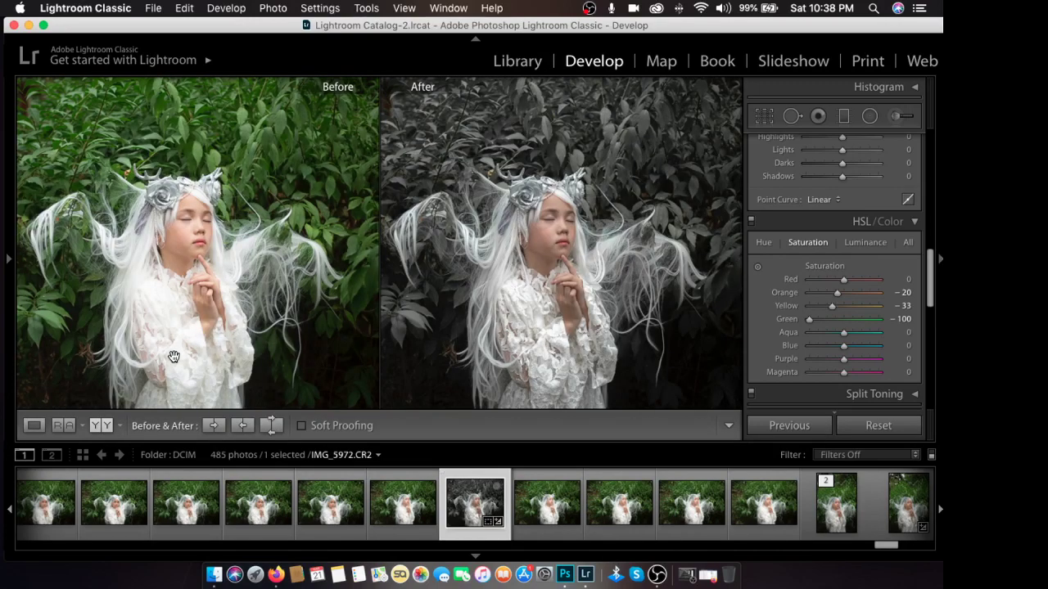
left_click(35, 425)
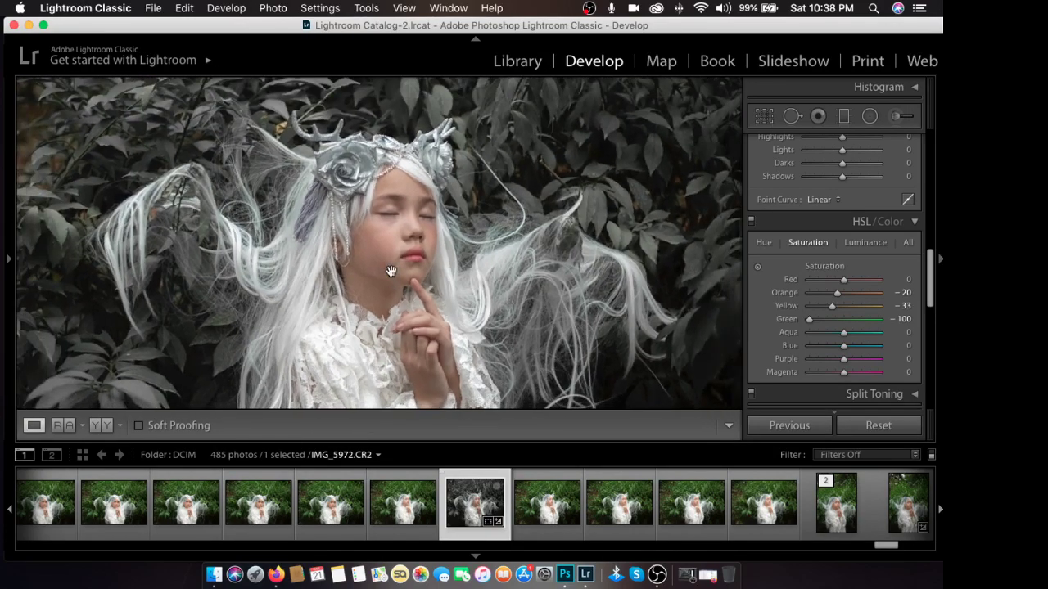
right_click(390, 269)
right_click(434, 252)
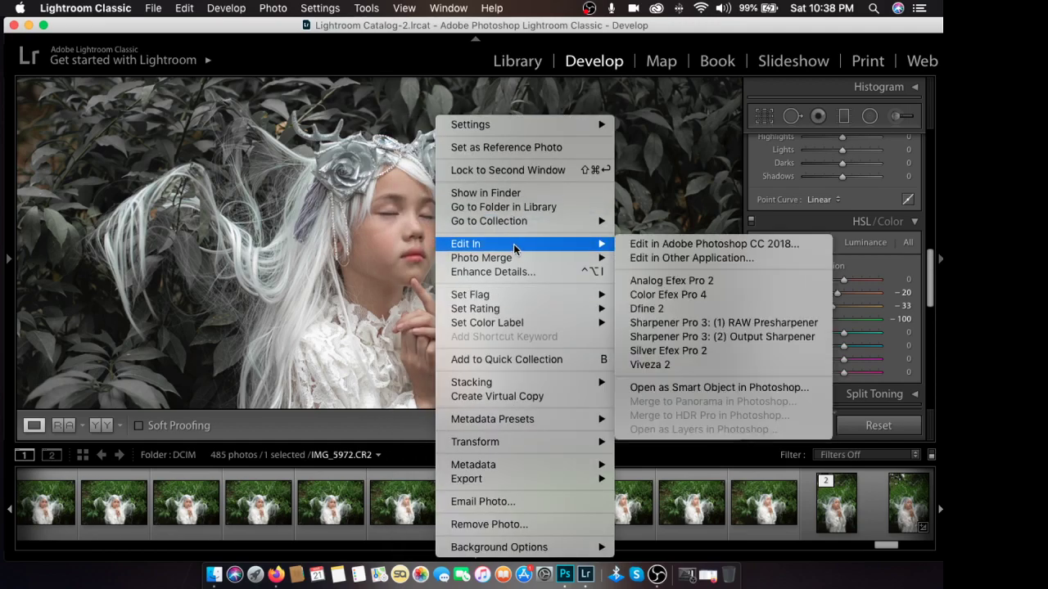
Step: Set a Custom white balance of Temp 5,300 and Tint +5 in the Basic panel
left_click(411, 421)
left_click(433, 263)
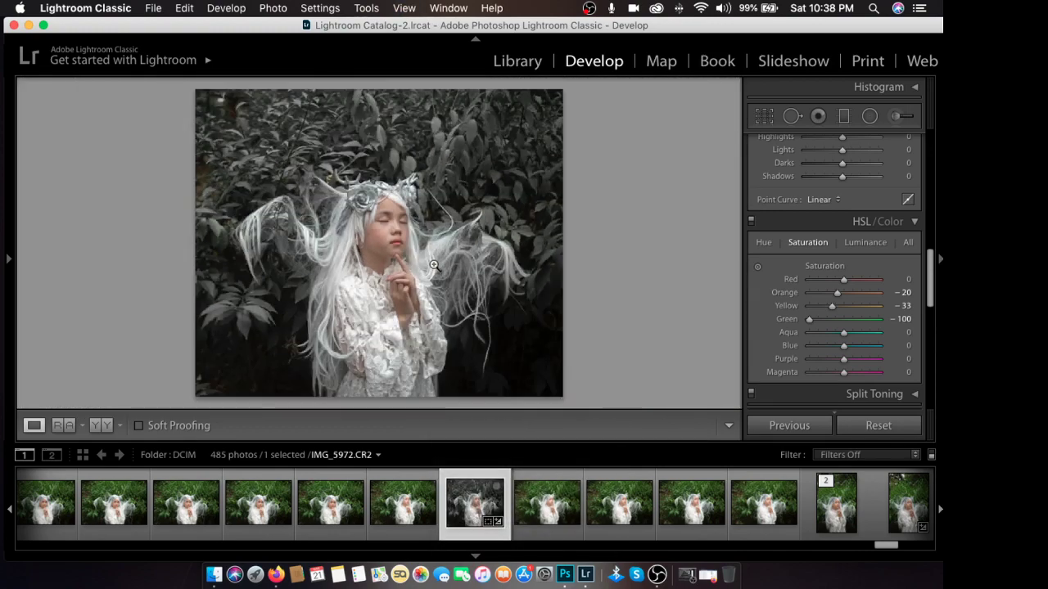
left_click(861, 222)
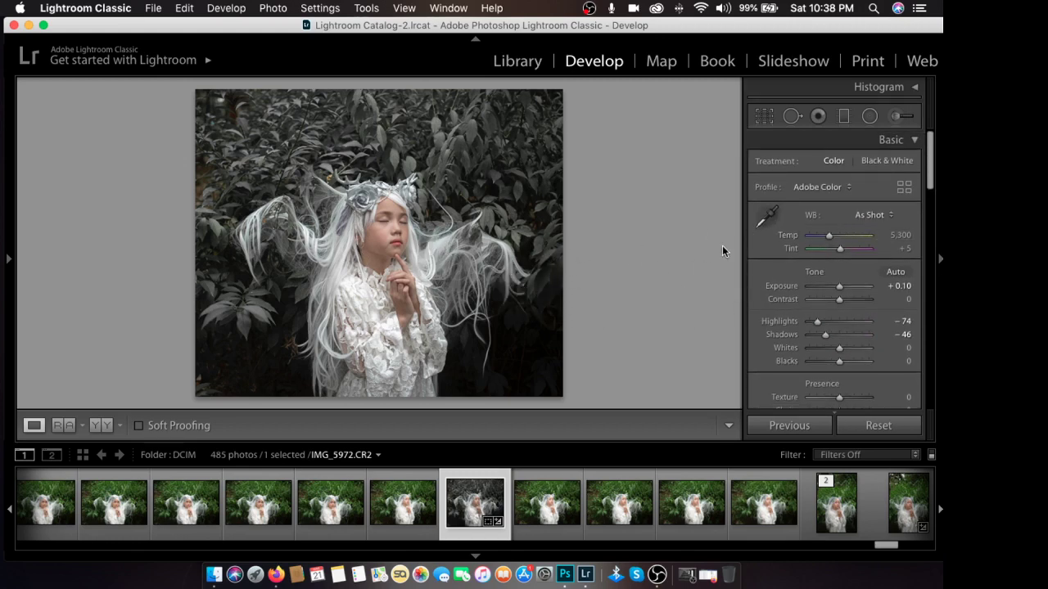
left_click(829, 237)
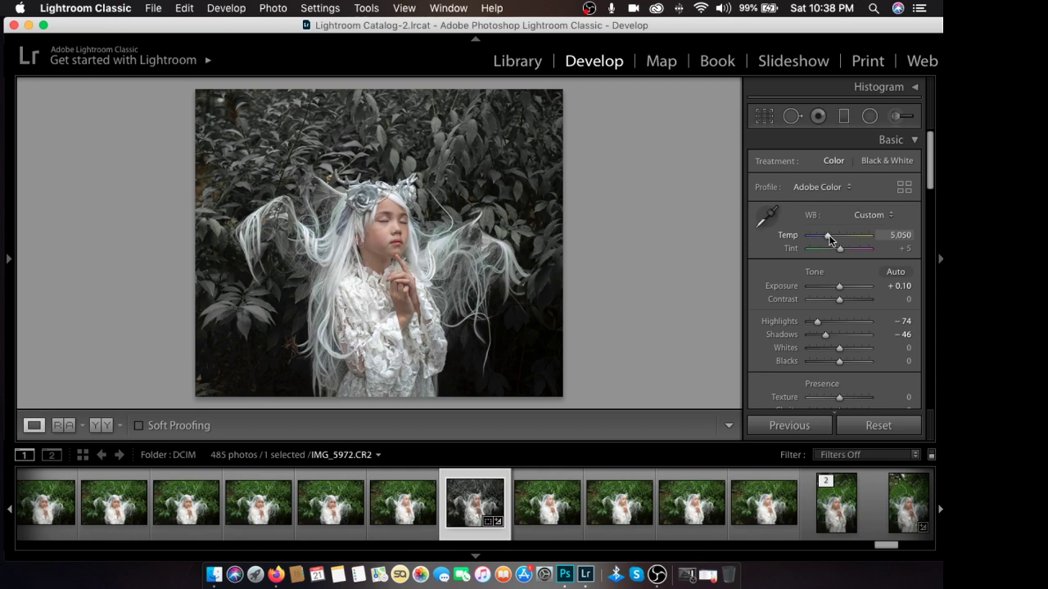
key("Up")
key("Down")
key("Down")
key("Up")
key("Up")
key("Up")
key("Up")
key("Up")
key("Up")
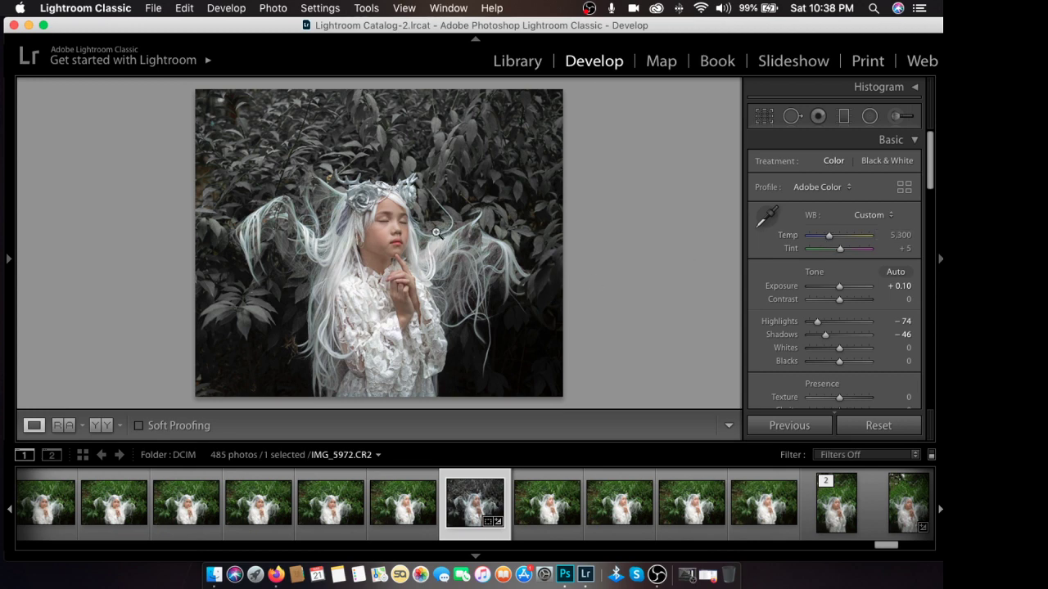
Step: Inspect the face and lace dress at 1:1, then zoom back out to the whole photo
left_click(394, 241)
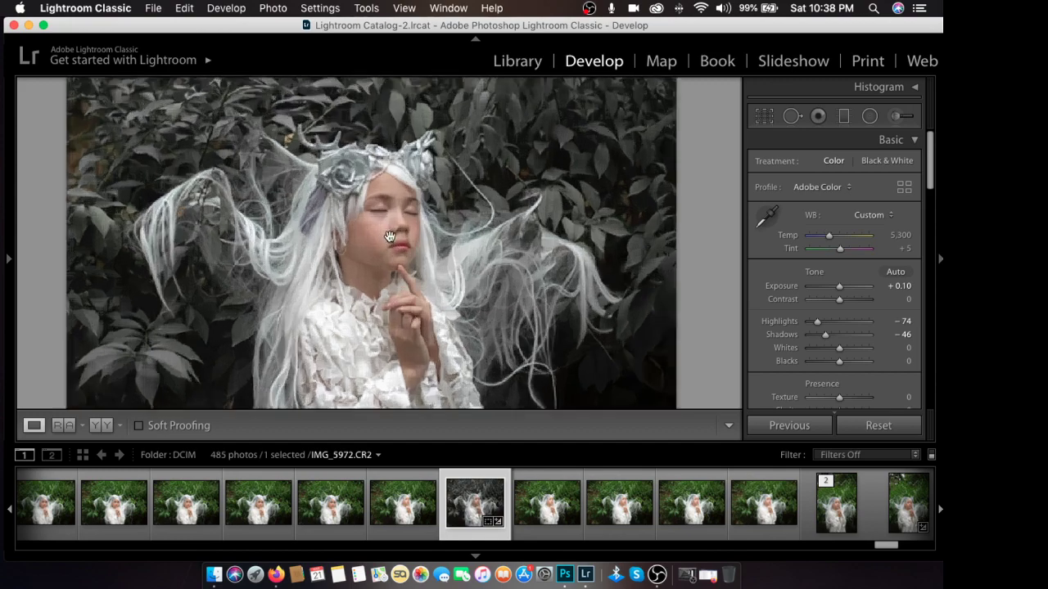
left_click_drag(383, 251, 483, 192)
left_click_drag(487, 260, 477, 215)
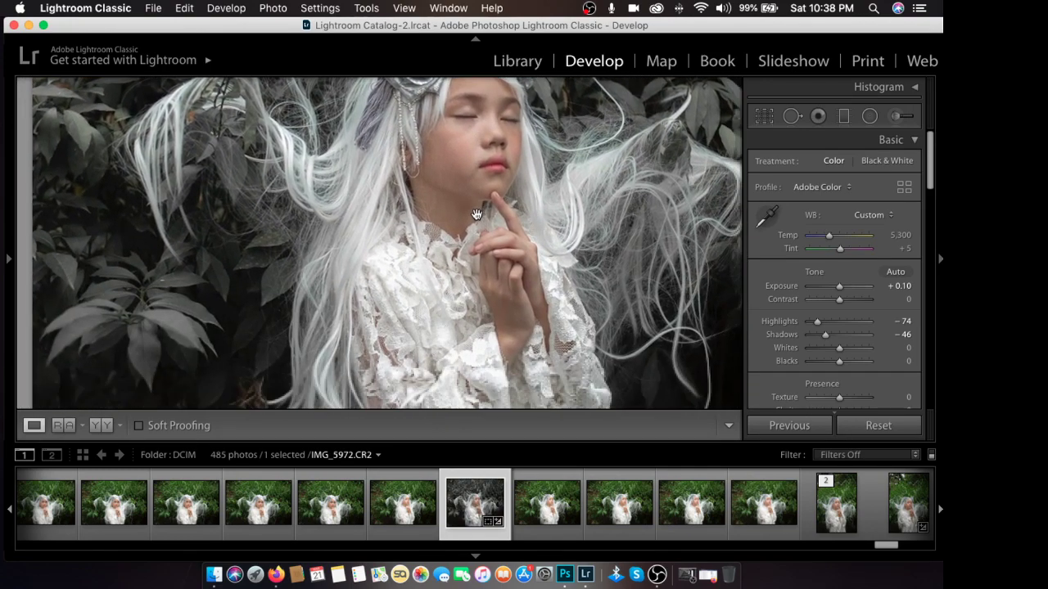
left_click_drag(482, 303, 491, 238)
key("super+minus")
key("super+minus")
key("super+minus")
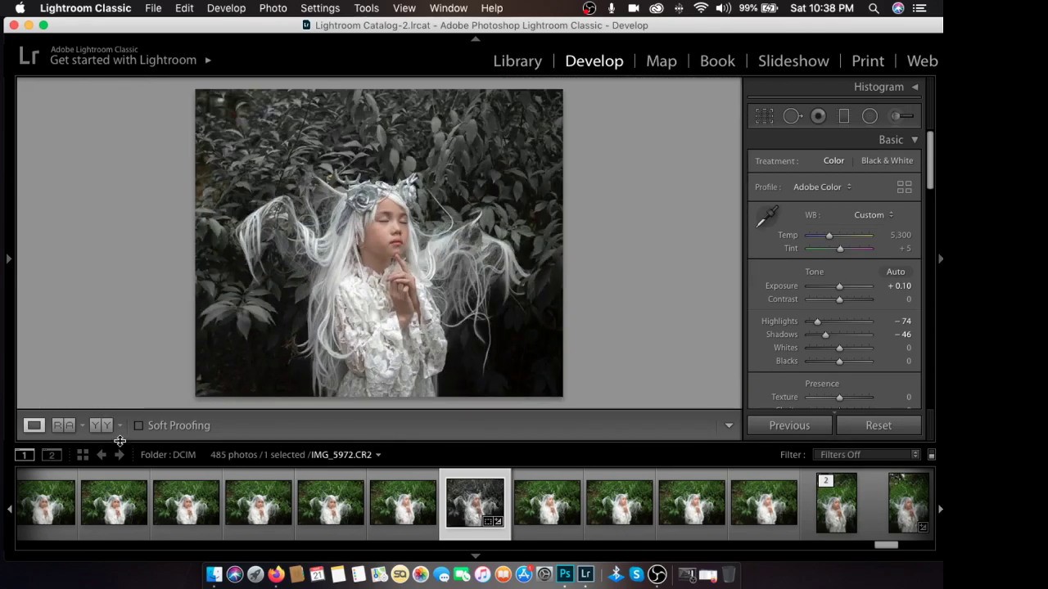
Step: Send the edited portrait from the filmstrip to Edit in Adobe Photoshop CC 2018
left_click(101, 424)
left_click(33, 425)
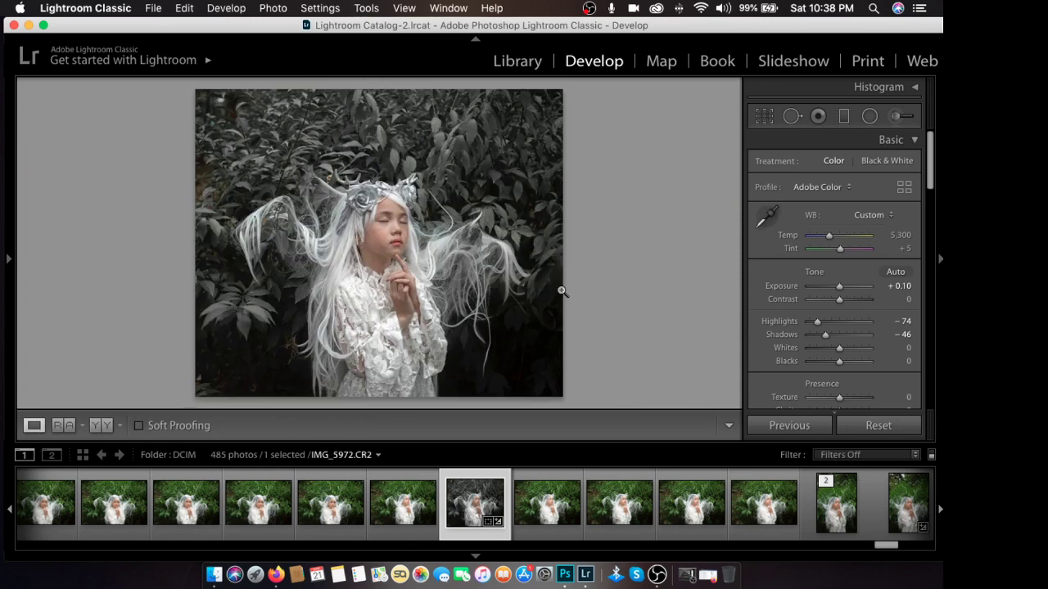
right_click(466, 508)
left_click(456, 505)
right_click(456, 505)
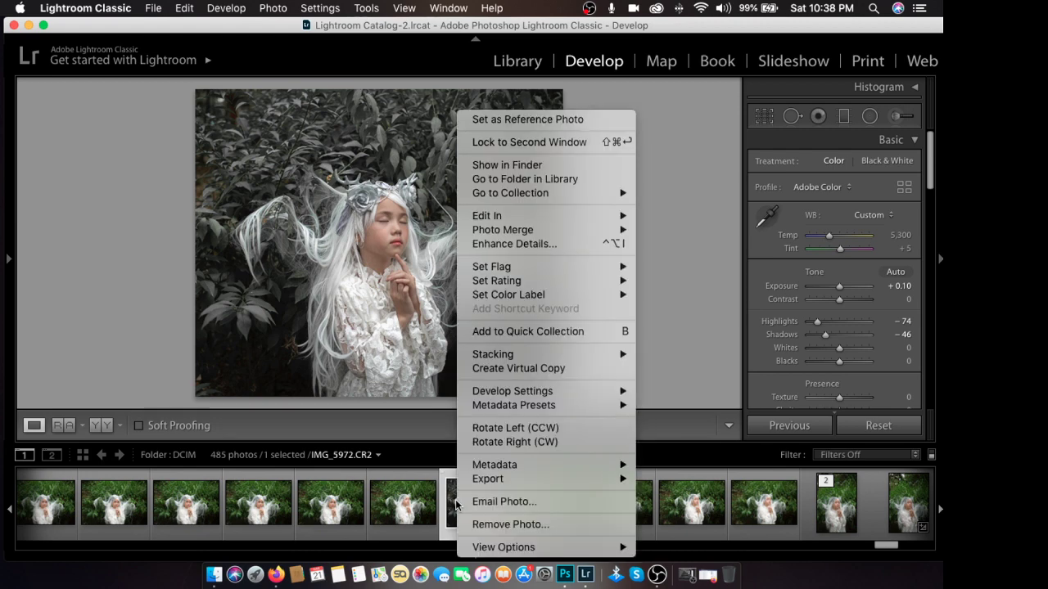
left_click(457, 505)
right_click(464, 503)
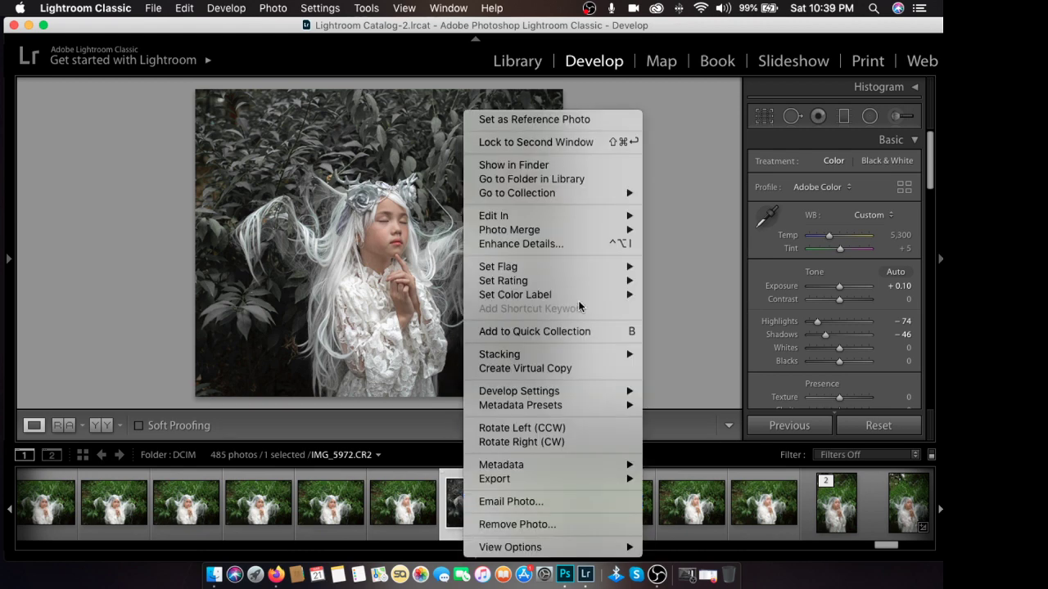
mouse_move(590, 220)
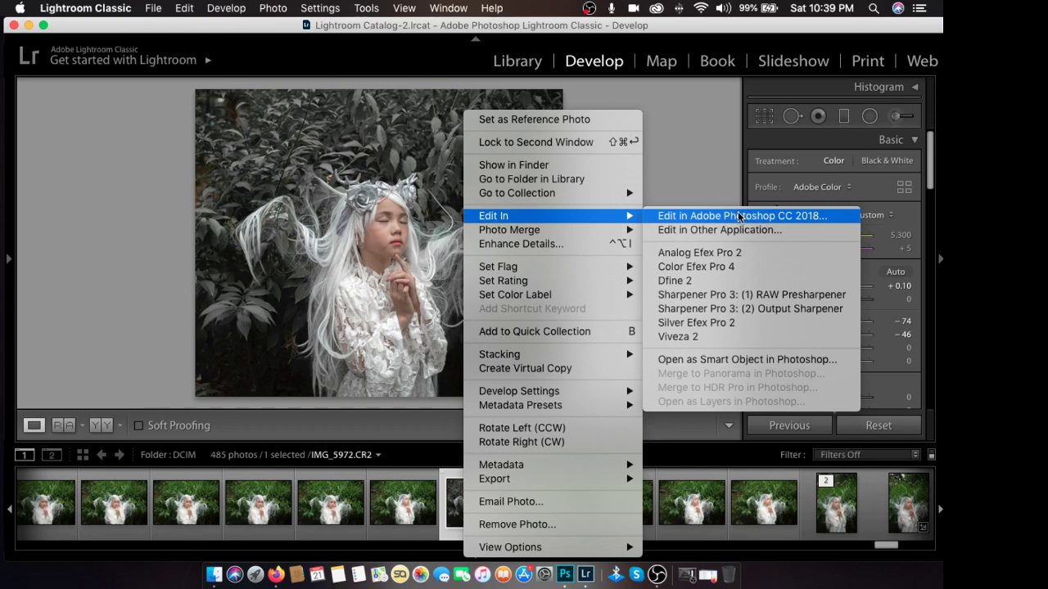
right_click(448, 491)
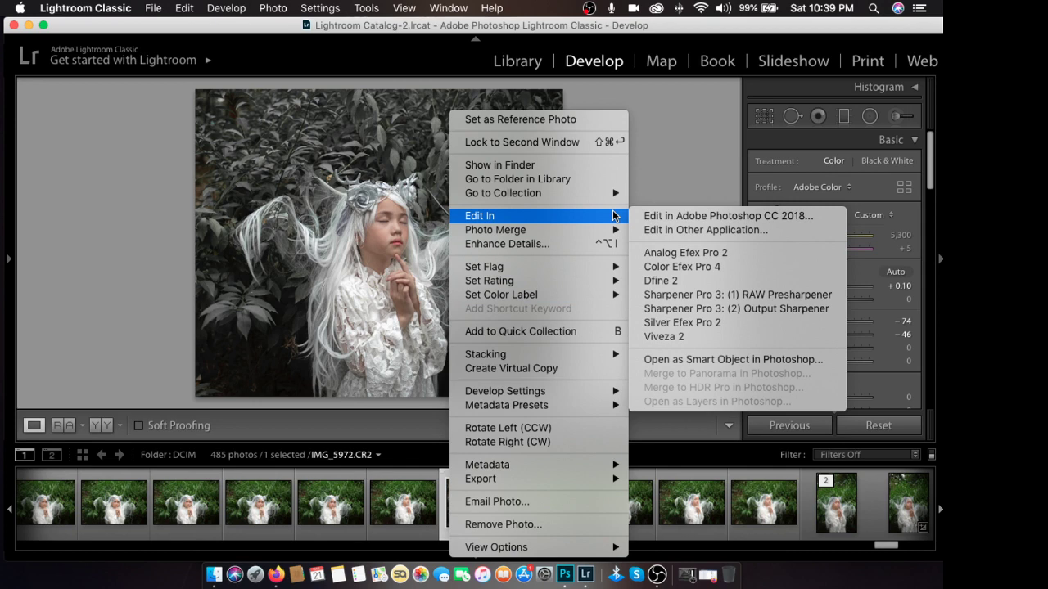
left_click(690, 216)
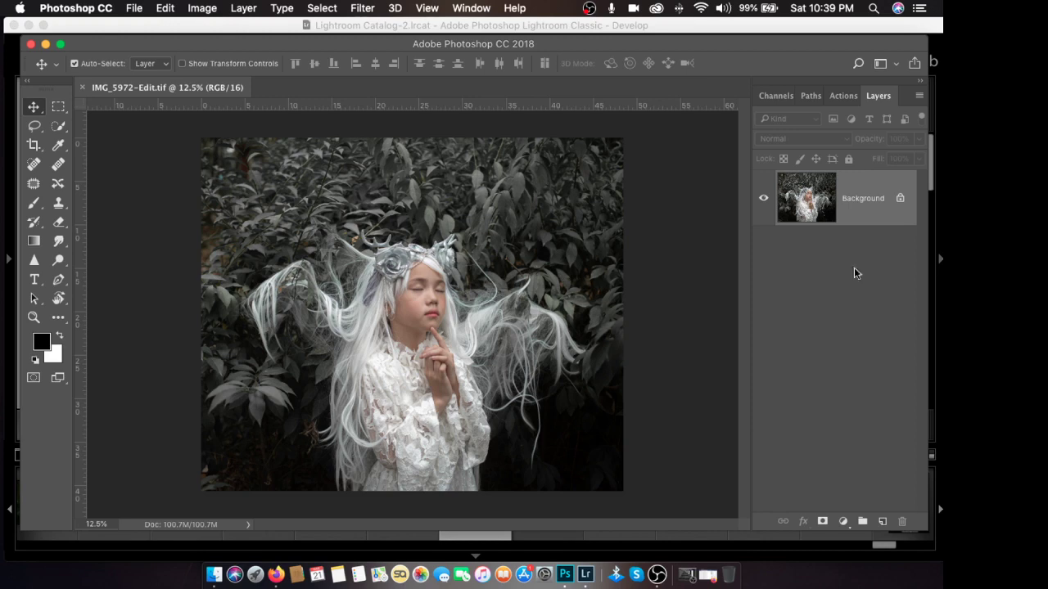
Step: Minimise Lightroom, then move and enlarge the Photoshop window around IMG_5972-Edit.tif
left_click(737, 27)
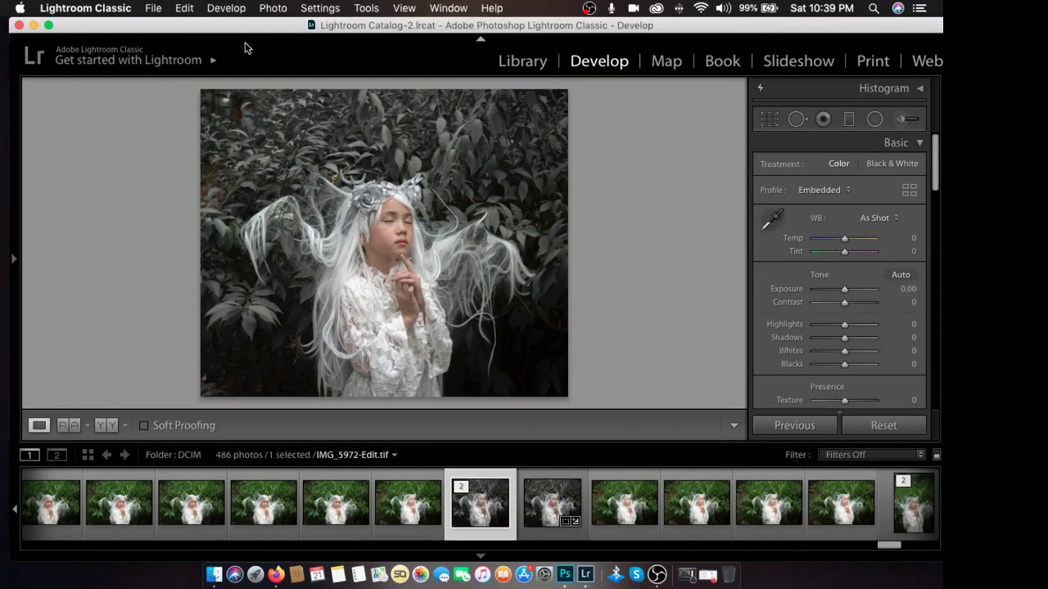
left_click(34, 26)
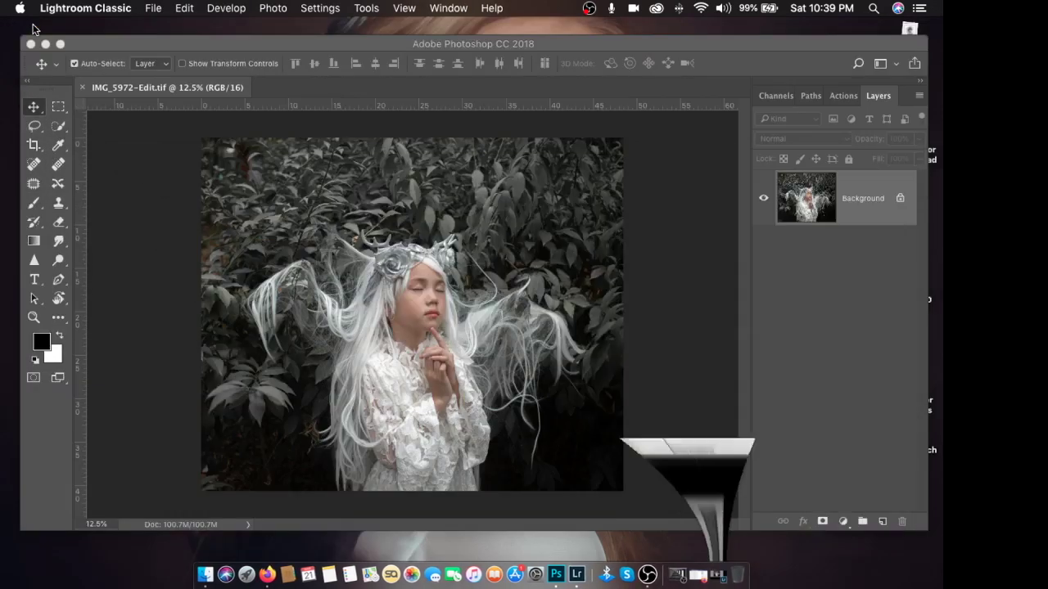
left_click_drag(170, 50, 157, 40)
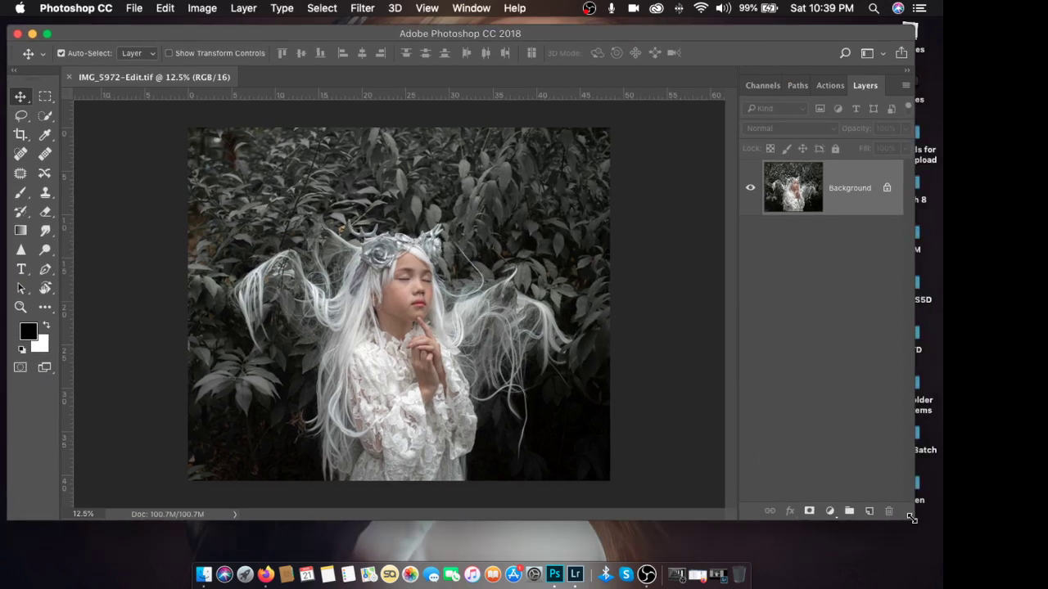
left_click_drag(911, 518, 930, 554)
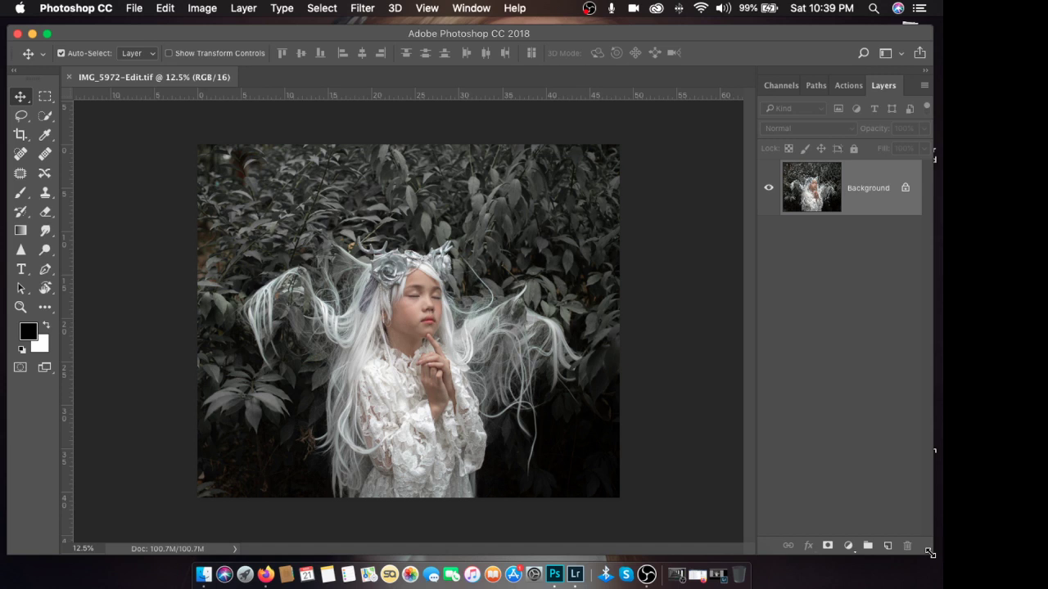
left_click_drag(464, 35, 464, 32)
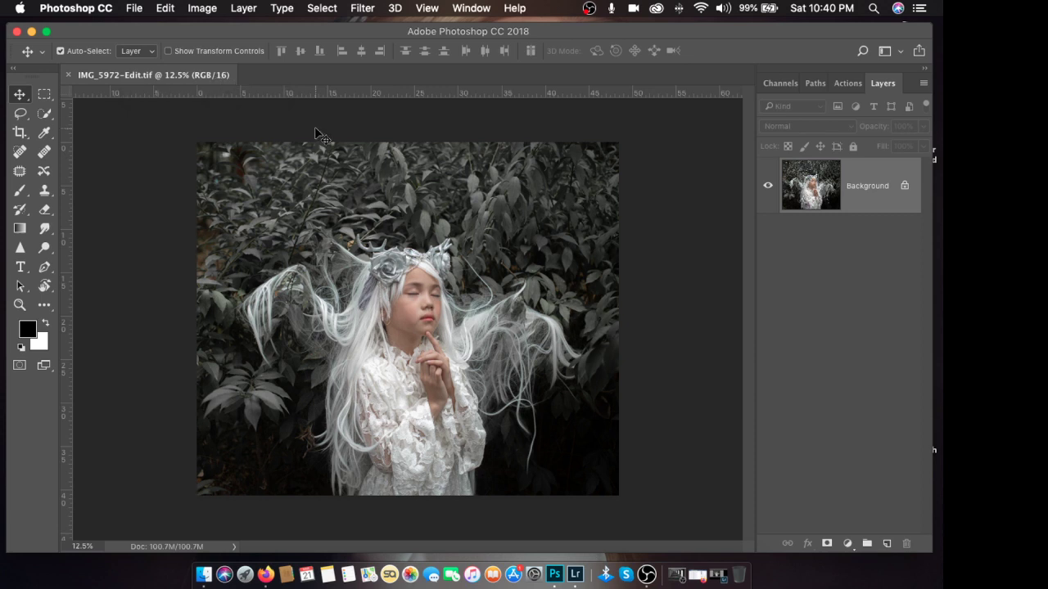
key("super+equal")
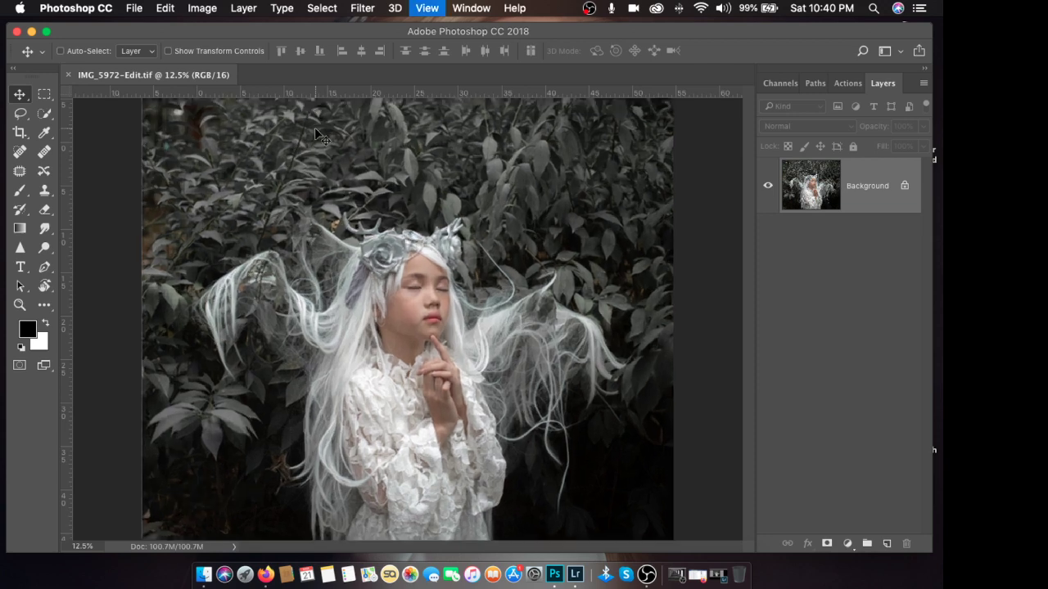
key("super+minus")
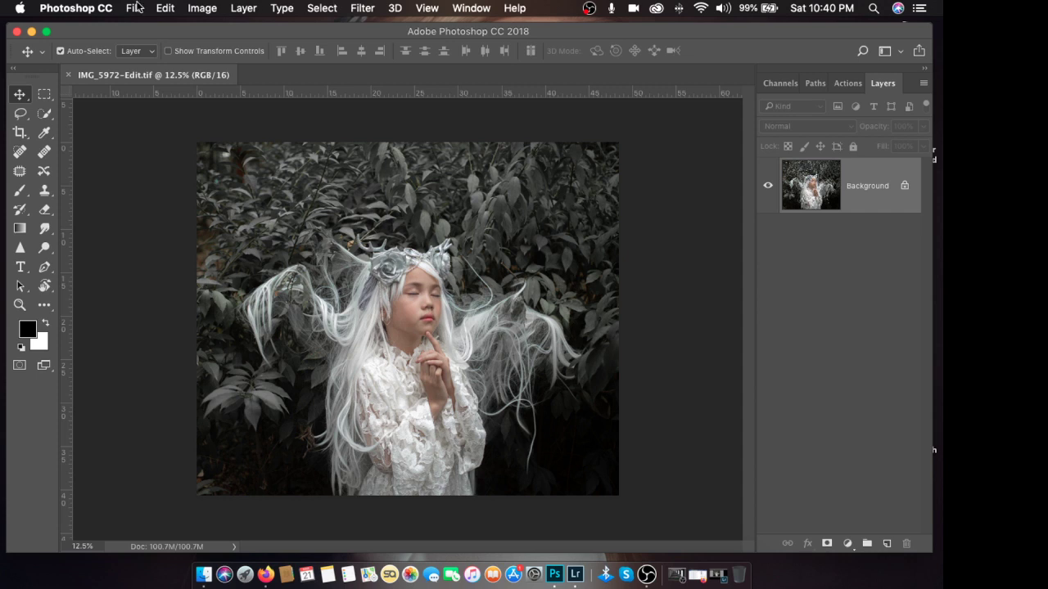
left_click(200, 8)
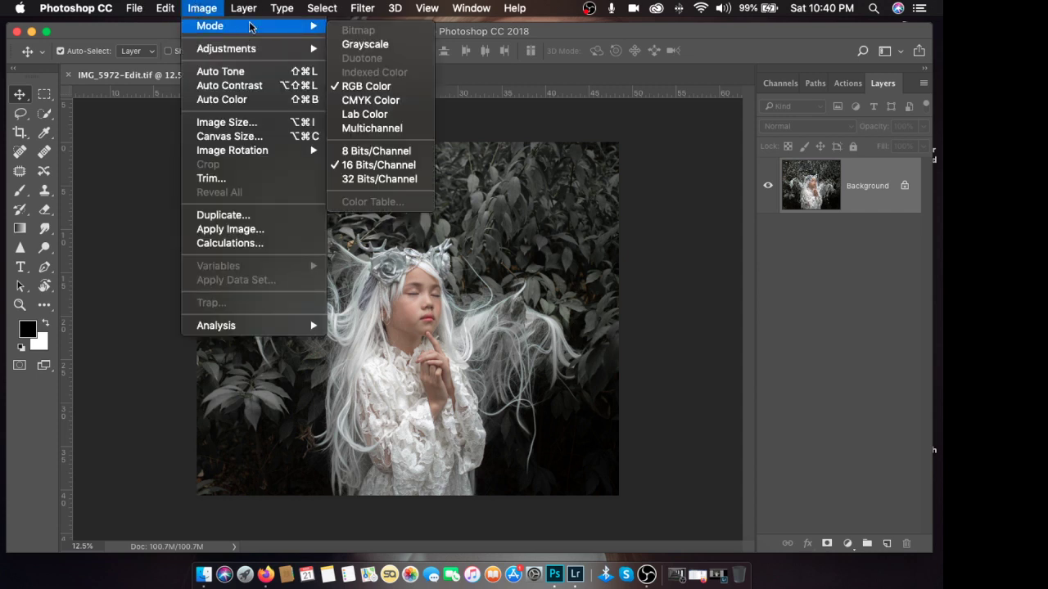
left_click(509, 132)
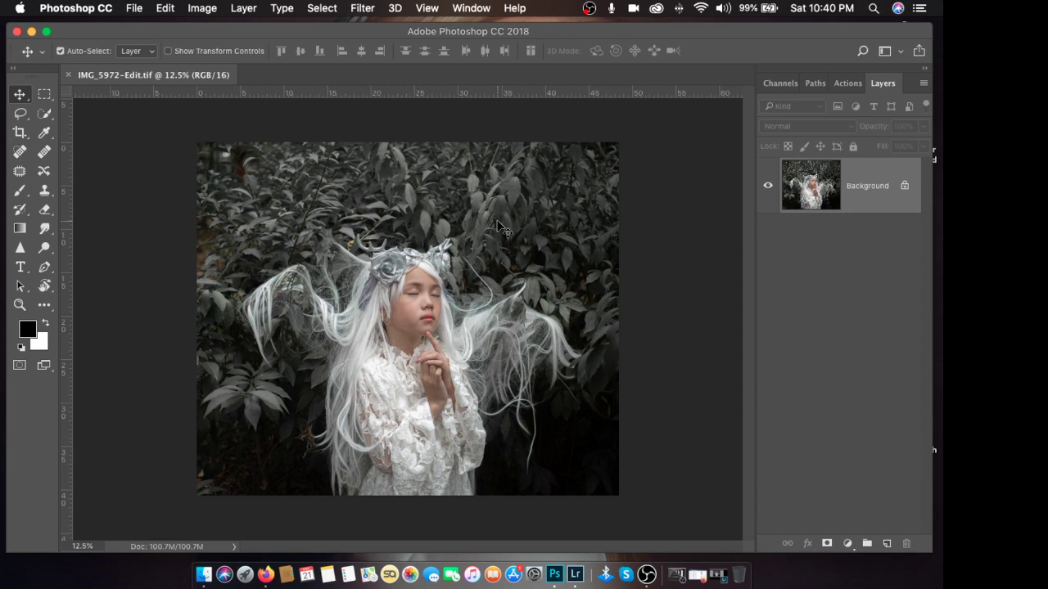
Step: Duplicate the Background to Layer 1, fill it white, and draw a test radial gradient
key("ctrl+j")
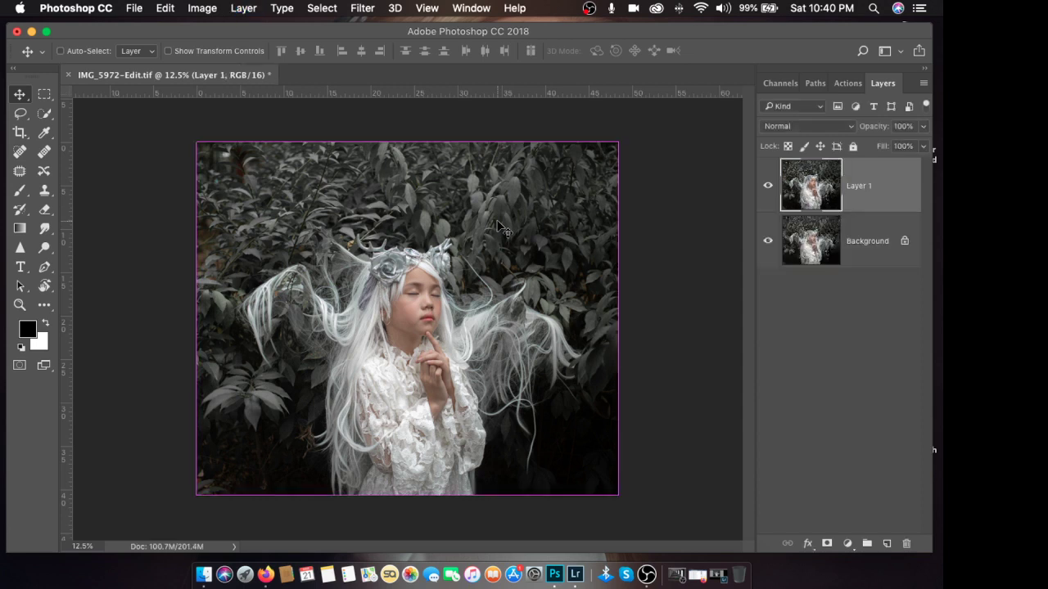
key("super+BackSpace")
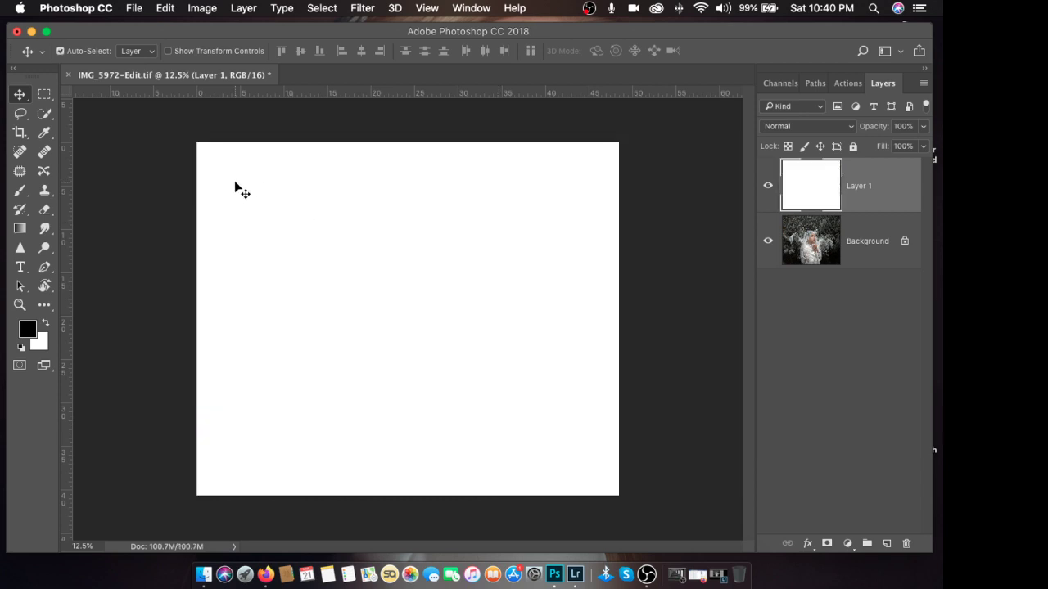
key("super+plus")
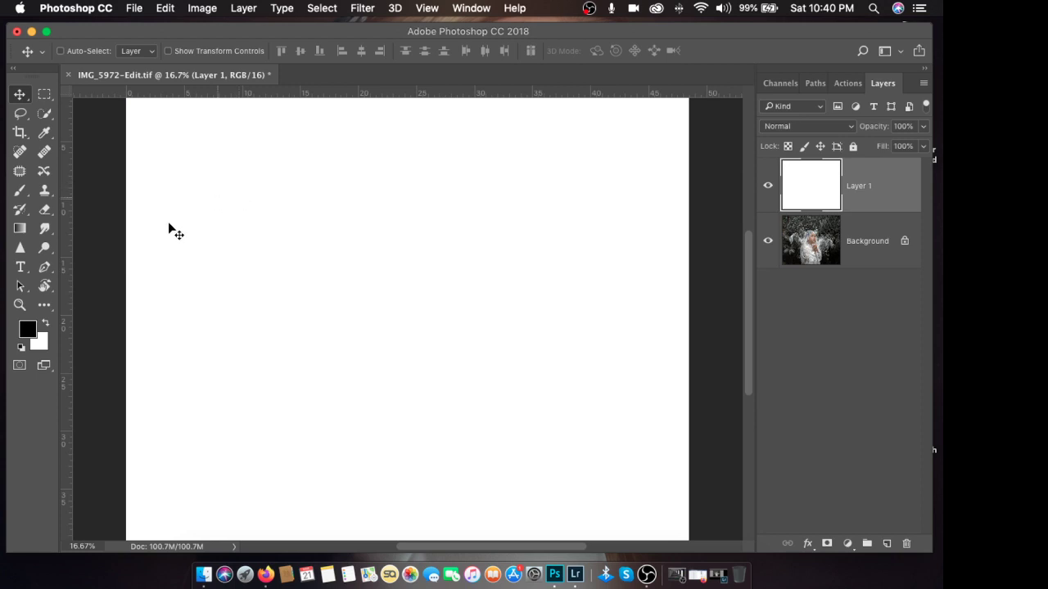
key("super+minus")
key("g")
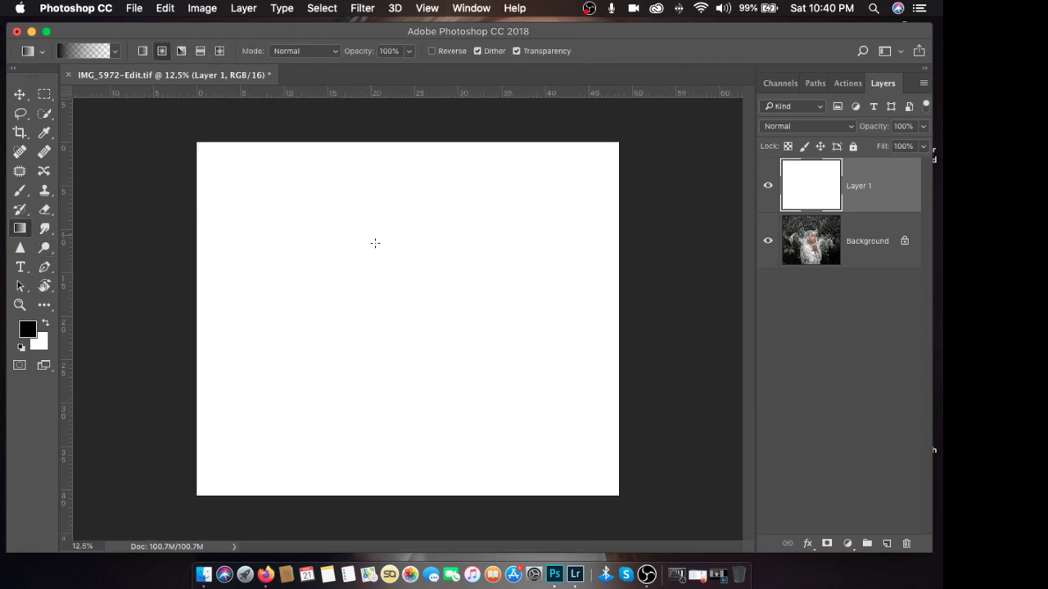
left_click_drag(406, 307, 750, 308)
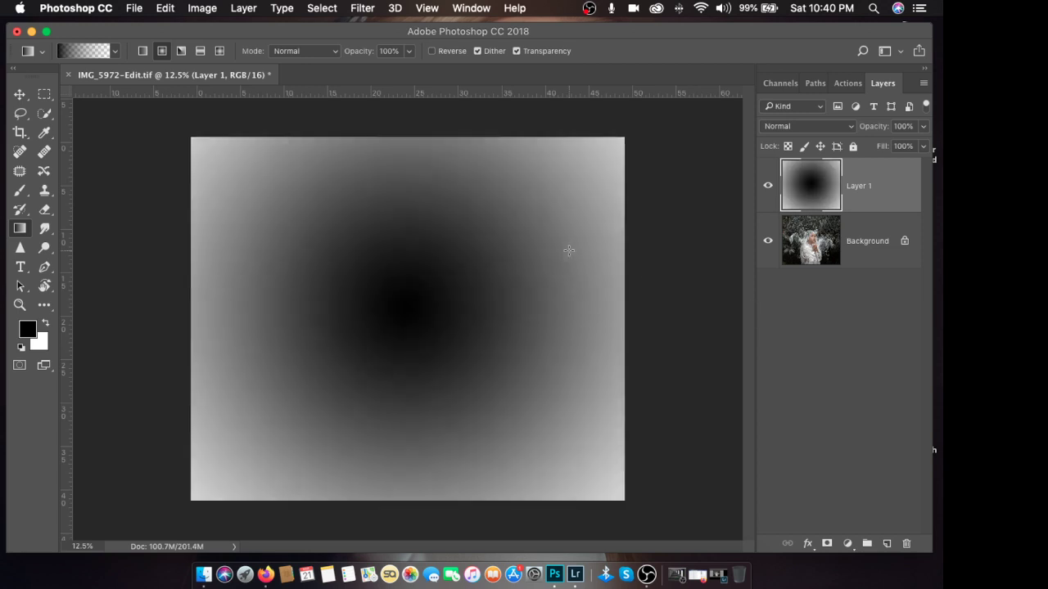
scroll(569, 250, "up", 3)
scroll(569, 250, "up", 3)
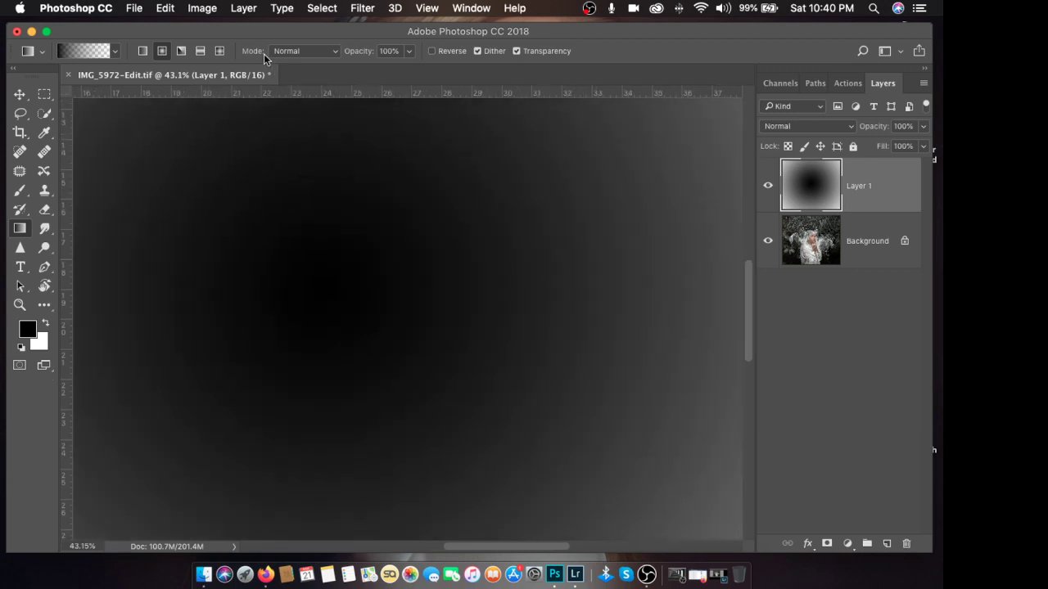
Step: Convert the image to 8 Bits/Channel and delete the gradient test Layer 1
left_click(198, 10)
mouse_move(209, 32)
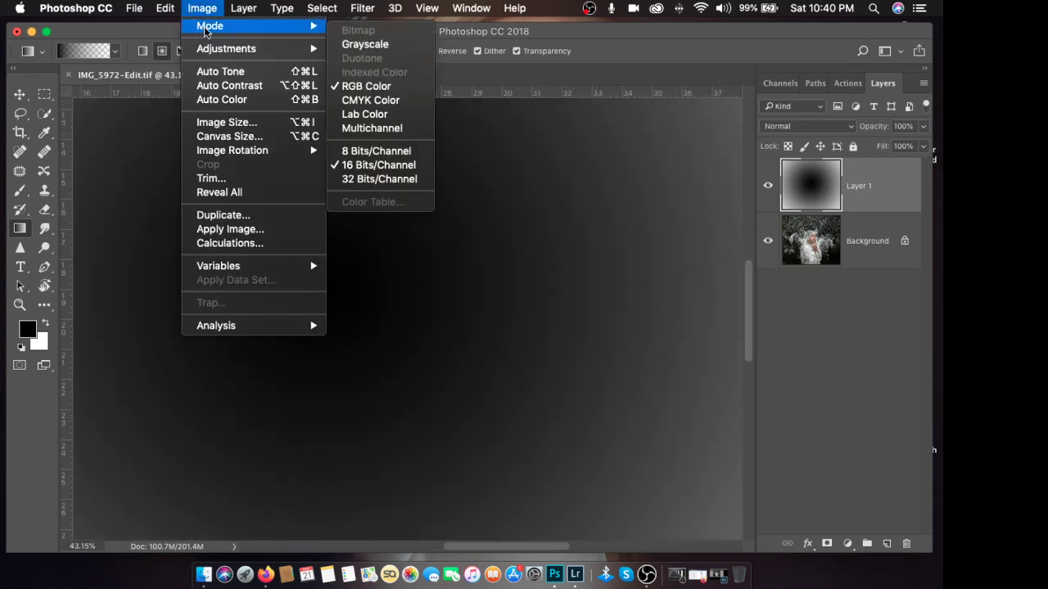
left_click(400, 151)
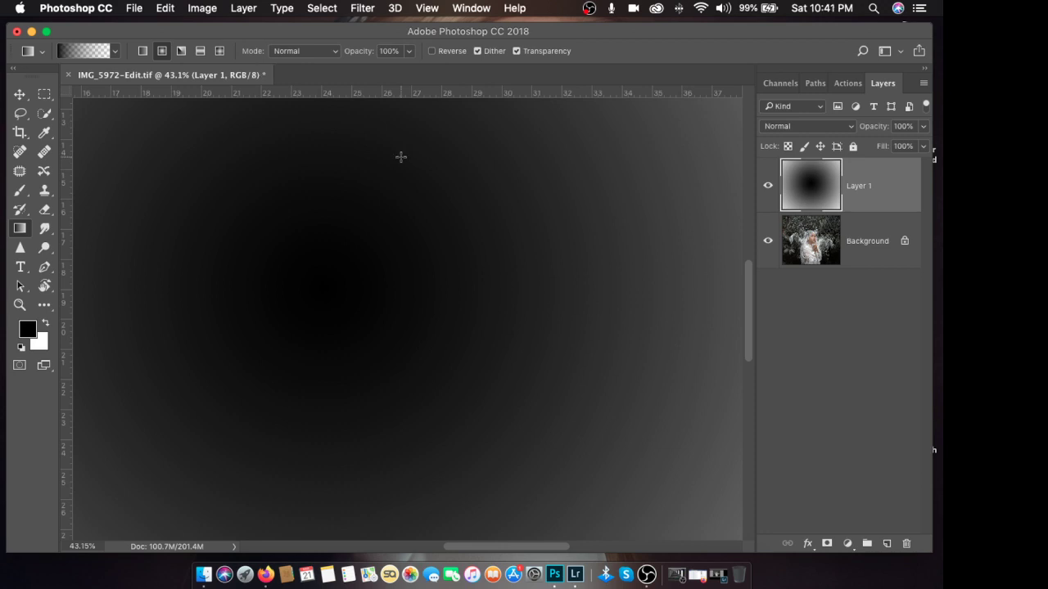
scroll(597, 286, "down", 5)
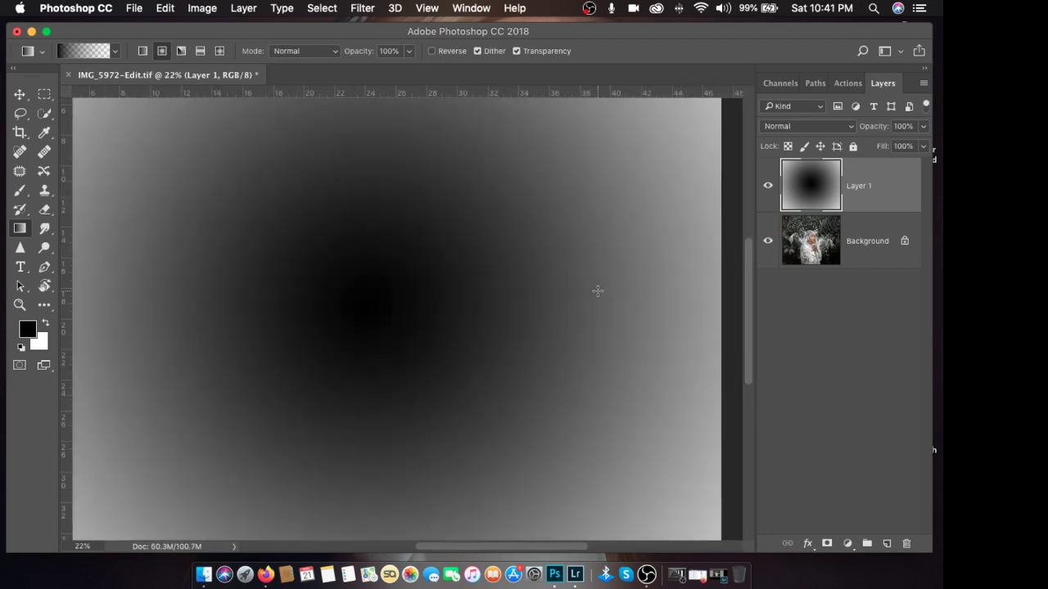
scroll(598, 291, "up", 5)
scroll(597, 290, "up", 3)
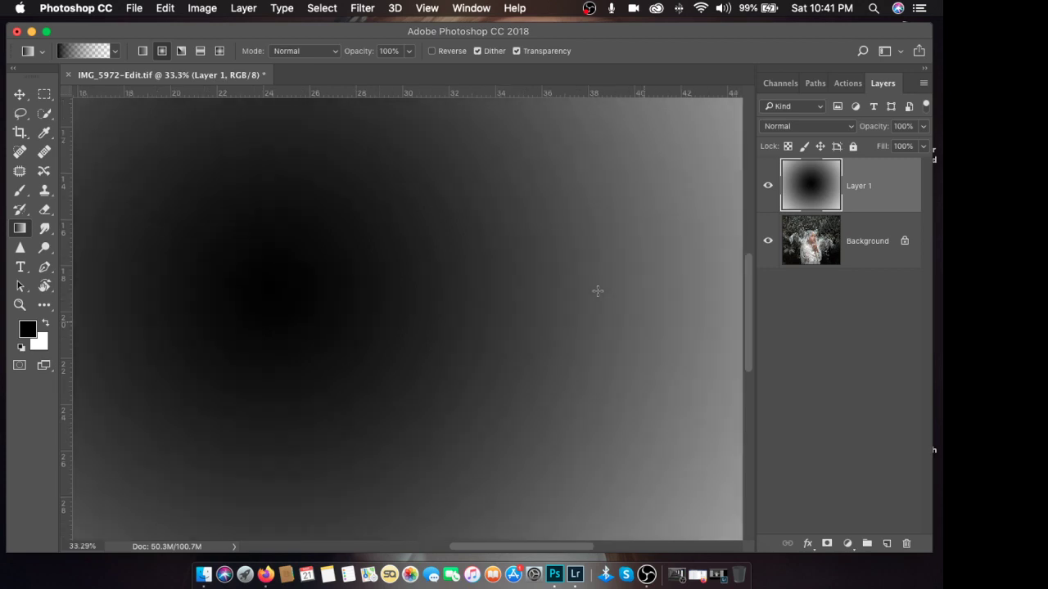
scroll(595, 290, "down", 6)
key("BackSpace")
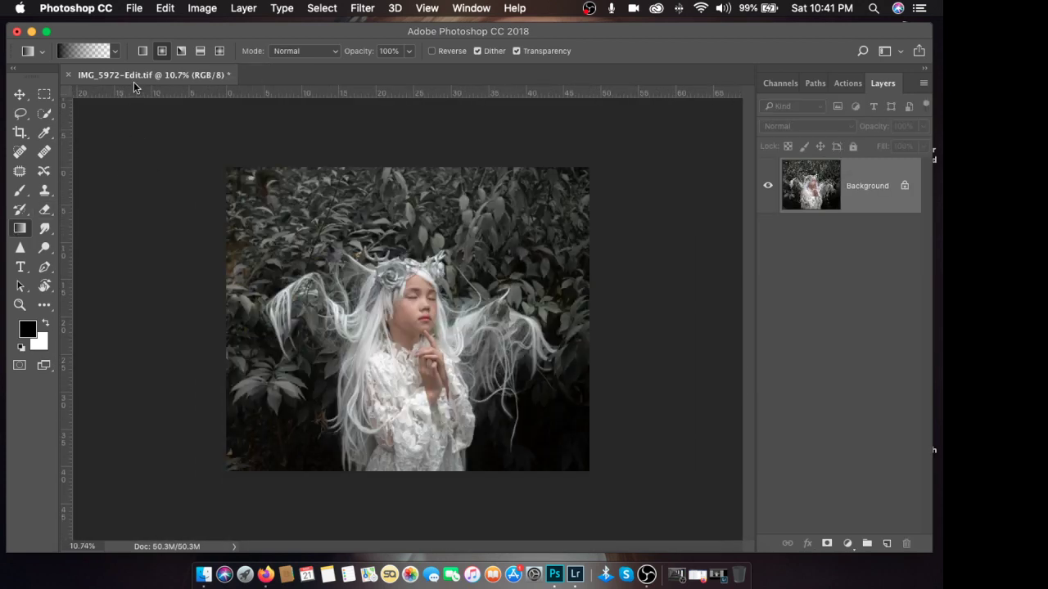
Step: Duplicate the photo onto a new layer, fill it, and draw test linear and radial gradients
left_click(142, 50)
key("super+j")
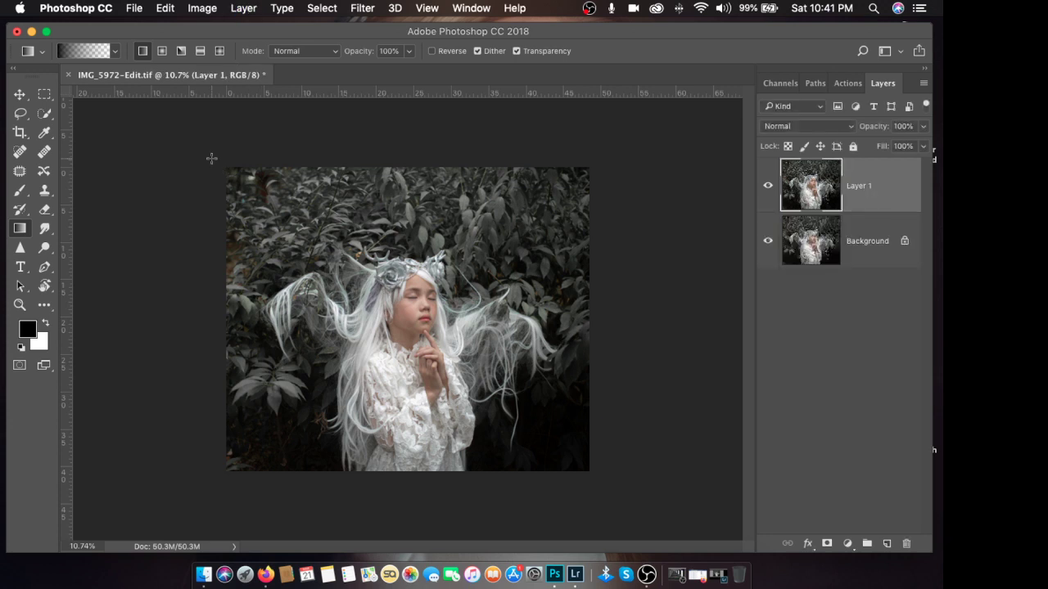
key("super+BackSpace")
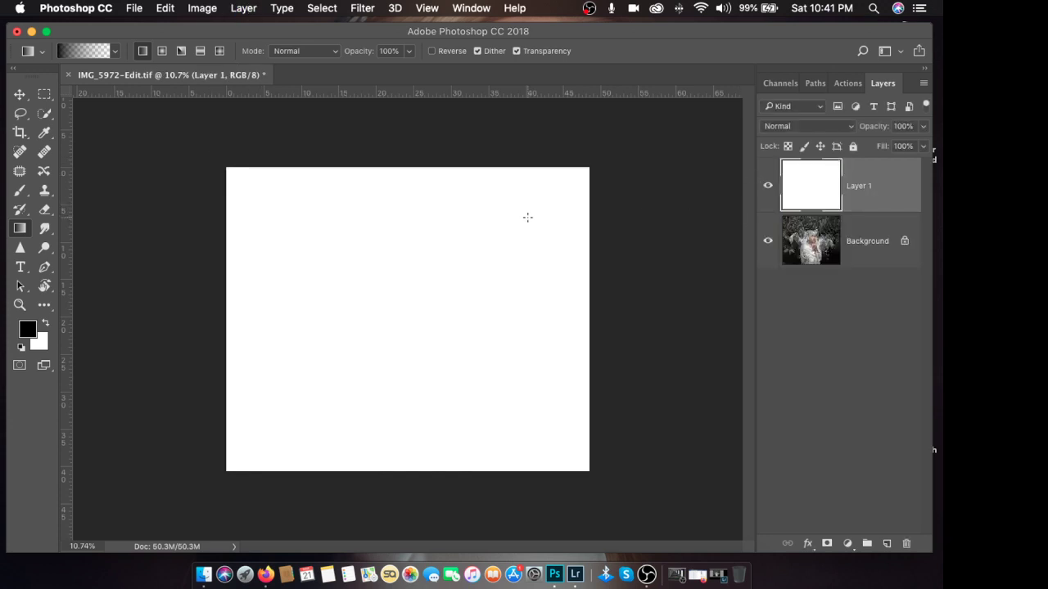
left_click_drag(601, 166, 314, 351)
key("super+z")
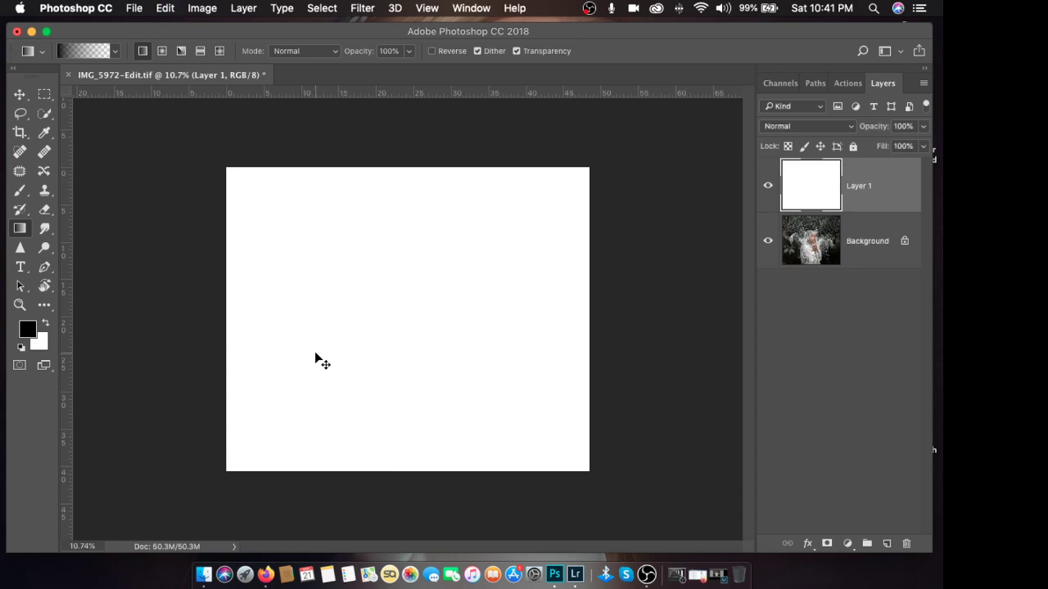
key("alt+BackSpace")
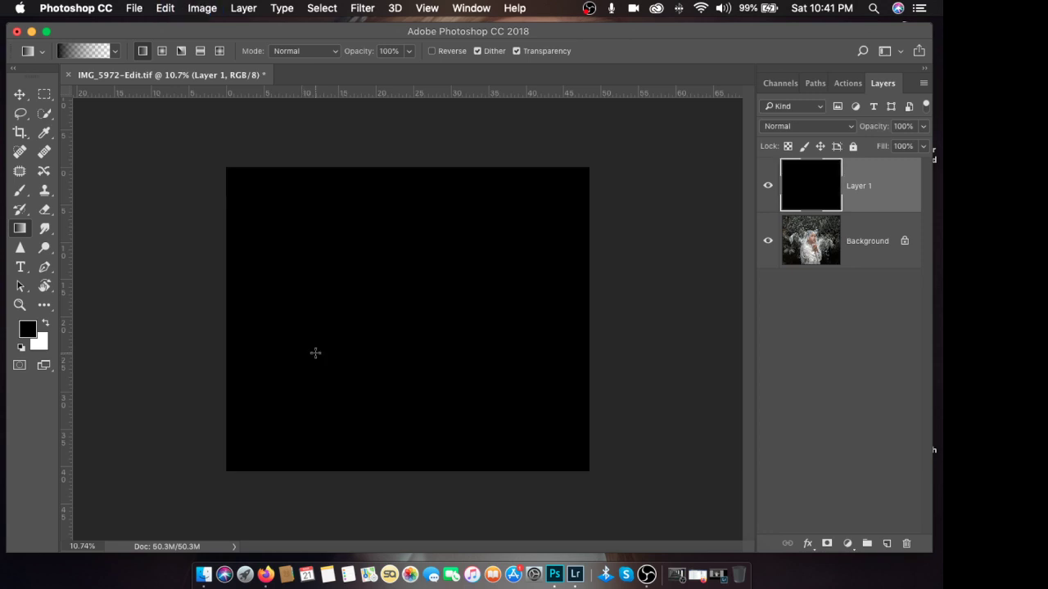
left_click(162, 51)
key("x")
left_click_drag(402, 314, 750, 315)
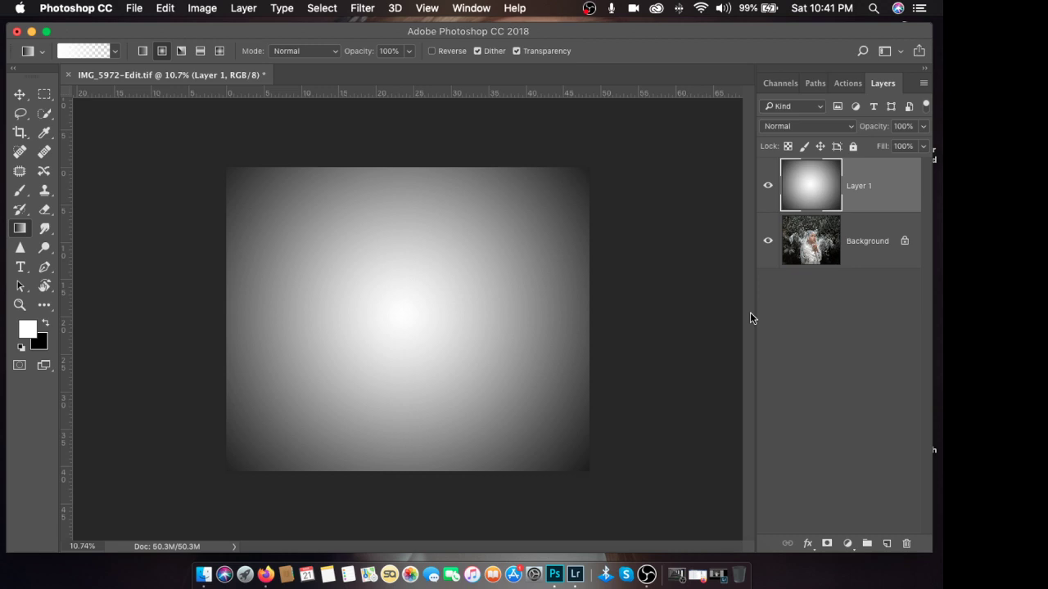
Step: Redraw the radial gradient from the centre at wider and smaller sizes, zooming in to check banding
key("super+equal")
key("super+equal")
key("super+z")
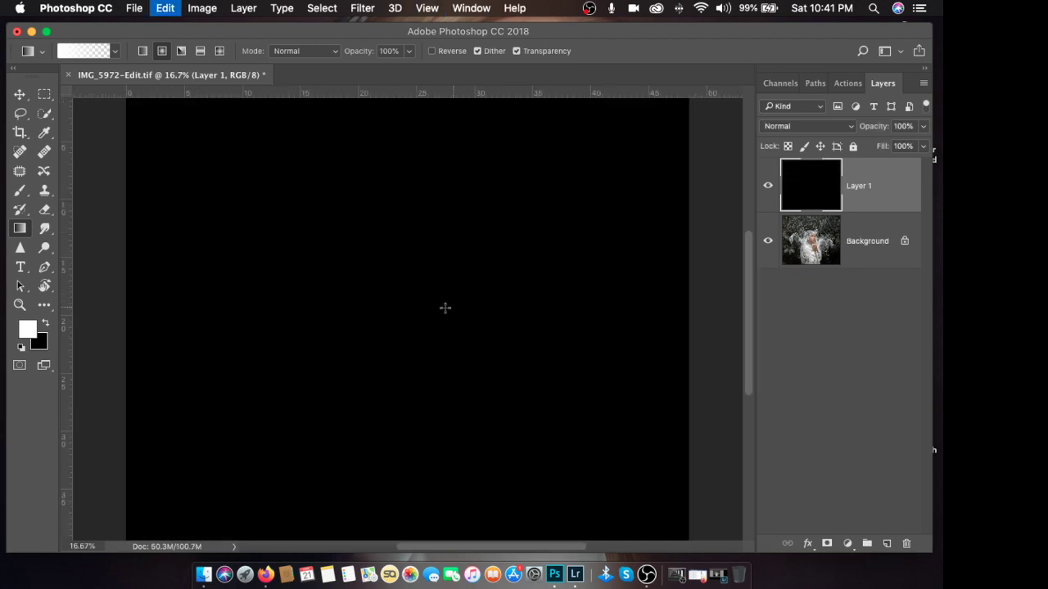
left_click_drag(423, 307, 821, 301)
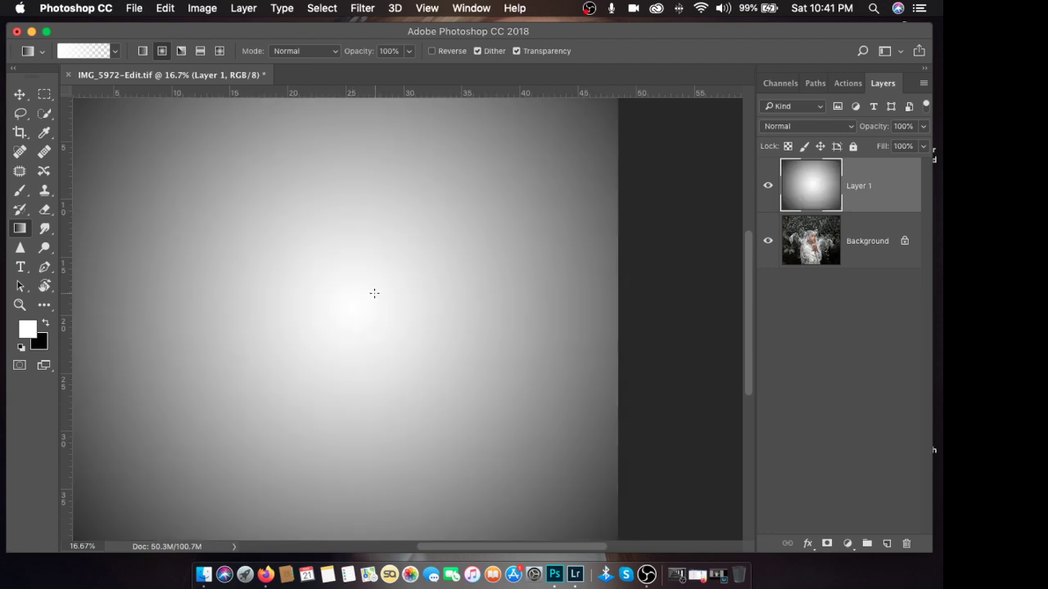
key("super+z")
left_click_drag(350, 292, 559, 288)
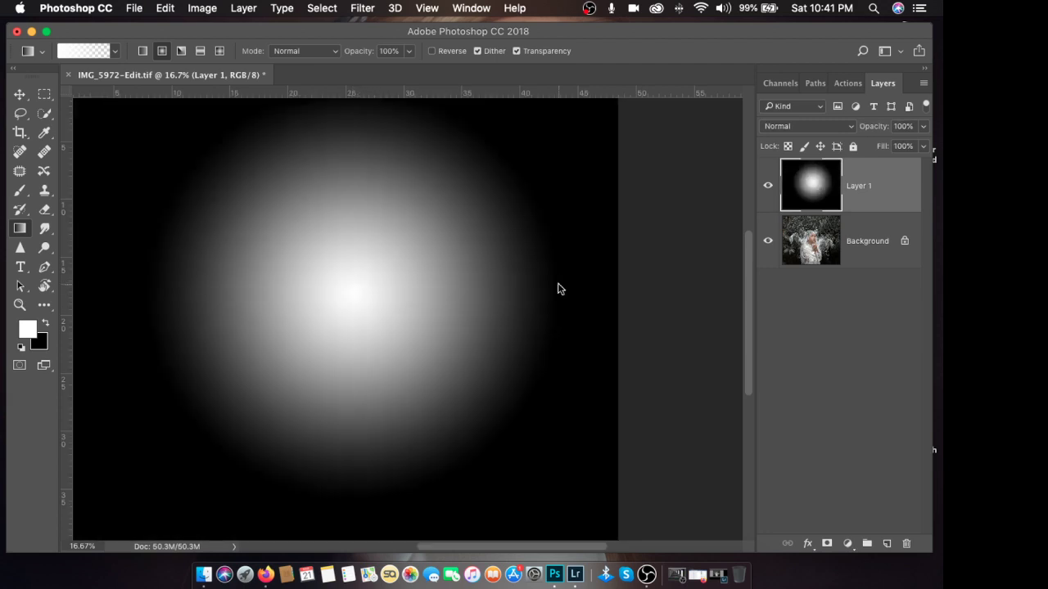
key("super+equal")
key("super+equal")
scroll(565, 250, "right", 5)
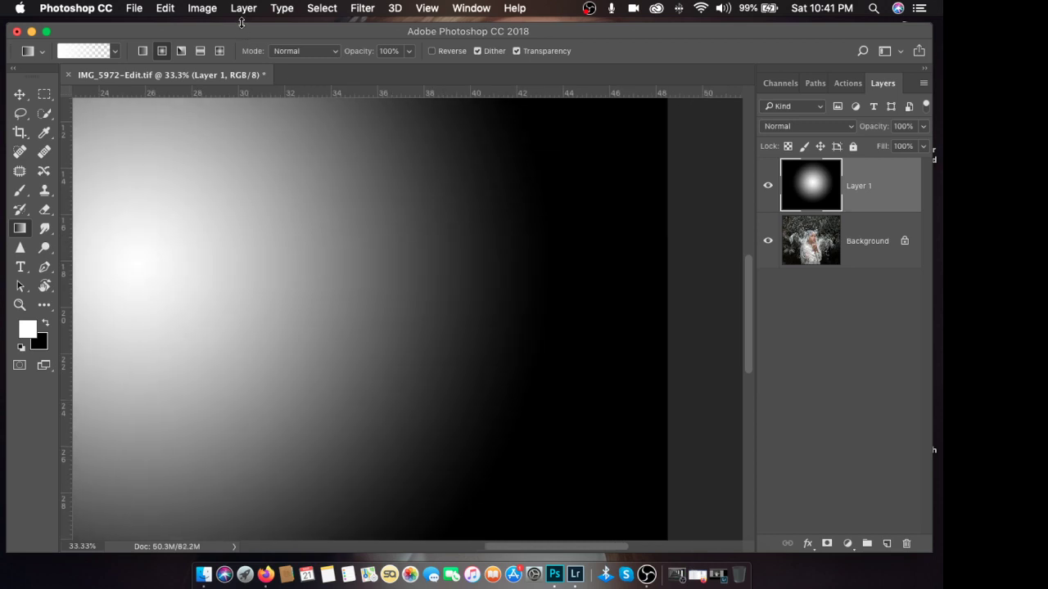
Step: Convert the image to 16 Bits/Channel
left_click(211, 10)
mouse_move(211, 26)
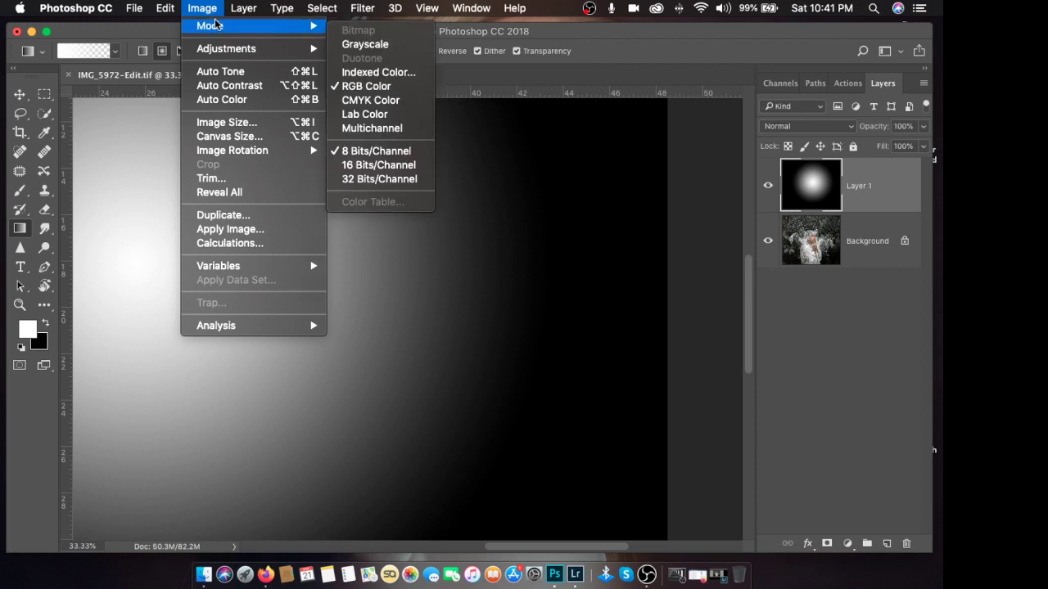
left_click(361, 165)
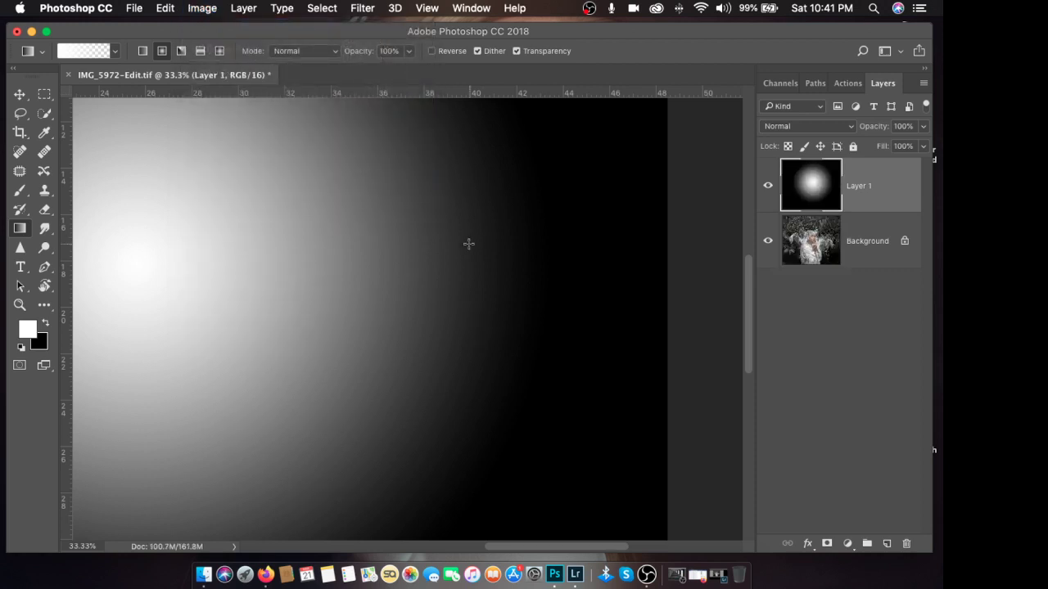
Step: Pan across the gradient to confirm the banding is gone, then delete the gradient test layer
scroll(466, 243, "up", 6)
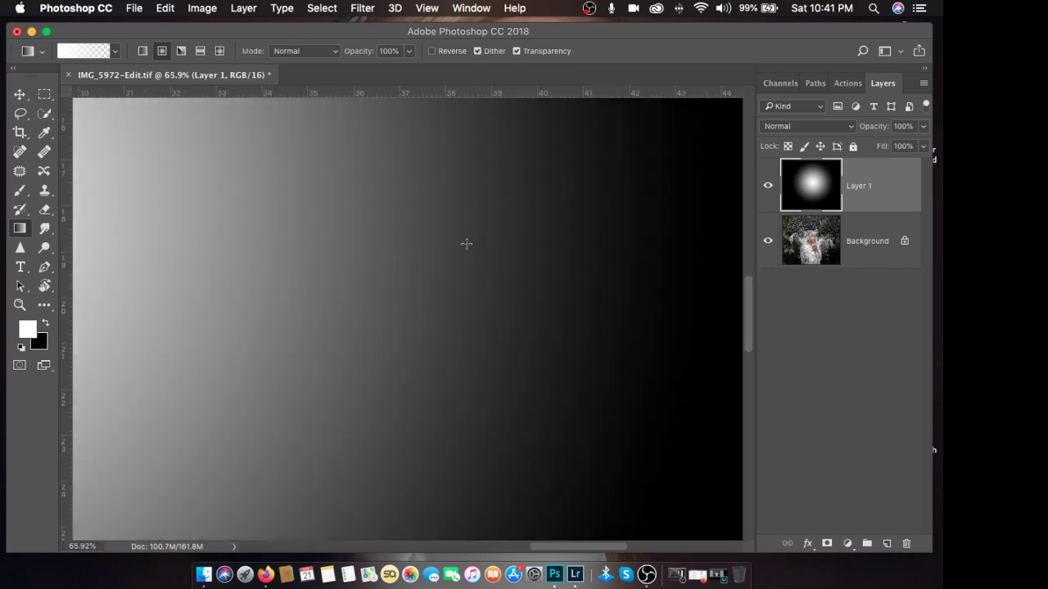
scroll(466, 243, "down", 3)
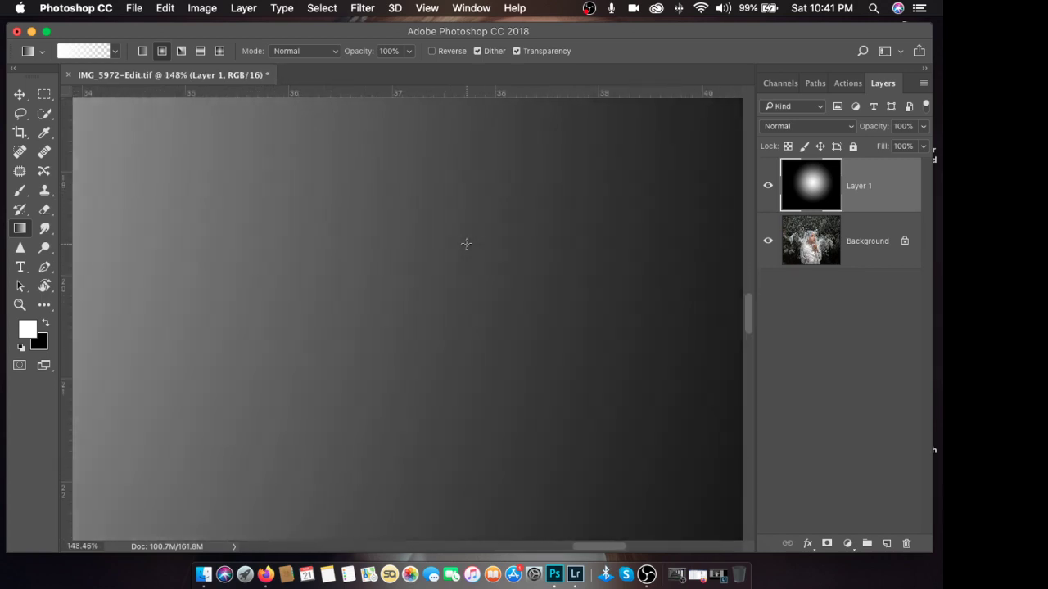
scroll(466, 243, "down", 6)
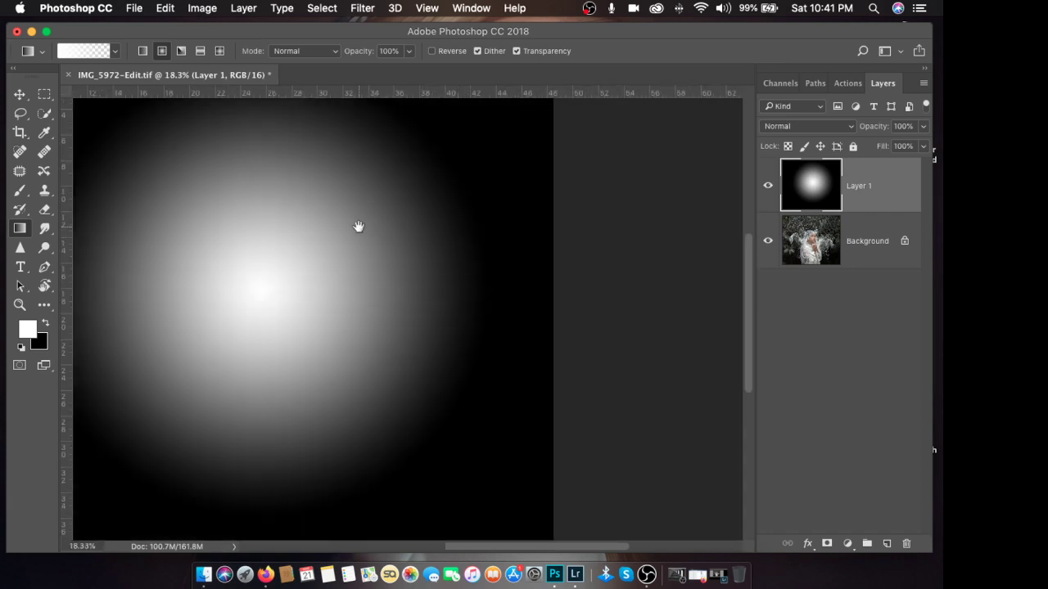
left_click_drag(357, 227, 466, 237)
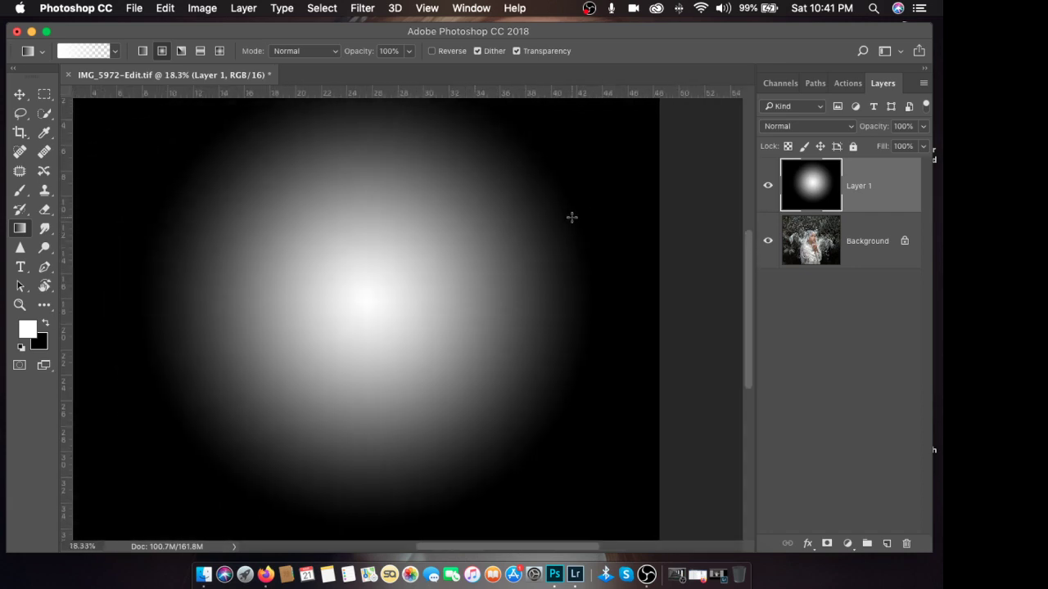
scroll(570, 217, "up", 5)
left_click_drag(571, 218, 426, 217)
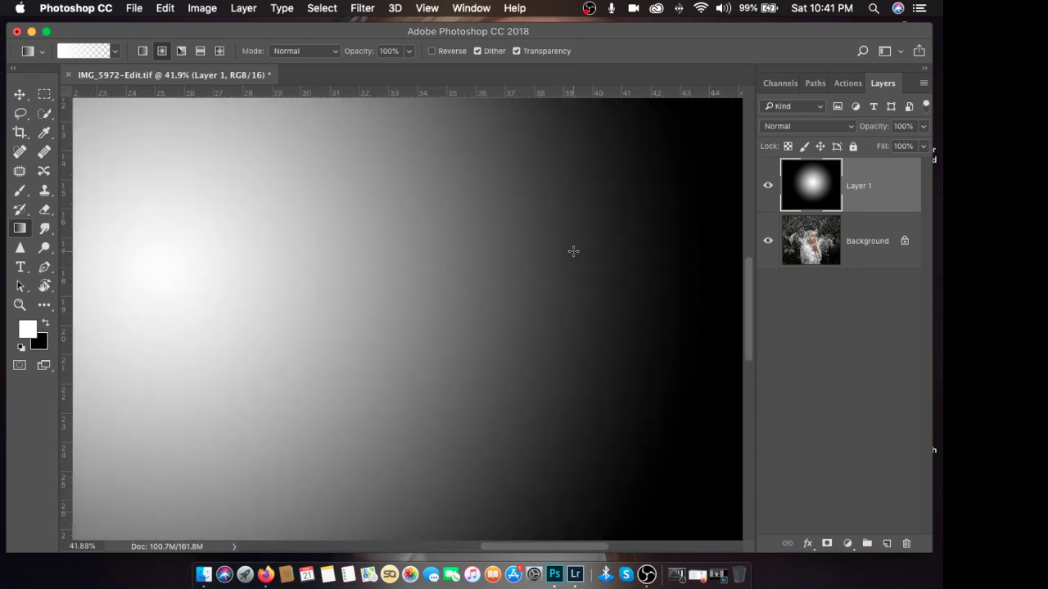
scroll(579, 249, "up", 5)
left_click_drag(582, 248, 321, 249)
scroll(352, 244, "down", 2)
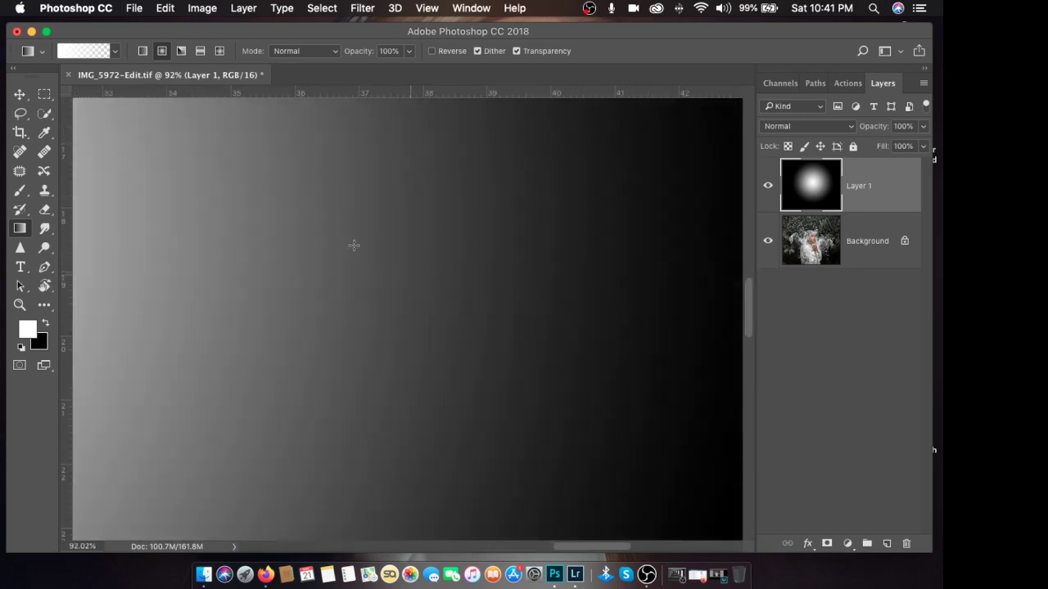
scroll(395, 246, "down", 5)
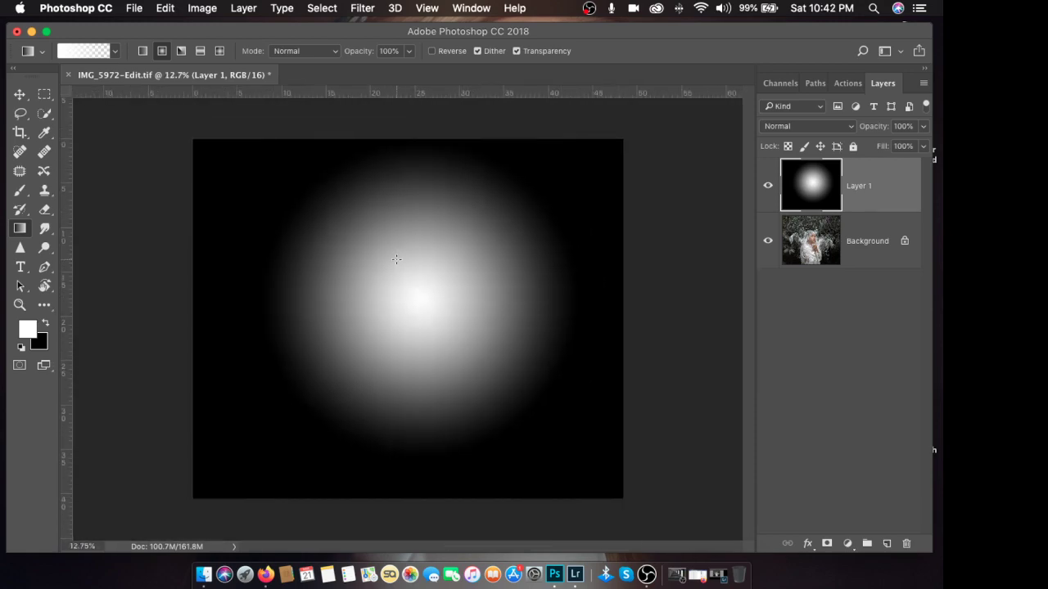
key("BackSpace")
key("super+equal")
key("super+equal")
key("super+equal")
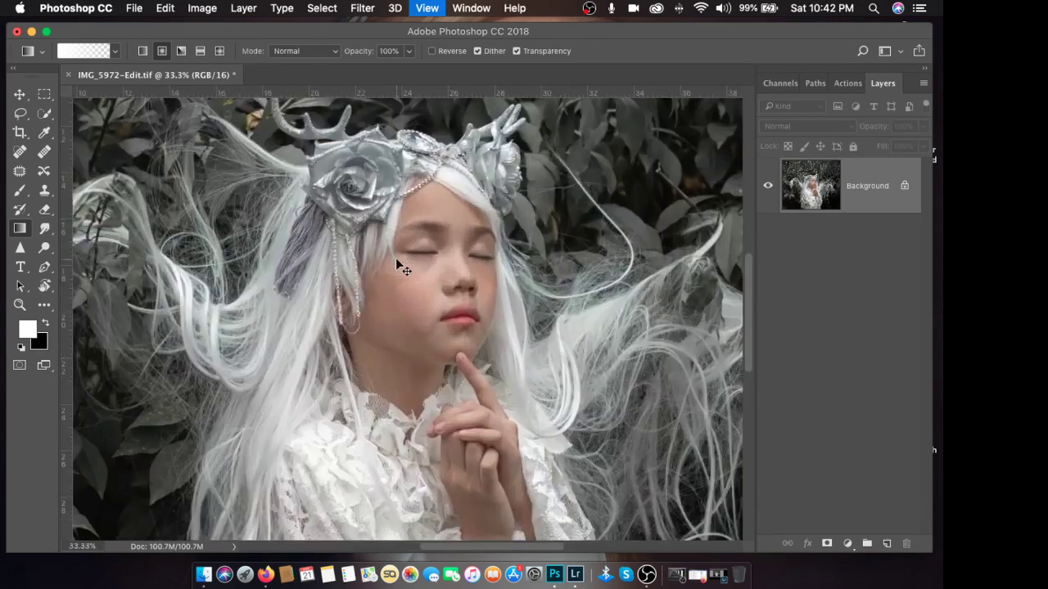
Step: Add a Curves adjustment layer above the photo
key("super+minus")
key("super+minus")
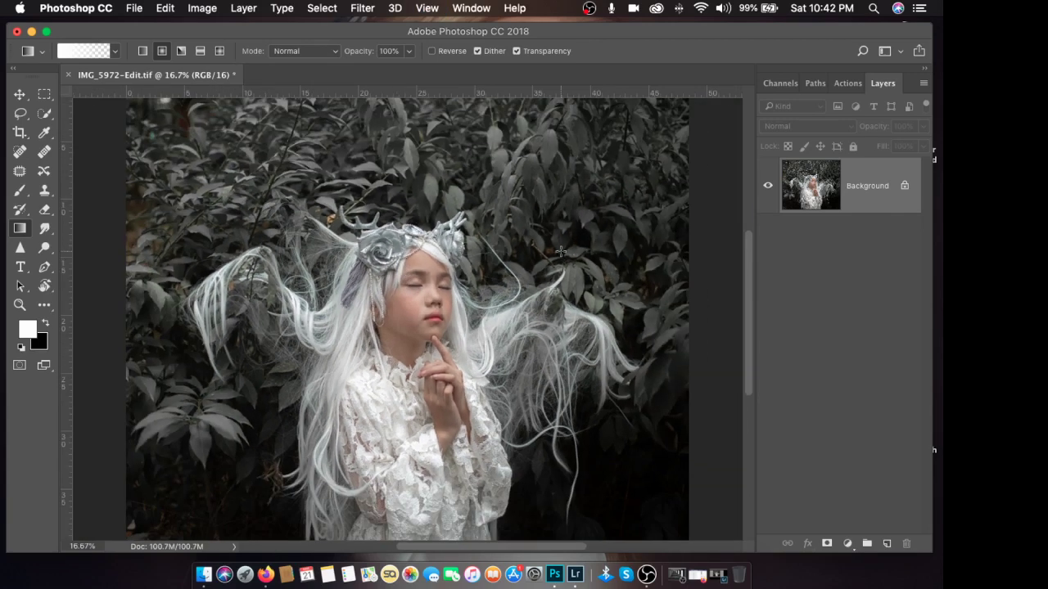
key("super+minus")
key("super+plus")
left_click(847, 543)
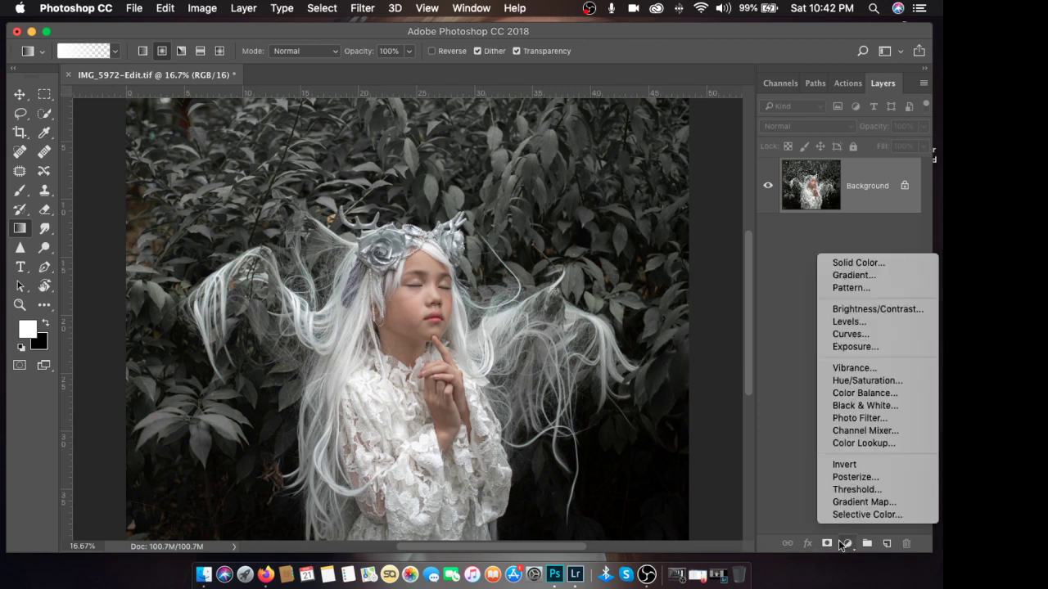
left_click(865, 336)
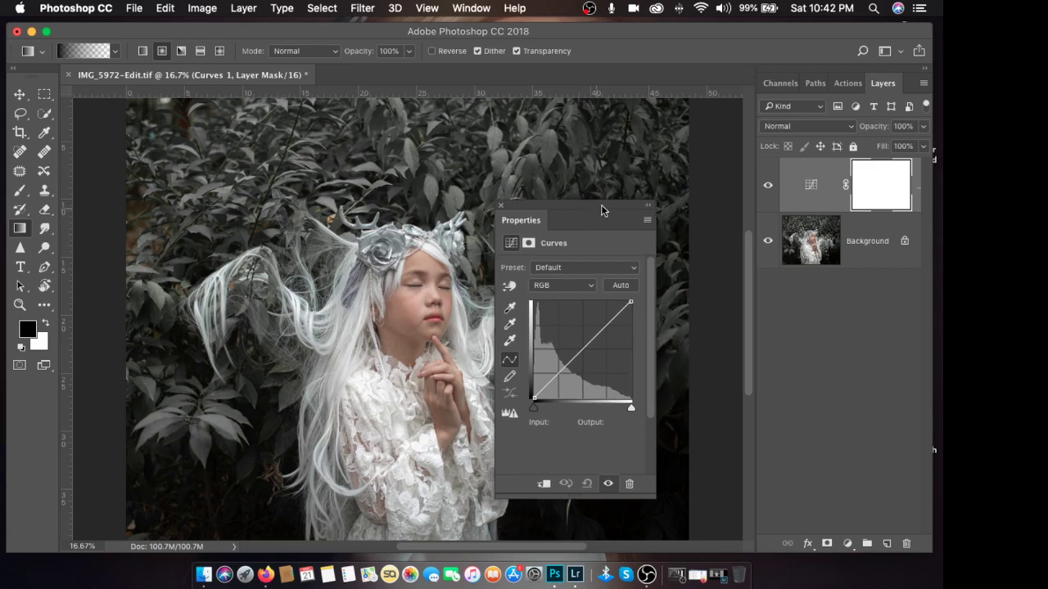
Step: Pull a midtone point down on the curve and lower the white point to output 243
left_click_drag(601, 205, 683, 172)
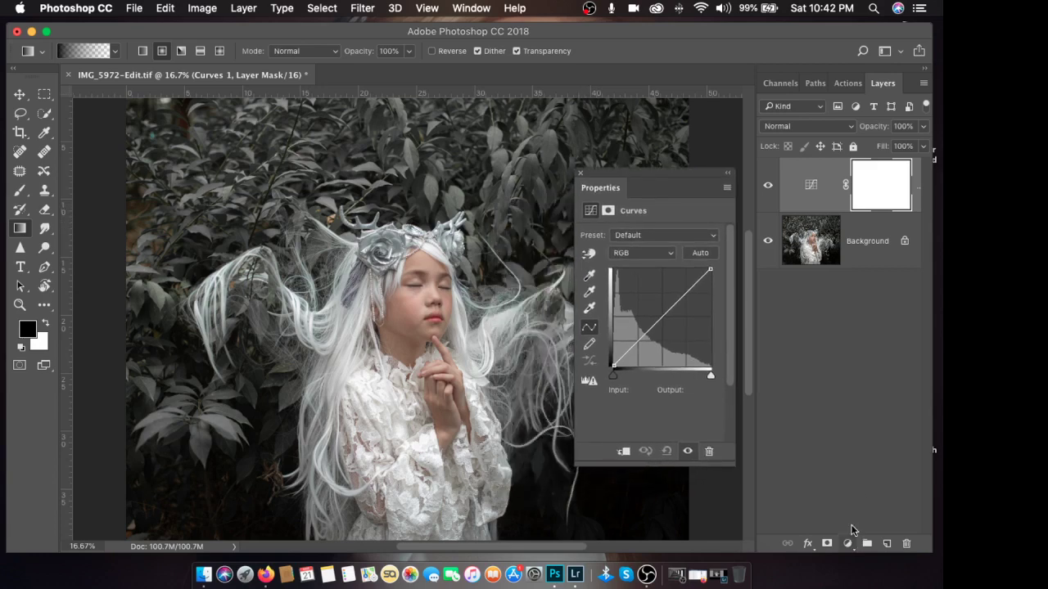
left_click(669, 321)
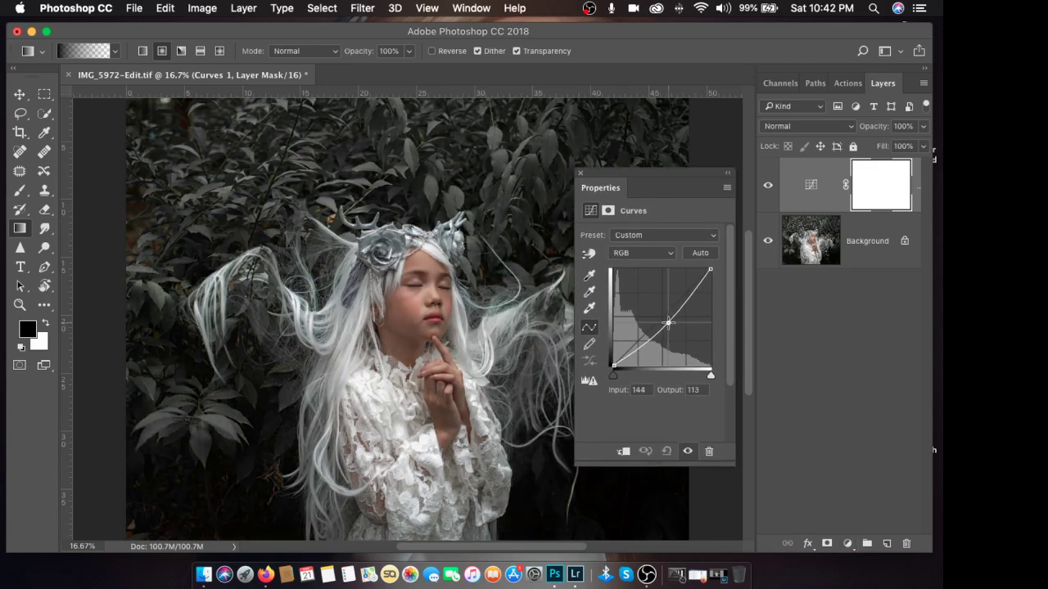
left_click_drag(668, 321, 669, 321)
left_click_drag(710, 270, 710, 274)
left_click(580, 173)
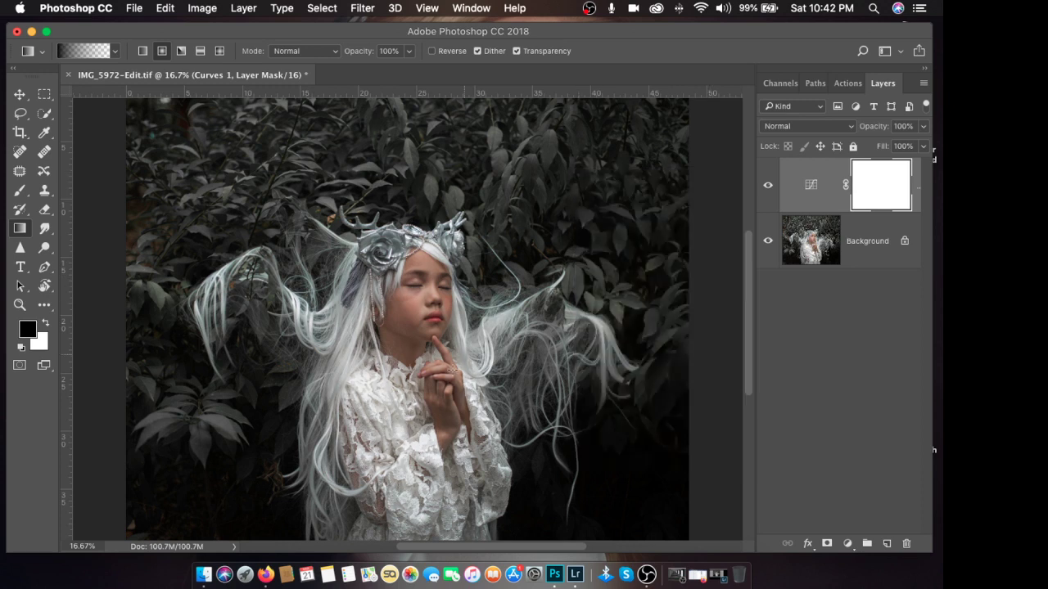
Step: Set up an 800 px Brush with about 16% hardness and roughly 50% opacity
key("b")
key("super+minus")
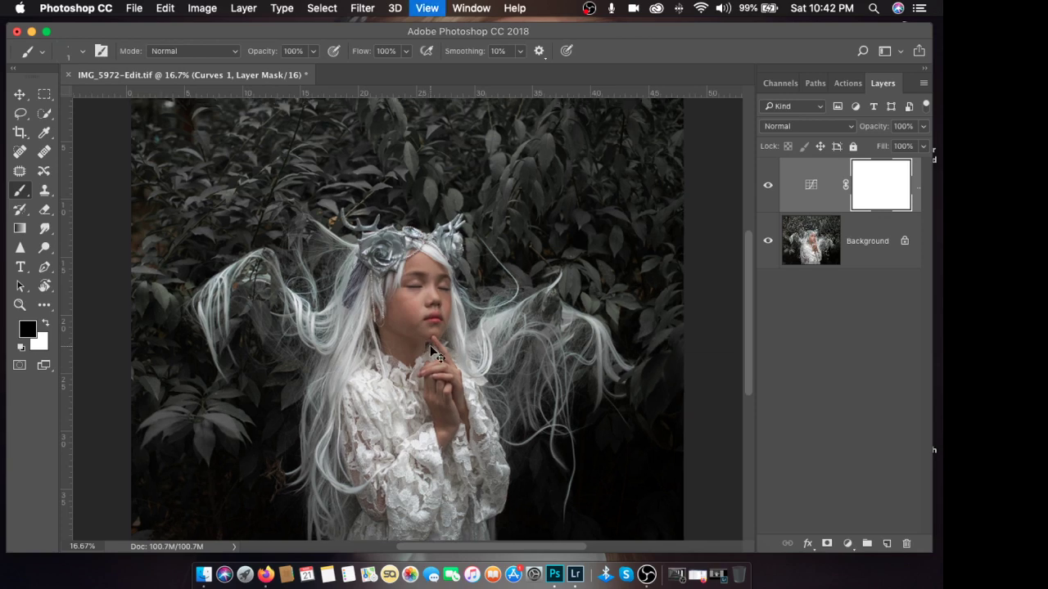
key("bracketright")
key("bracketright")
key("bracketright")
key("bracketright")
key("bracketright")
key("bracketright")
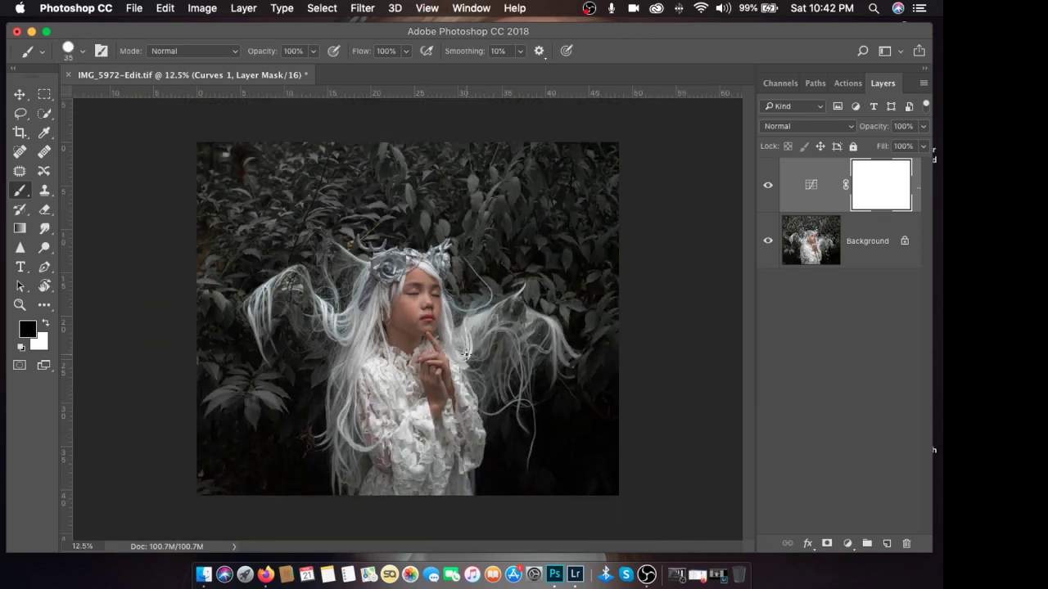
key("bracketright")
key("bracketright")
key("bracketright")
key("bracketright")
key("bracketright")
key("bracketright")
key("bracketright")
key("bracketright")
key("bracketright")
key("bracketright")
key("bracketright")
key("bracketright")
key("bracketright")
right_click(466, 354)
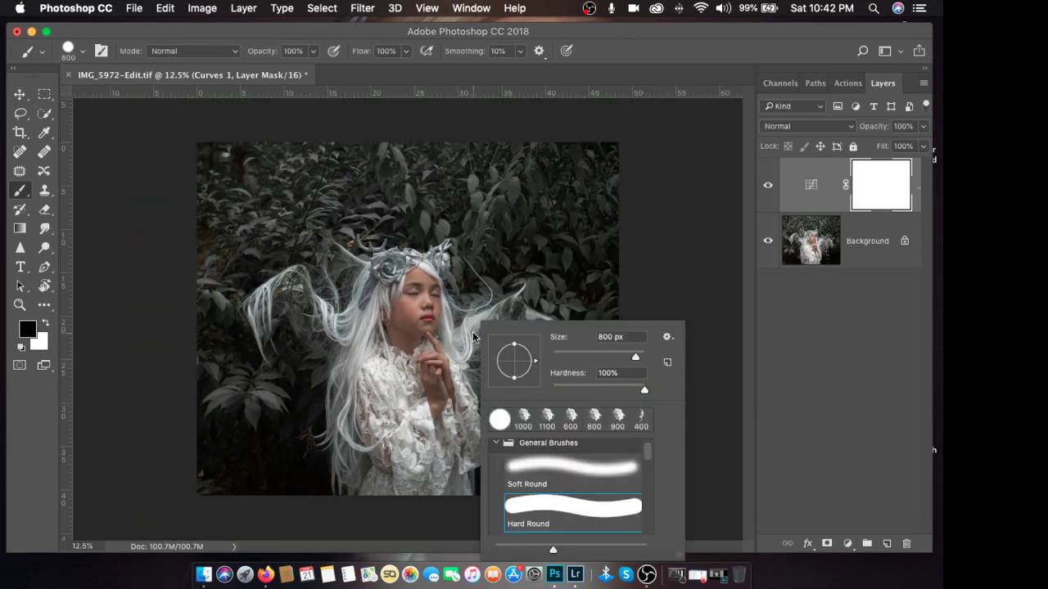
mouse_move(644, 390)
left_mouse_down()
mouse_move(554, 391)
mouse_move(646, 389)
left_mouse_up()
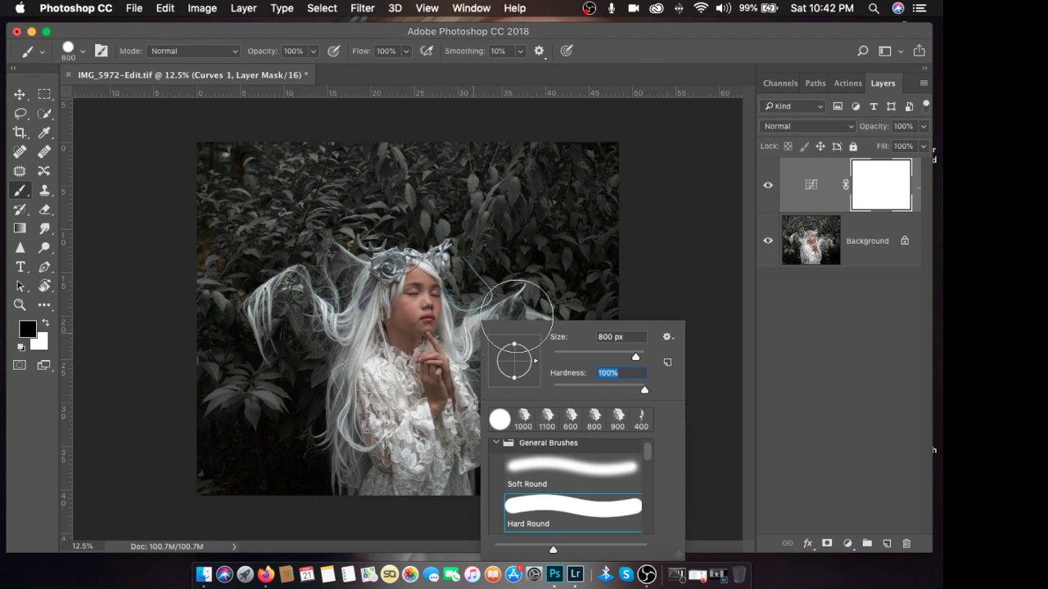
key("Return")
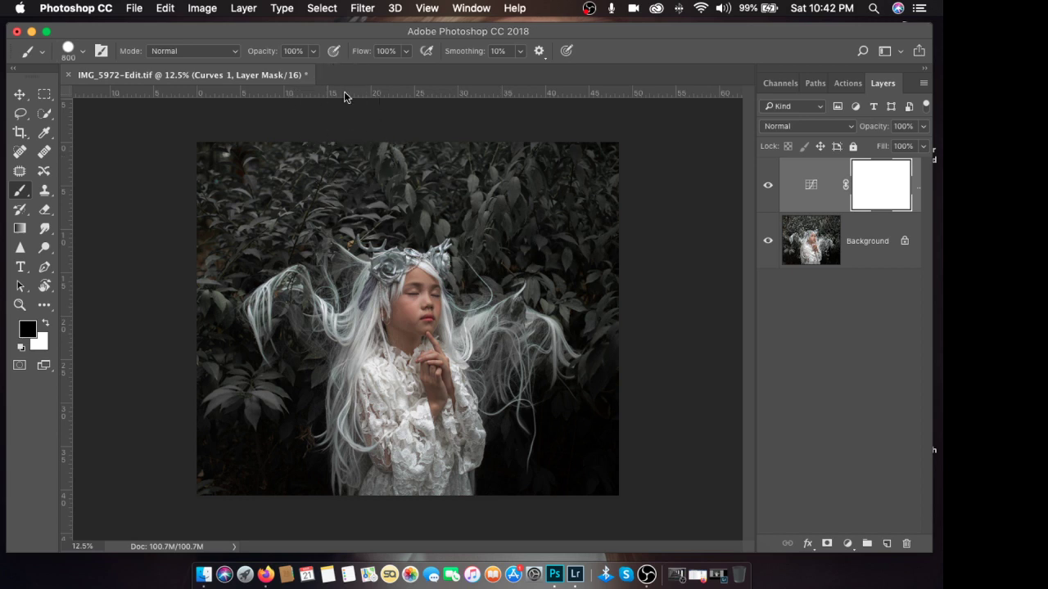
left_click(312, 53)
left_click_drag(299, 69, 284, 70)
left_click(663, 43)
Step: Compare with Curves hidden, undo a trial mask stroke over the face, and soften the brush edge
left_click(767, 185)
left_click(768, 185)
key("bracketright")
key("bracketright")
key("bracketright")
key("bracketleft")
key("bracketleft")
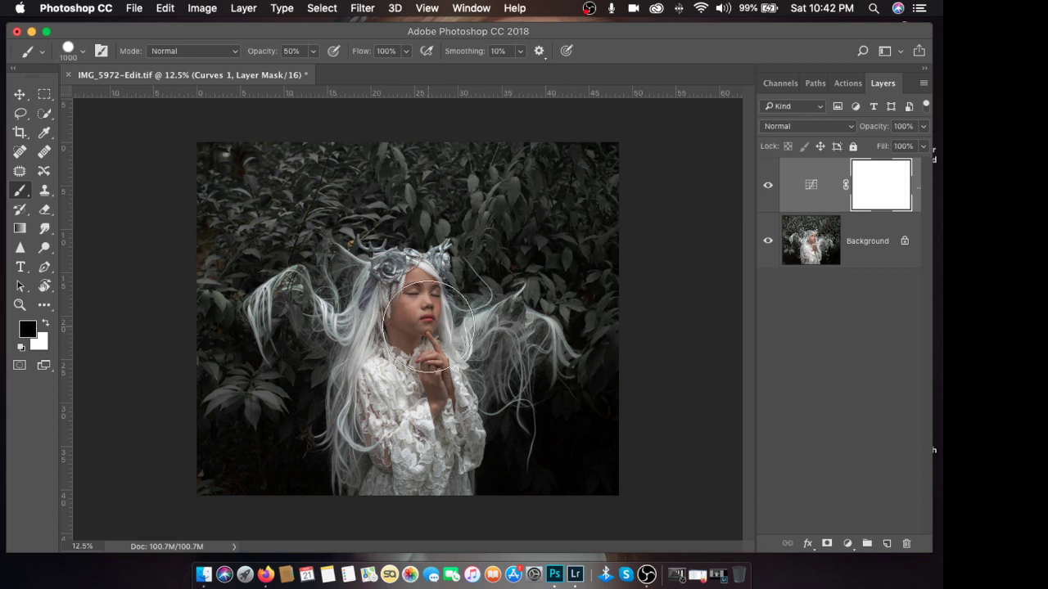
left_click_drag(417, 327, 416, 383)
key("bracketleft")
key("alt+super+z")
key("alt+super+z")
key("alt+super+z")
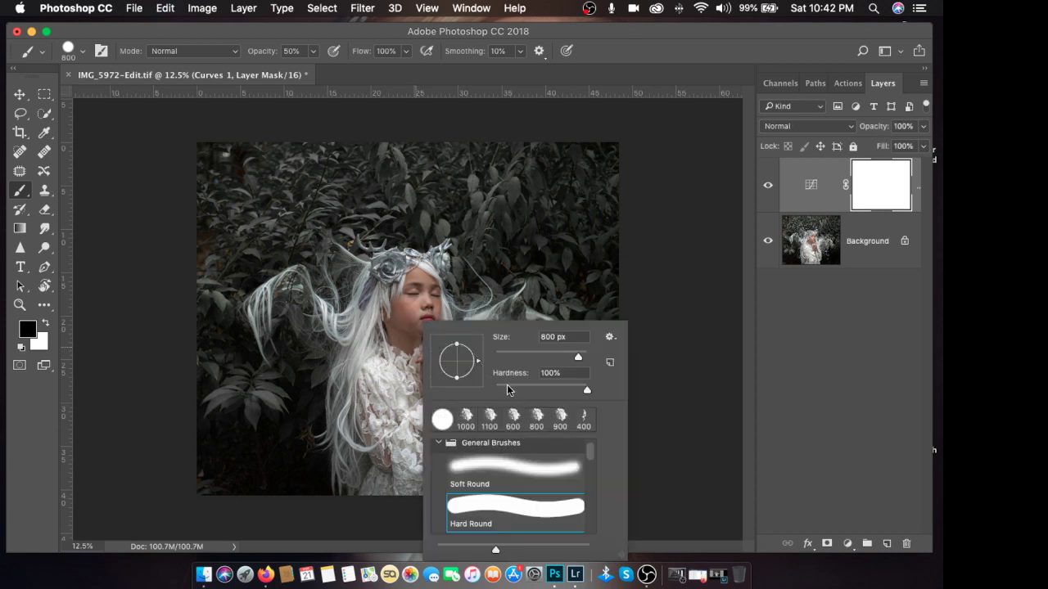
left_click(506, 385)
left_click(540, 139)
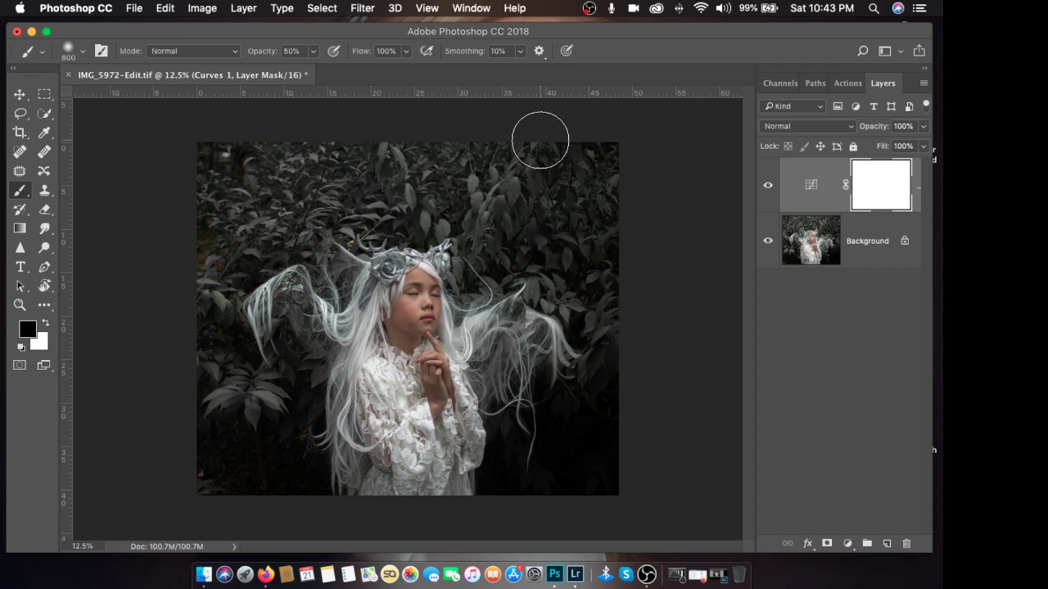
Step: Dab black on the Curves mask over the chest, face, and both sides of the hair
key("bracketright")
key("bracketright")
key("bracketright")
left_click(402, 316)
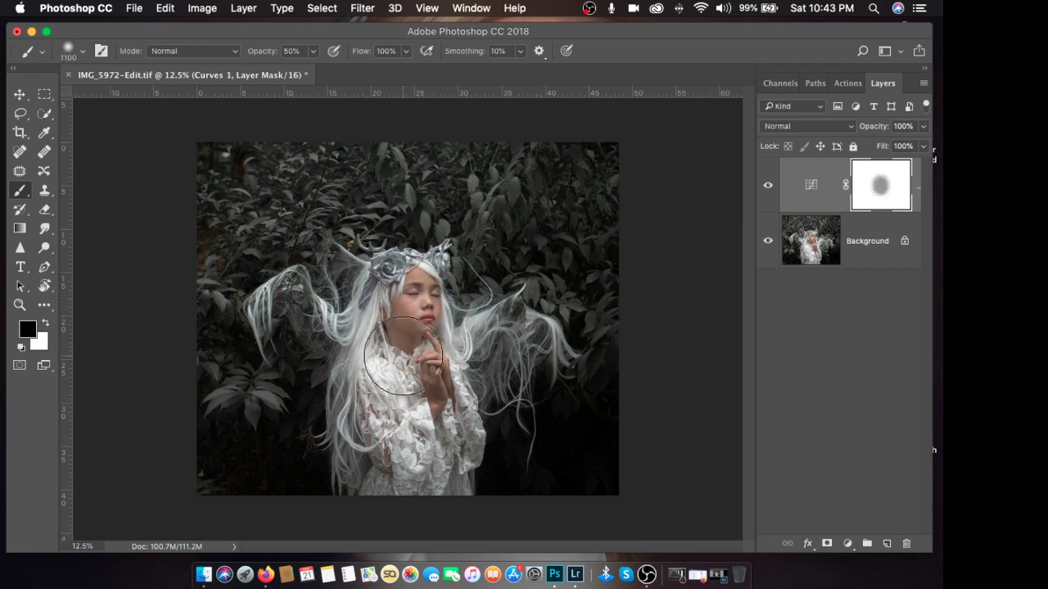
key("bracketleft")
key("bracketleft")
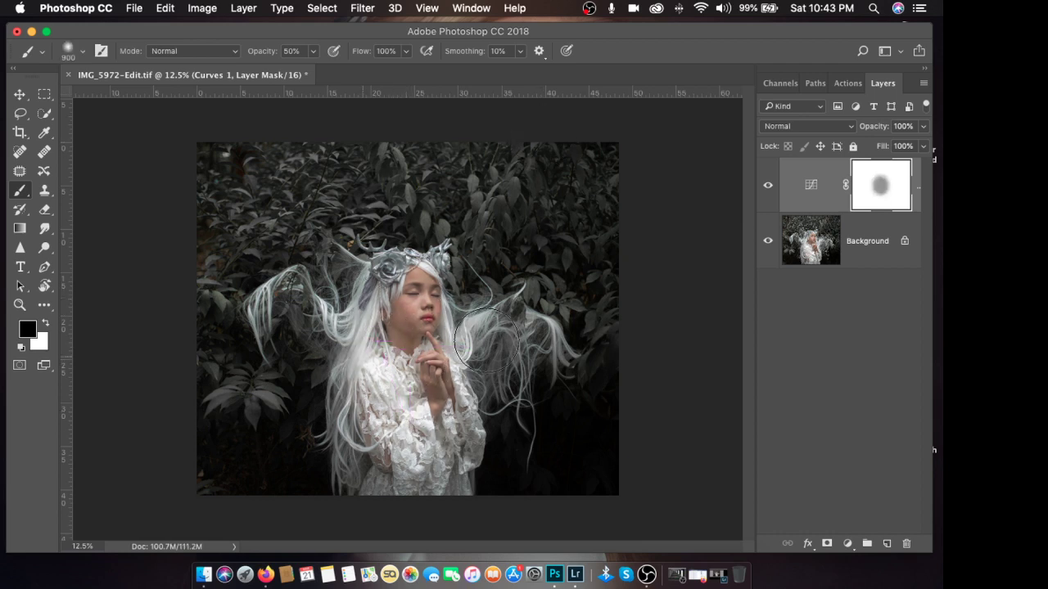
left_click(487, 338)
key("bracketleft")
key("bracketleft")
left_click(385, 286)
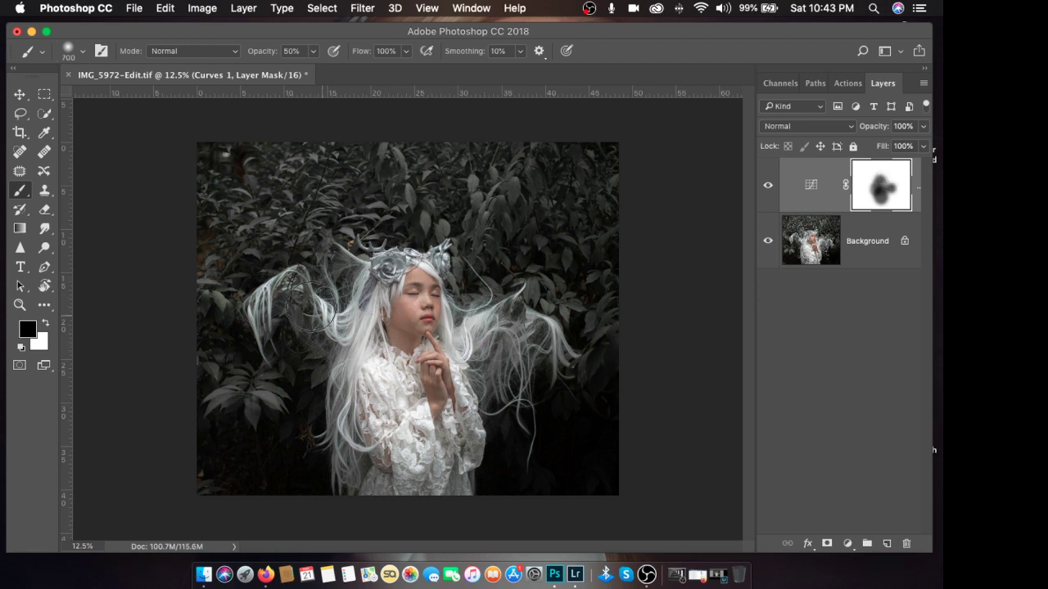
left_click_drag(311, 304, 274, 304)
Step: With a 500 px brush, paint the mask over the upper-right leaves, hair and crown
key("bracketleft")
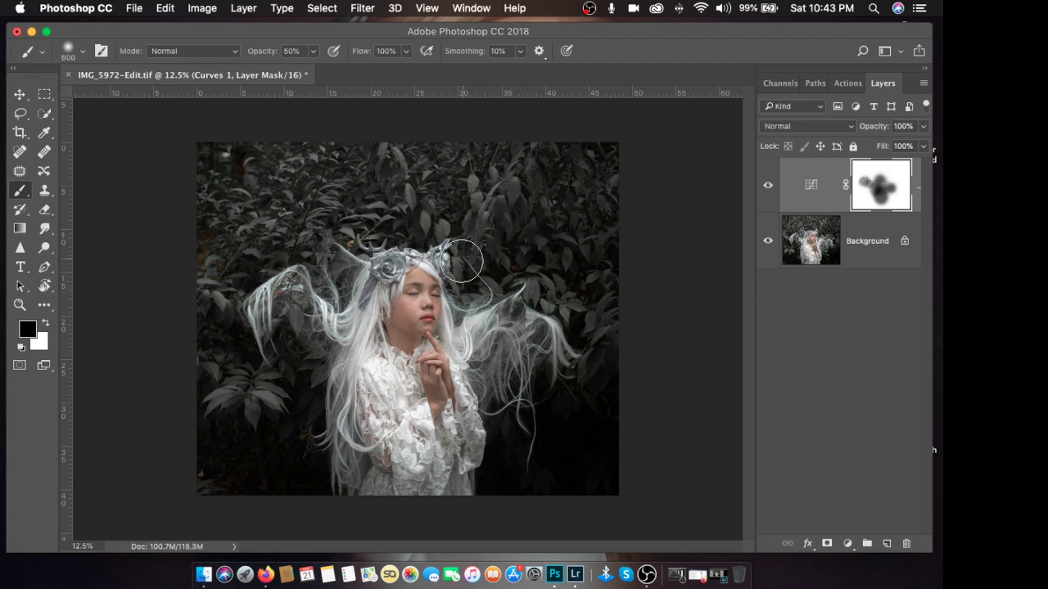
key("bracketleft")
mouse_move(491, 212)
left_mouse_down()
mouse_move(518, 188)
mouse_move(487, 225)
mouse_move(547, 281)
mouse_move(542, 294)
mouse_move(589, 314)
left_mouse_up()
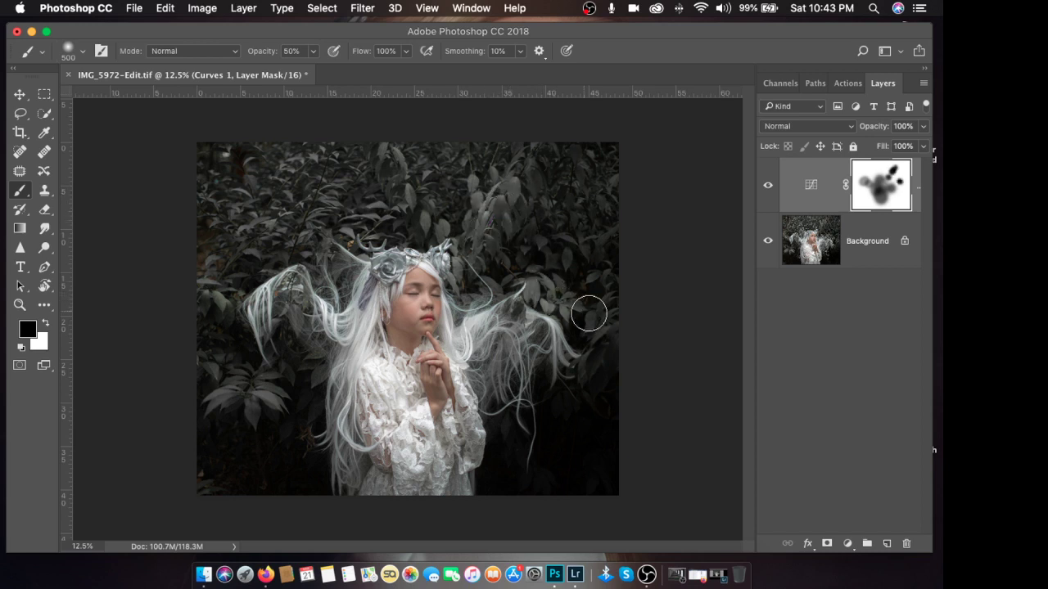
left_click_drag(599, 253, 572, 245)
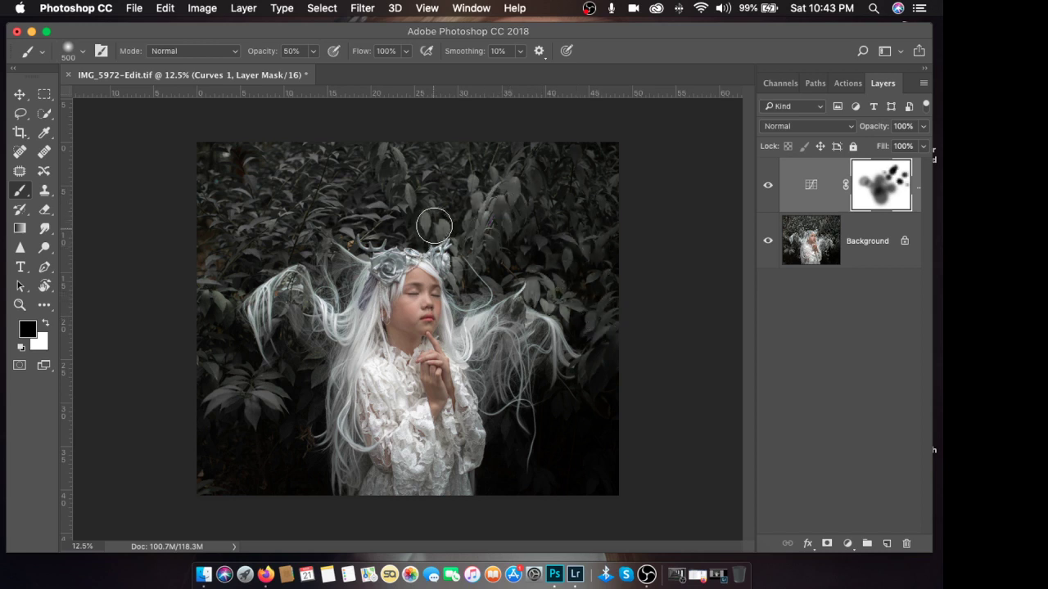
left_click_drag(432, 219, 393, 160)
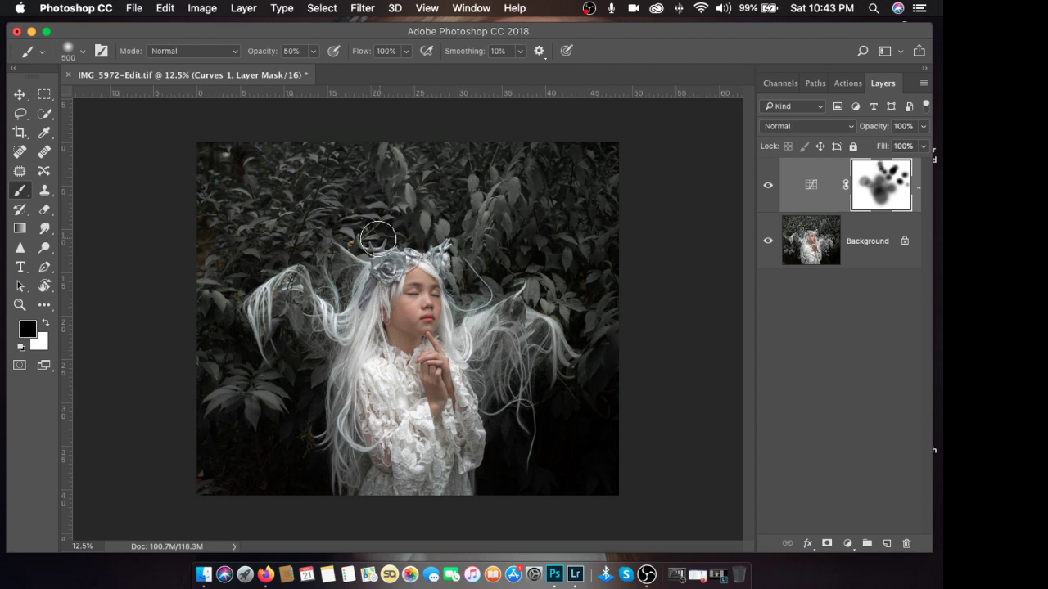
left_click_drag(377, 238, 360, 250)
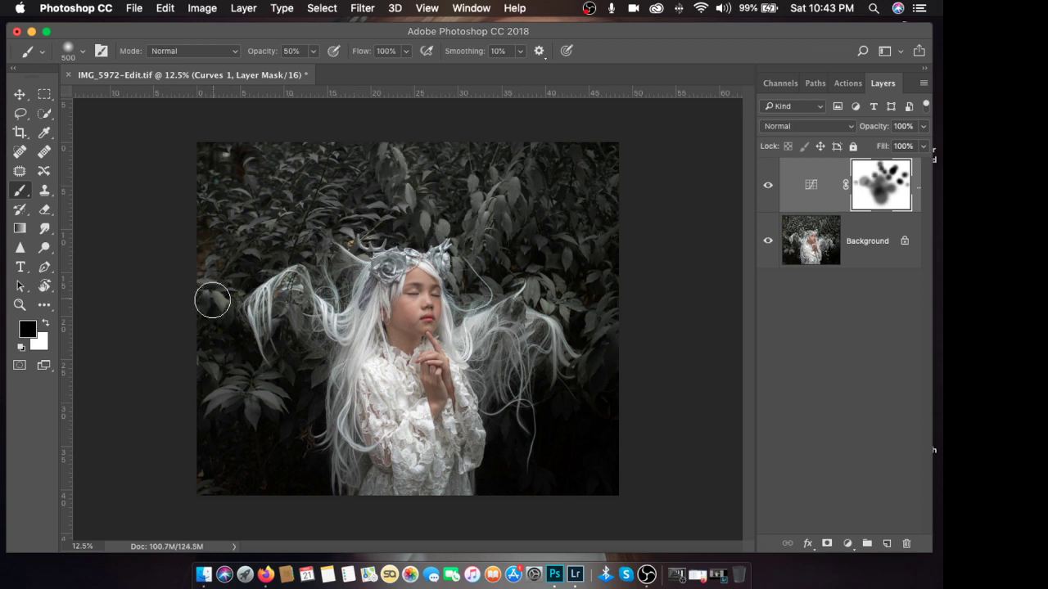
Step: Paint the mask over the lower-left and upper-left leaves, leaves near the antlers, and hair
key("bracketright")
key("bracketright")
key("bracketright")
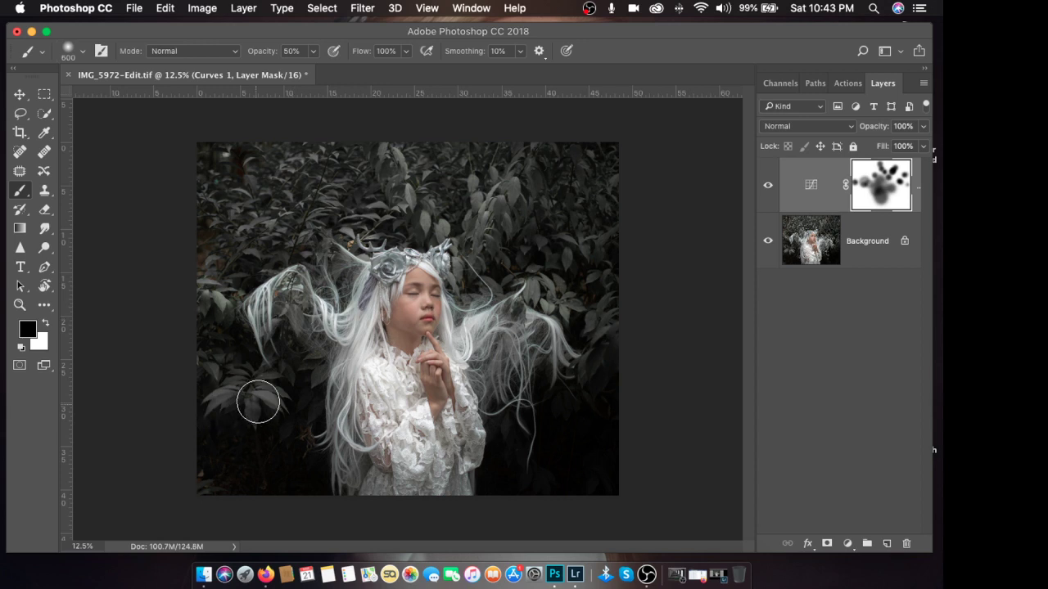
left_click_drag(262, 386, 250, 385)
key("bracketleft")
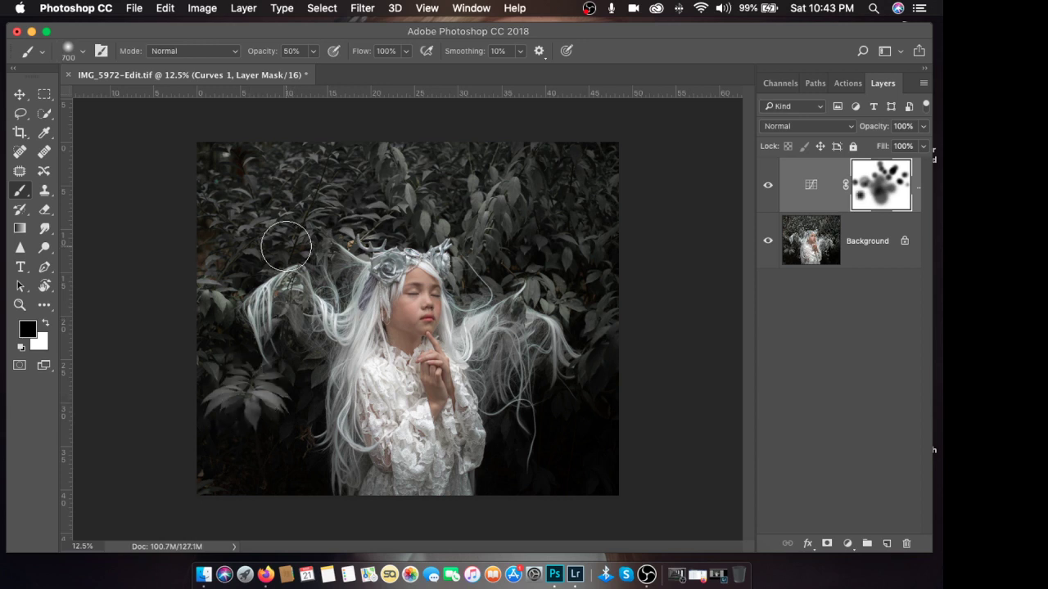
key("bracketleft")
left_click_drag(262, 227, 254, 237)
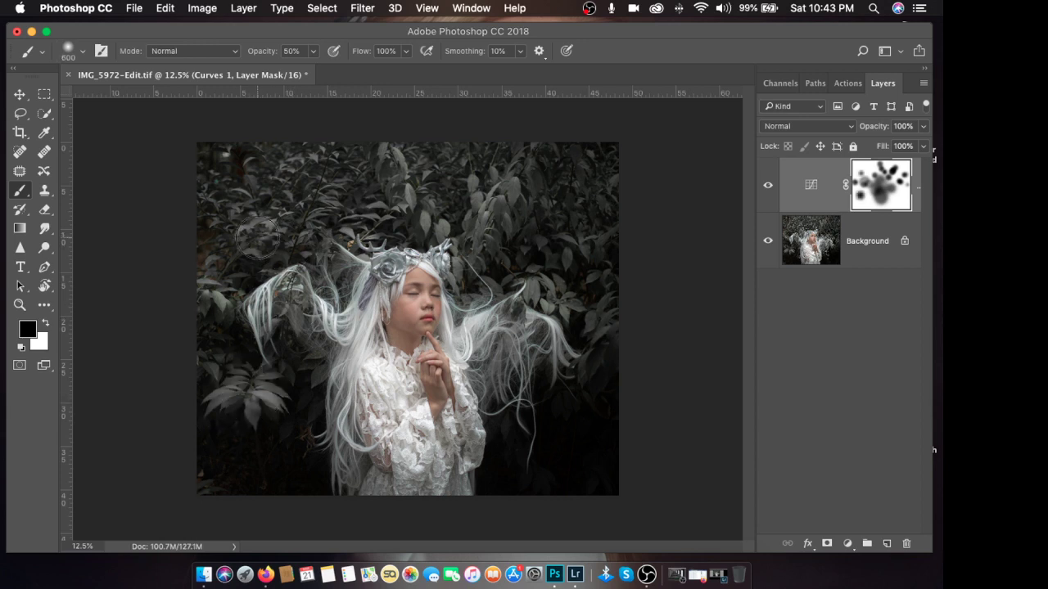
left_click_drag(331, 198, 323, 159)
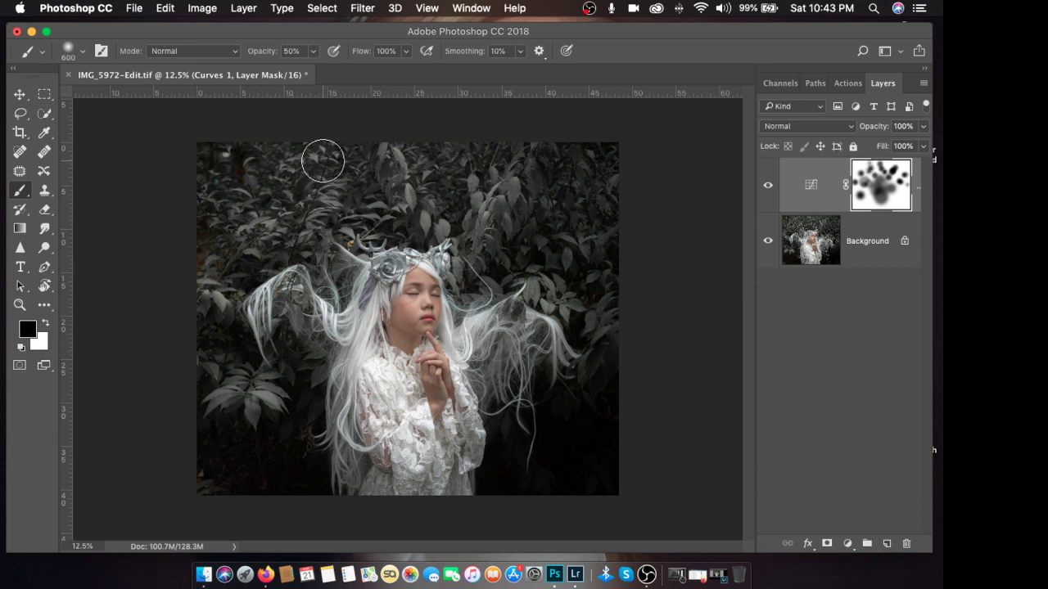
left_click_drag(359, 237, 328, 223)
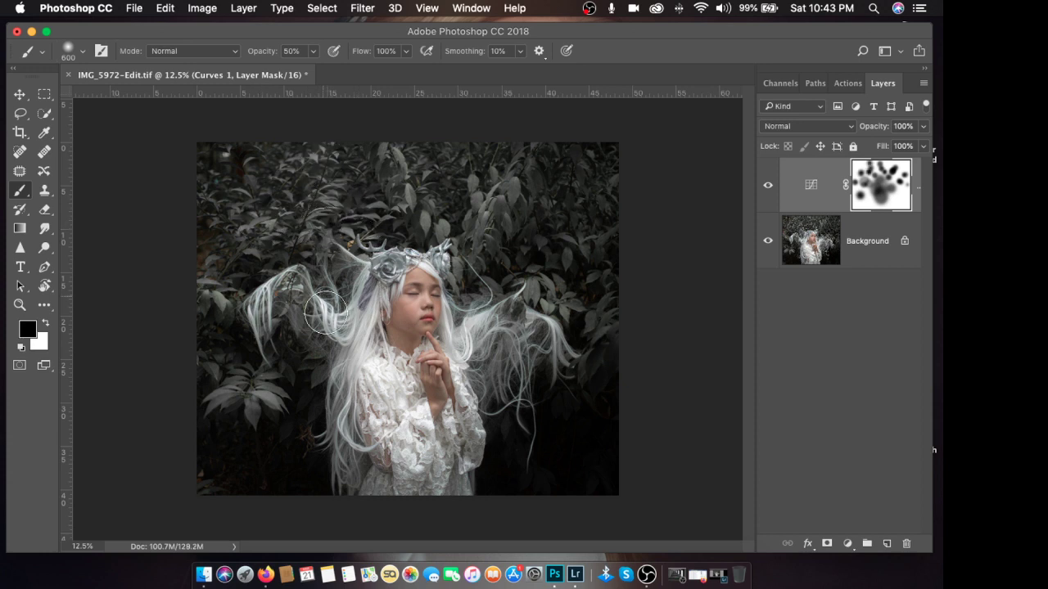
left_click_drag(311, 369, 317, 377)
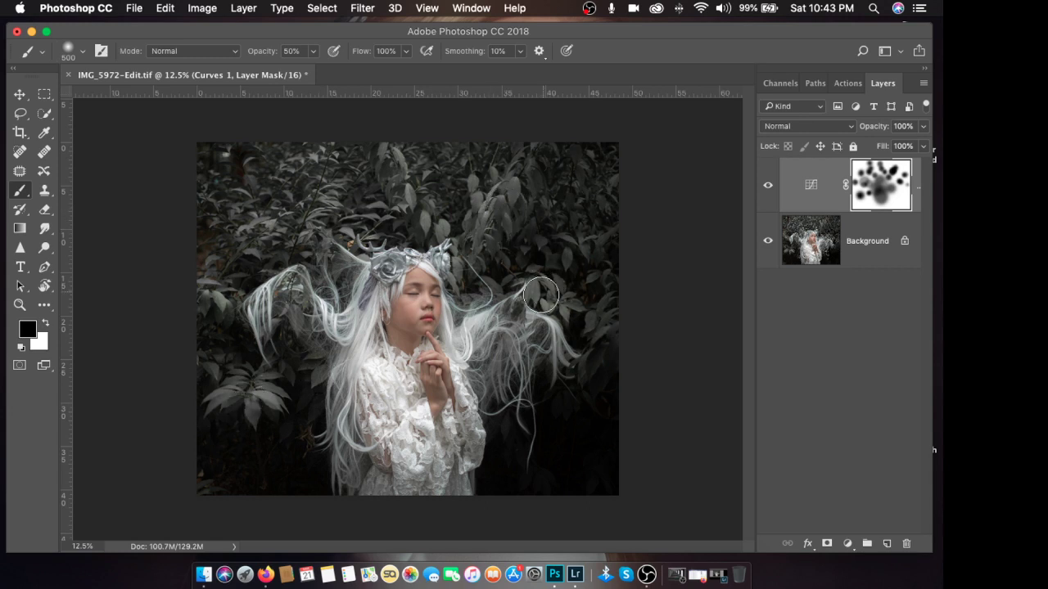
left_click_drag(545, 291, 547, 304)
key("bracketleft")
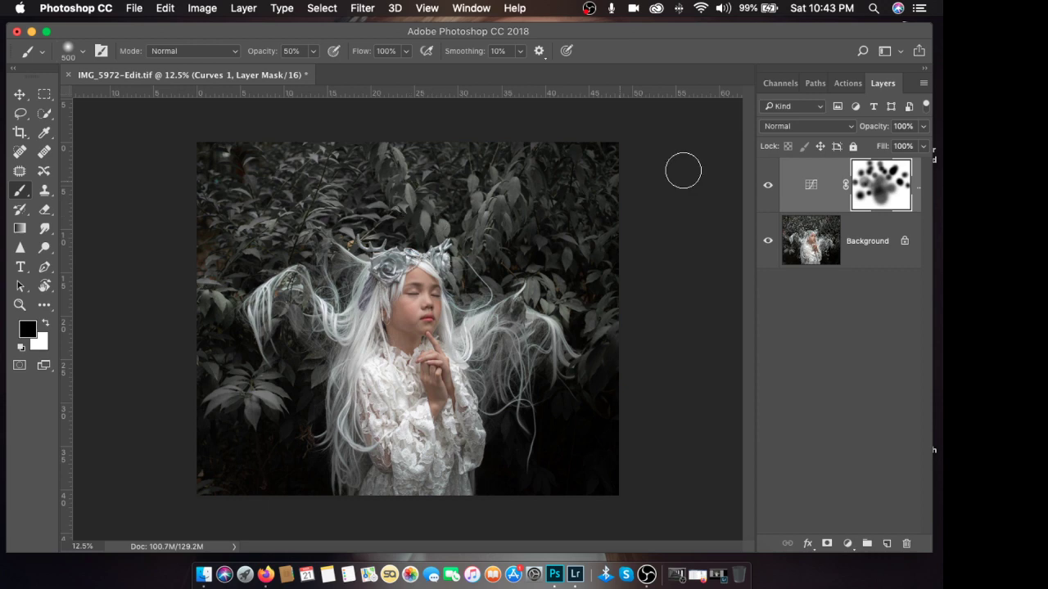
Step: Compare with Curves toggled, zoom to 16.7%, and paint white on the mask over the lower dress
left_click(768, 186)
left_click(767, 186)
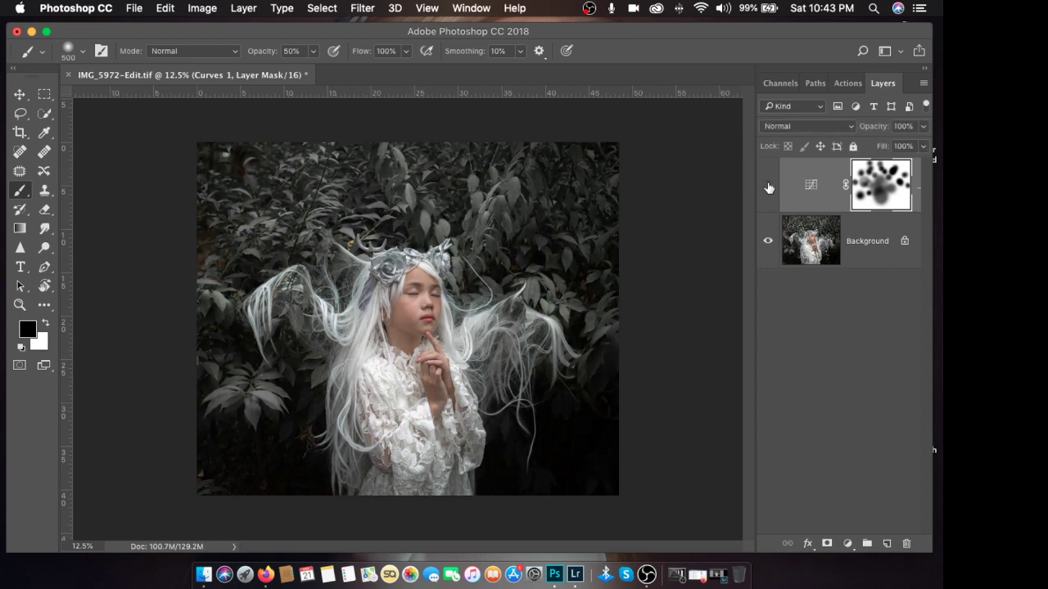
left_click(768, 186)
left_click(768, 186)
key("super+equal")
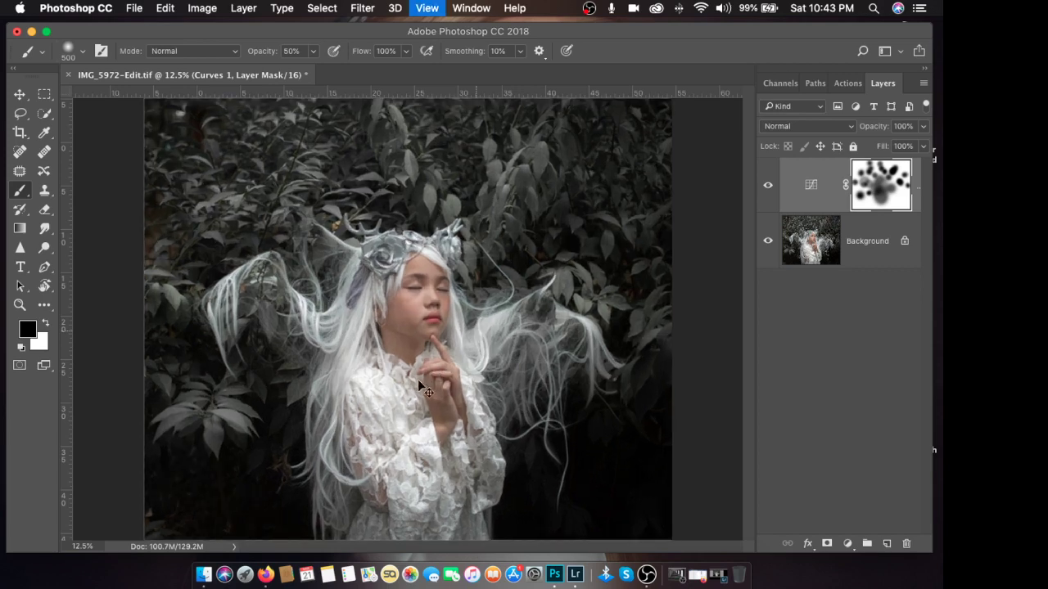
key("super+equal")
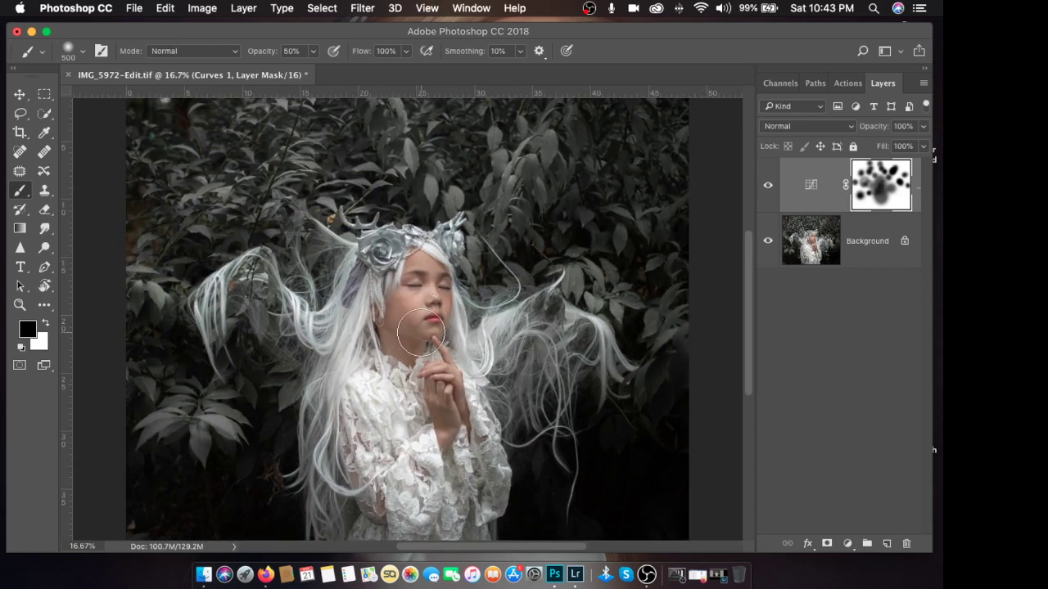
key("x")
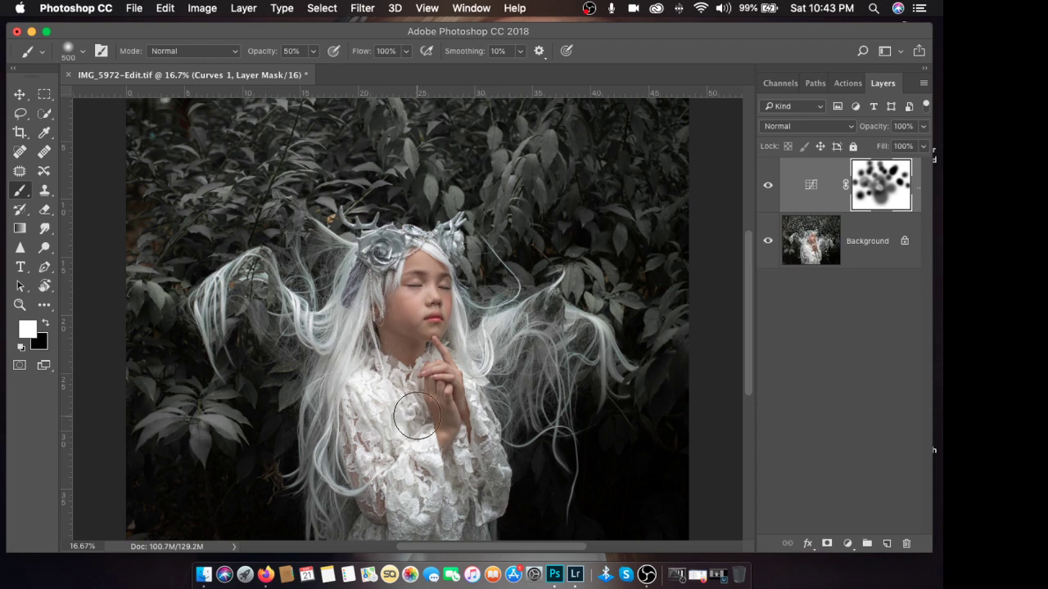
mouse_move(475, 491)
left_mouse_down()
mouse_move(464, 501)
mouse_move(458, 475)
left_mouse_up()
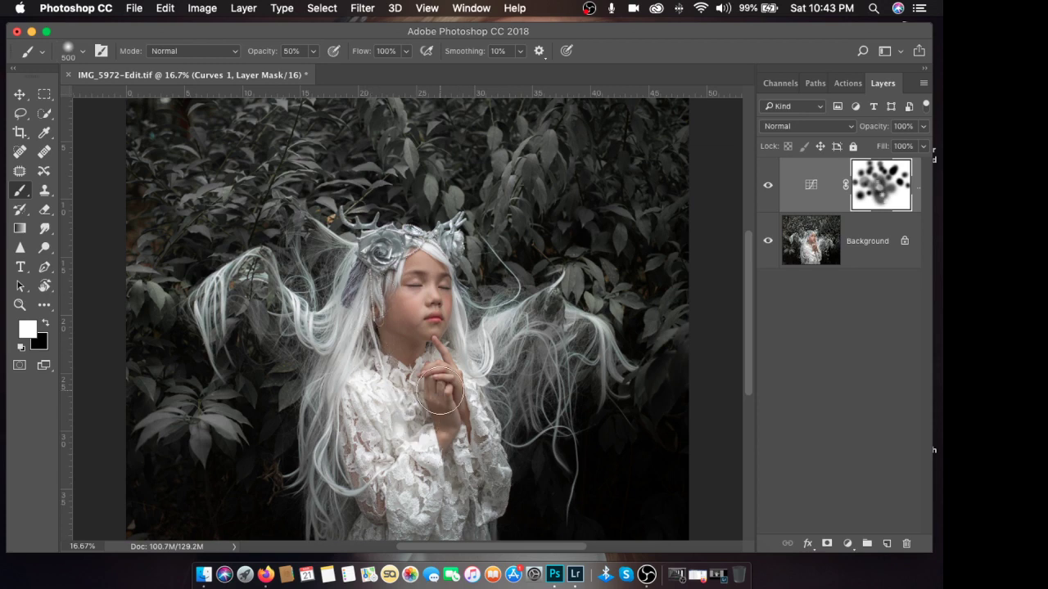
key("super+minus")
key("super+equal")
Step: Add a Photo Filter adjustment layer set to Cooling Filter (80)
left_click(847, 544)
left_click(784, 488)
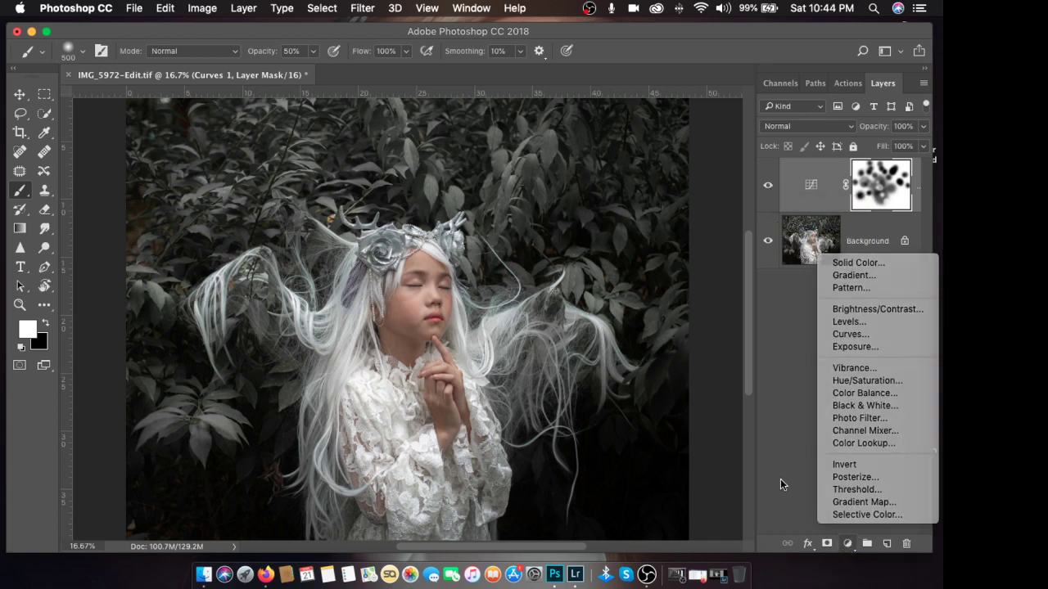
left_click(847, 545)
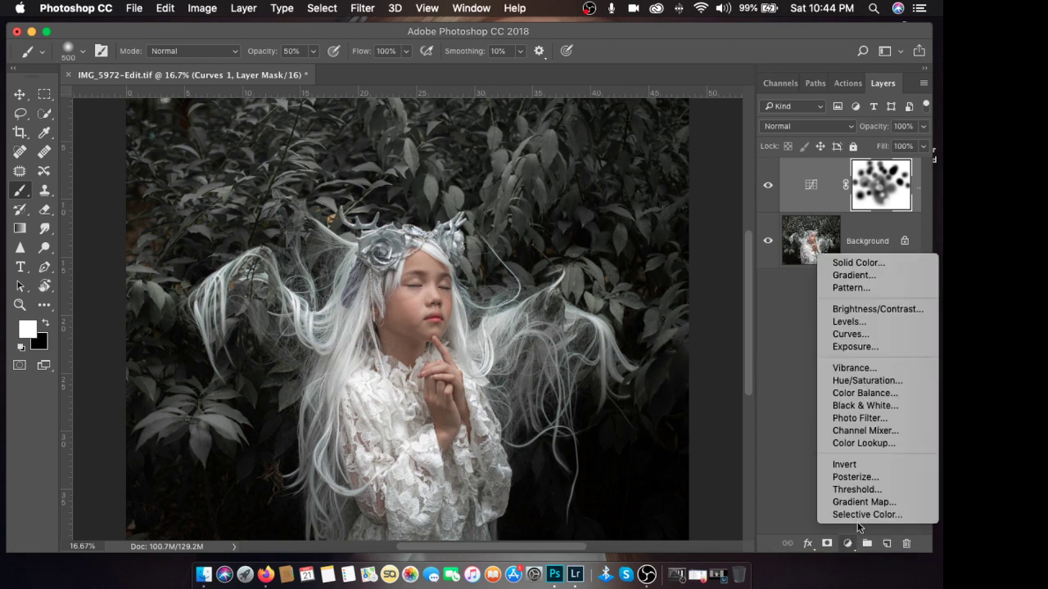
left_click(867, 419)
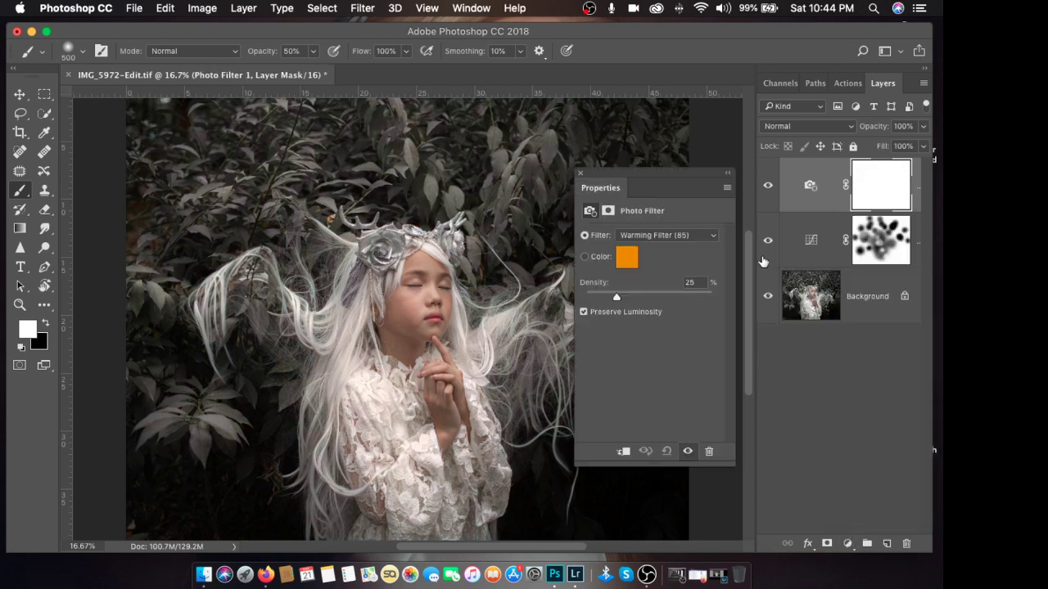
left_click(694, 236)
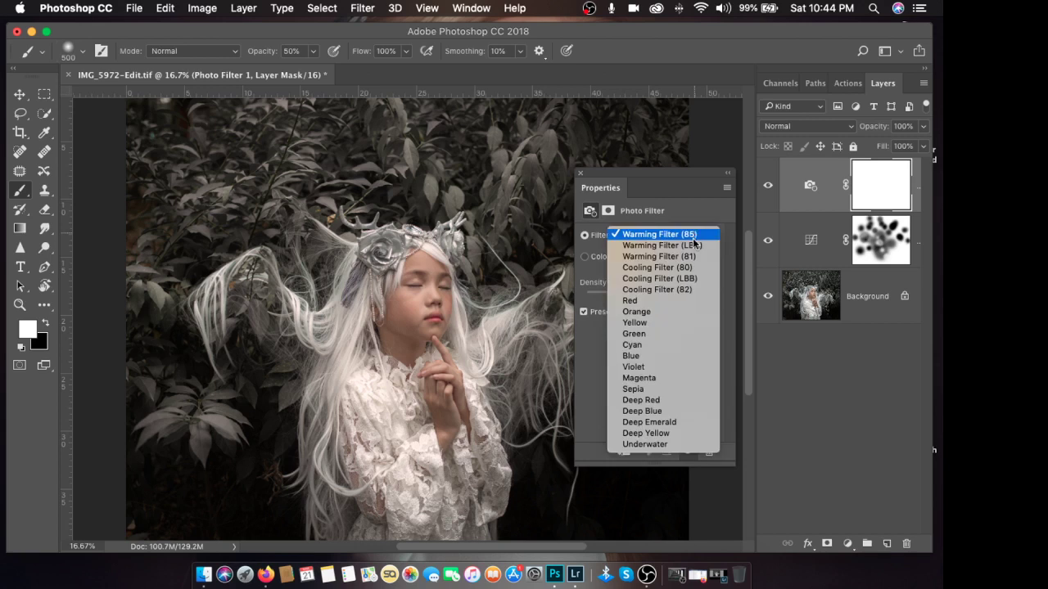
left_click(691, 268)
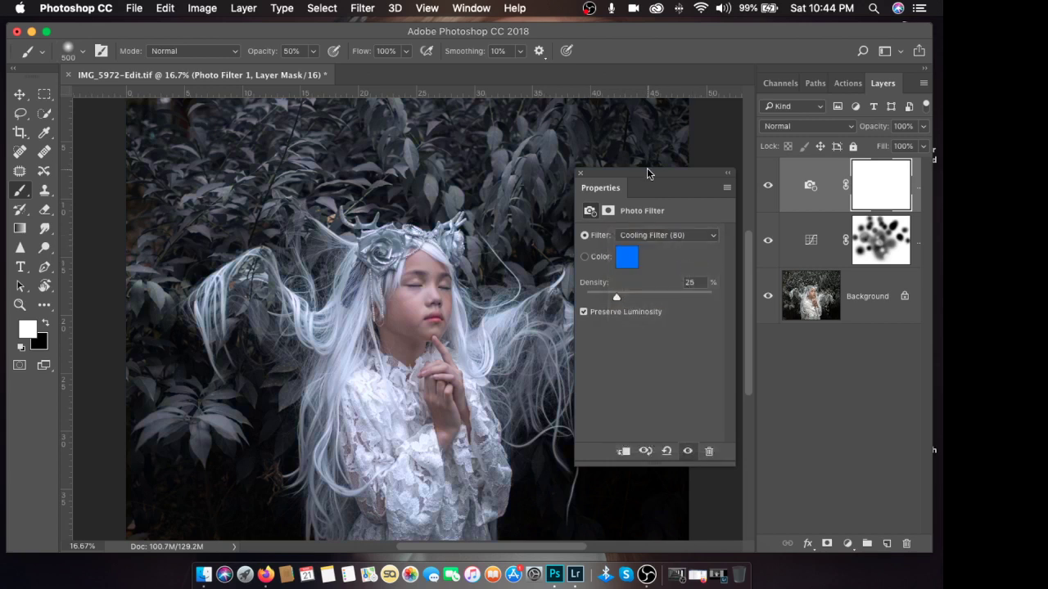
left_click_drag(651, 170, 745, 186)
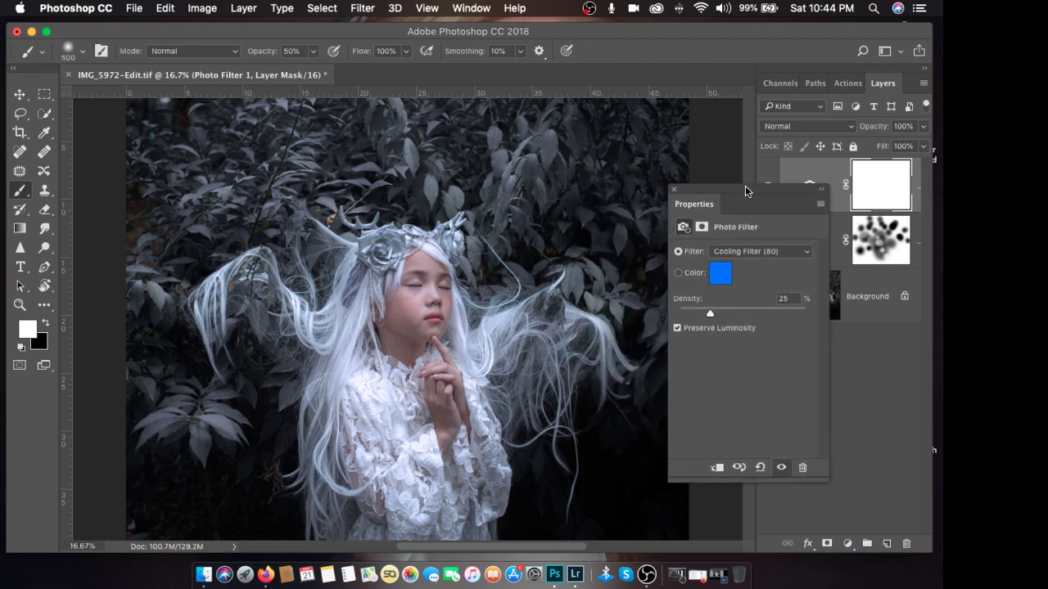
Step: Try Cooling Filter (LBB), Cooling Filter (82) and Deep Blue, then settle on Cooling Filter (80)
left_click(750, 253)
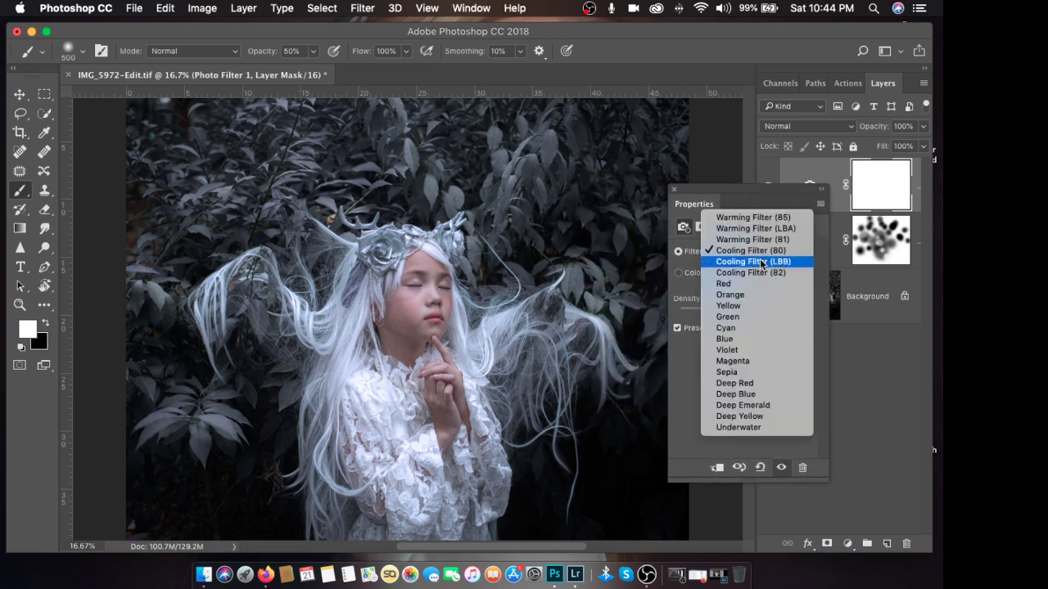
left_click(759, 260)
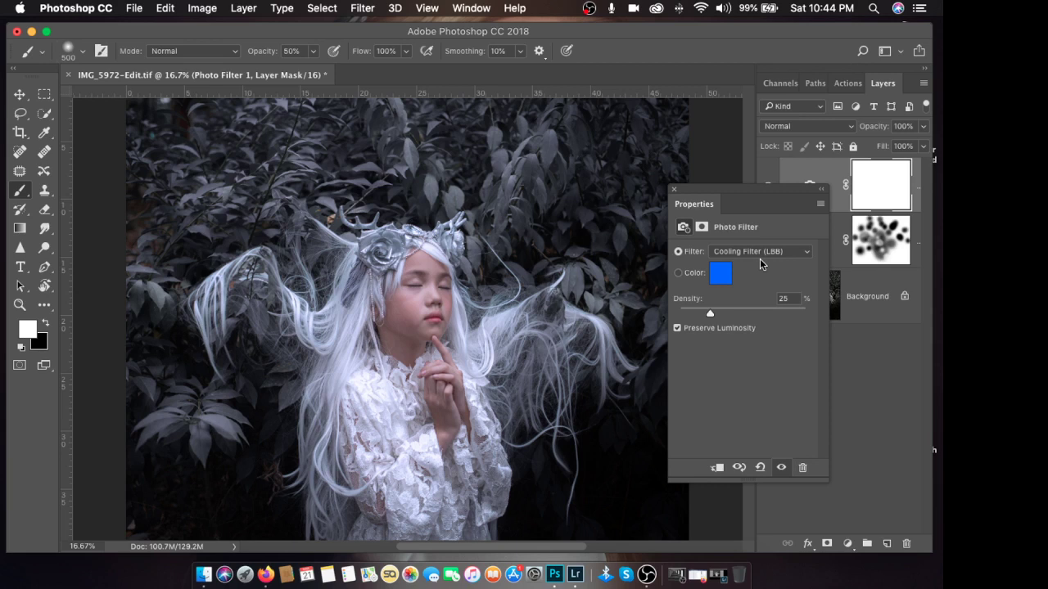
left_click(759, 258)
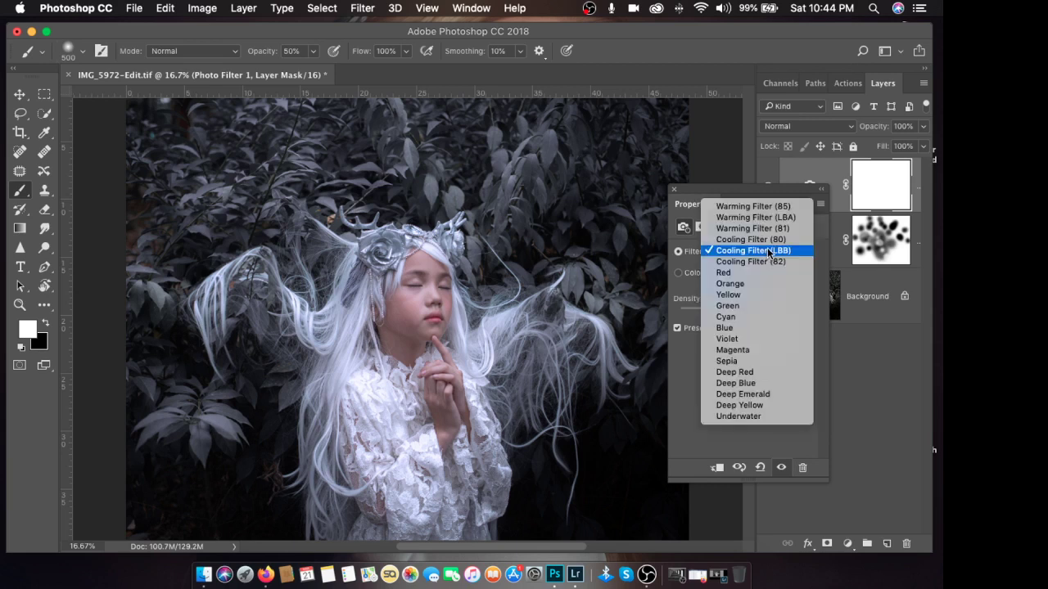
left_click(766, 240)
left_click(760, 257)
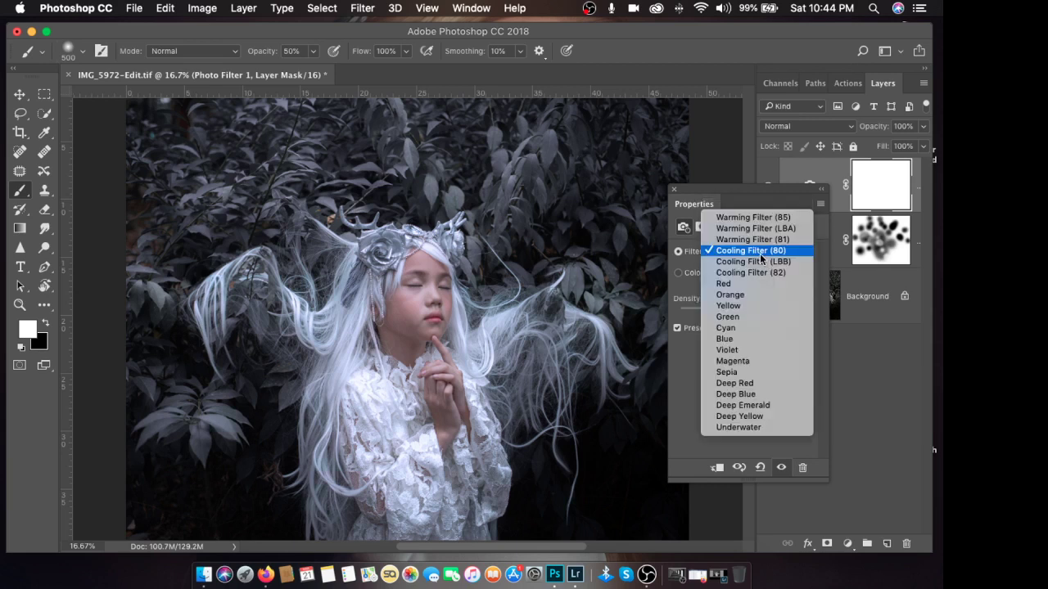
left_click(759, 261)
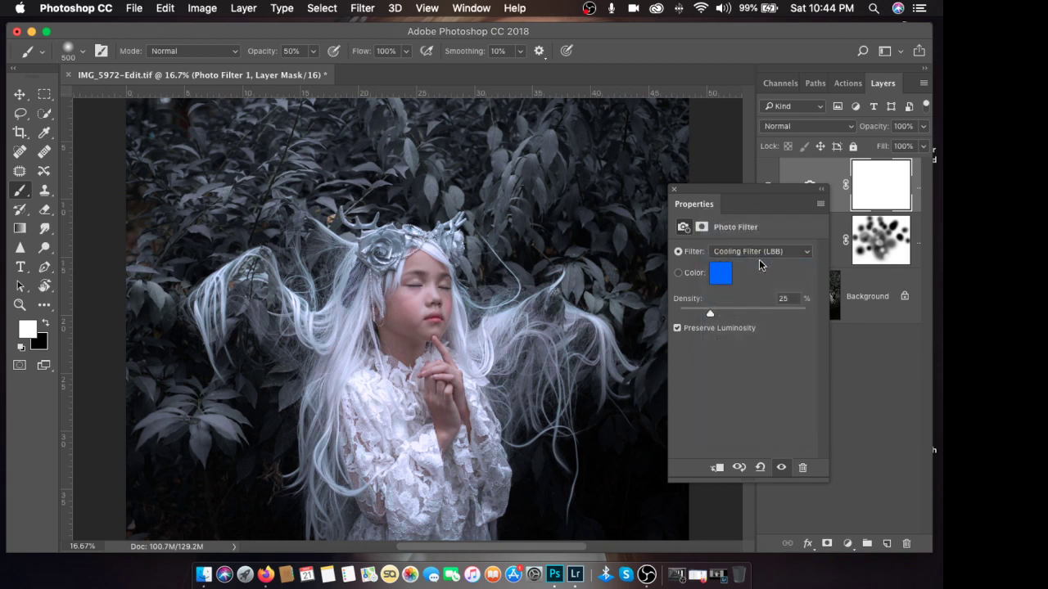
left_click(761, 254)
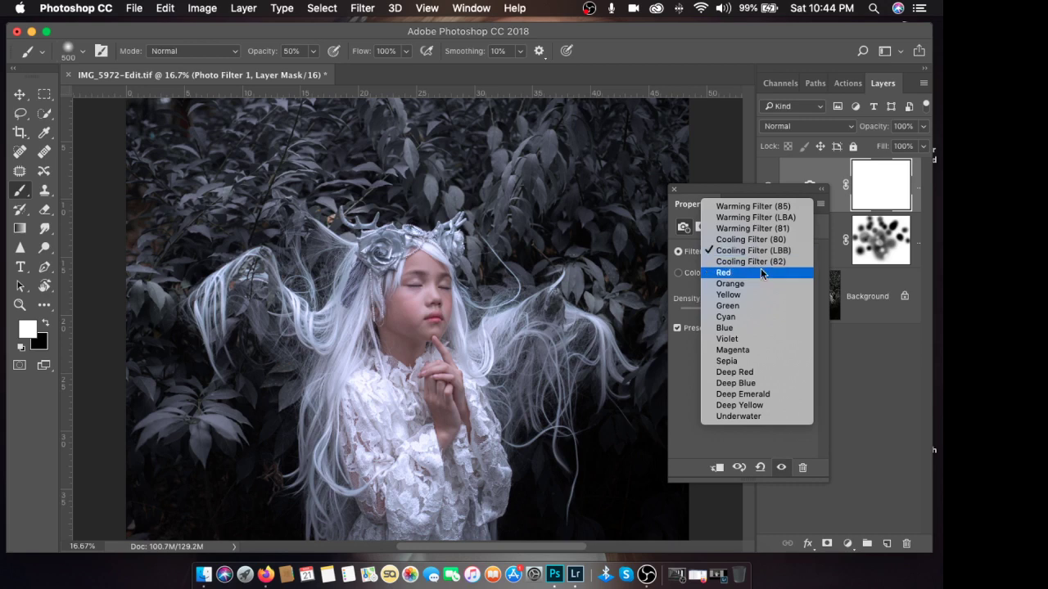
left_click(762, 263)
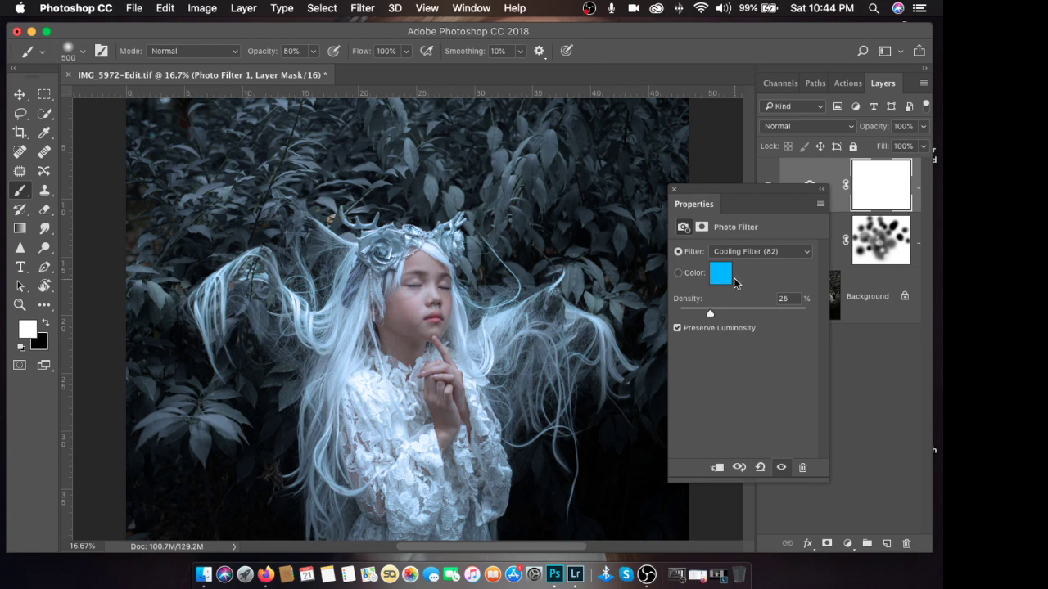
left_click(731, 251)
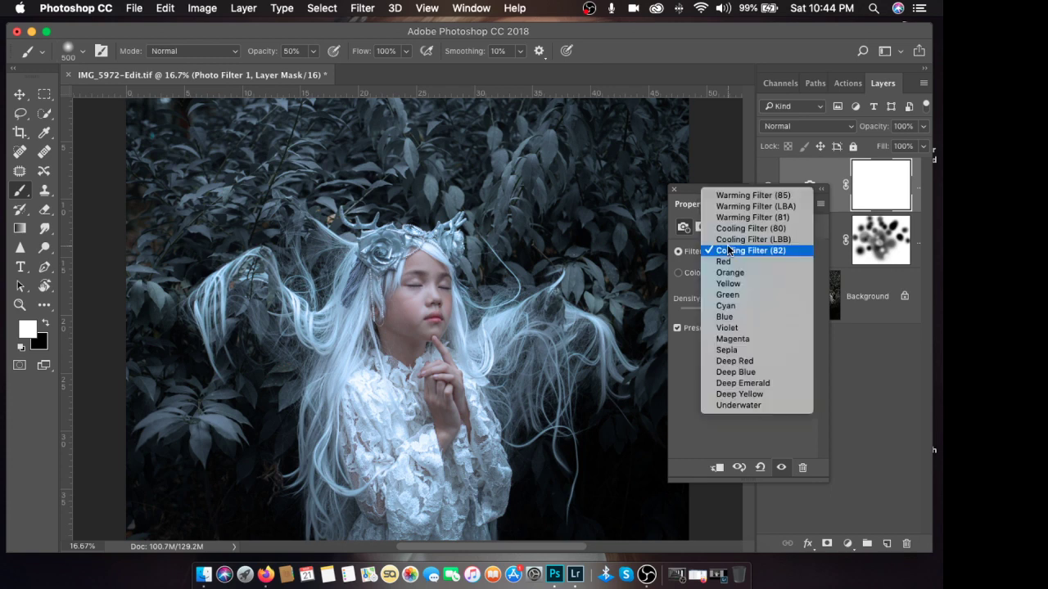
left_click(749, 372)
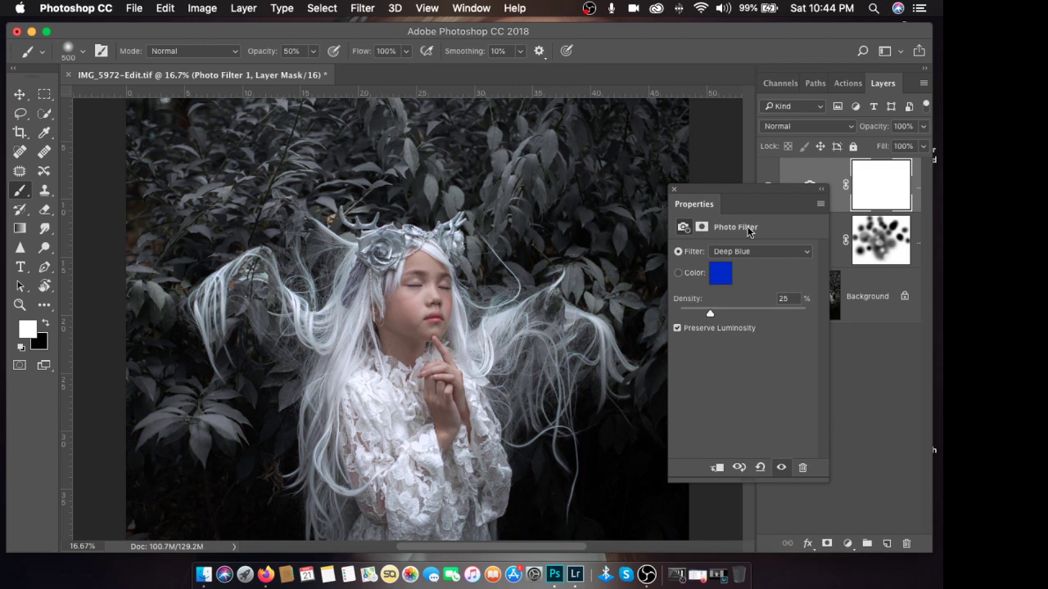
left_click(757, 252)
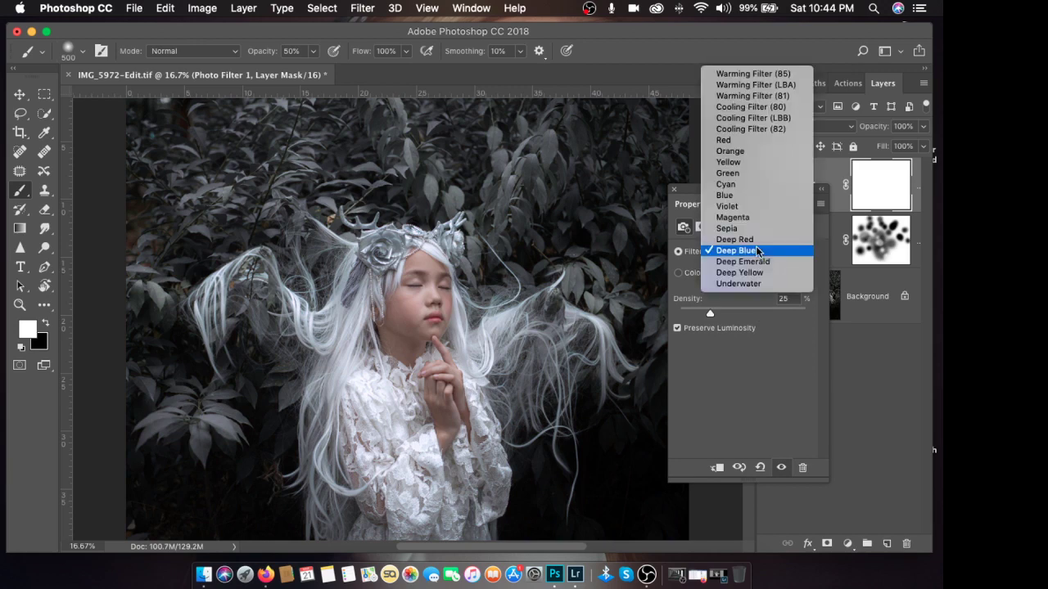
left_click(784, 107)
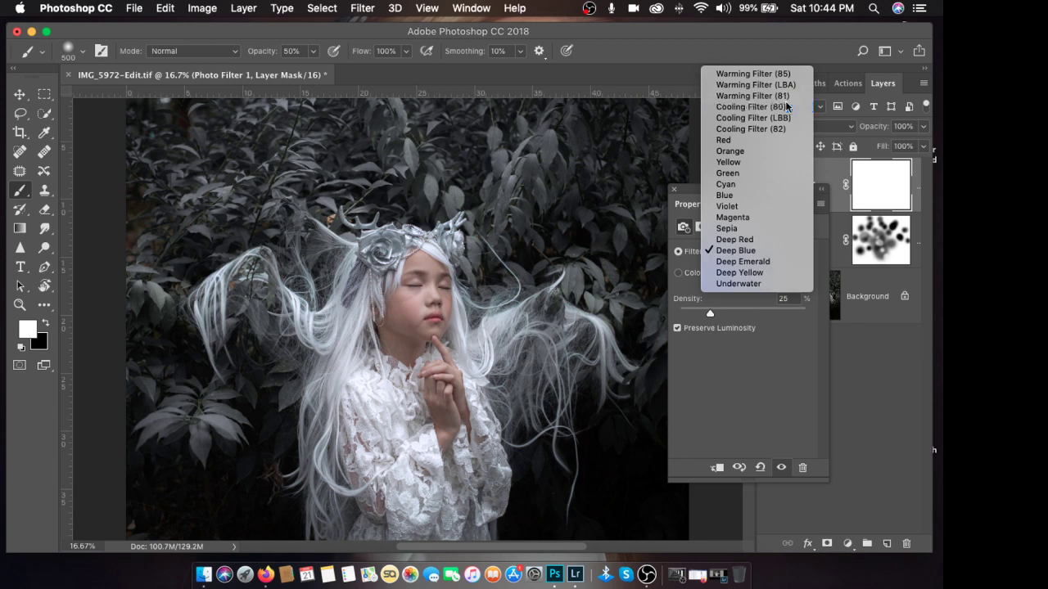
left_click(671, 190)
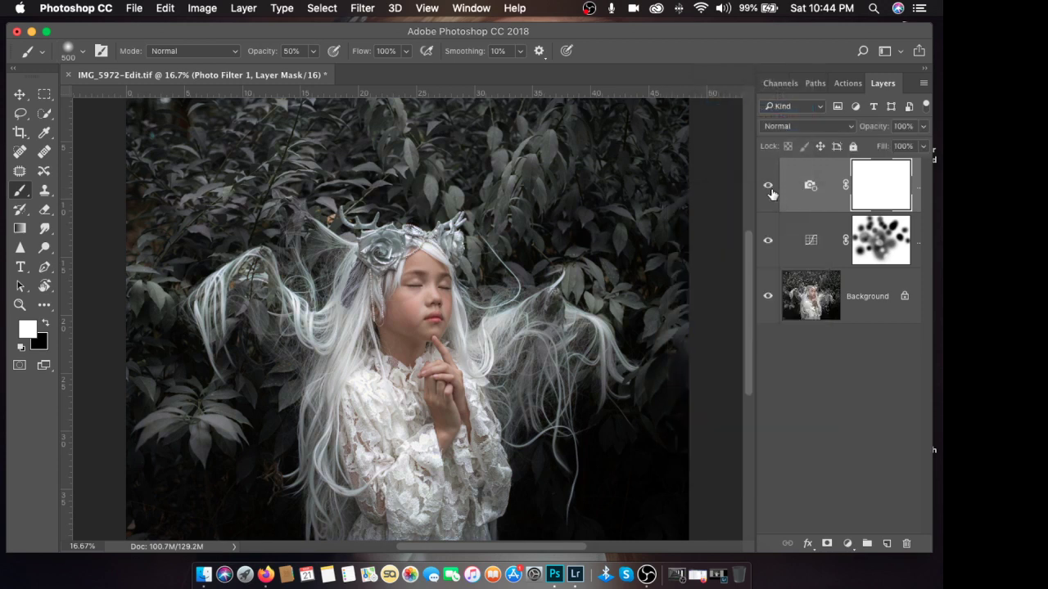
key("super+minus")
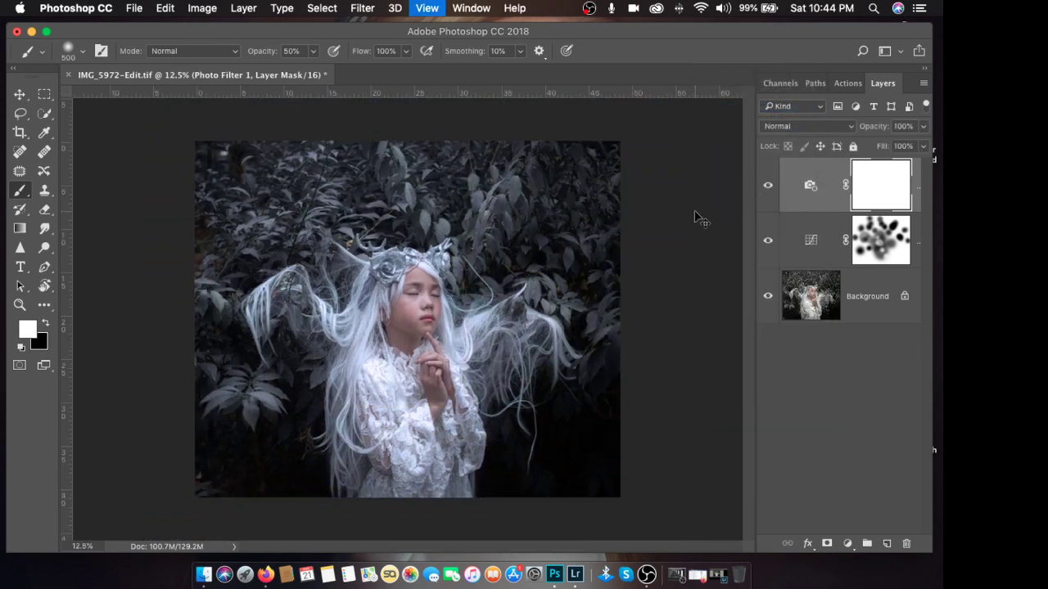
key("super+plus")
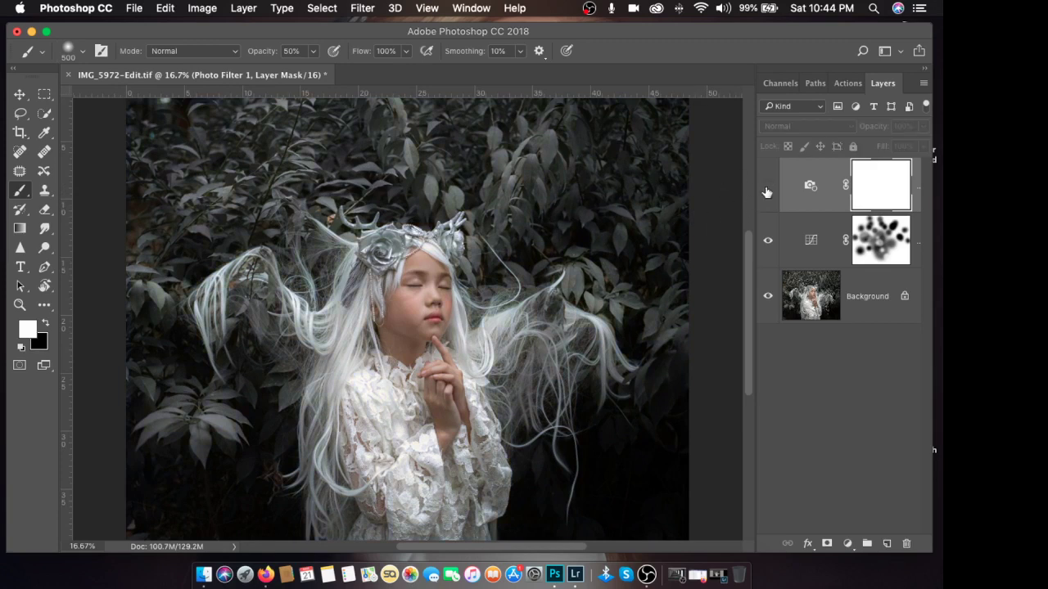
left_click(812, 236)
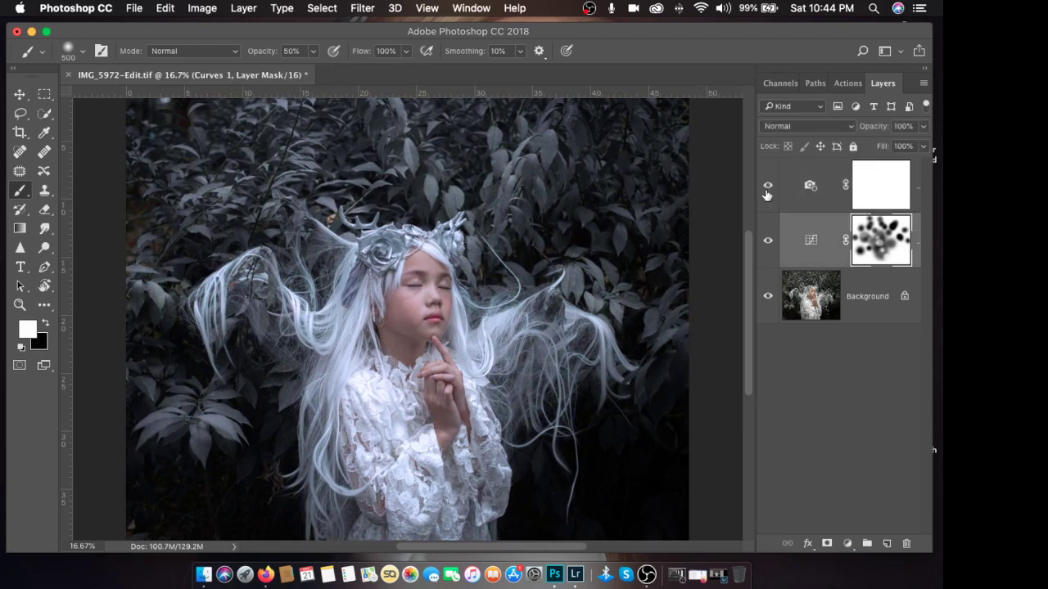
left_click(808, 184)
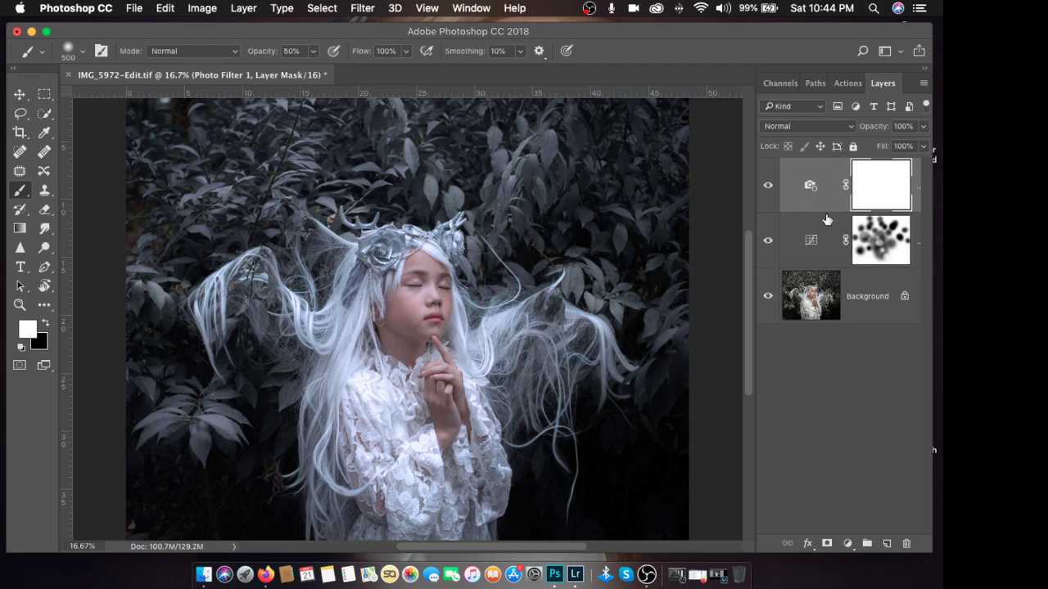
left_click(811, 238)
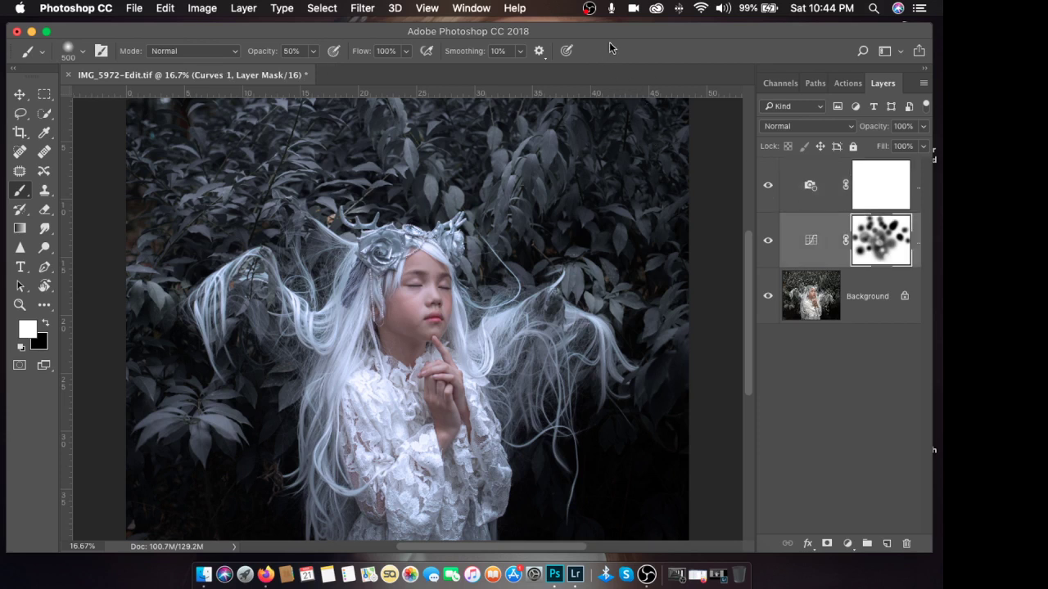
left_click_drag(610, 33, 610, 30)
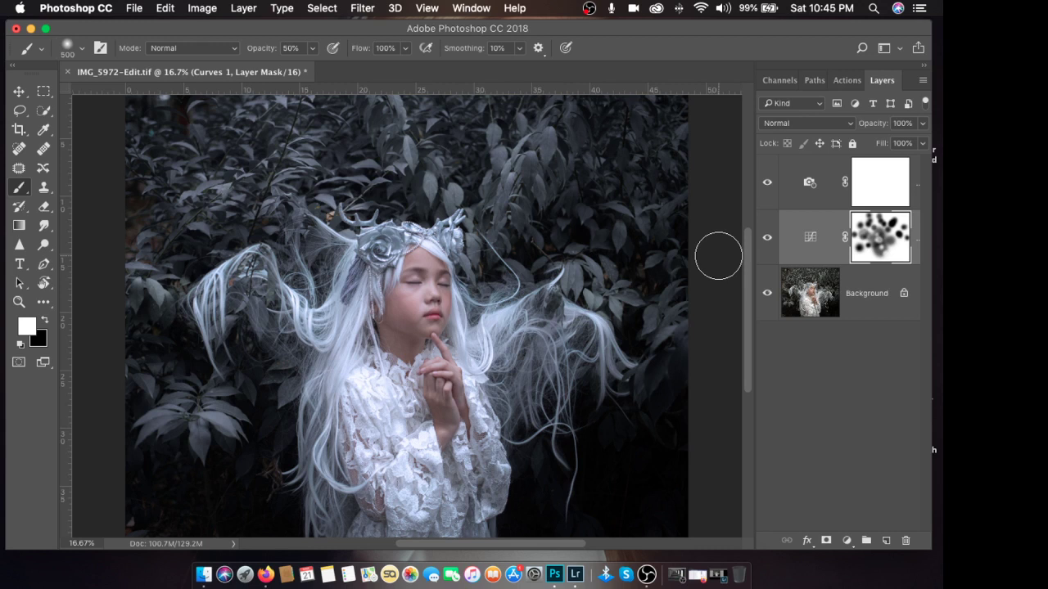
Step: Browse to Storage > bakap ko > filters > TEXTURES and select 2eed.jpg
key("super+s")
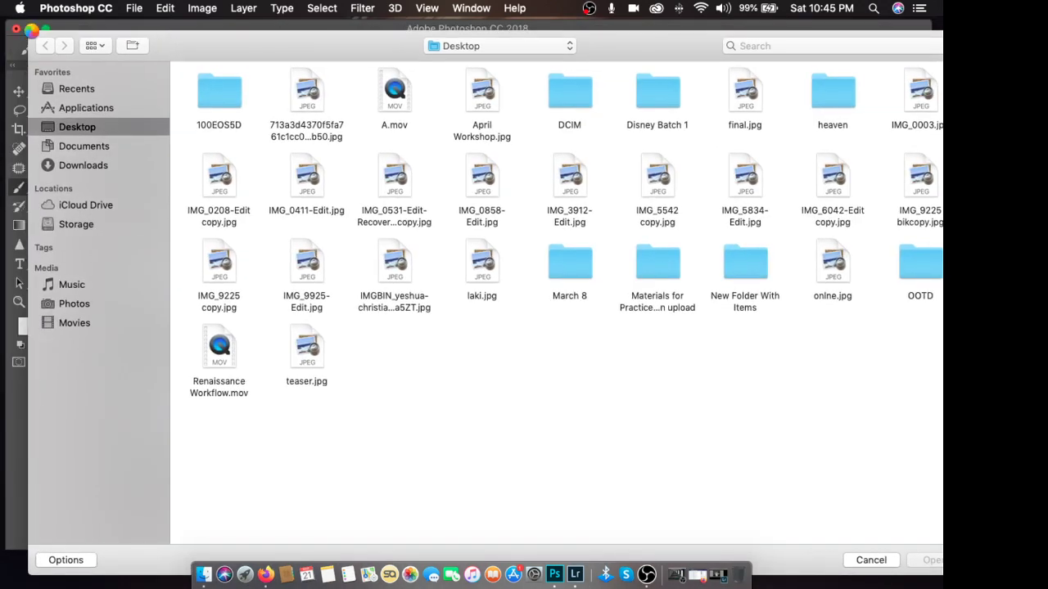
left_click(73, 220)
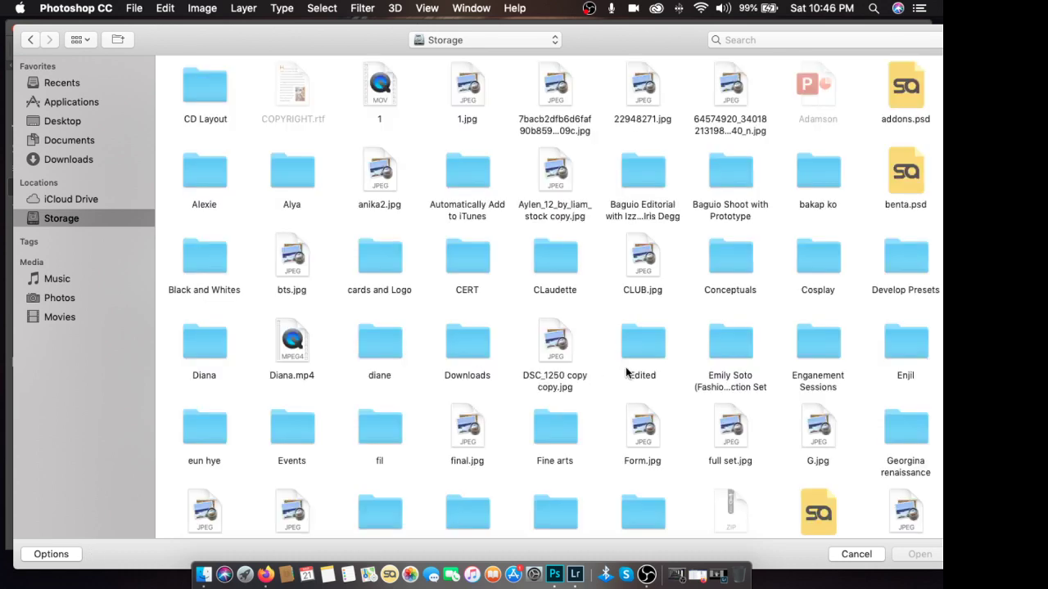
left_click(803, 182)
double_click(803, 184)
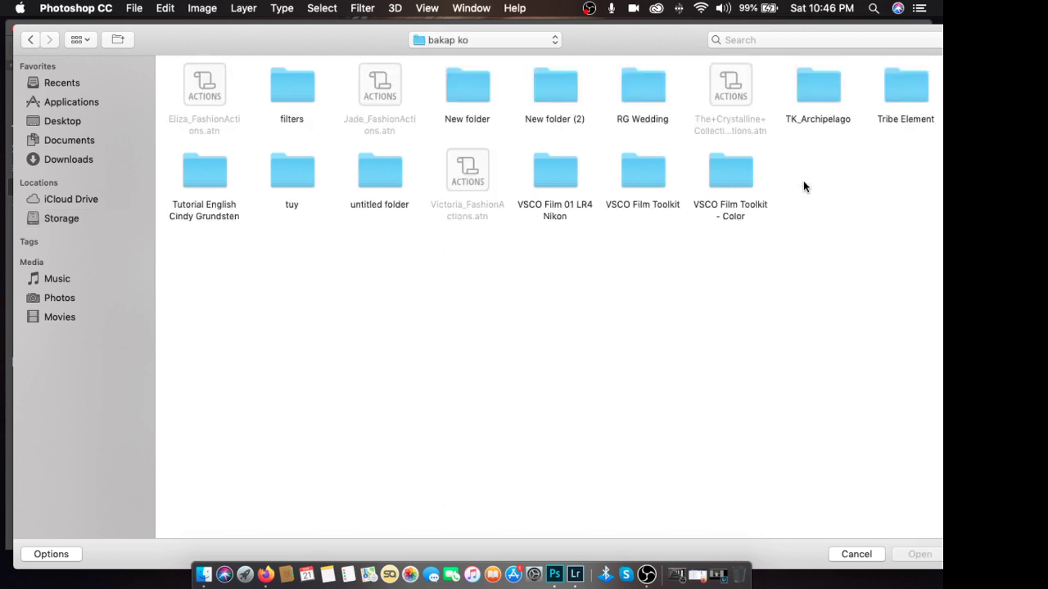
left_click(293, 92)
double_click(293, 91)
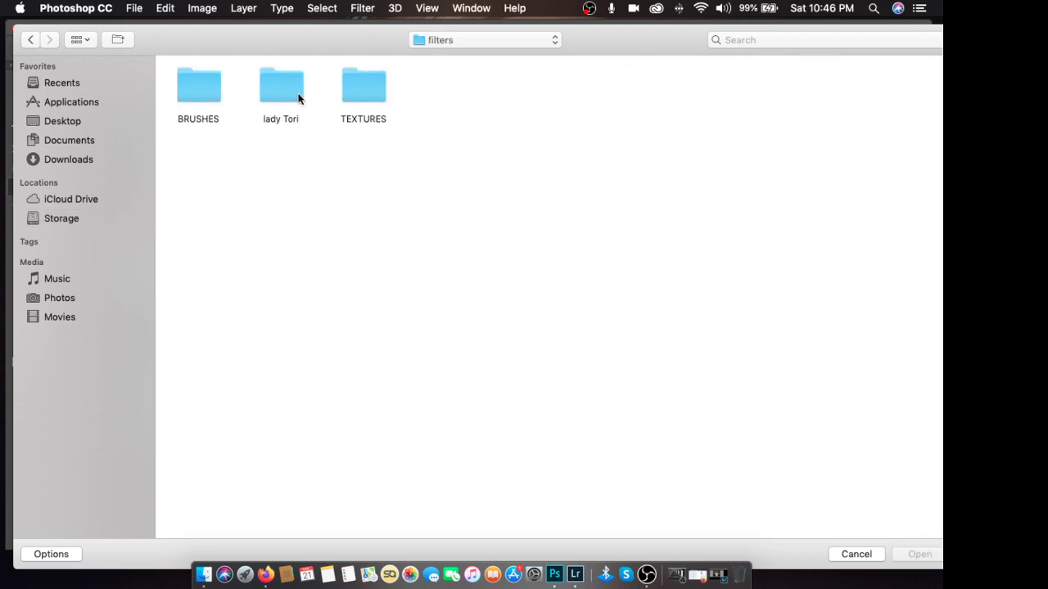
left_click(355, 88)
double_click(355, 89)
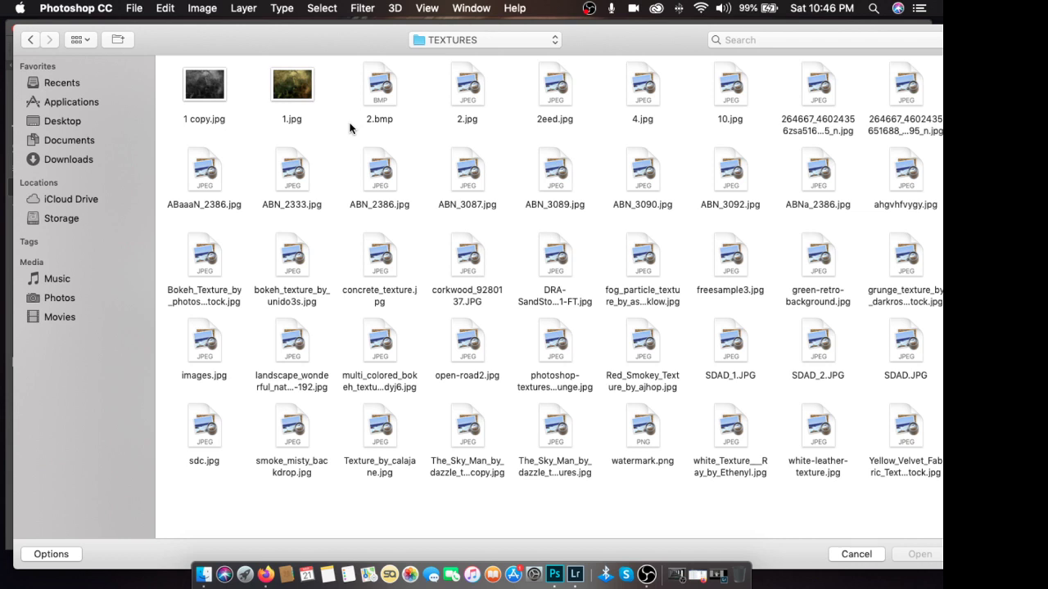
left_click_drag(610, 51, 597, 51)
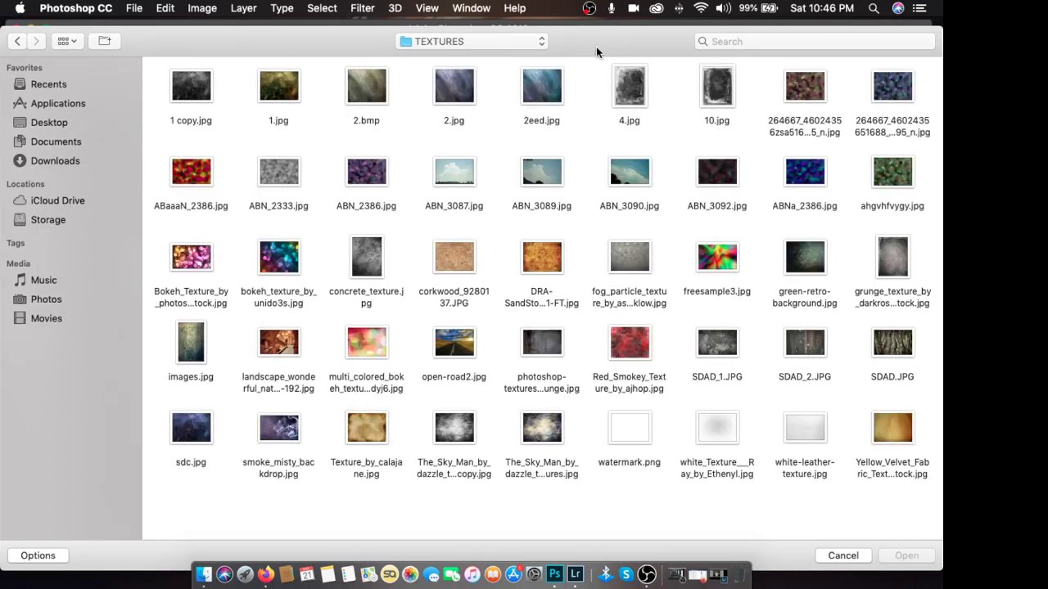
left_click_drag(581, 52, 528, 85)
left_click(496, 128)
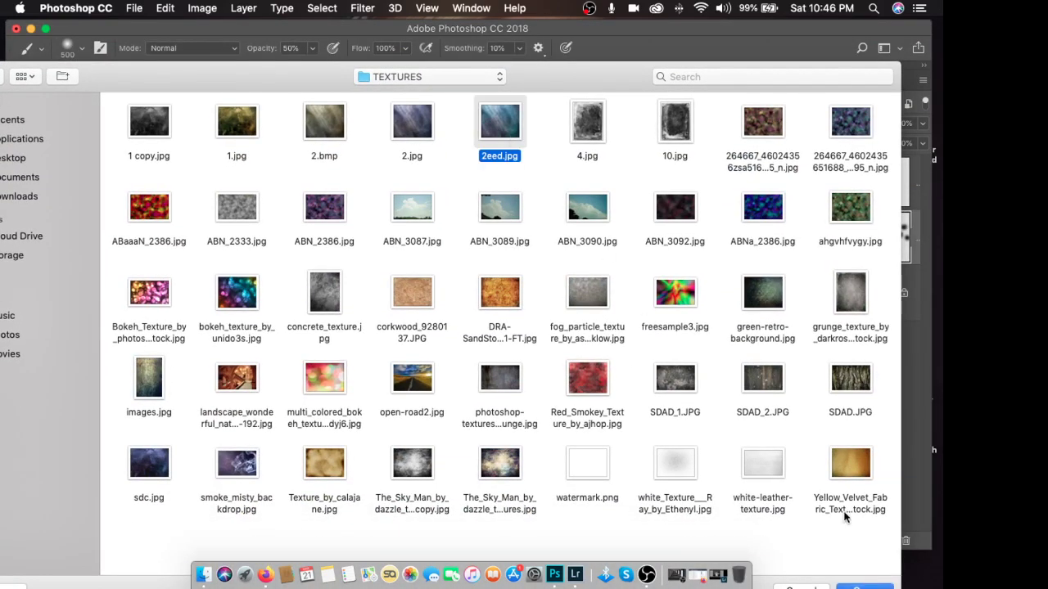
Step: Open 2eed.jpg, select the entire texture canvas and copy it
key("Return")
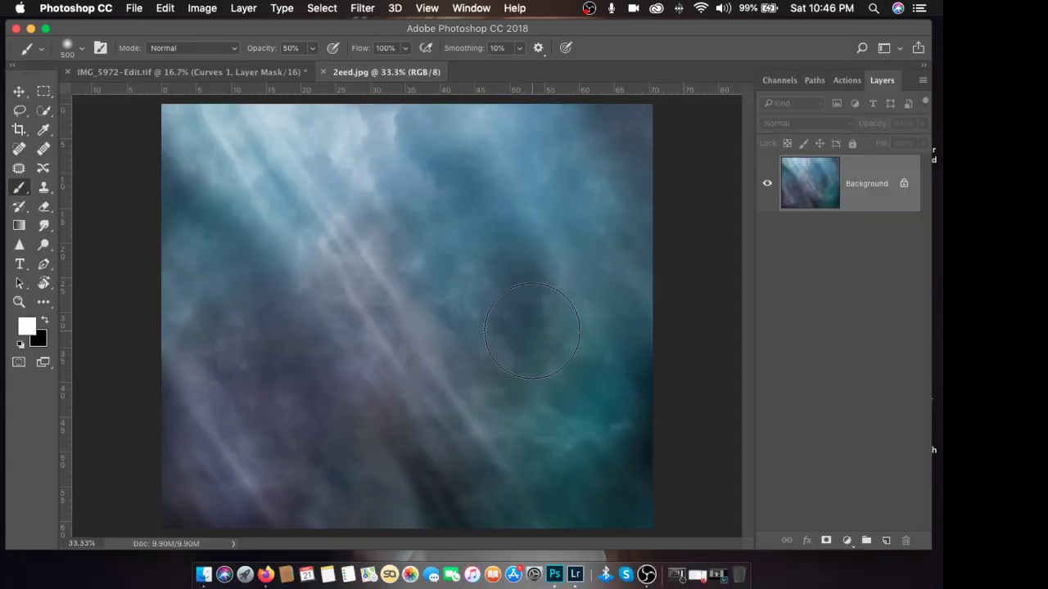
key("v")
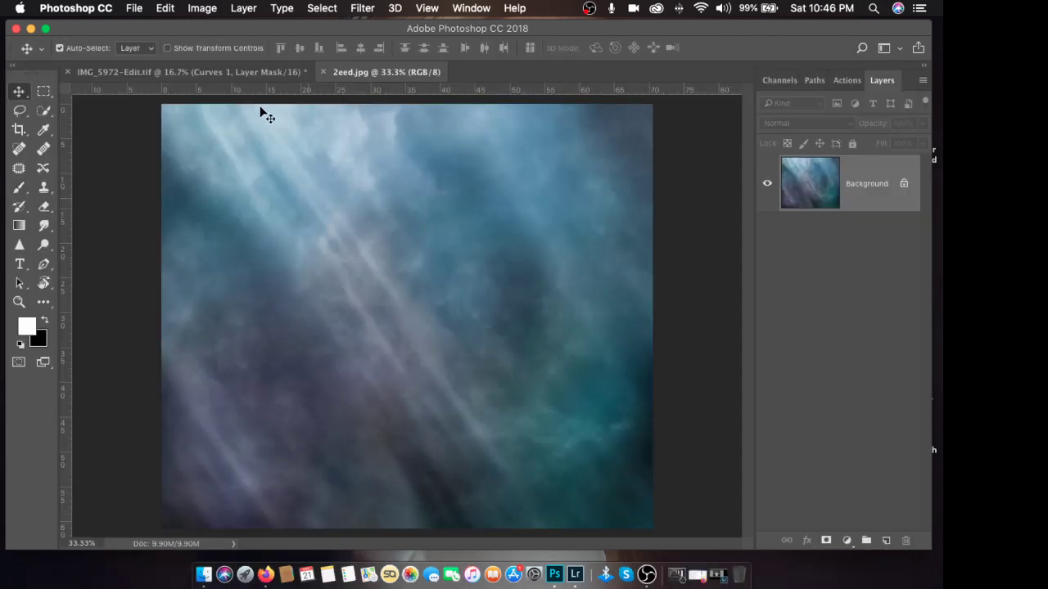
left_click(322, 8)
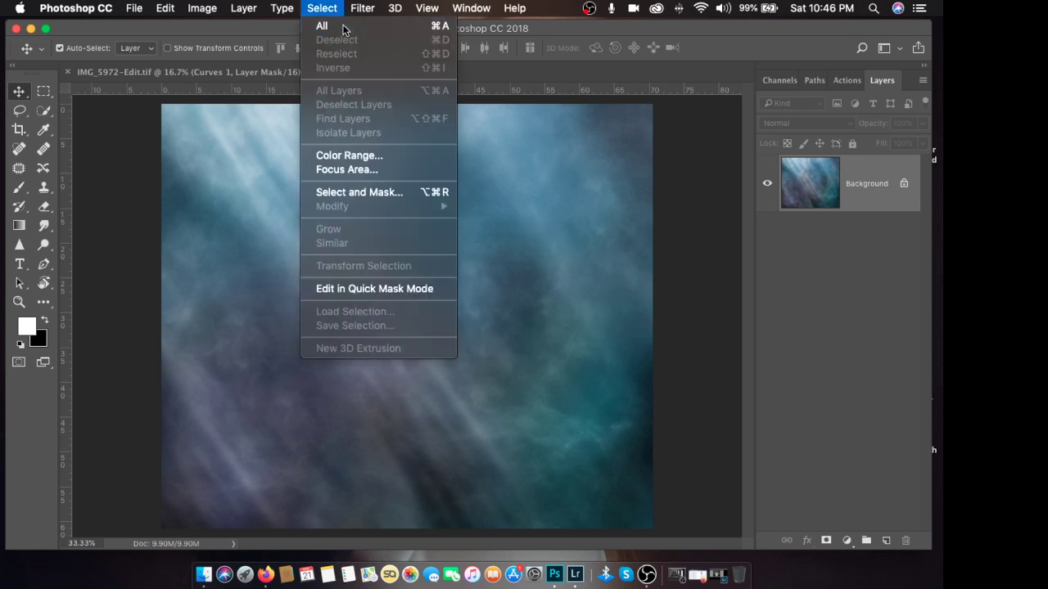
left_click(343, 30)
left_click(325, 10)
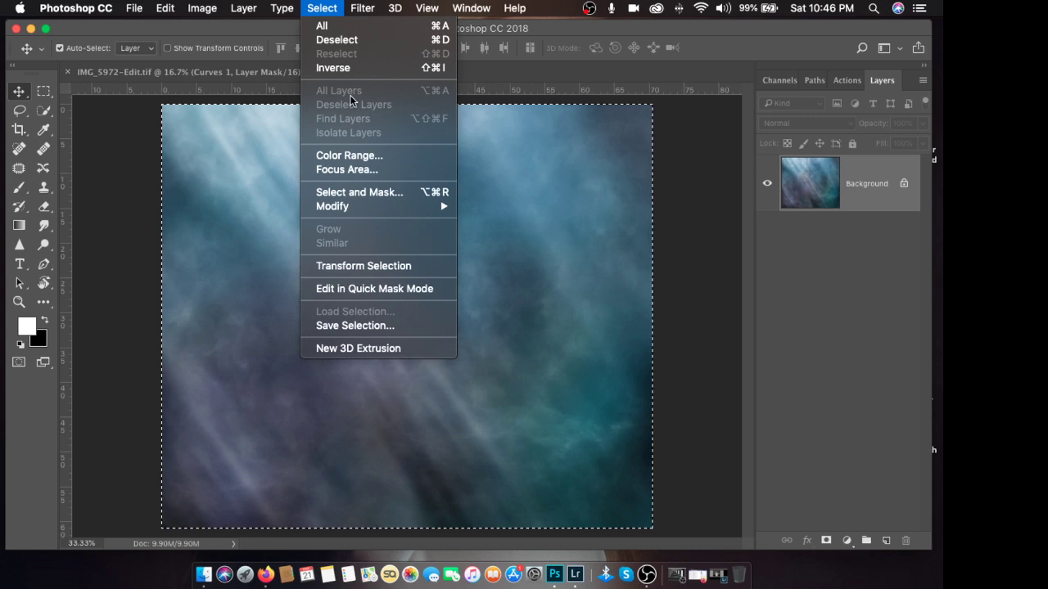
mouse_move(166, 8)
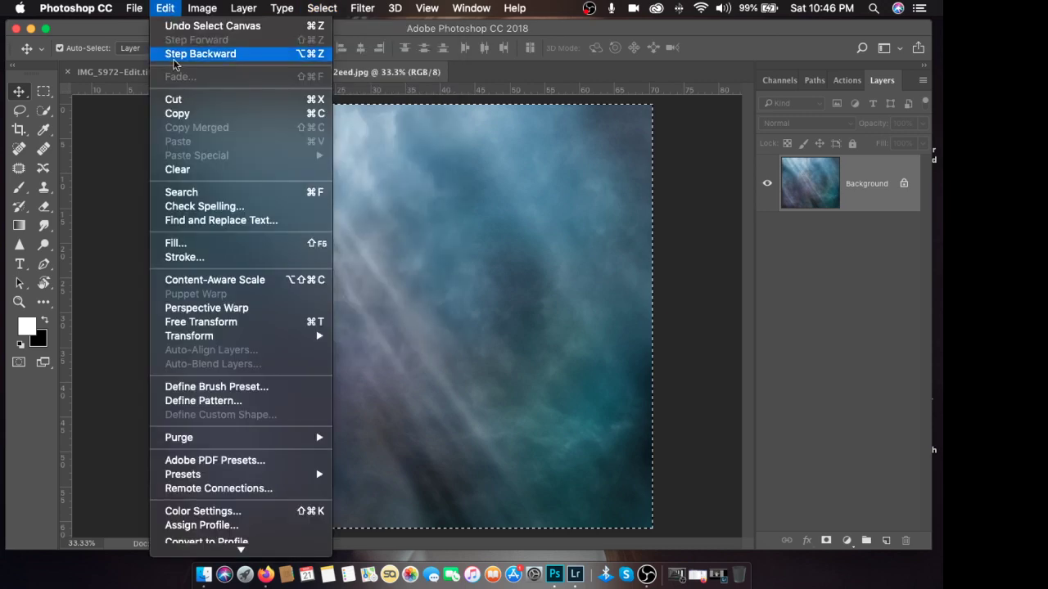
left_click(206, 114)
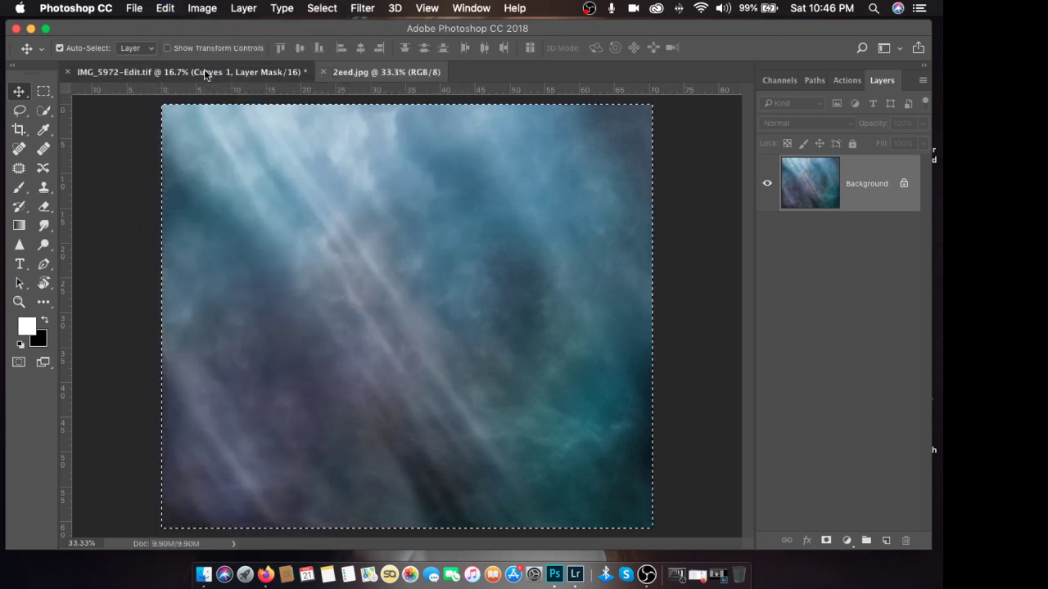
Step: Paste the texture into the portrait as a new layer and close the 2eed.jpg document
left_click(206, 73)
left_click(166, 8)
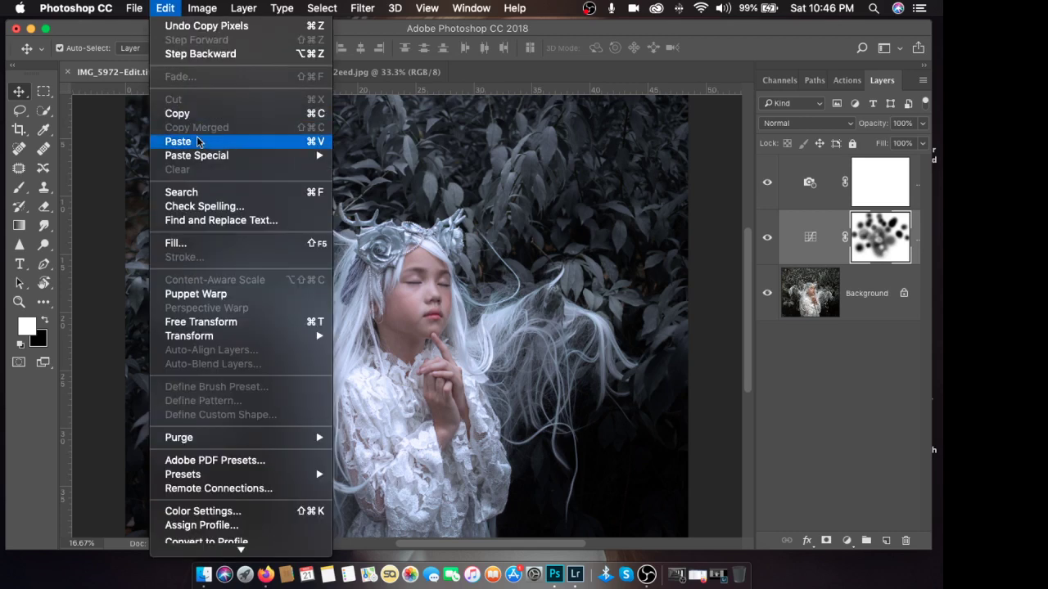
left_click(197, 142)
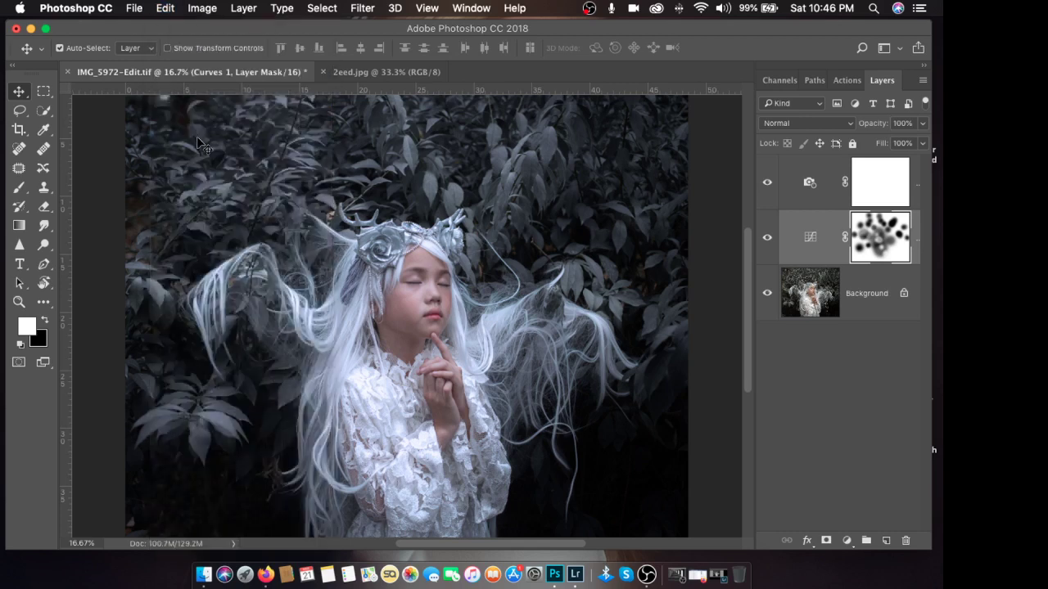
left_click(327, 73)
left_click(285, 72)
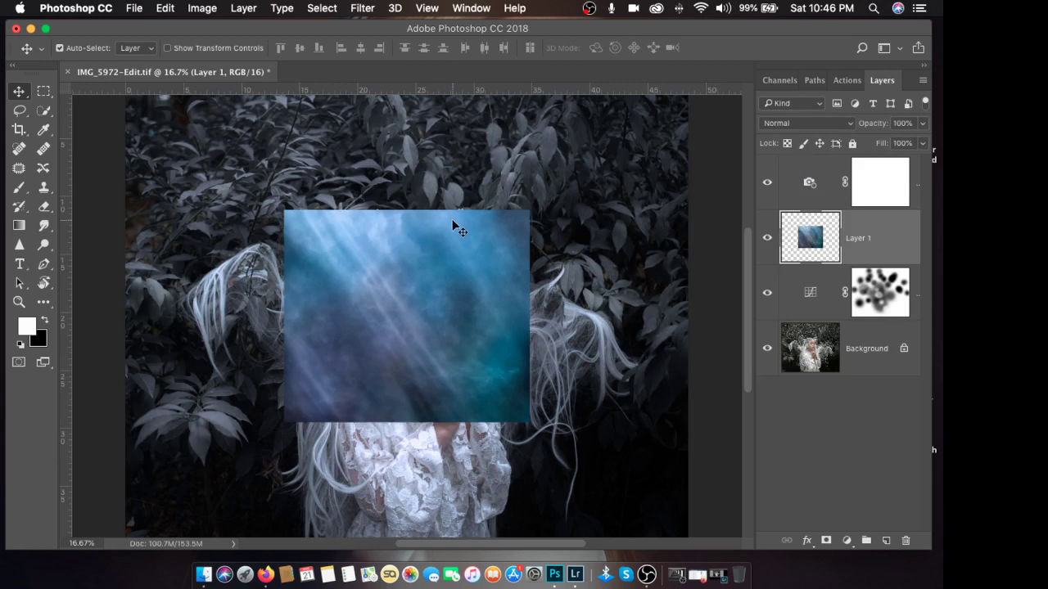
Step: Move Layer 1 up the layer stack and toggle its visibility to compare
key("super+minus")
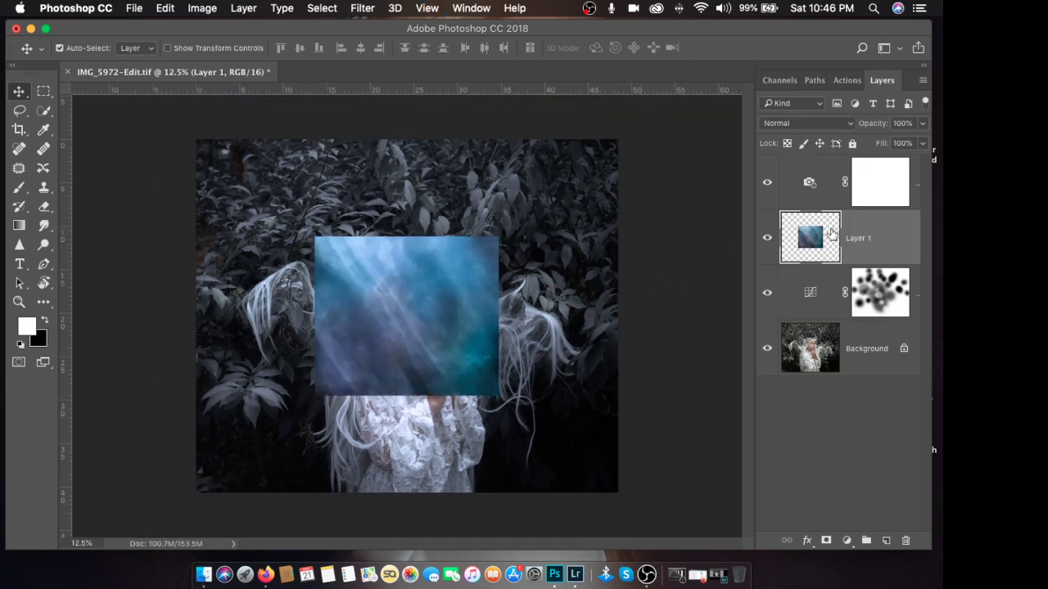
left_click_drag(830, 235, 854, 251)
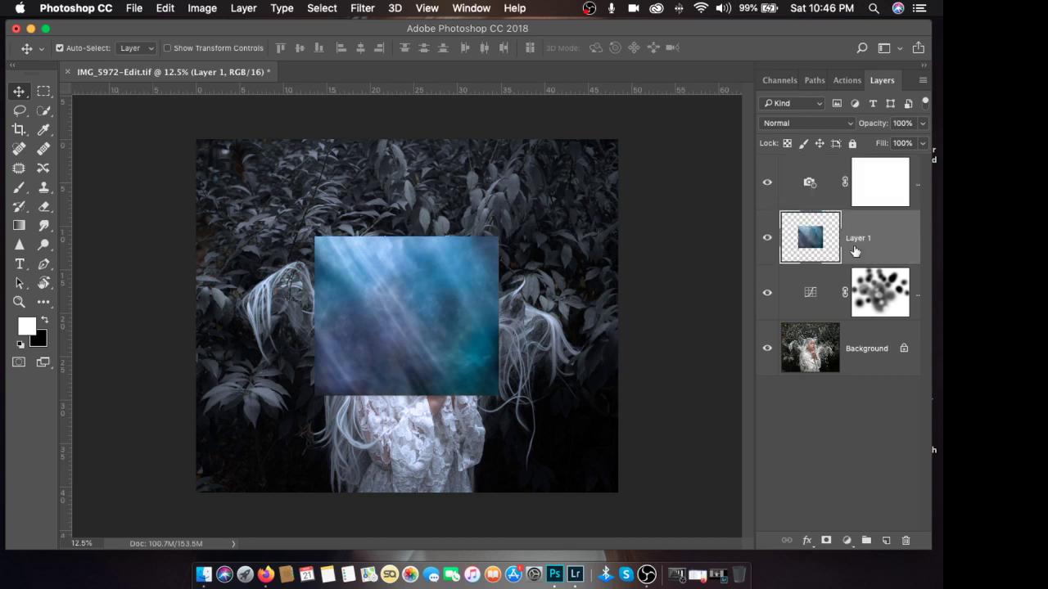
left_click(766, 239)
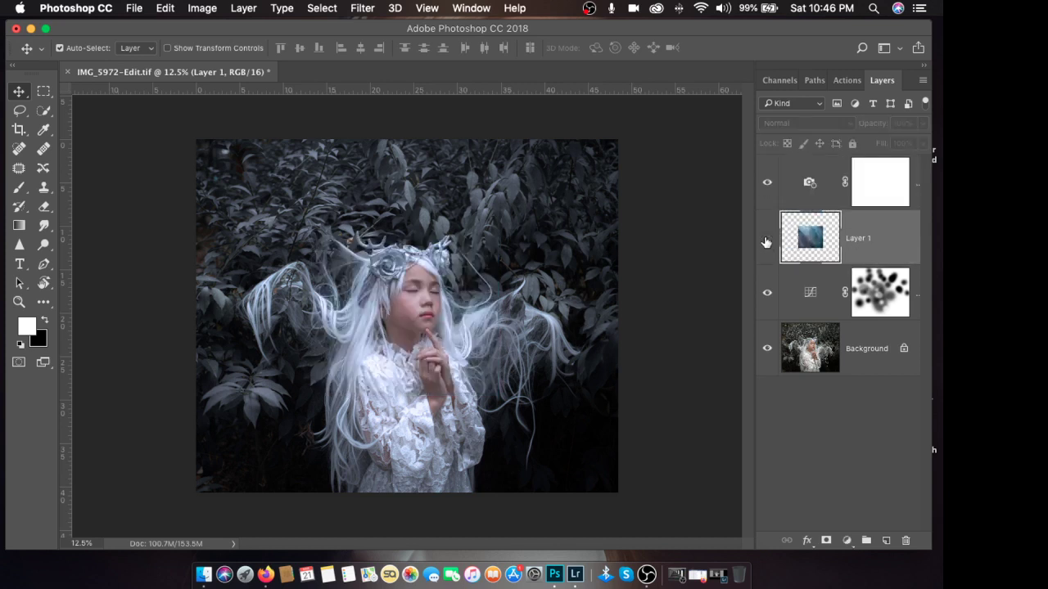
left_click(767, 238)
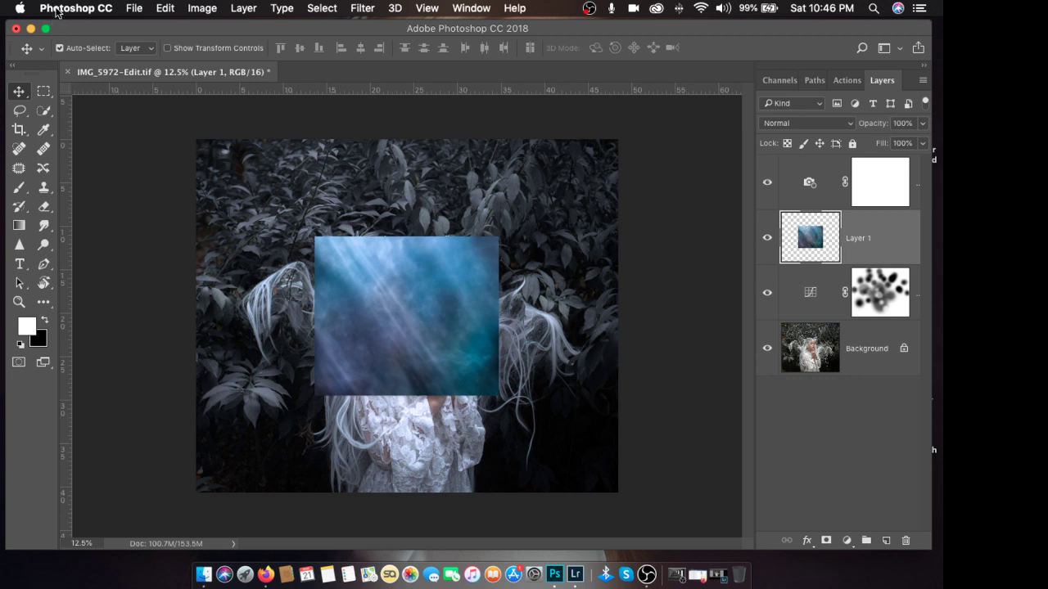
left_click(162, 7)
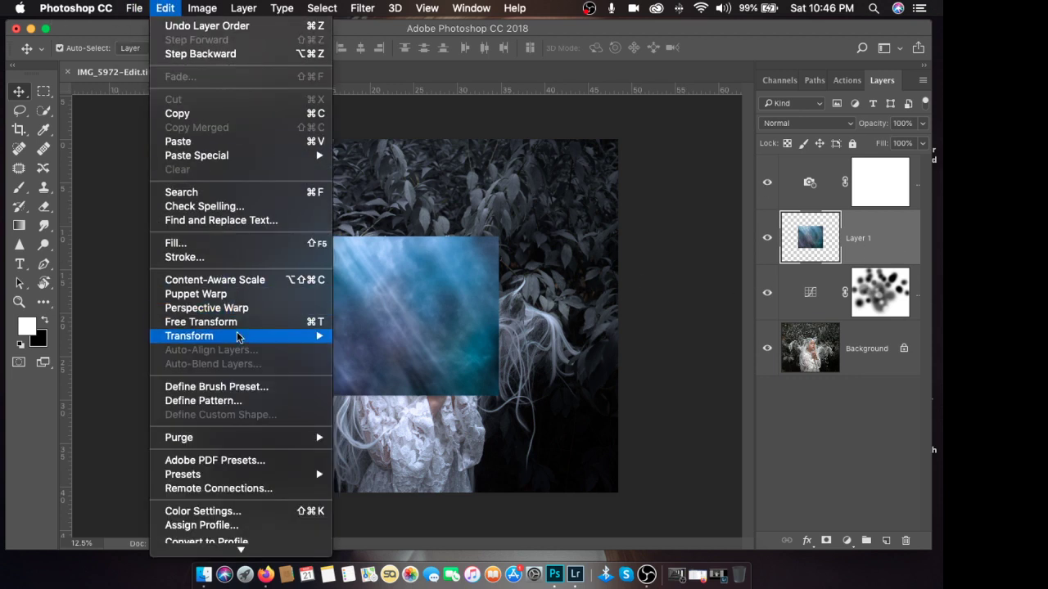
Step: Scale the light-ray texture up with Free Transform toward the canvas edges
left_click(291, 322)
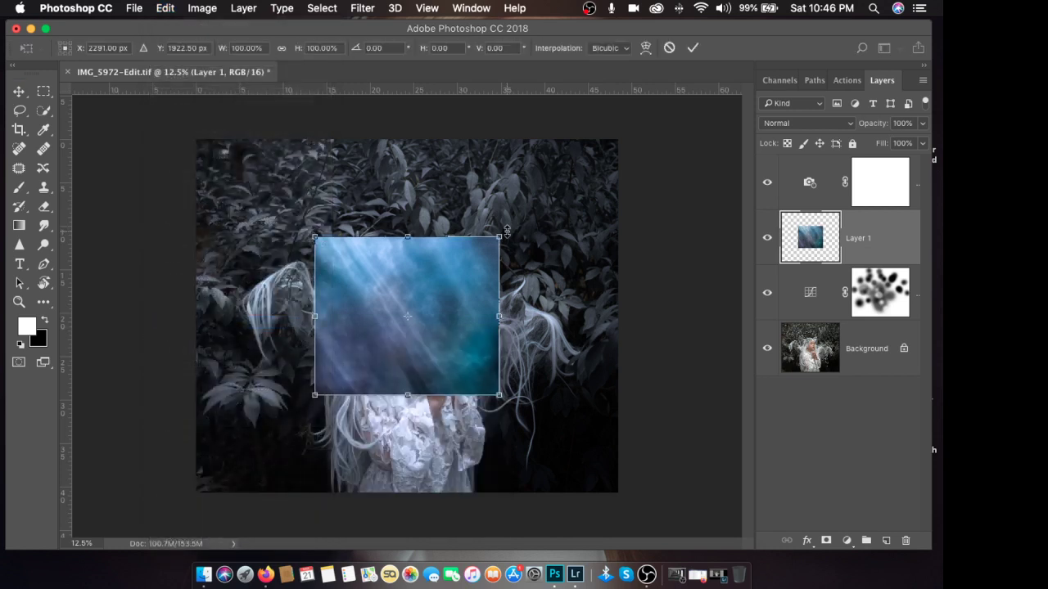
left_click_drag(502, 233, 530, 210)
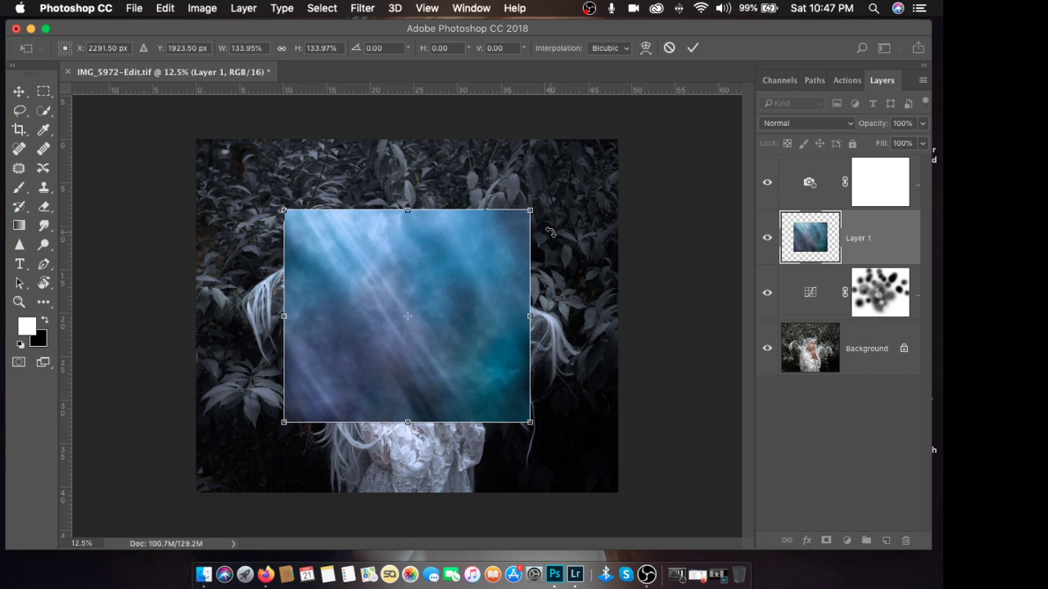
left_click_drag(531, 212, 636, 154)
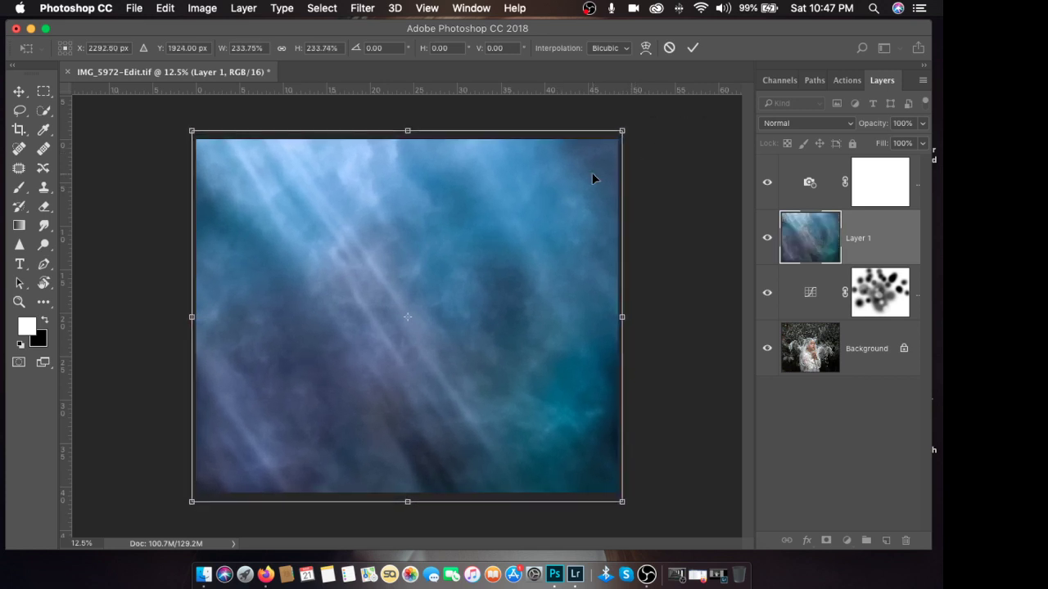
key("Return")
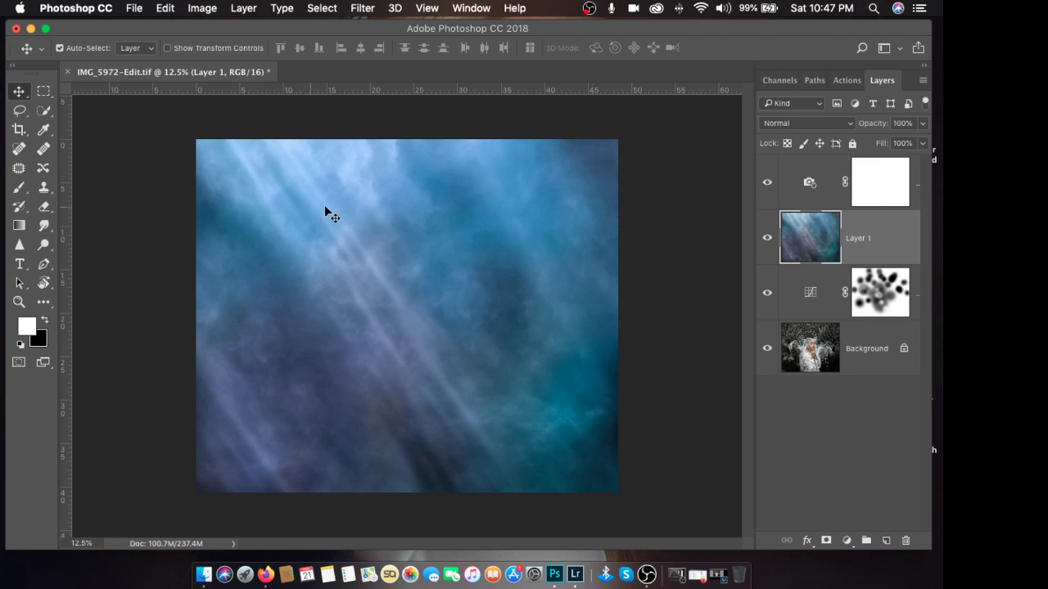
Step: Reposition the texture over the canvas and stretch its right side out to the edge
left_click_drag(313, 445, 324, 428)
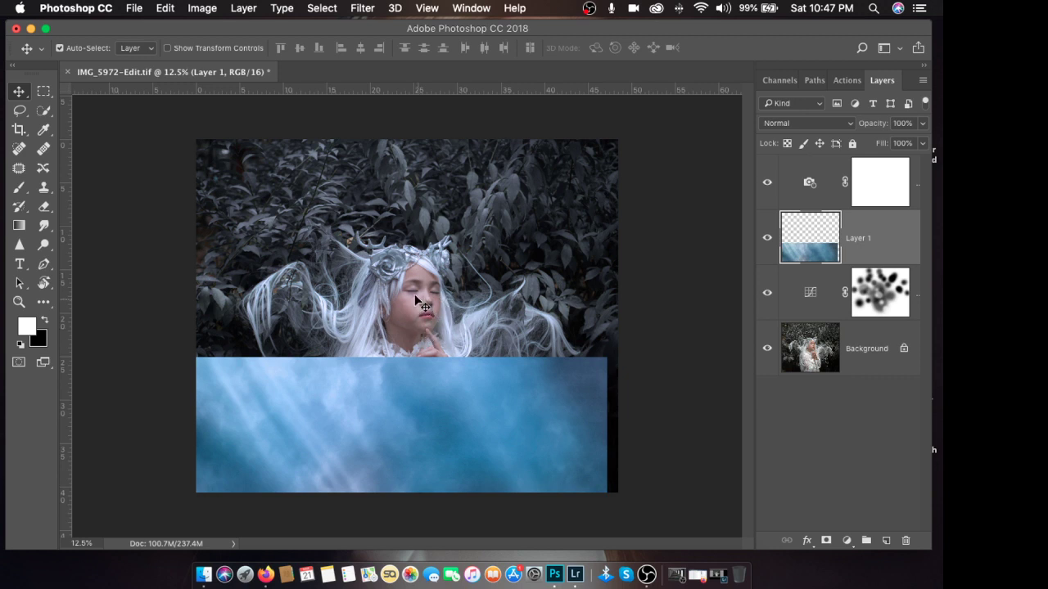
left_click_drag(416, 412, 422, 221)
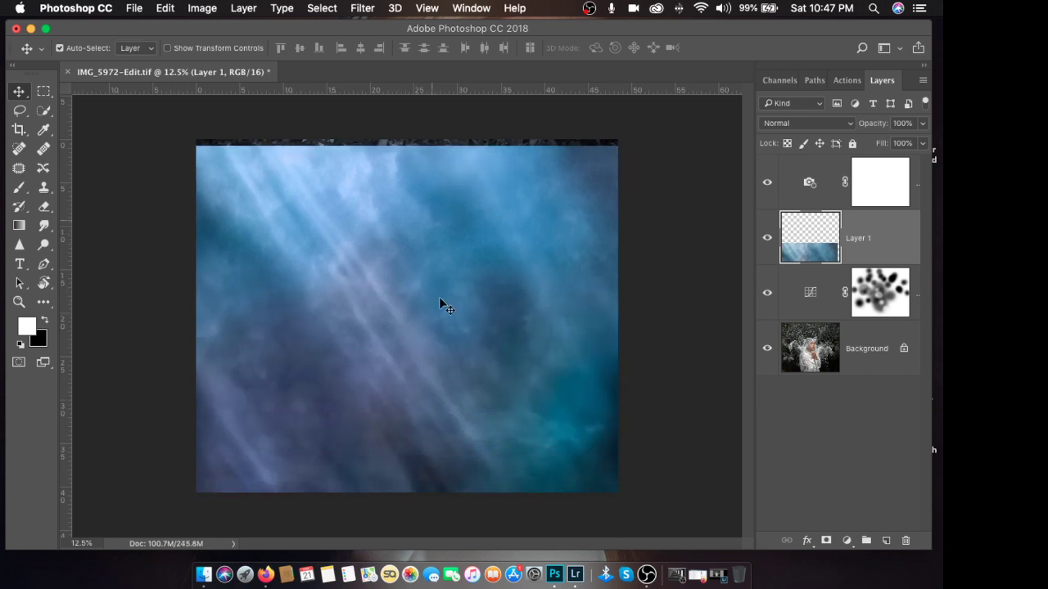
left_click_drag(439, 302, 446, 283)
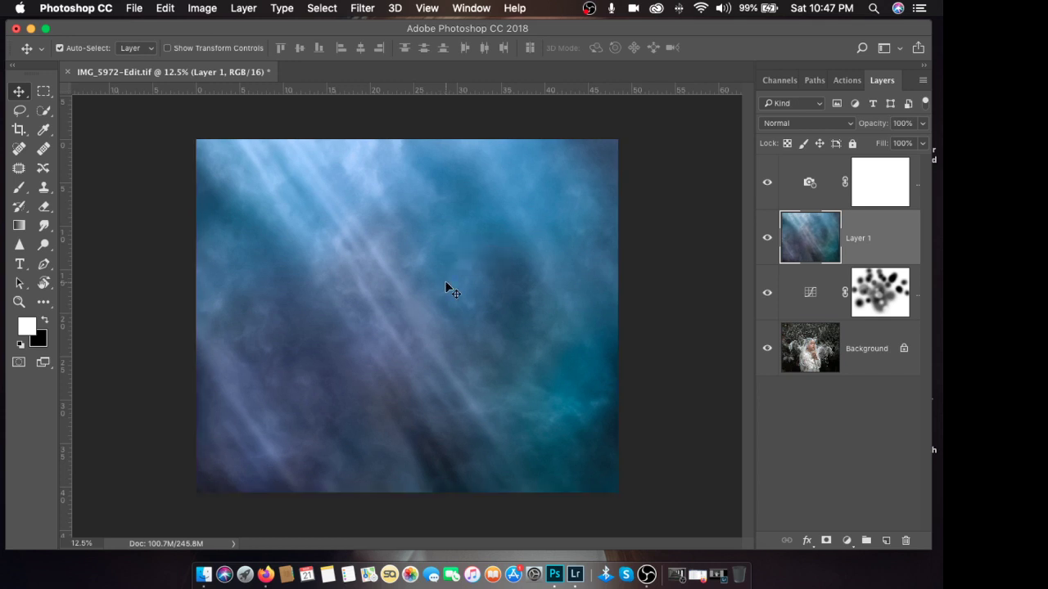
key("super+t")
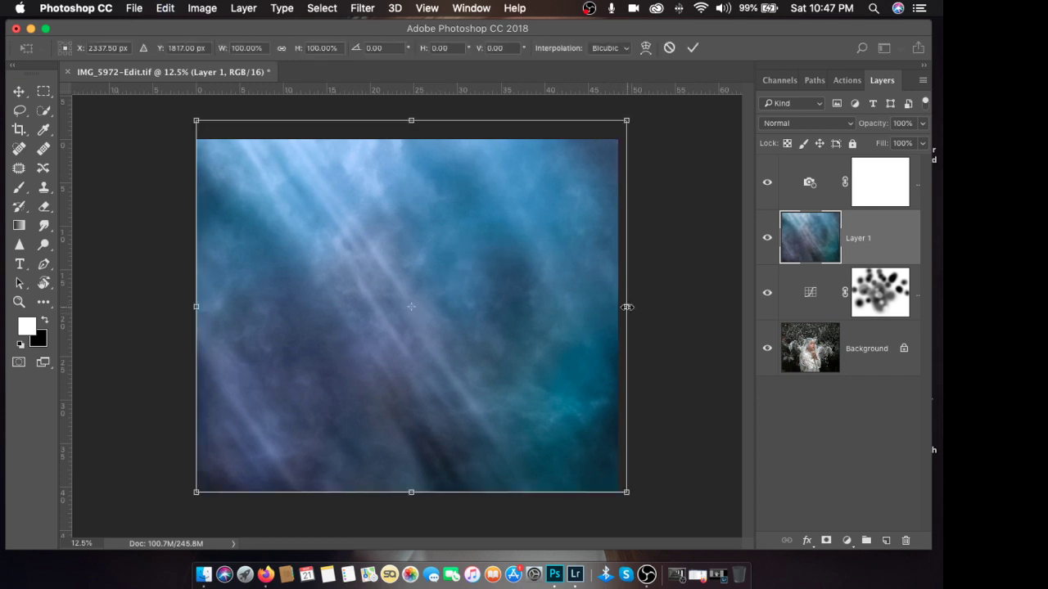
left_click_drag(626, 307, 654, 306)
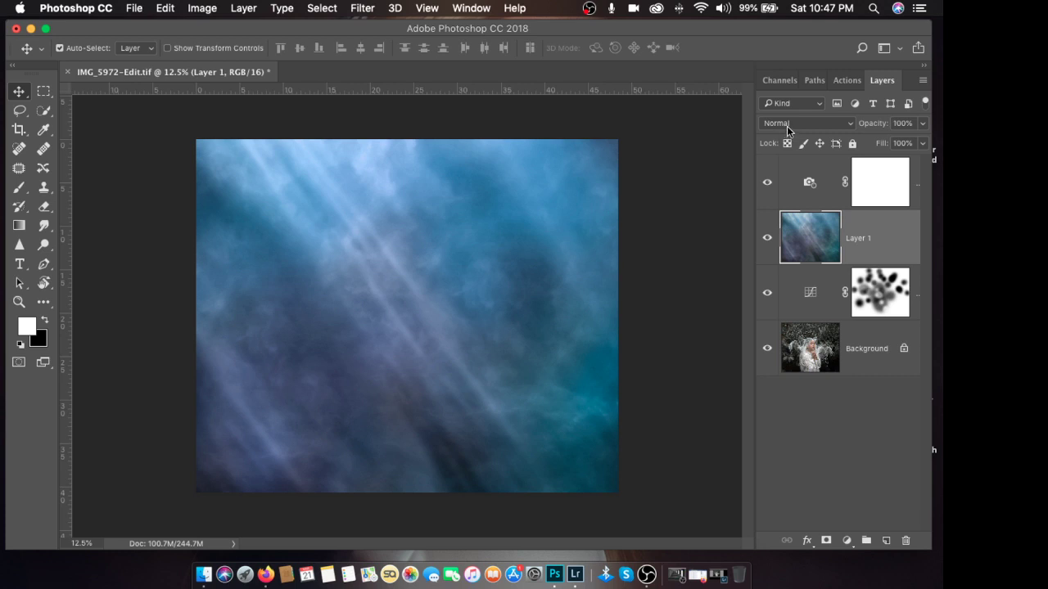
Step: Set the texture layer to Lighten blend mode and replace its white mask with an all-black mask
left_click(787, 125)
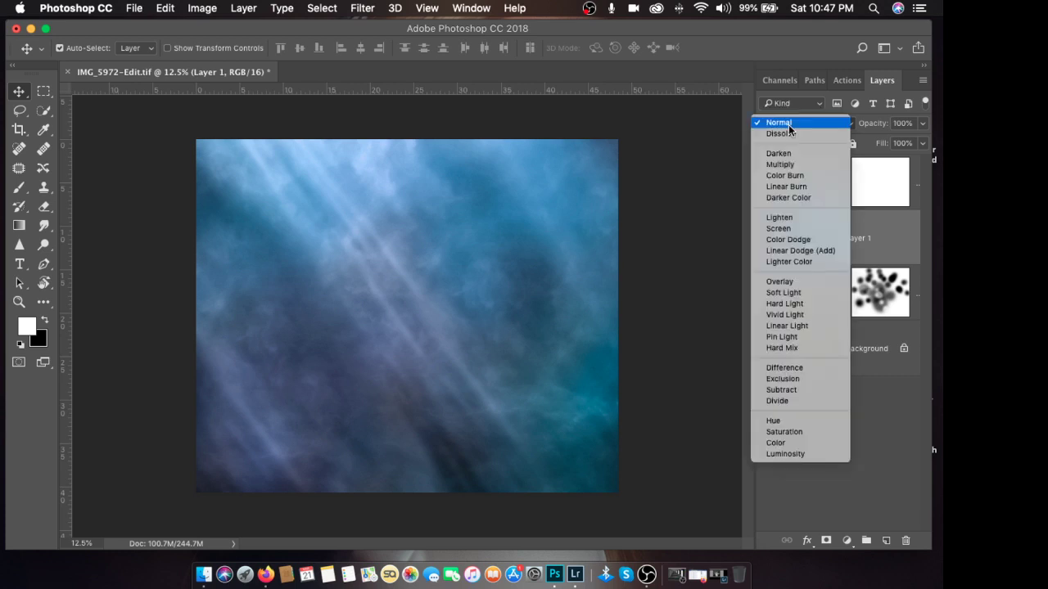
left_click(795, 217)
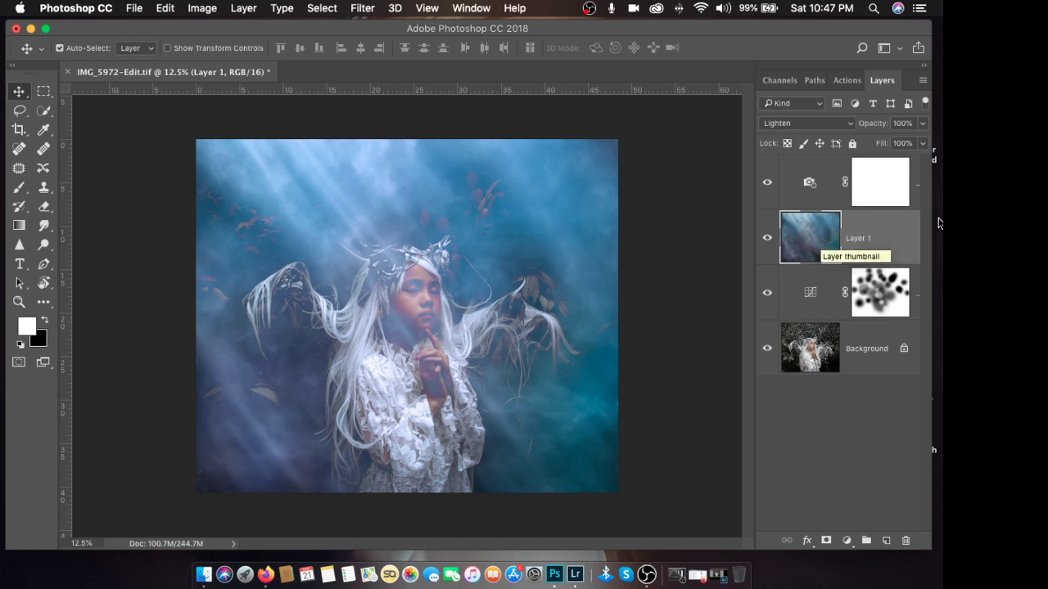
left_click(827, 541)
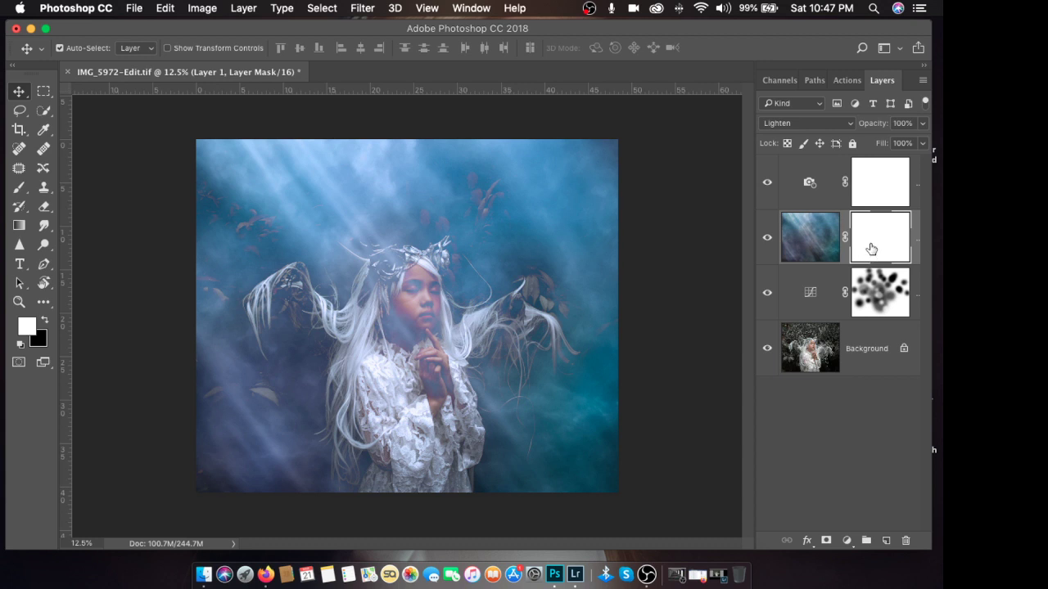
right_click(871, 249)
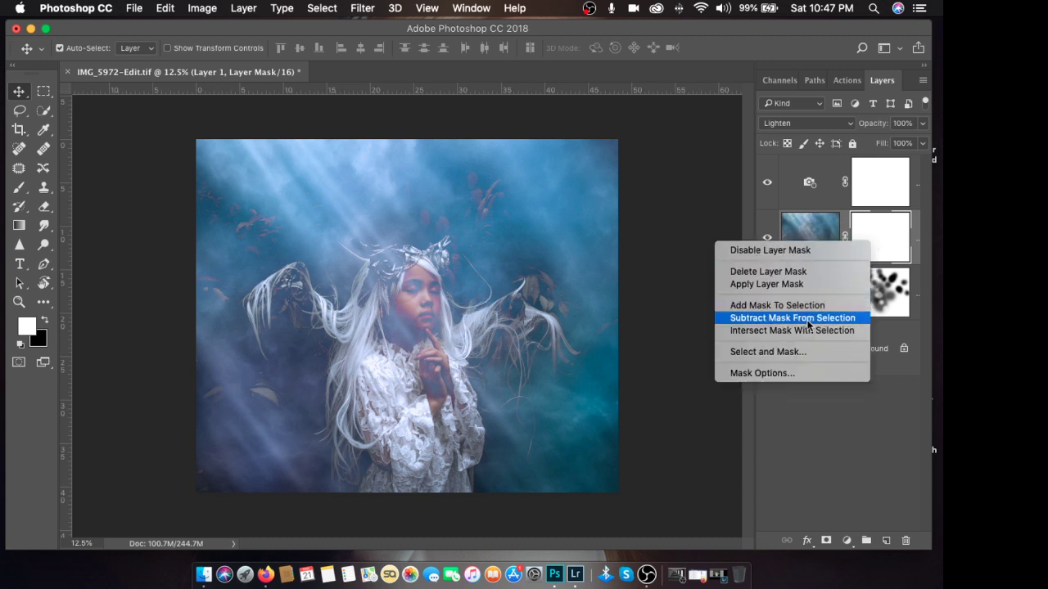
left_click(870, 391)
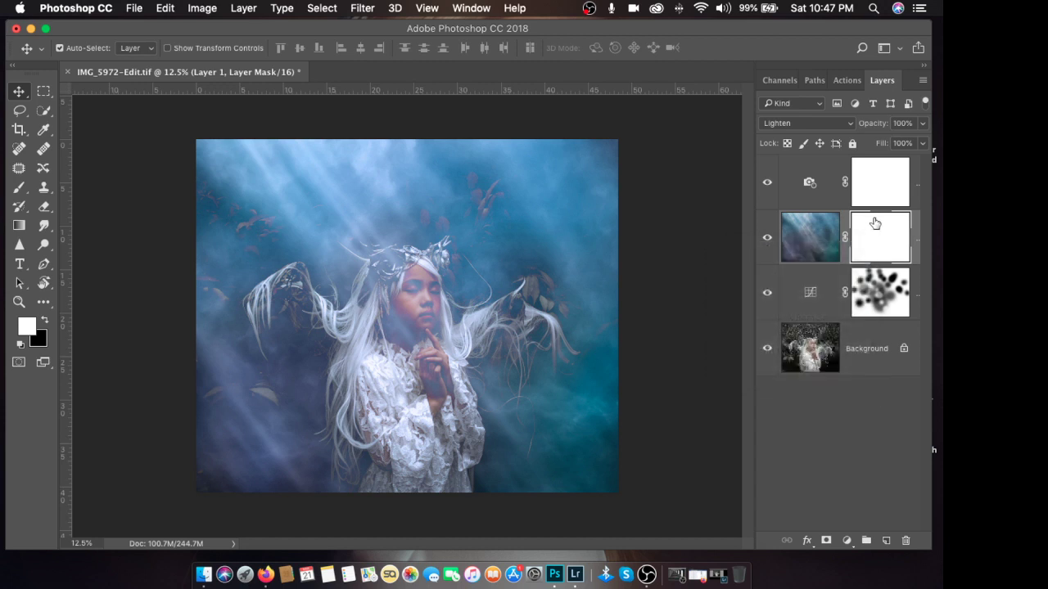
left_click_drag(876, 243, 906, 541)
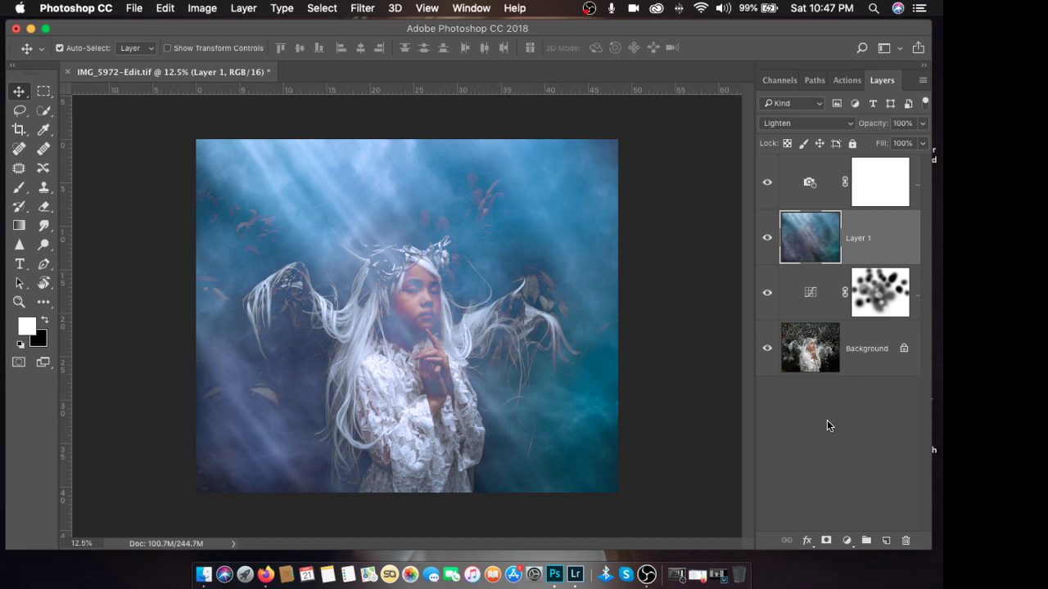
left_click(826, 541, "alt")
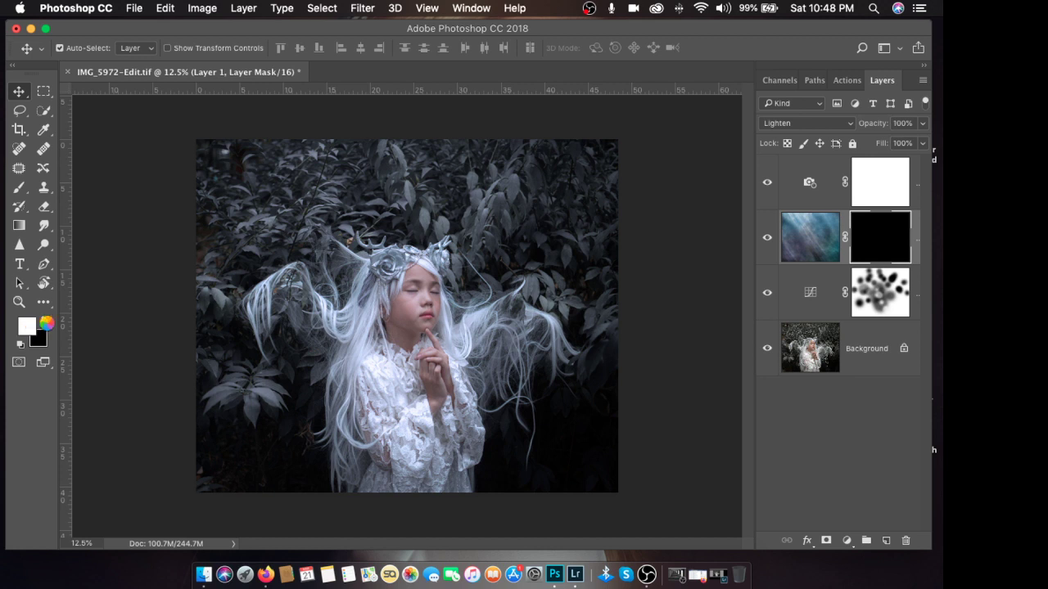
Step: Set up a 30% opacity, size 700 brush painting on the texture layer's mask
left_click(487, 326)
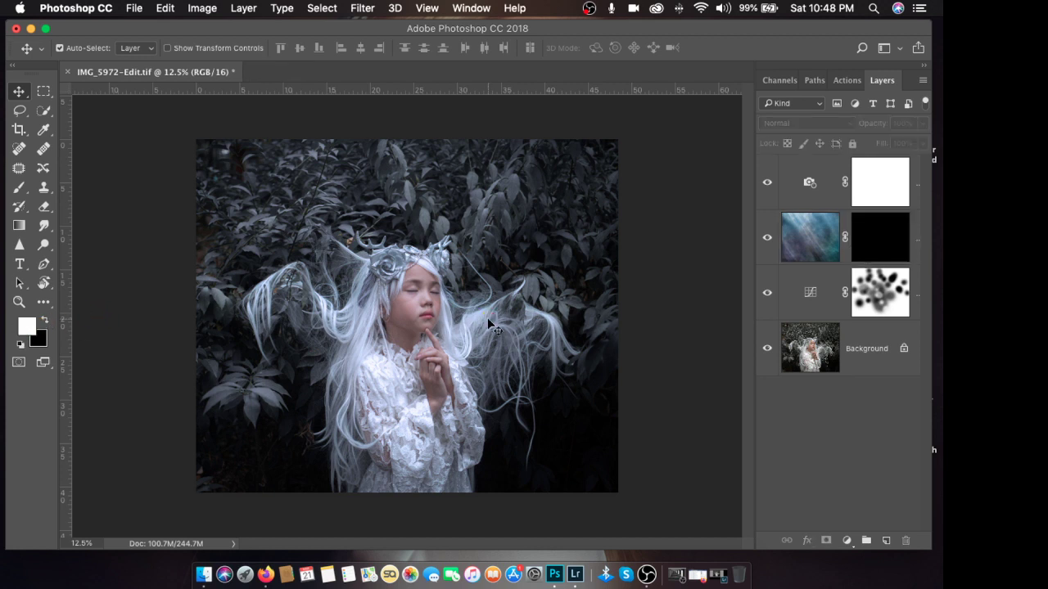
key("b")
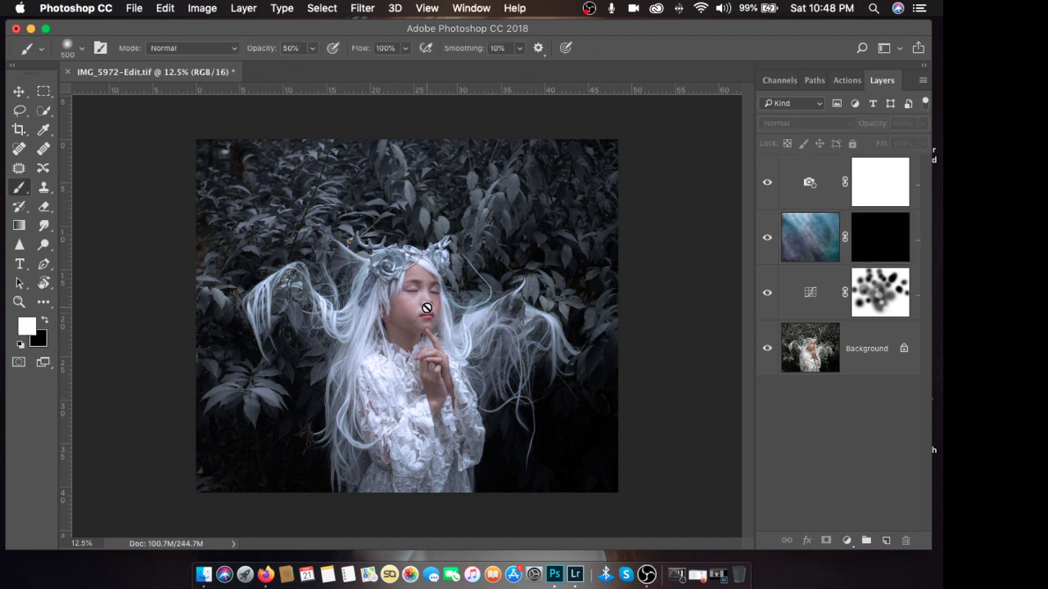
left_click(896, 243)
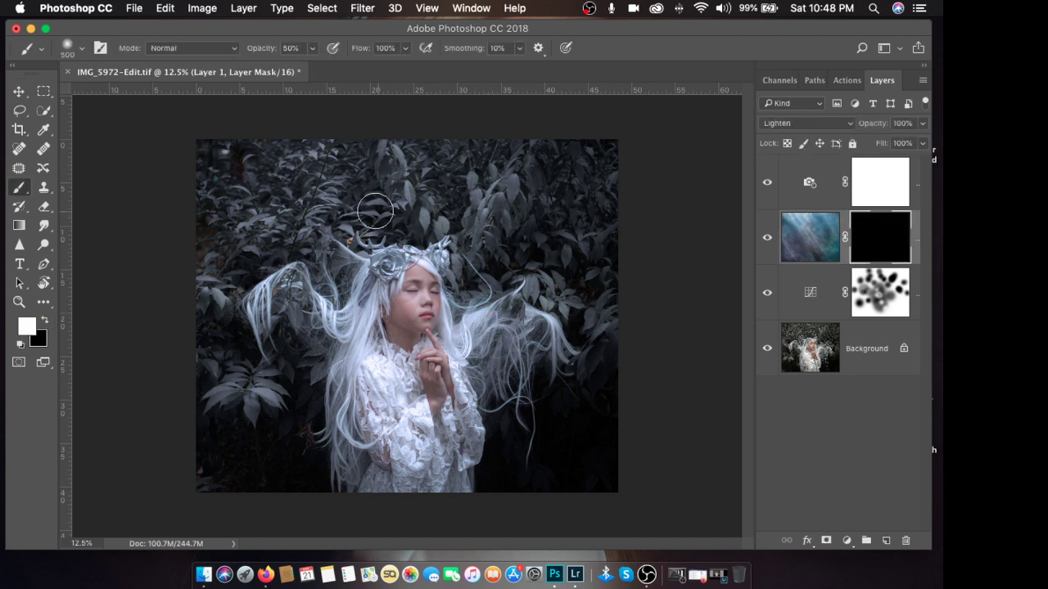
left_click(312, 48)
left_click_drag(315, 66, 298, 66)
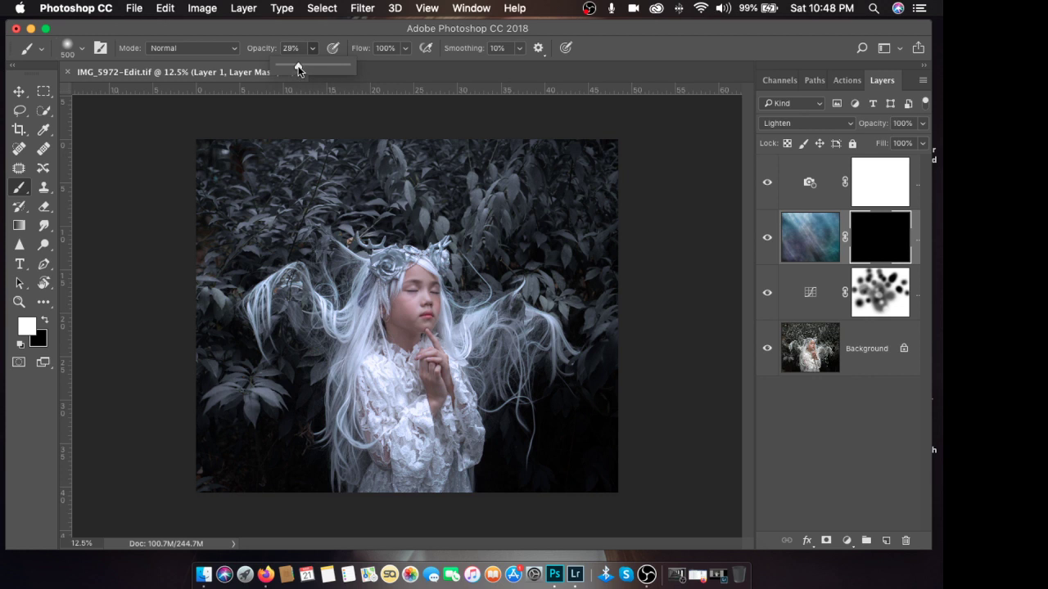
left_click(480, 163)
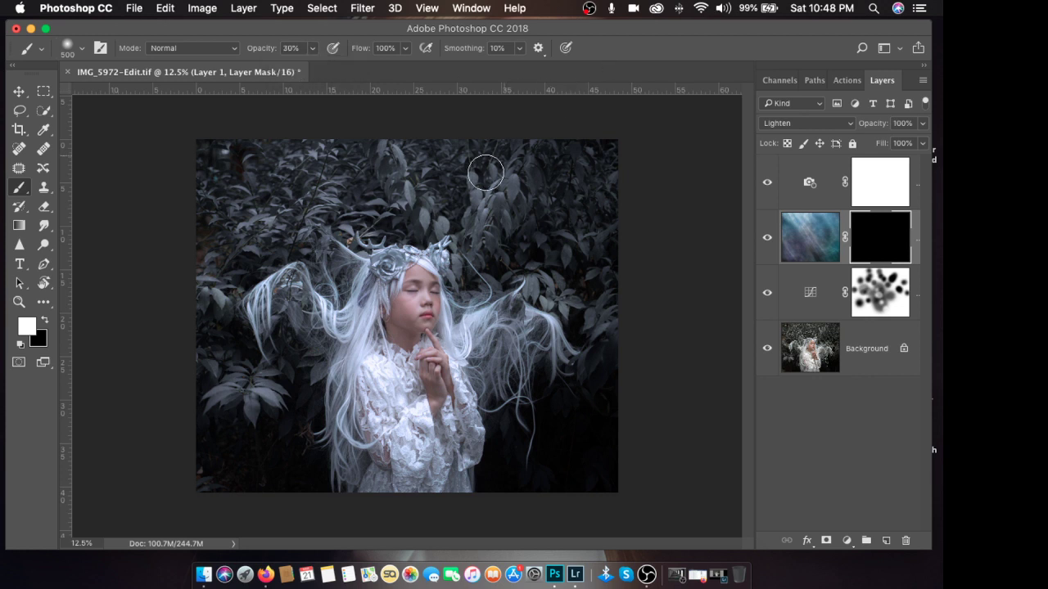
key("bracketright")
key("bracketright")
key("bracketright")
key("bracketright")
Step: Paint white along the left edge and lower-left corner, then enlarge the brush to 1200 at about 20% opacity
left_click_drag(234, 346, 201, 309)
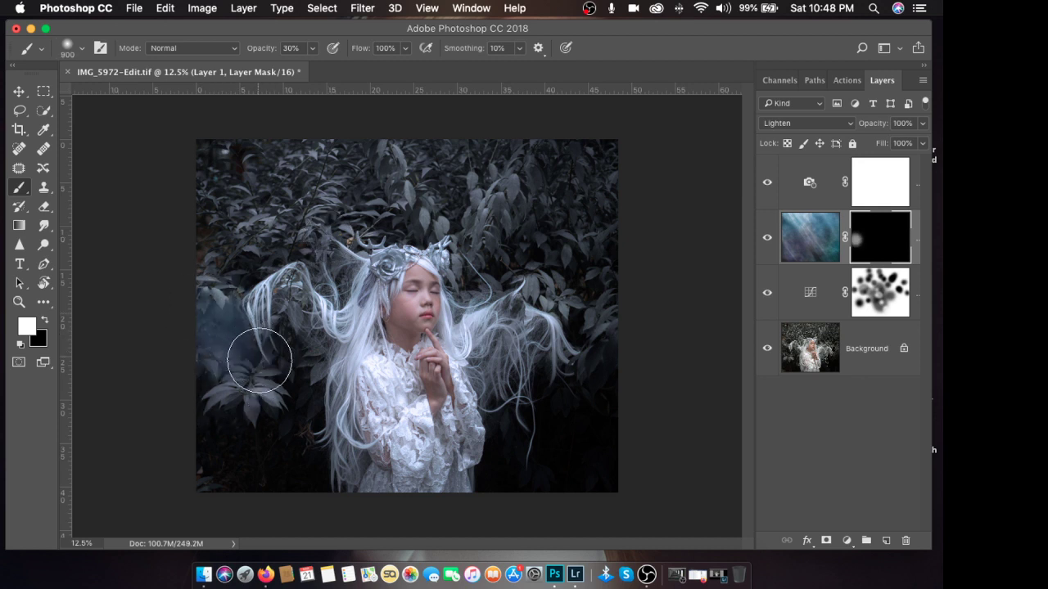
mouse_move(260, 360)
left_mouse_down()
mouse_move(300, 409)
mouse_move(243, 346)
mouse_move(314, 464)
mouse_move(251, 411)
mouse_move(276, 467)
mouse_move(232, 432)
mouse_move(215, 484)
mouse_move(233, 516)
left_mouse_up()
key("bracketright")
key("bracketright")
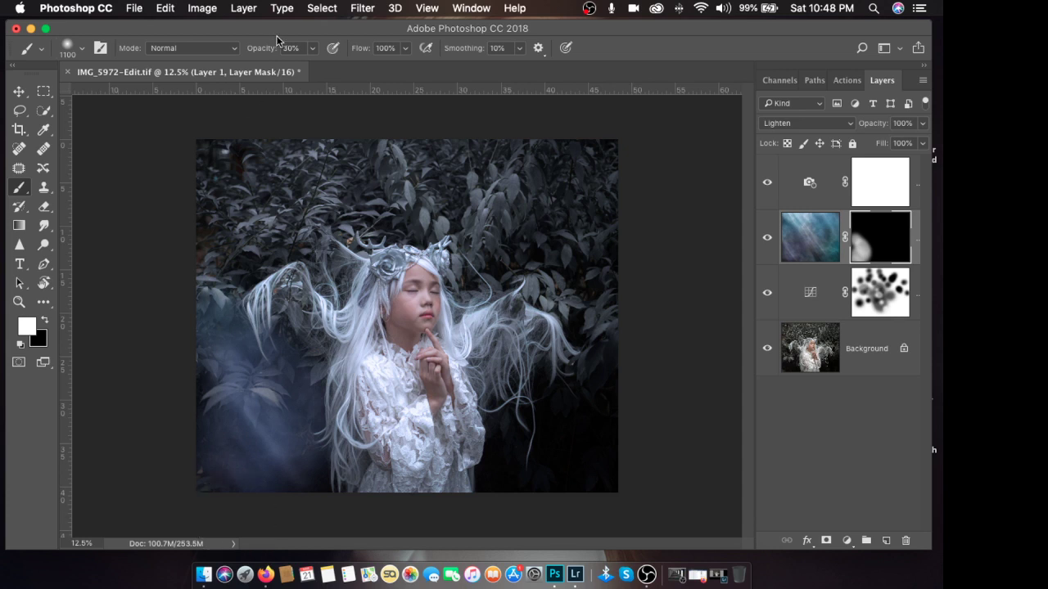
left_click(312, 49)
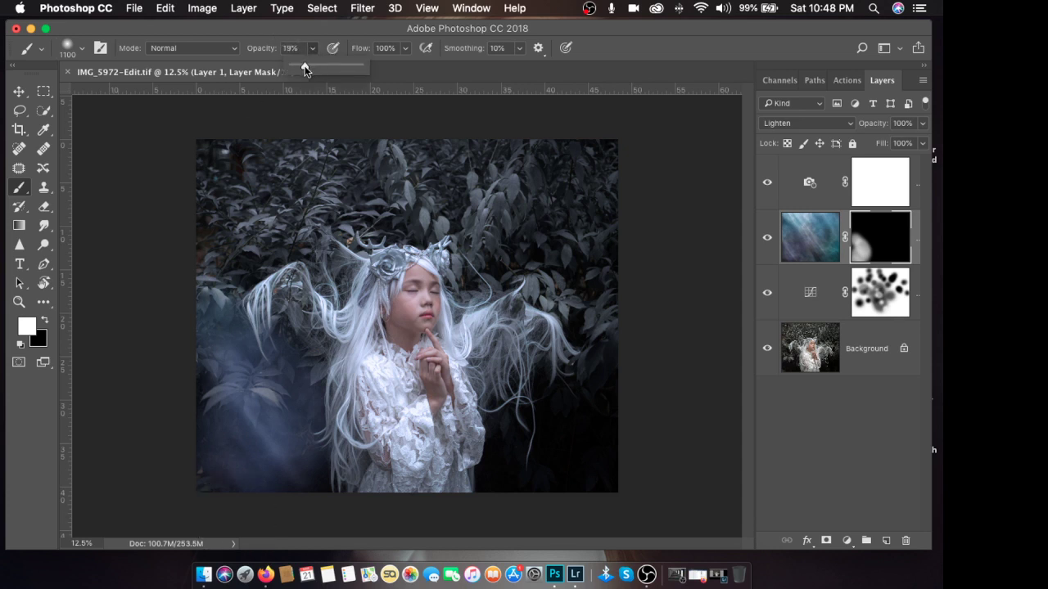
left_click(619, 51)
key("bracketright")
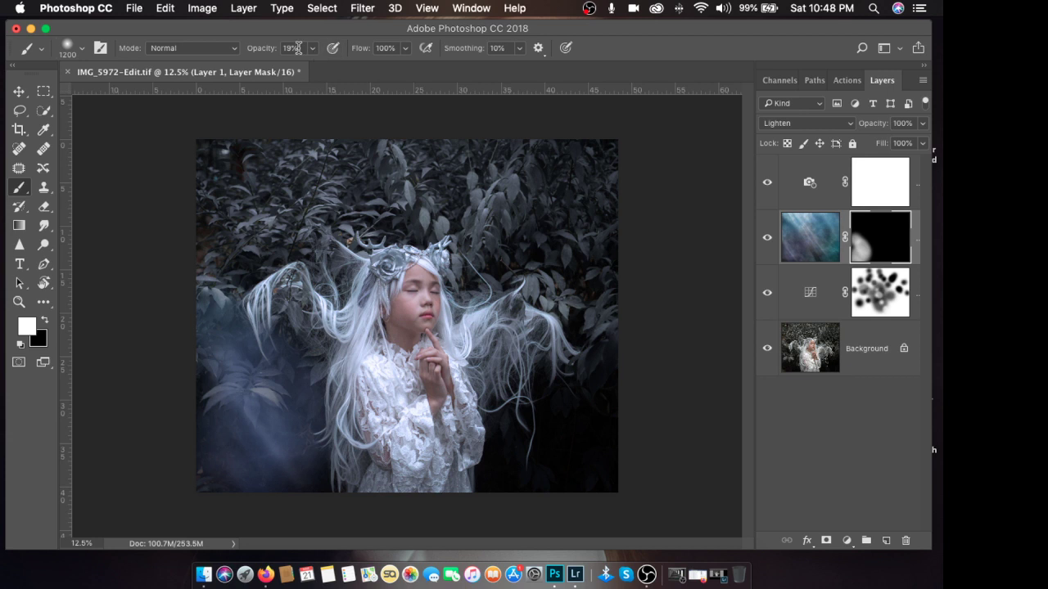
left_click(298, 48)
Step: Reveal rays over the upper-left foliage and hair, the bottom edge and the left edge
mouse_move(316, 175)
left_mouse_down()
mouse_move(309, 203)
mouse_move(229, 183)
mouse_move(236, 250)
mouse_move(232, 205)
left_mouse_up()
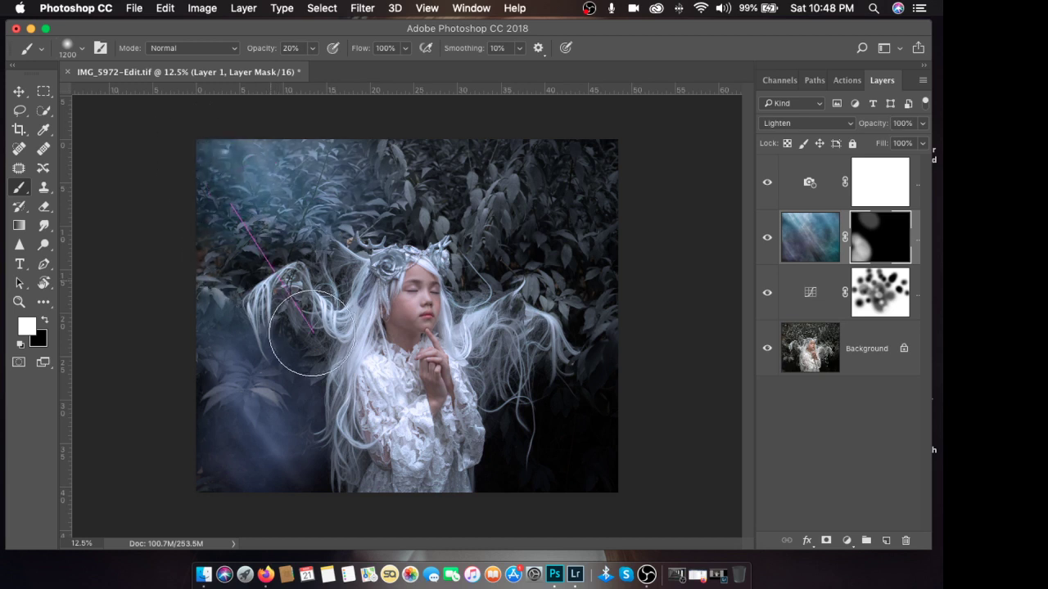
left_click(311, 334, "shift")
key("bracketleft")
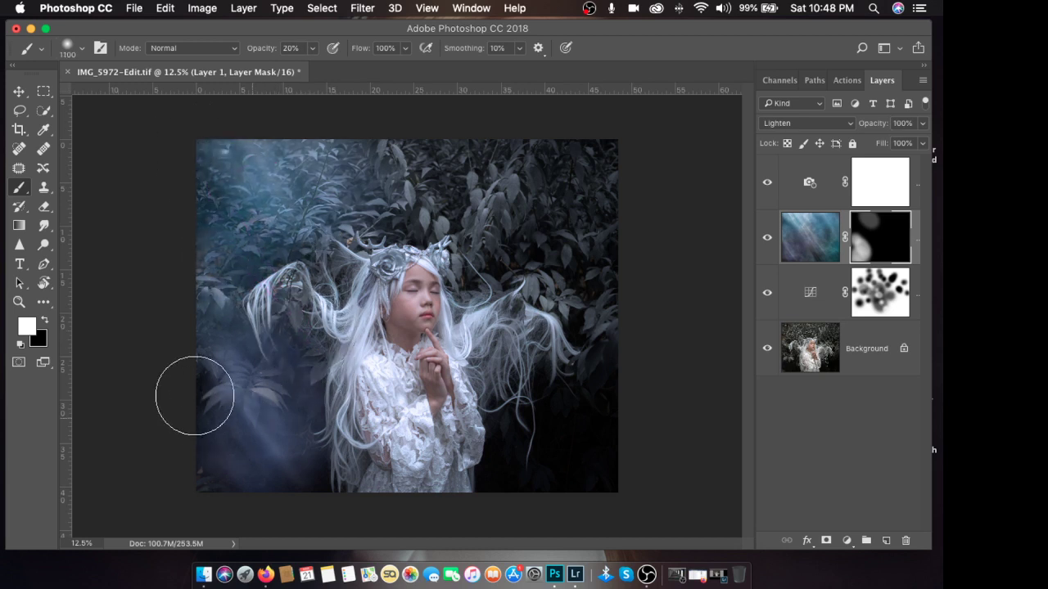
key("bracketleft")
key("bracketleft")
key("bracketleft")
key("bracketleft")
left_click_drag(299, 482, 315, 503)
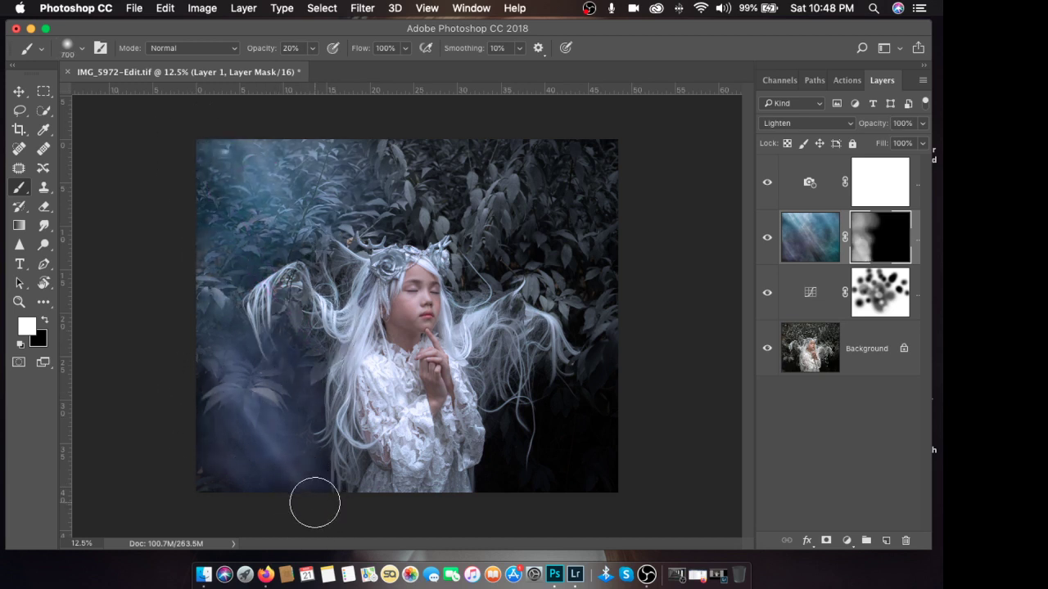
left_click_drag(206, 370, 193, 350)
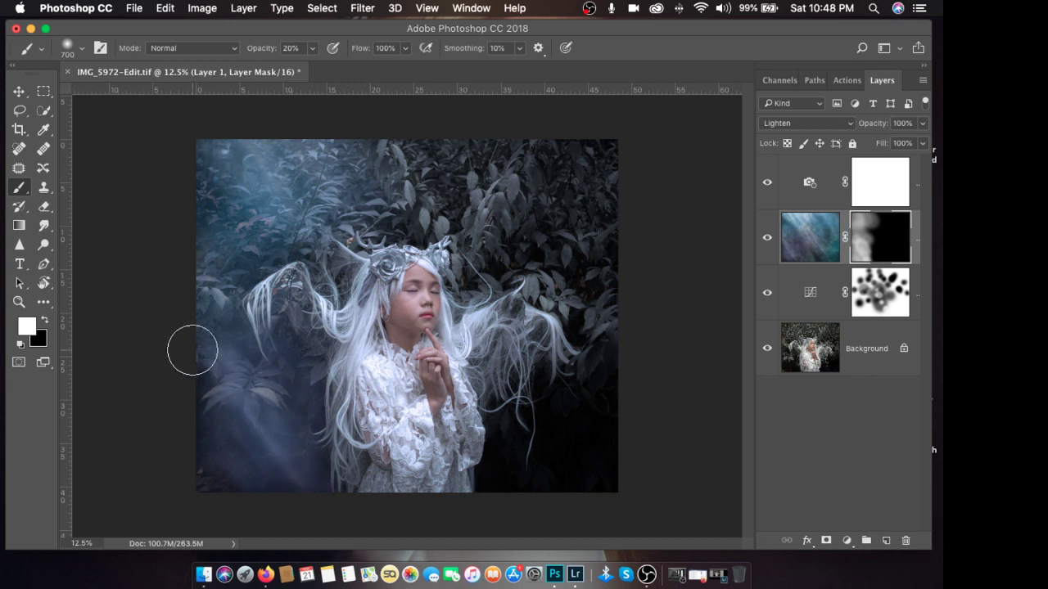
Step: Paint teal haze up the right side, over the upper-right leaves and across the top leaves
key("bracketright")
key("bracketright")
key("bracketright")
mouse_move(543, 409)
left_mouse_down()
mouse_move(532, 448)
mouse_move(561, 505)
mouse_move(511, 485)
left_mouse_up()
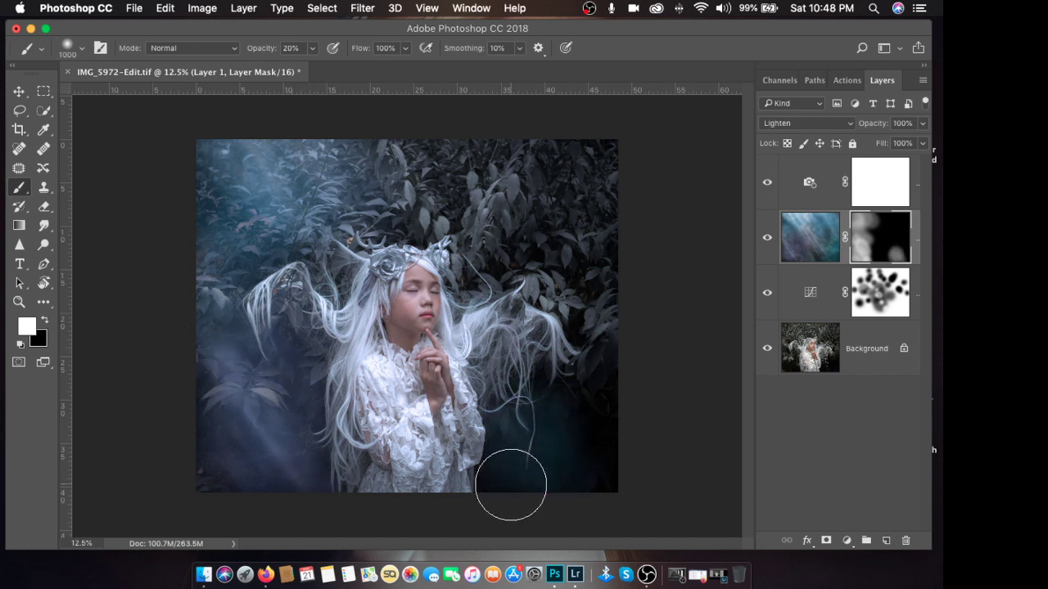
left_click_drag(568, 374, 566, 251)
key("bracketright")
key("bracketright")
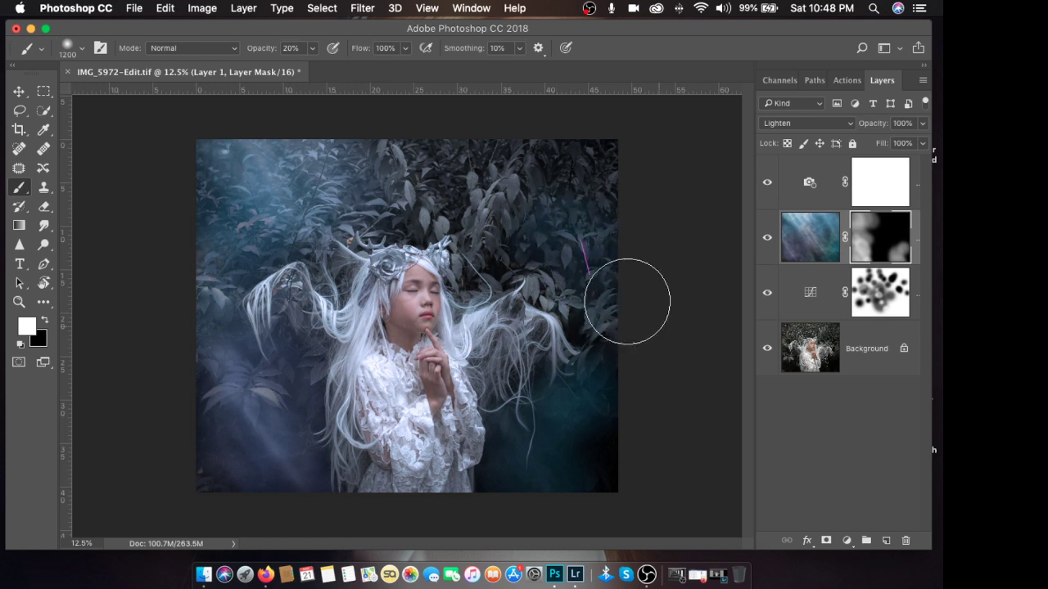
left_click_drag(636, 363, 568, 253)
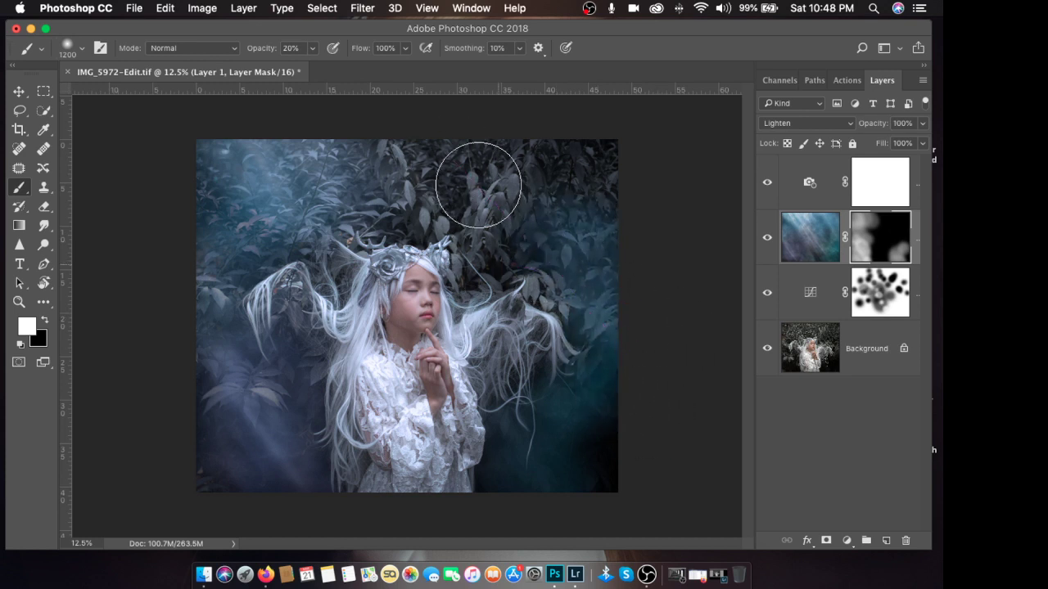
mouse_move(478, 185)
left_mouse_down()
mouse_move(445, 122)
mouse_move(449, 140)
left_mouse_up()
key("bracketleft")
key("bracketleft")
key("bracketleft")
key("bracketleft")
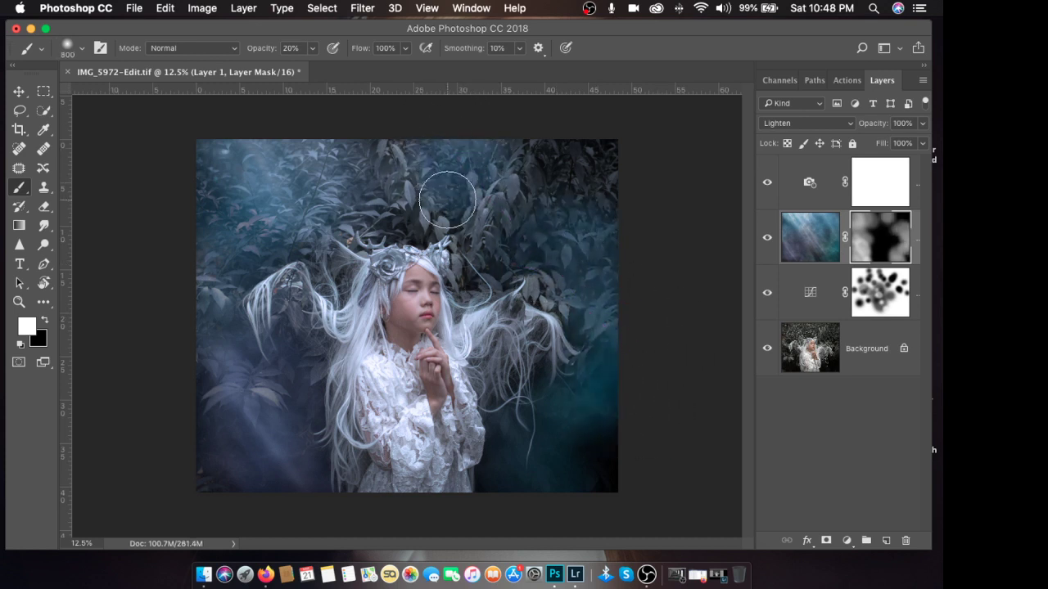
key("bracketright")
mouse_move(580, 158)
left_mouse_down()
mouse_move(613, 178)
mouse_move(388, 229)
mouse_move(327, 182)
mouse_move(241, 140)
mouse_move(328, 257)
mouse_move(315, 176)
mouse_move(319, 190)
mouse_move(283, 136)
mouse_move(323, 212)
mouse_move(340, 262)
mouse_move(335, 287)
mouse_move(207, 146)
mouse_move(222, 225)
mouse_move(198, 191)
mouse_move(221, 245)
mouse_move(257, 243)
mouse_move(299, 339)
left_mouse_up()
Step: Strengthen the upper-left light ray and reveal texture over the girl's left hair and shoulder
key("bracketleft")
key("bracketleft")
key("bracketleft")
key("bracketright")
key("bracketright")
key("bracketleft")
key("bracketleft")
key("bracketleft")
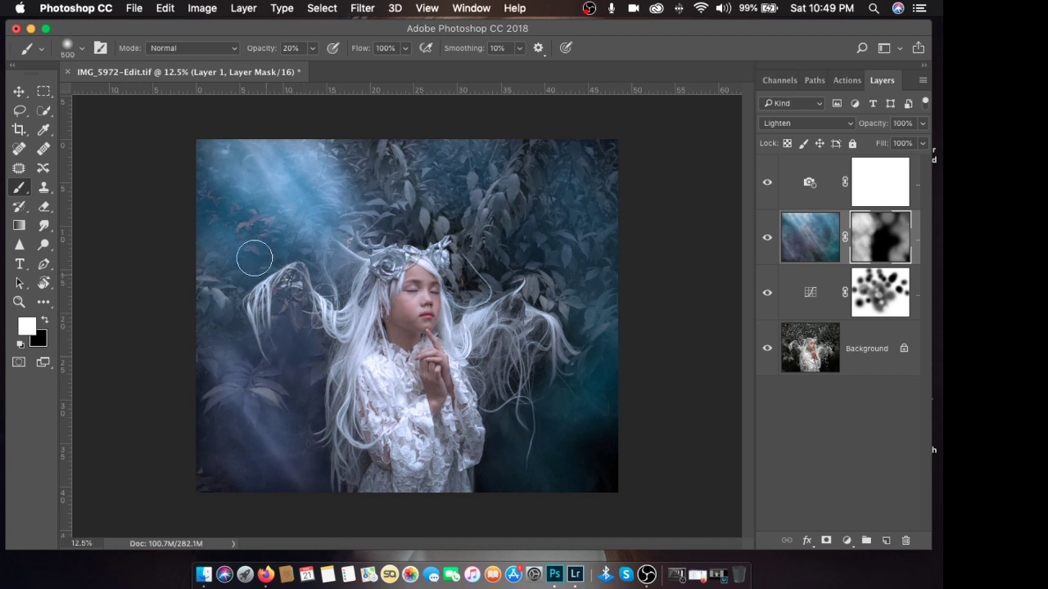
mouse_move(254, 259)
left_mouse_down()
mouse_move(221, 197)
mouse_move(192, 347)
mouse_move(220, 376)
mouse_move(251, 466)
left_mouse_up()
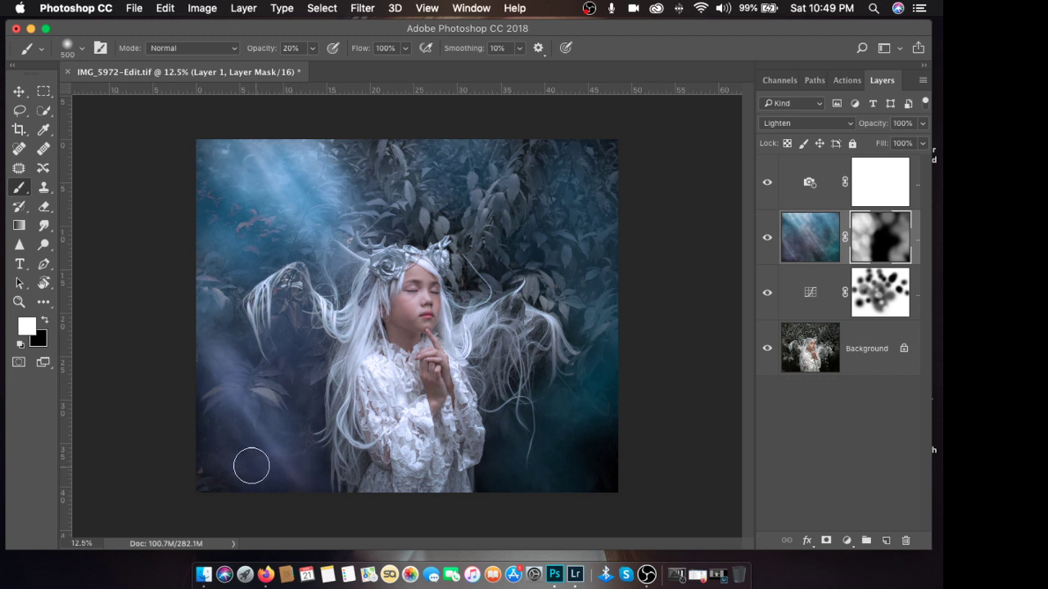
key("bracketright")
key("bracketright")
left_click_drag(376, 409, 352, 360)
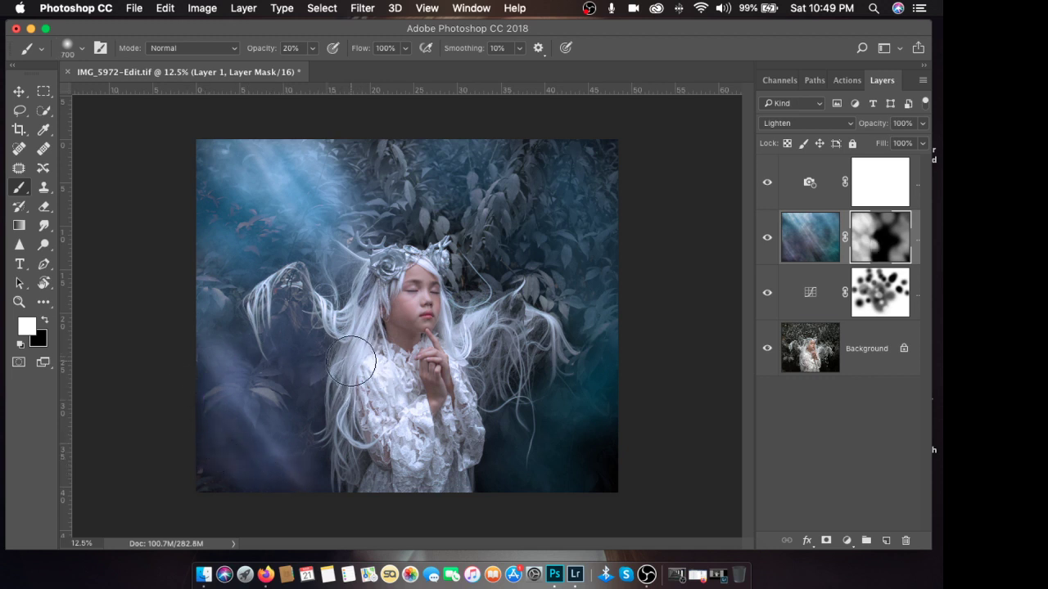
Step: Reveal texture down the right edge and lightly over the lace at lower left
key("bracketright")
key("bracketleft")
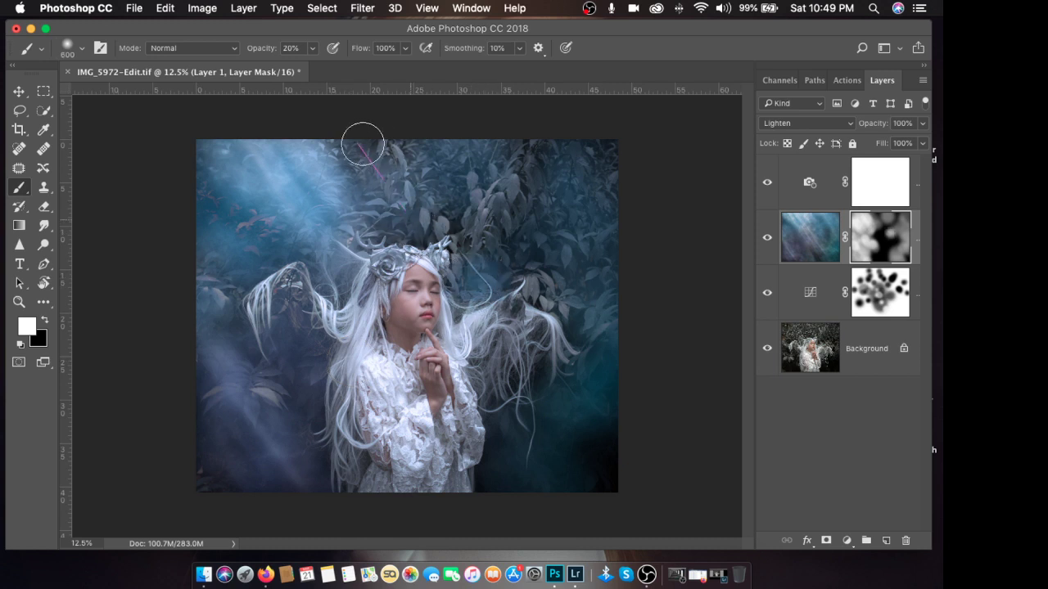
key("bracketright")
key("bracketright")
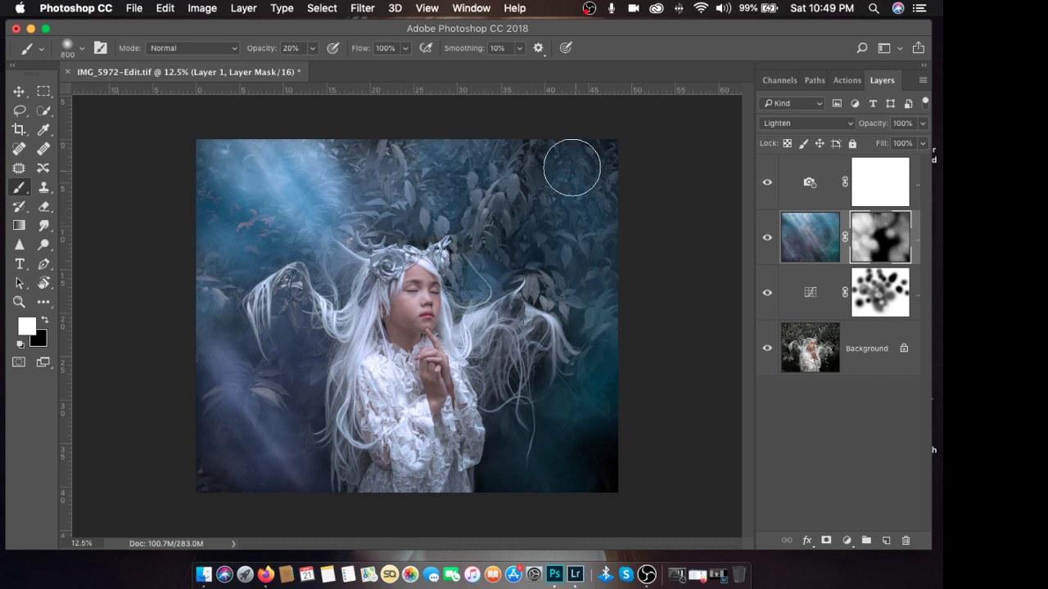
mouse_move(641, 171)
left_mouse_down()
mouse_move(654, 289)
mouse_move(596, 449)
mouse_move(610, 485)
mouse_move(656, 488)
mouse_move(615, 486)
left_mouse_up()
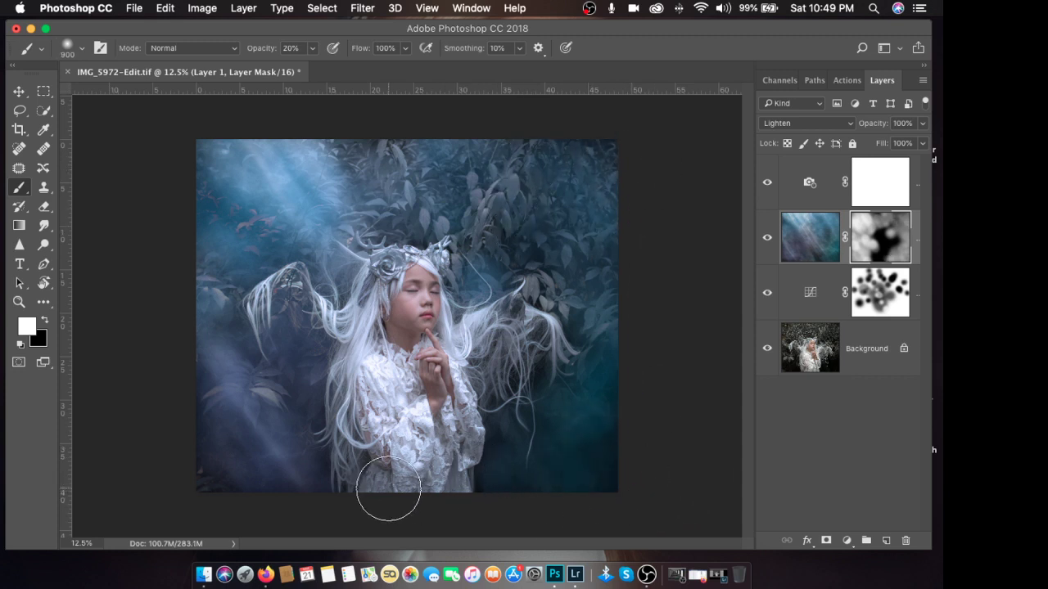
key("bracketleft")
key("bracketleft")
left_click_drag(383, 483, 373, 455)
key("bracketleft")
key("bracketleft")
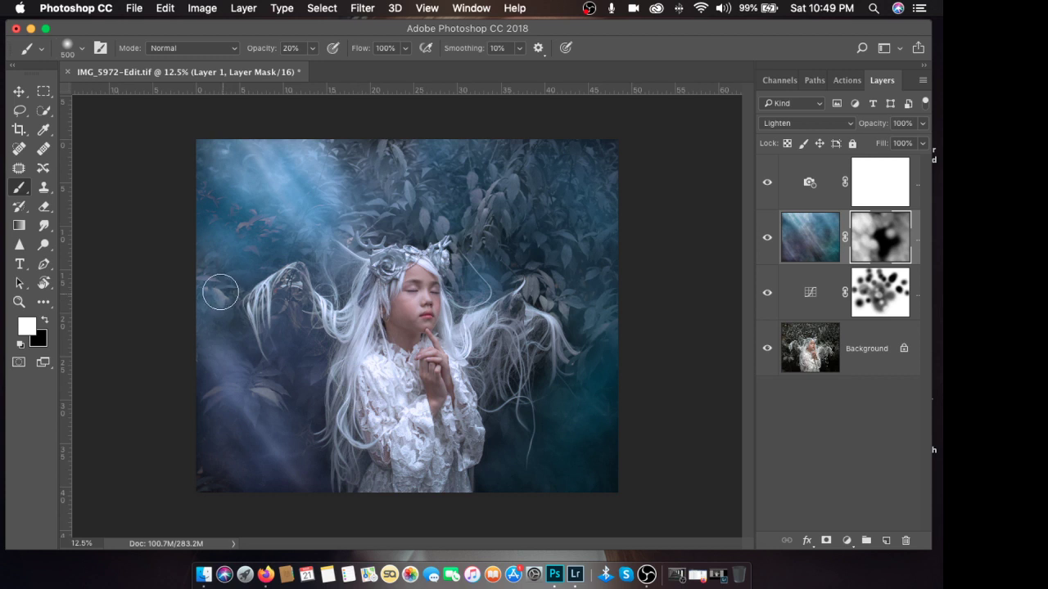
Step: Switch to black and paint the mask to hide the texture over the girl's left wing of hair
key("x")
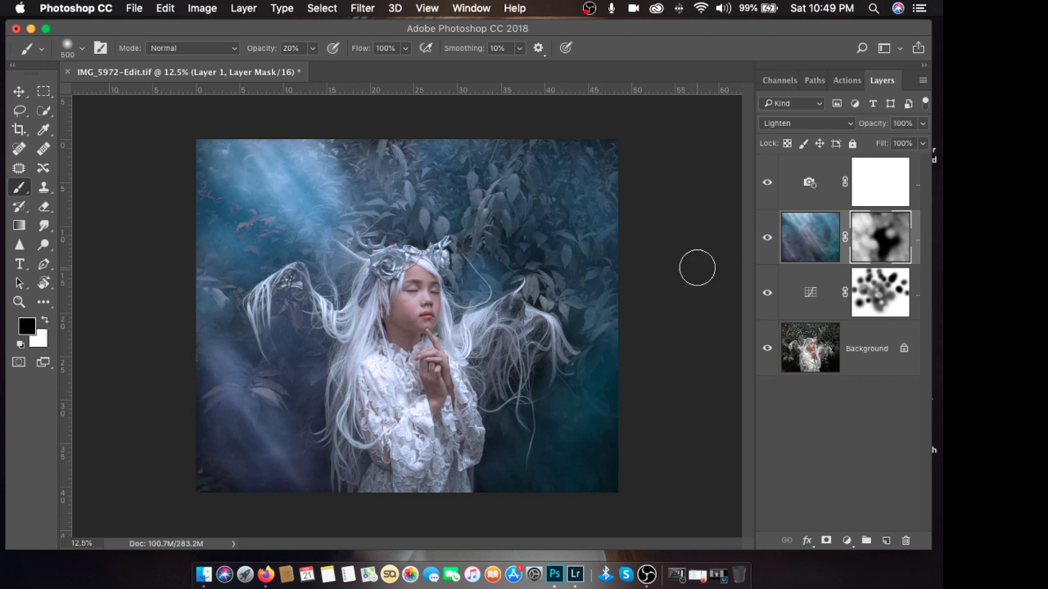
key("bracketright")
key("bracketright")
key("bracketright")
key("bracketright")
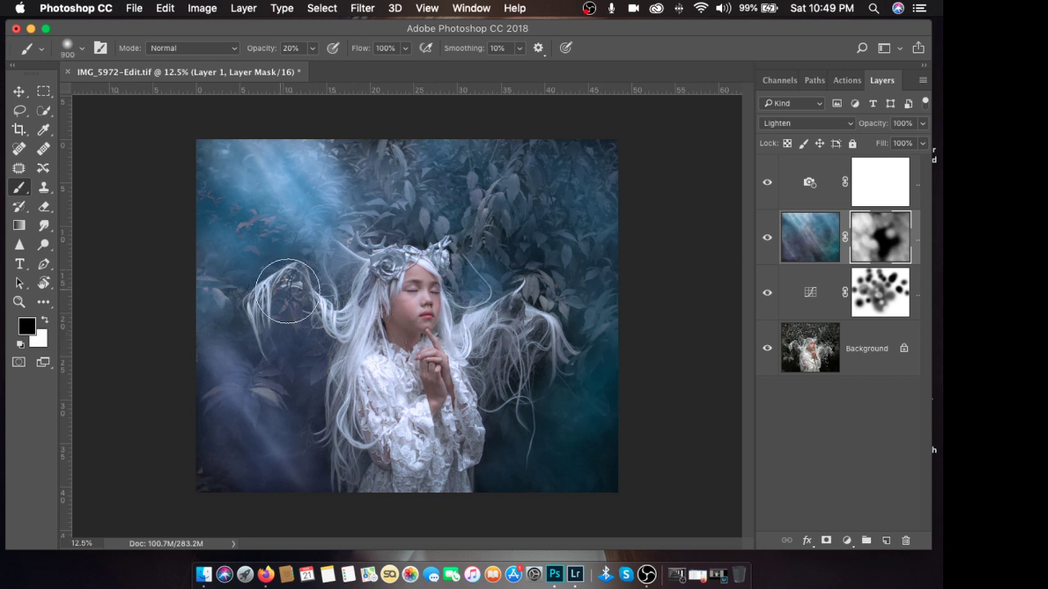
left_click_drag(282, 298, 248, 315)
key("bracketleft")
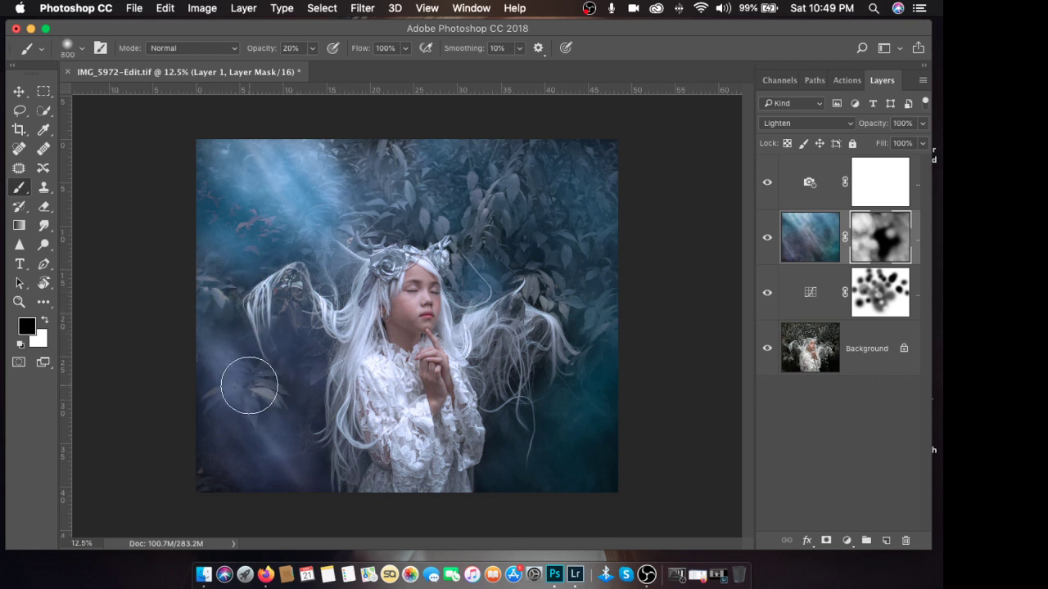
key("bracketleft")
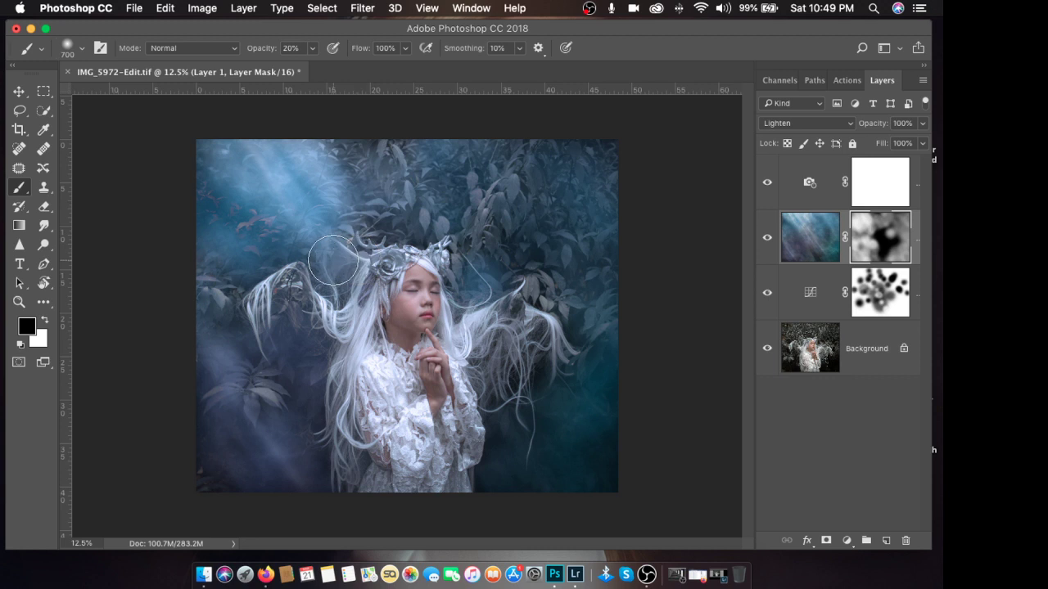
key("bracketright")
key("bracketright")
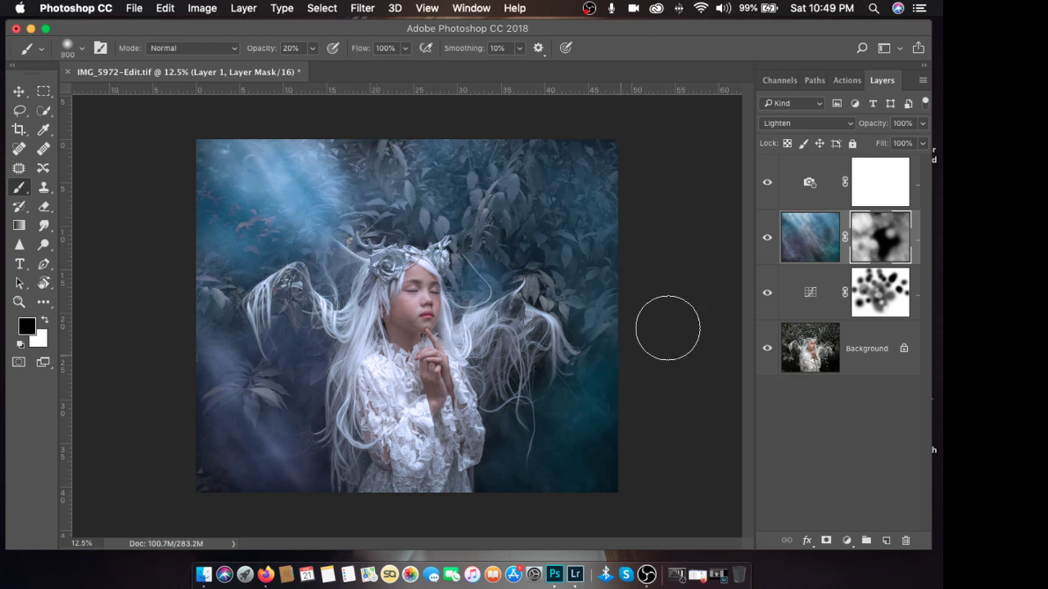
key("bracketright")
key("bracketright")
Step: Add an empty Layer 2 and sample a blue from the image's light rays as foreground colour
left_click(888, 542)
key("x")
left_click(825, 302)
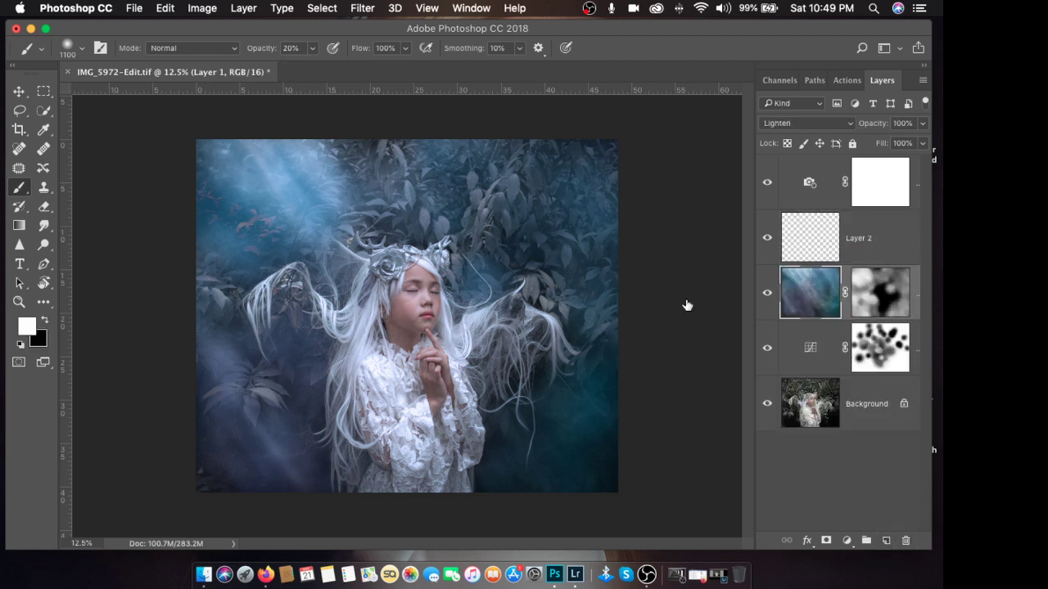
left_click(43, 130)
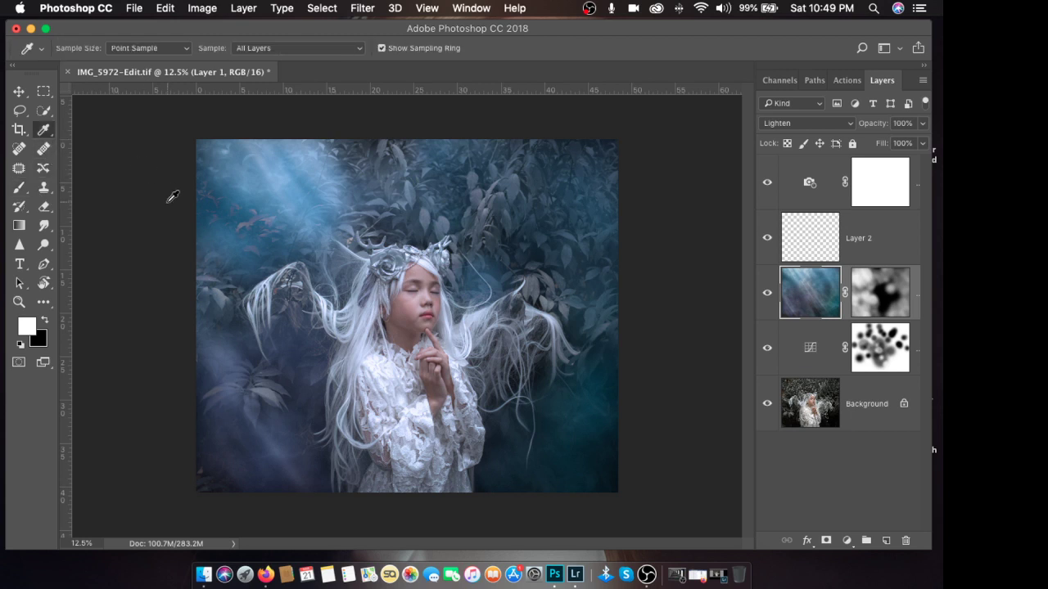
left_click_drag(254, 229, 250, 194)
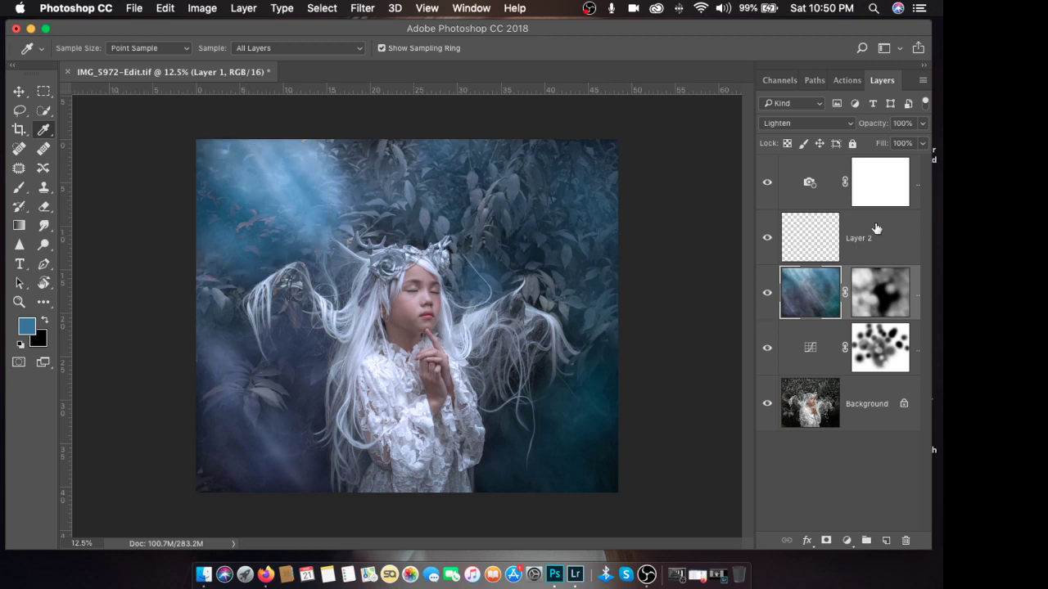
left_click(871, 233)
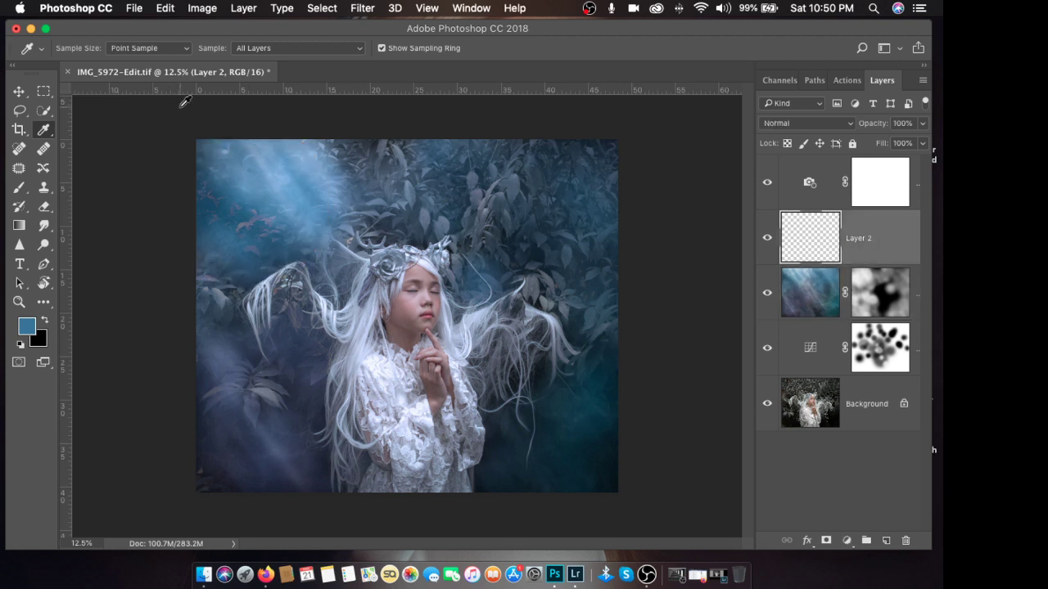
Step: Briefly check the Facebook post in the browser, then hide it to return to Photoshop
left_click(694, 580)
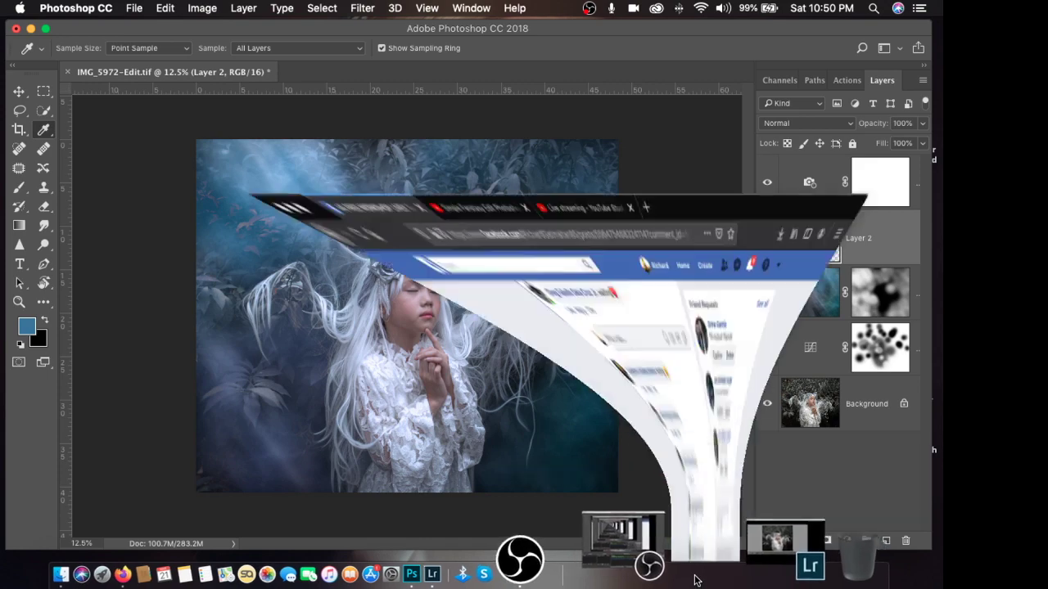
scroll(488, 338, "down", 1)
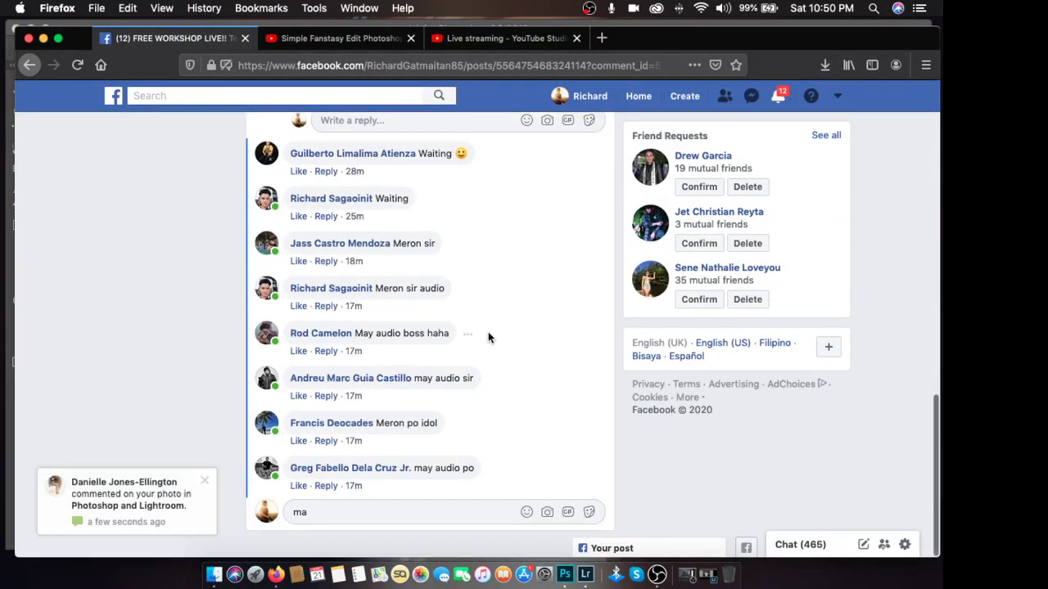
scroll(488, 337, "up", 15)
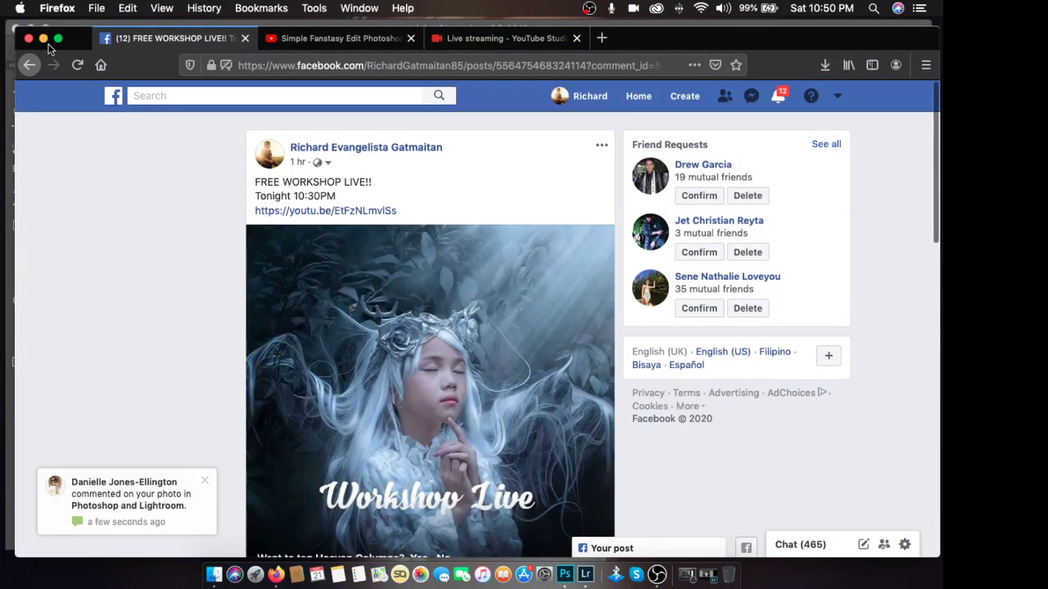
left_click(44, 39)
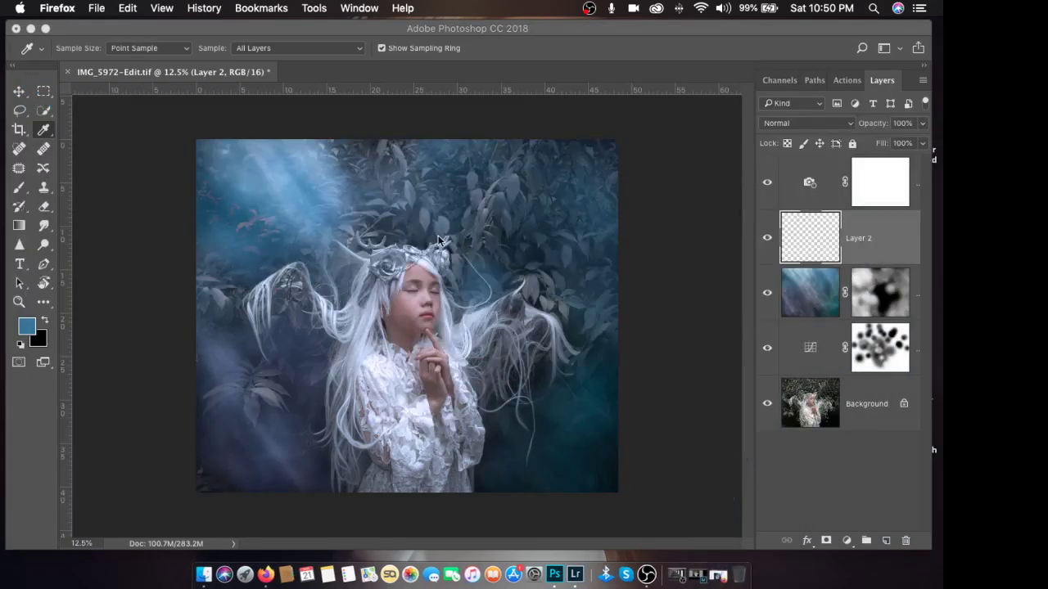
Step: Bring Photoshop back to front with the Linear Gradient tool selected
left_click(551, 30)
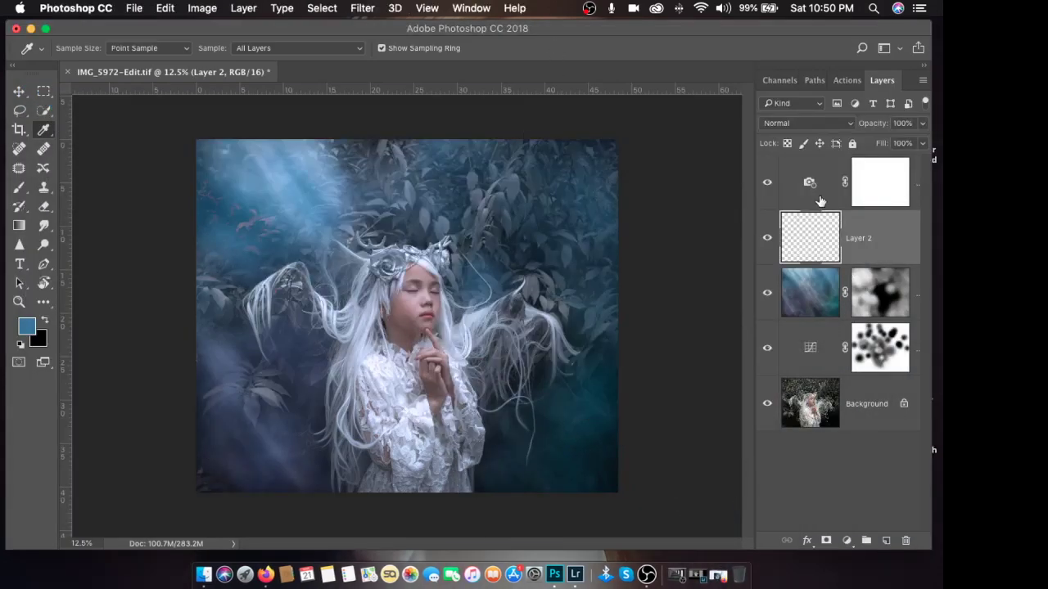
left_click(19, 226)
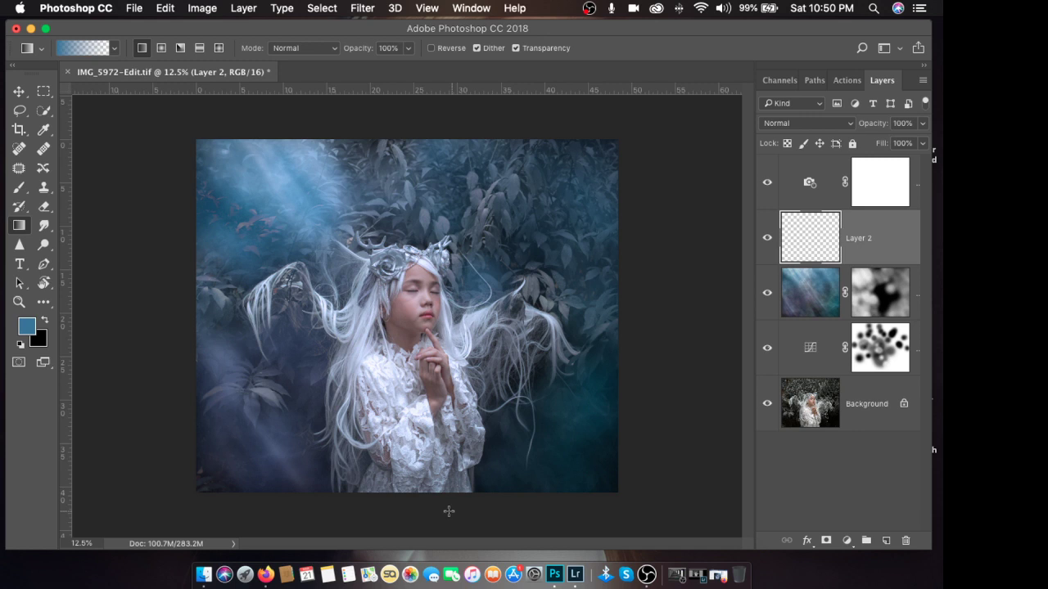
Step: Try several vertical gradient directions and lengths on Layer 2 from the image bottom
left_click_drag(417, 507, 449, 254)
left_click_drag(296, 253, 502, 243)
left_click_drag(349, 235, 391, 370)
left_click_drag(400, 461, 422, 401)
left_click_drag(412, 345, 413, 364)
Step: Settle a blue gradient fading up from the bottom and stretch it down to 127.46% height
left_click_drag(402, 477, 407, 470)
left_click_drag(415, 381, 417, 377)
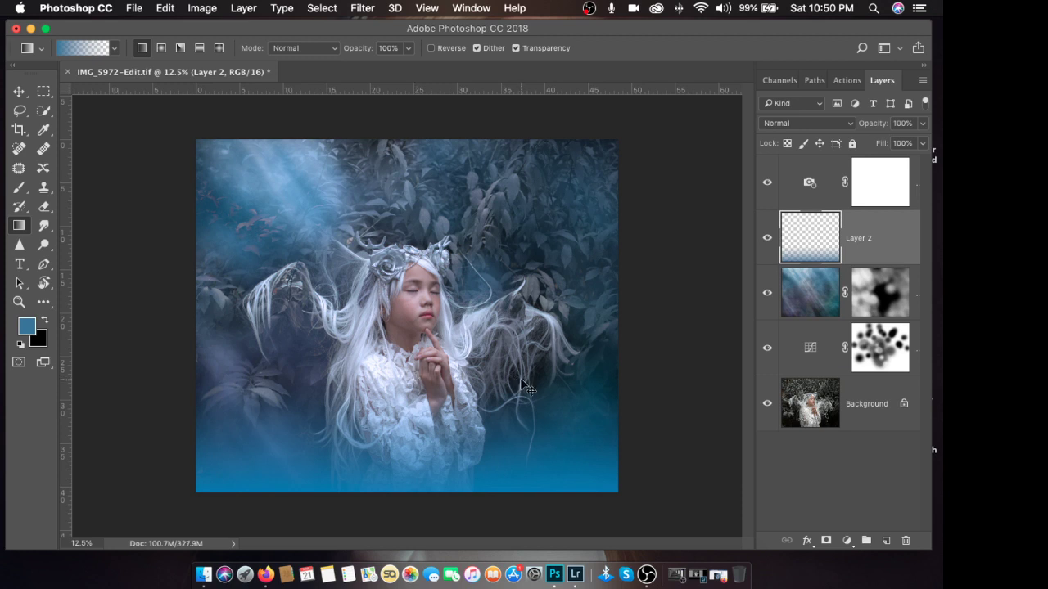
key("super+t")
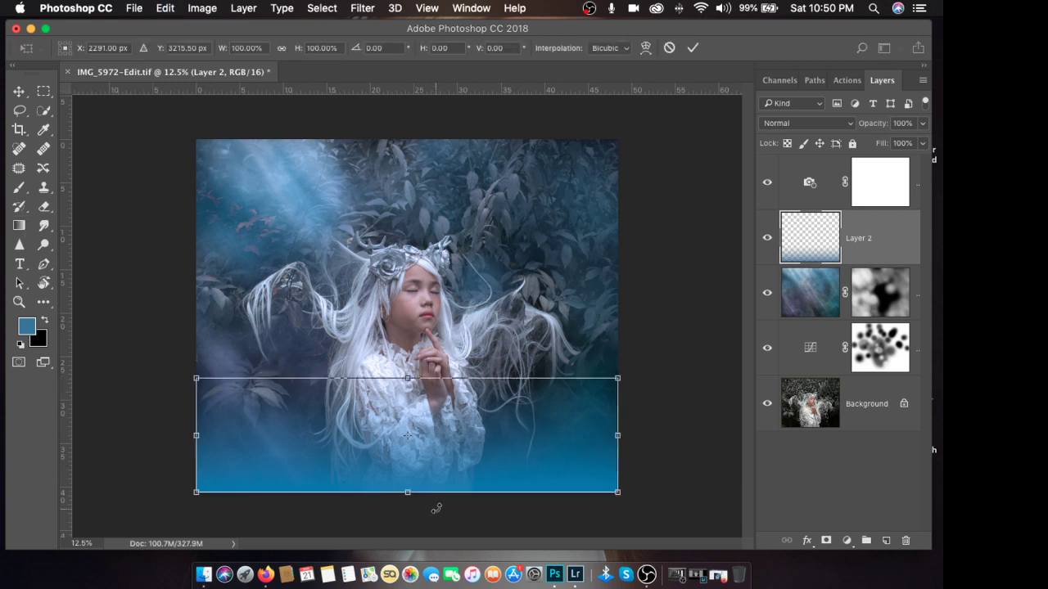
left_click_drag(479, 439, 481, 467)
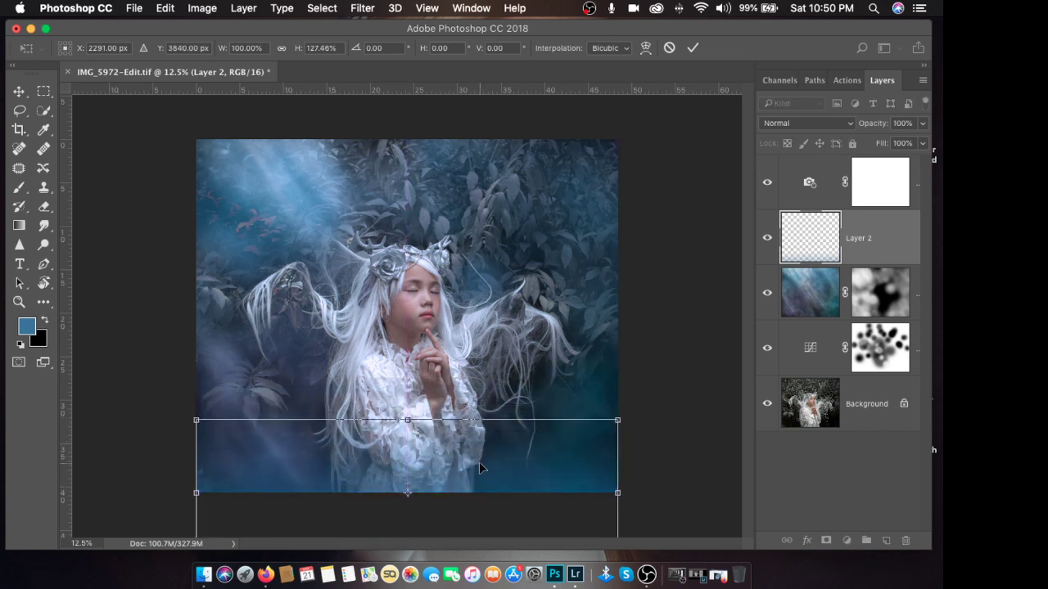
Step: Bring Firefox forward, scroll the Facebook post, switch to the YouTube tab, then minimize the browser
left_click(265, 575)
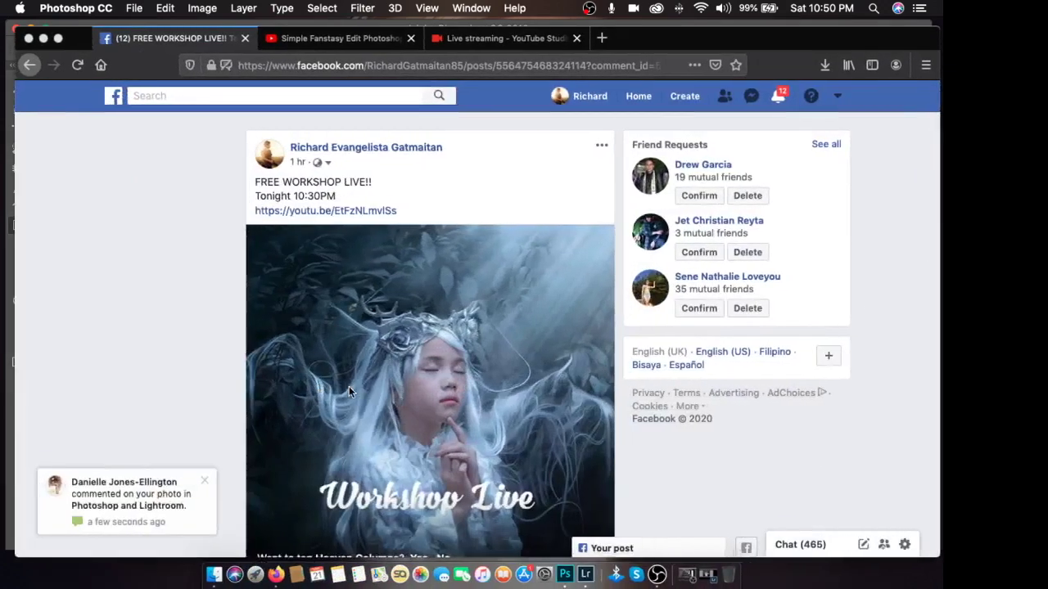
scroll(160, 381, "down", 2)
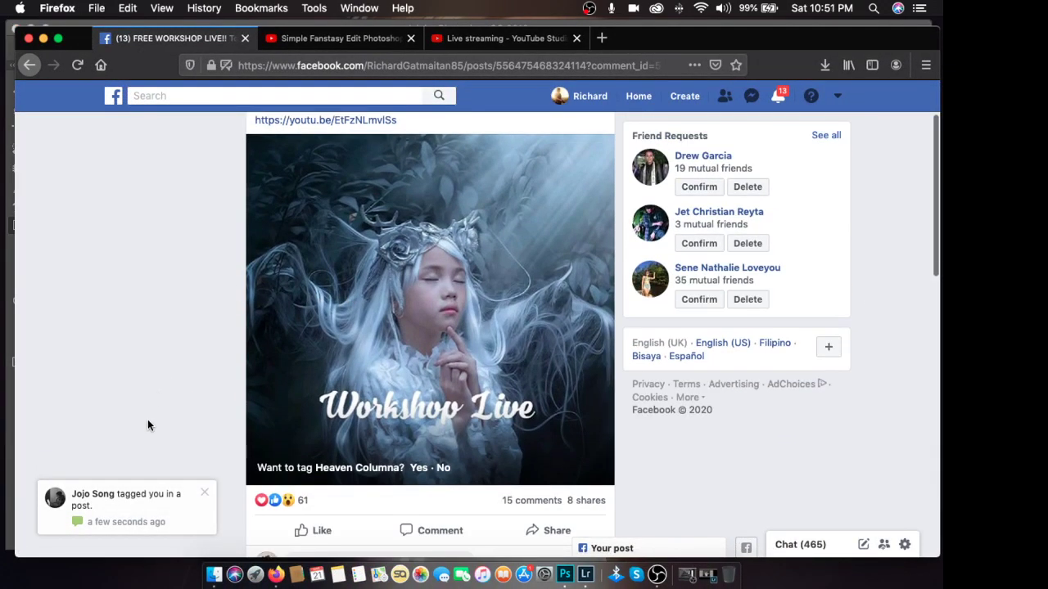
scroll(149, 333, "up", 2)
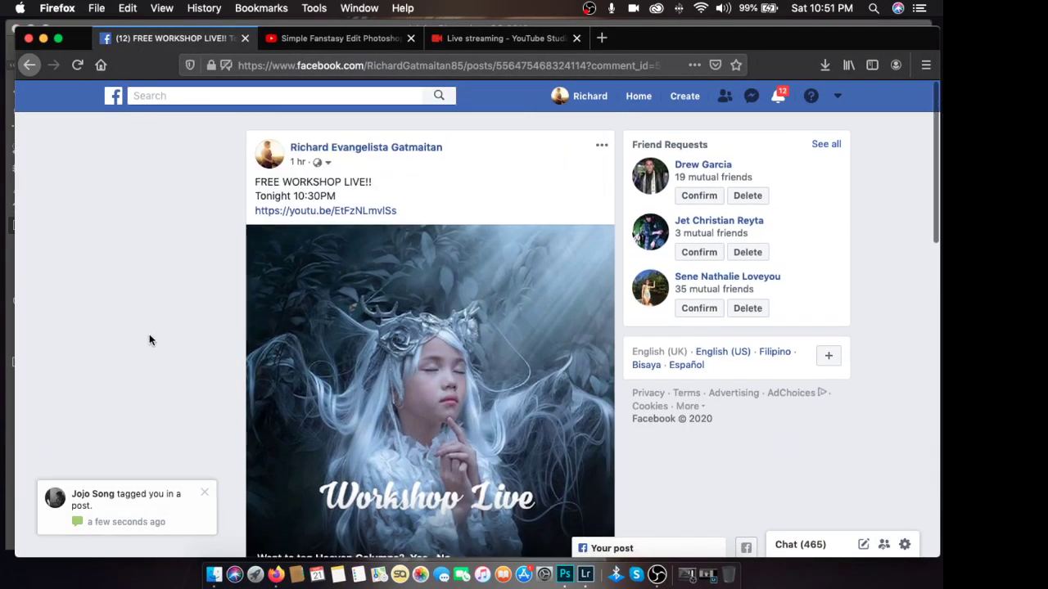
left_click(287, 40)
left_click(44, 39)
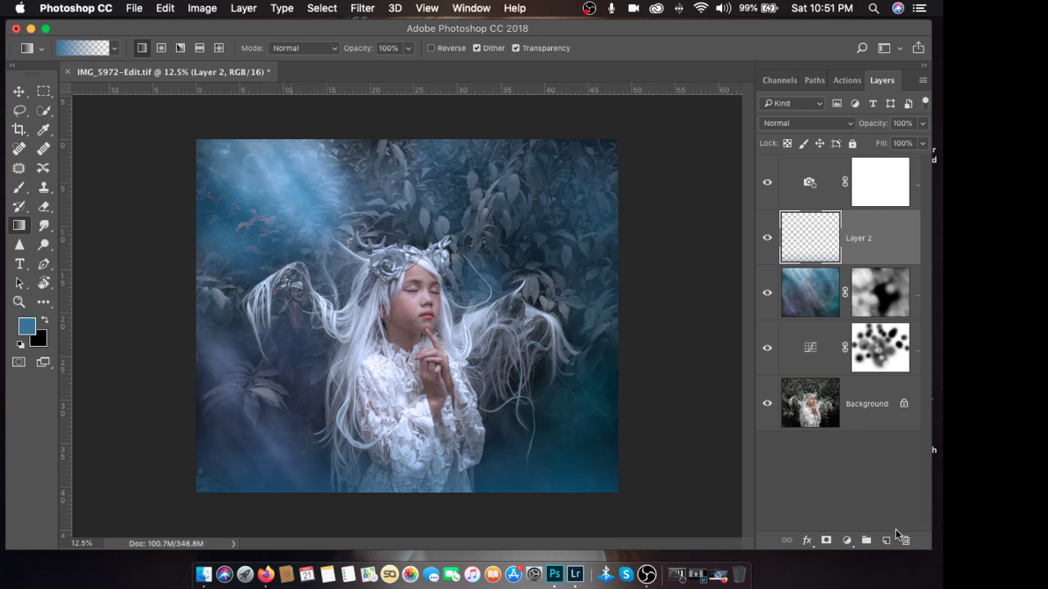
Step: Set the foreground colour to a very light blue and return to the Gradient tool
left_click(29, 328)
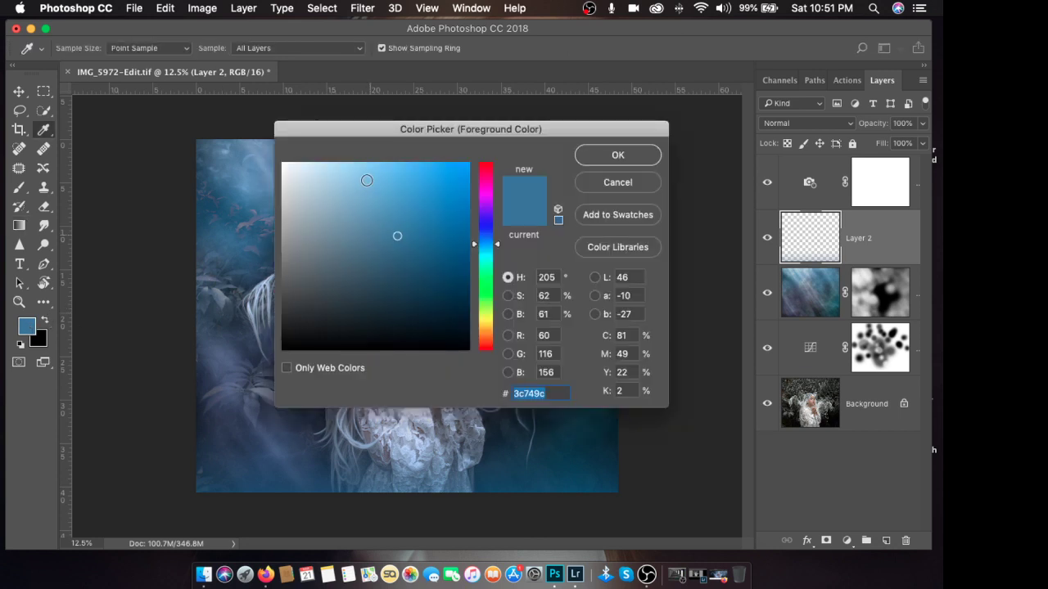
mouse_move(367, 180)
left_mouse_down()
mouse_move(346, 164)
mouse_move(296, 174)
mouse_move(286, 150)
left_mouse_up()
left_click(616, 154)
key("g")
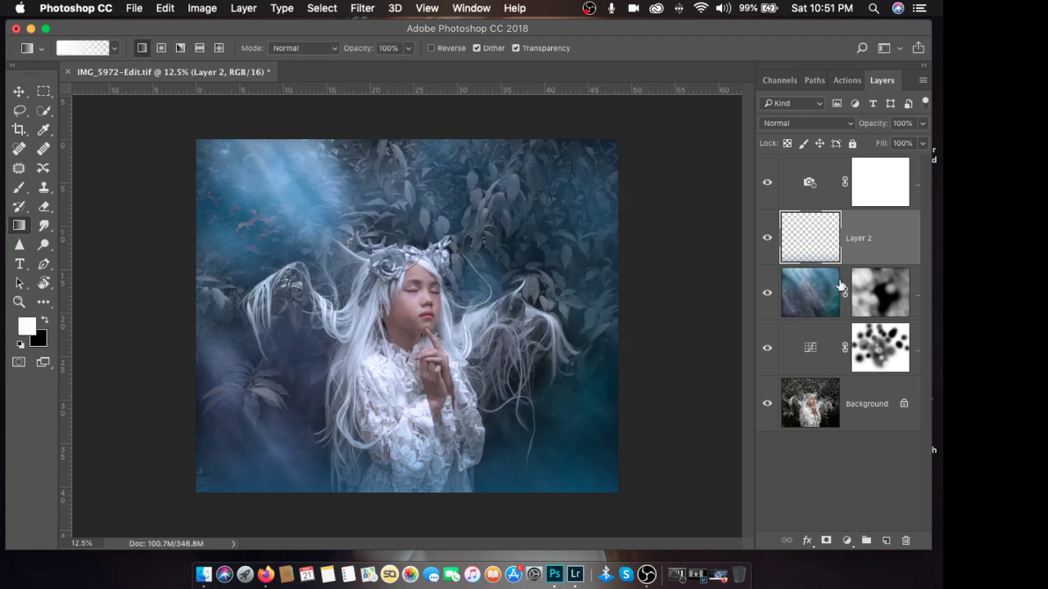
Step: Compare the image with Layer 2 hidden and shown, then add a new empty Layer 3
left_click(766, 240)
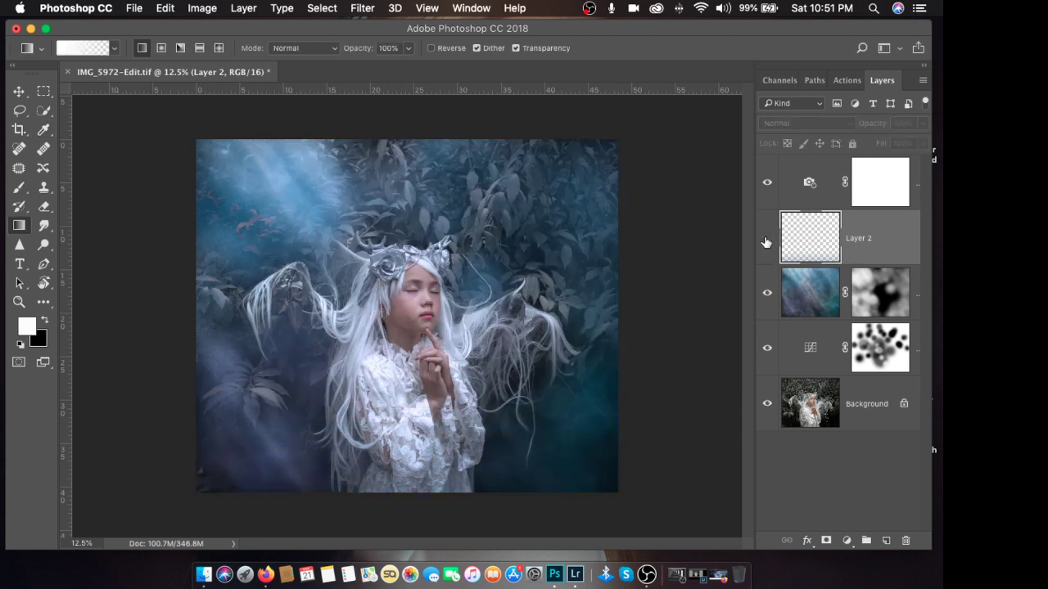
left_click(766, 240)
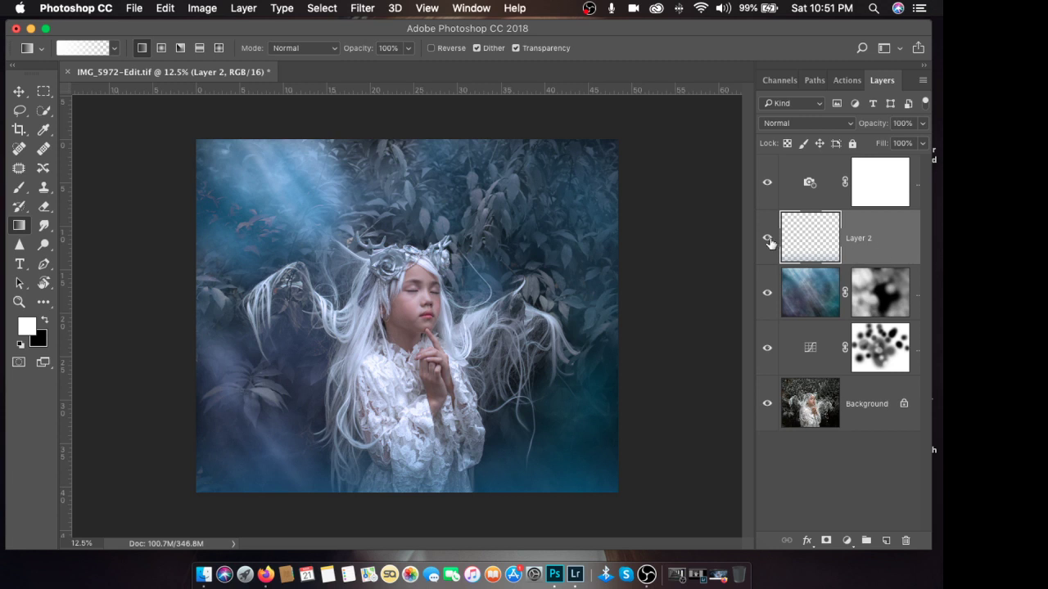
left_click(767, 240)
left_click(767, 240)
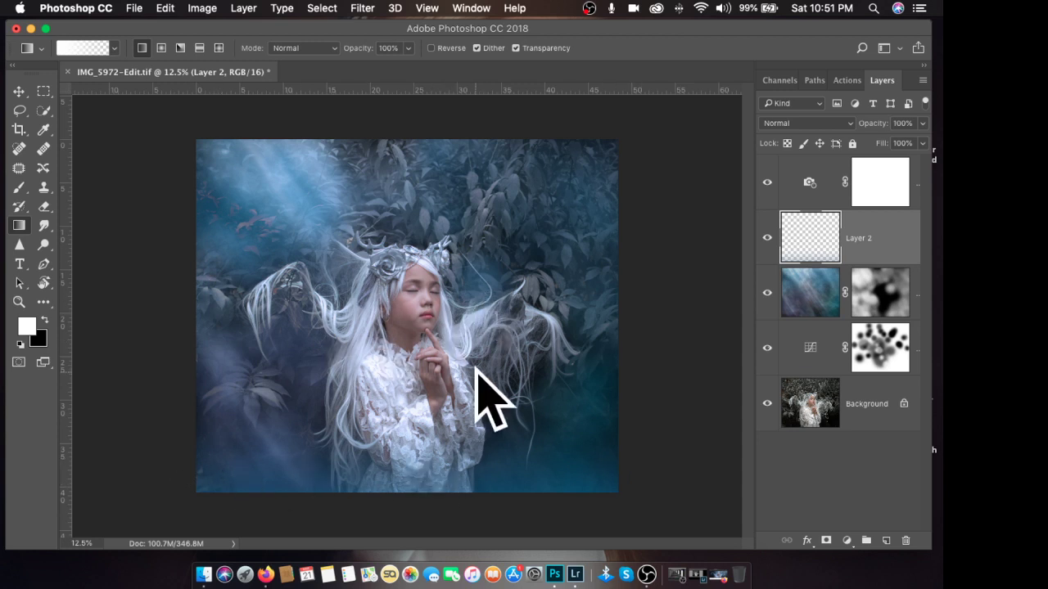
left_click(886, 540)
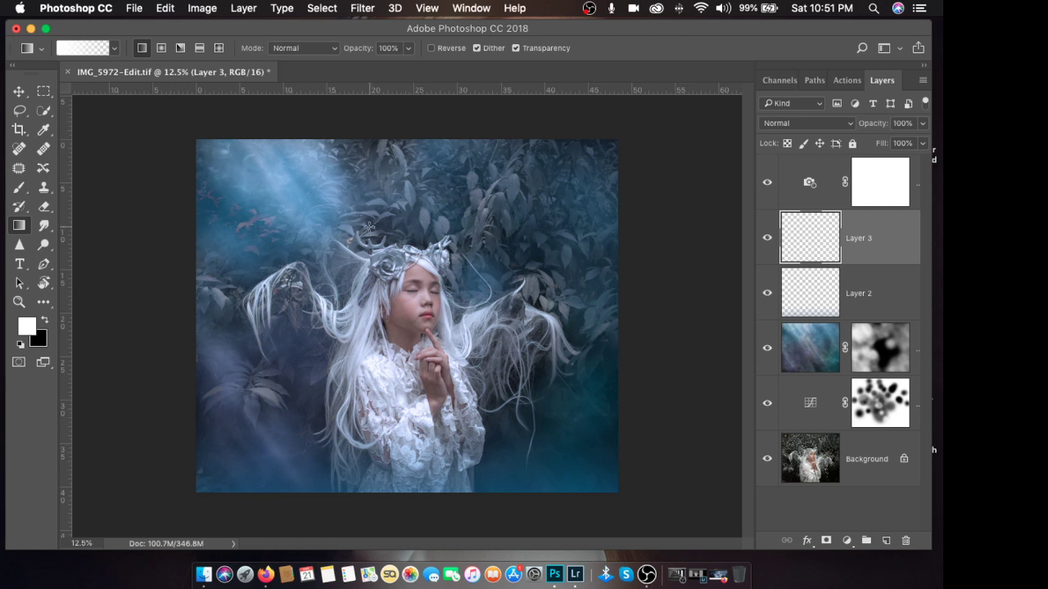
Step: Draw a white diamond gradient at the head, then rotate it -40.81° and stretch it 128.63% into a top-left ray
left_click(218, 48)
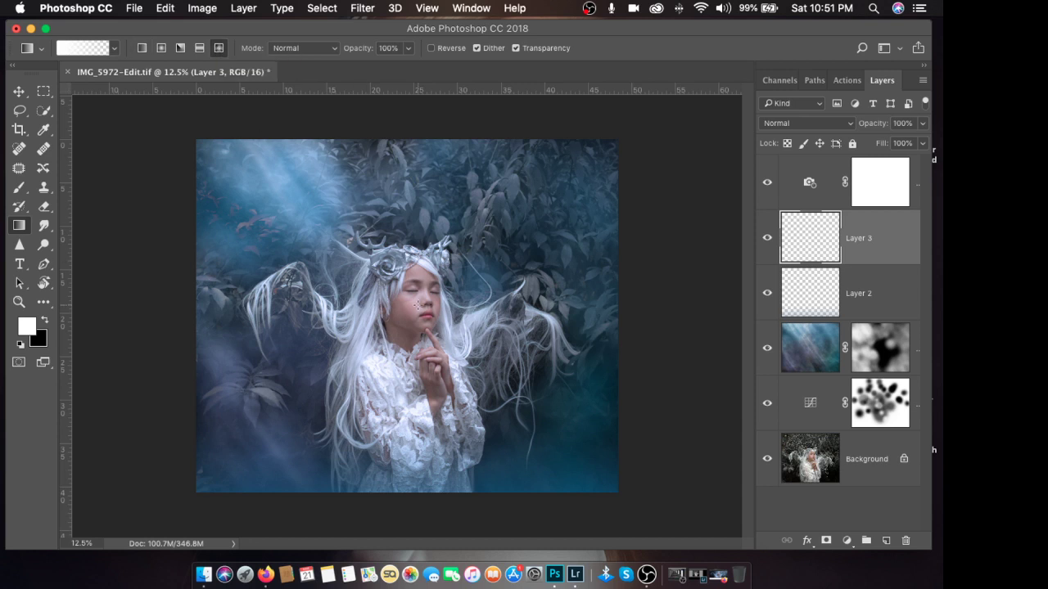
left_click_drag(373, 258, 539, 303)
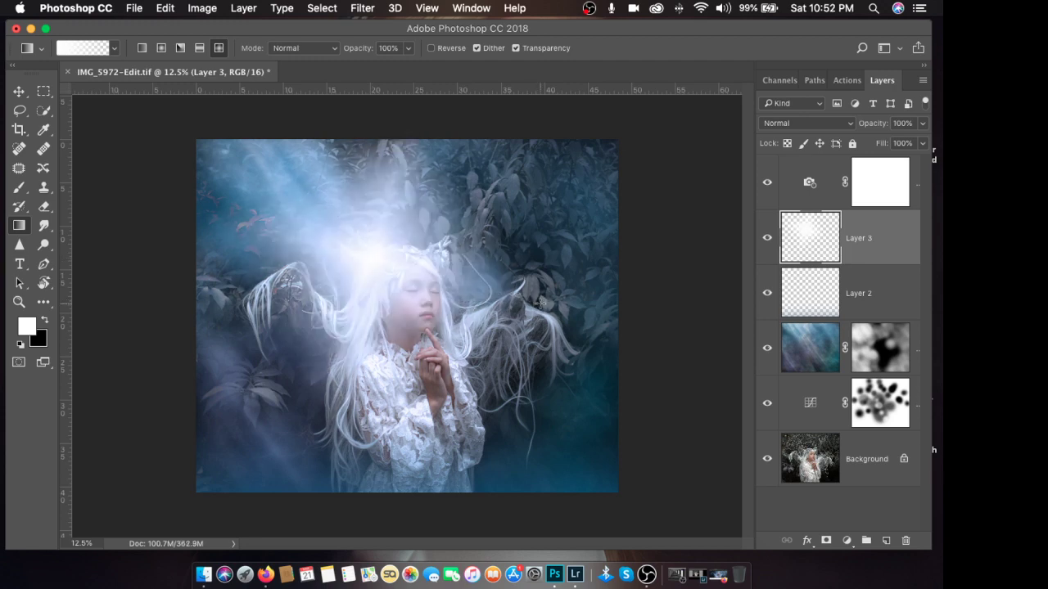
key("super+t")
left_click_drag(563, 465, 618, 332)
left_click_drag(412, 330, 388, 372)
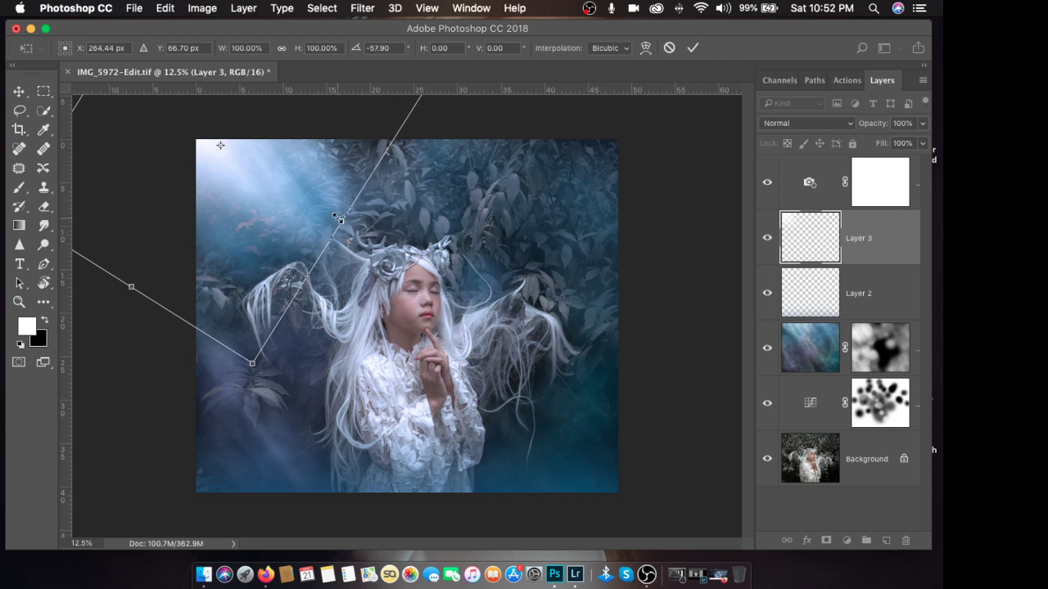
left_click_drag(336, 218, 278, 252)
left_click_drag(514, 378, 509, 353)
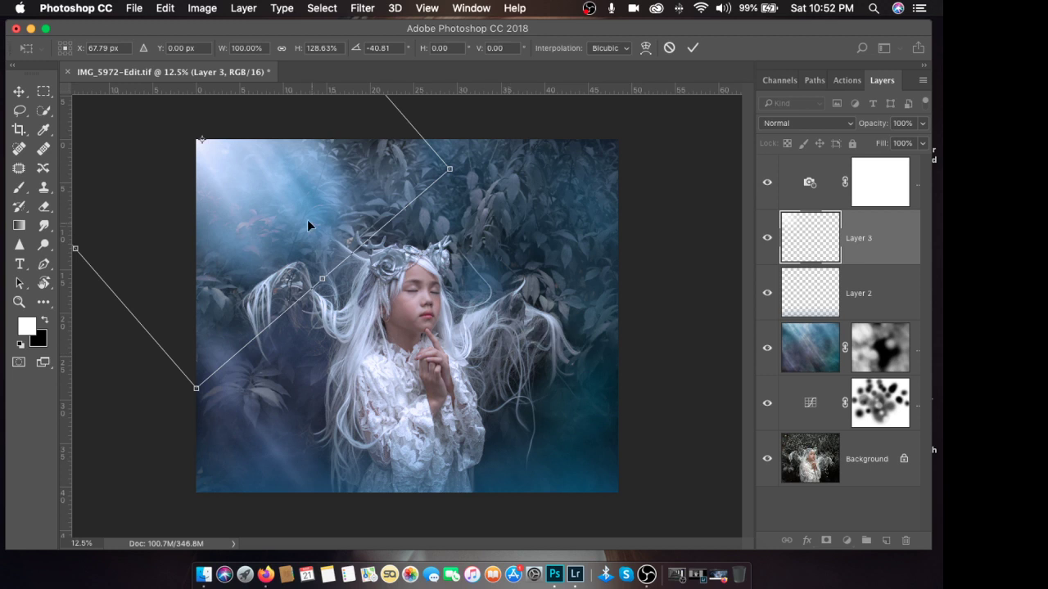
left_click_drag(307, 220, 300, 233)
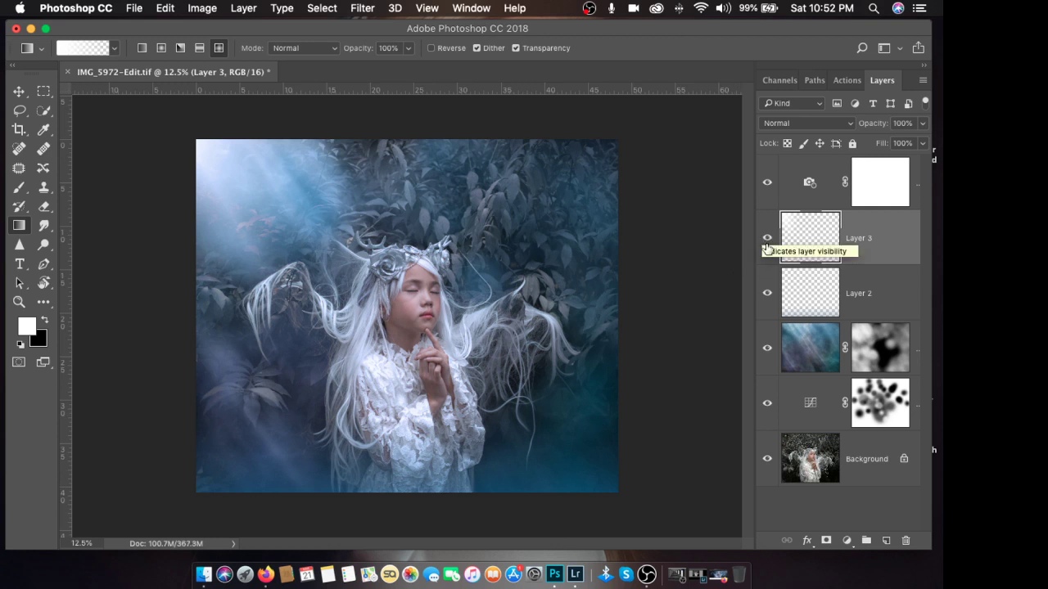
Step: Rename Layer 3 to 'ray 1', hide it, and add a new empty layer above
double_click(857, 238)
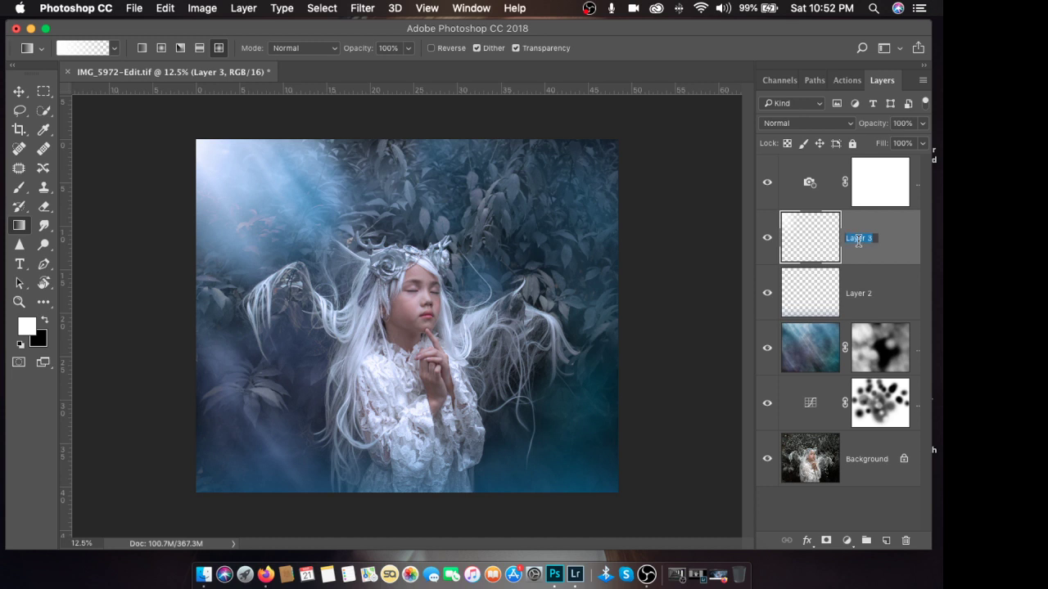
type("ray 1")
key("Return")
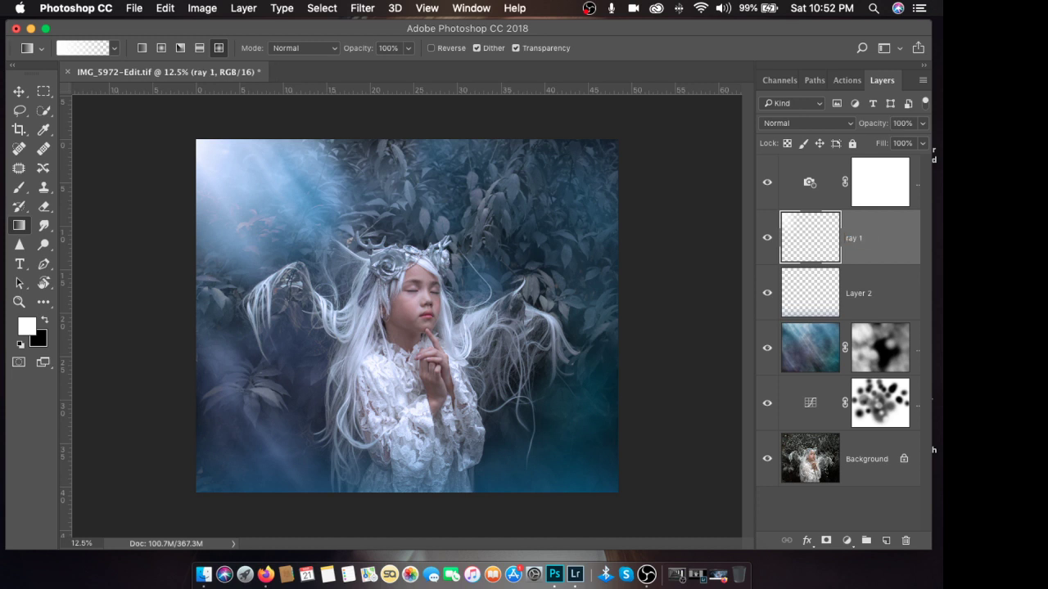
left_click(766, 238)
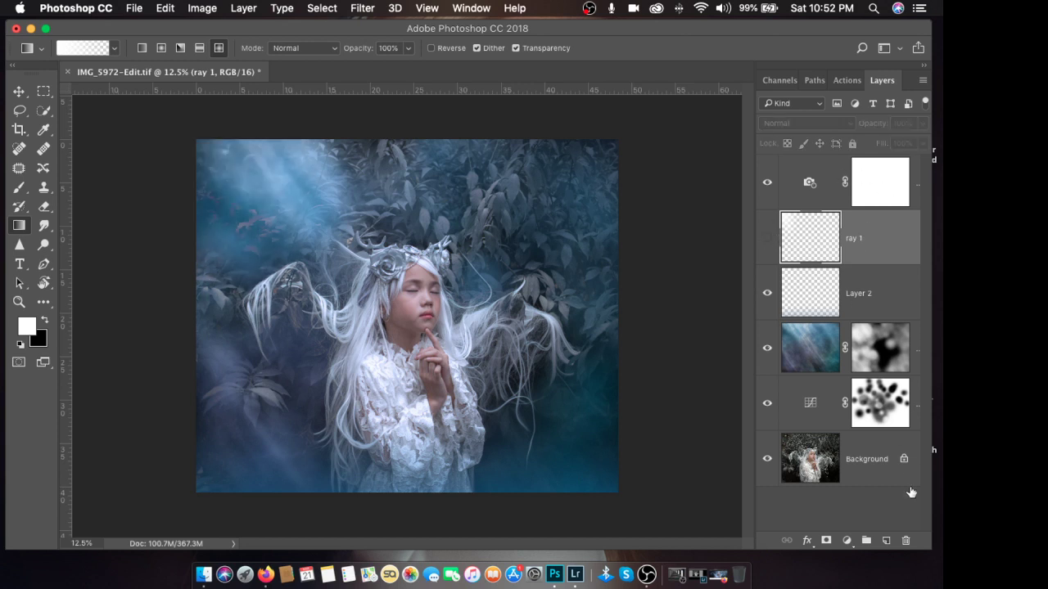
left_click(883, 540)
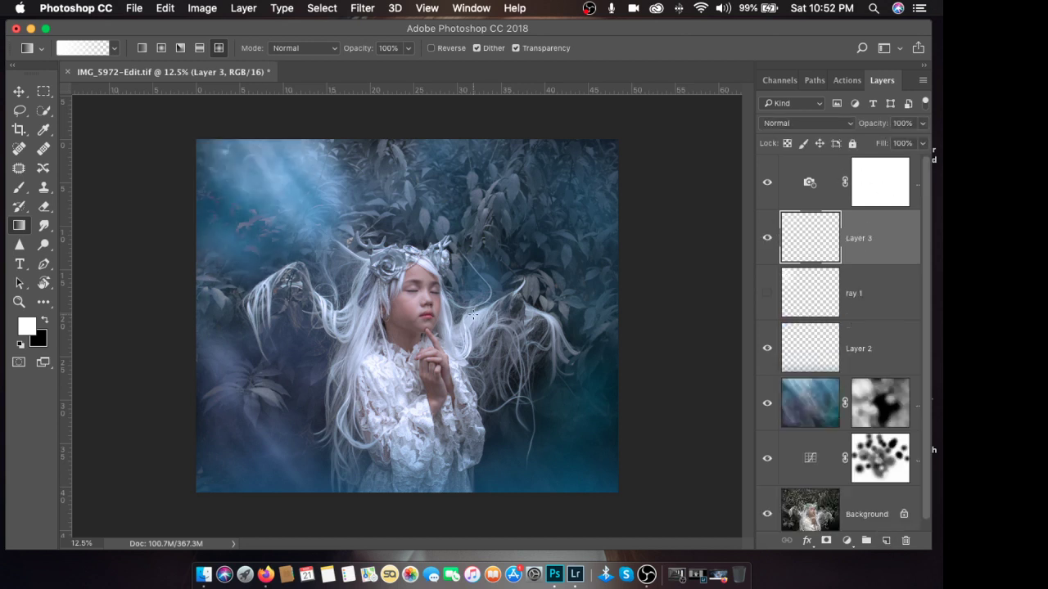
Step: Switch to the Polygonal Lasso Tool with Feather 0 px and start a selection near the top-left
key("l")
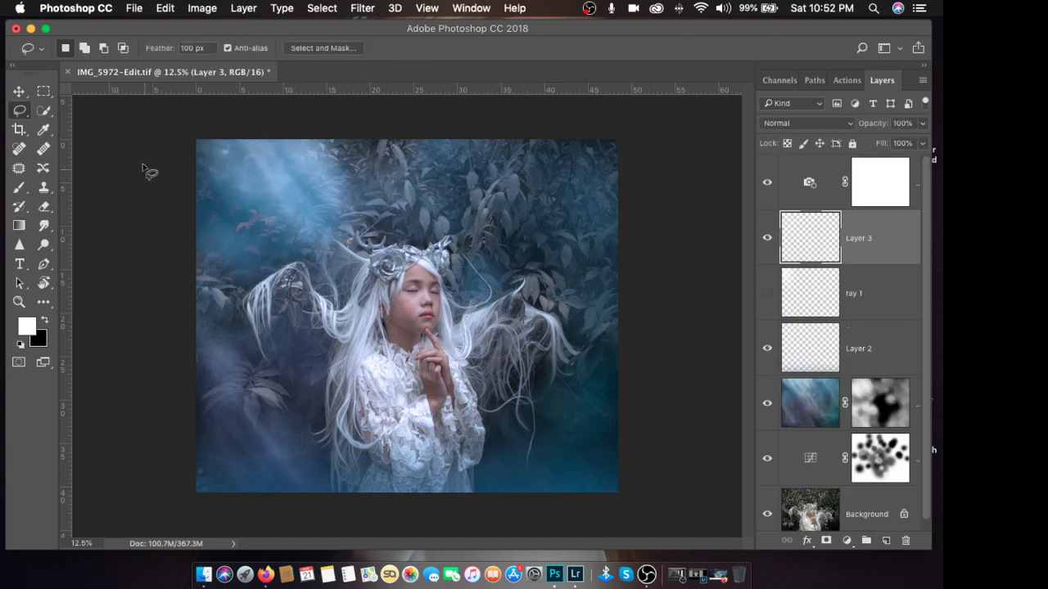
left_click(19, 109)
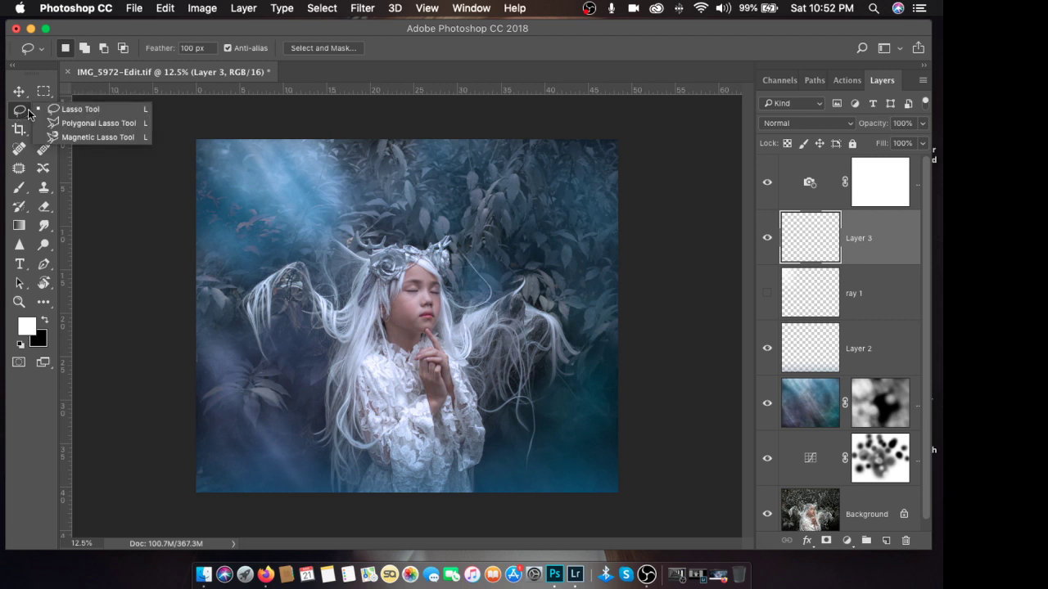
left_click(95, 123)
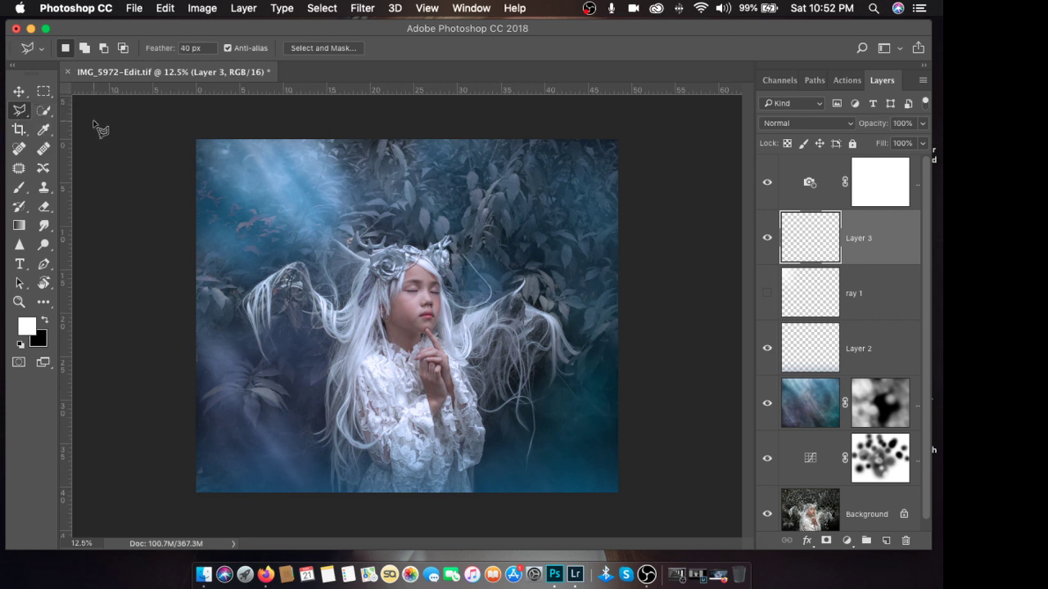
left_click(196, 50)
type("0")
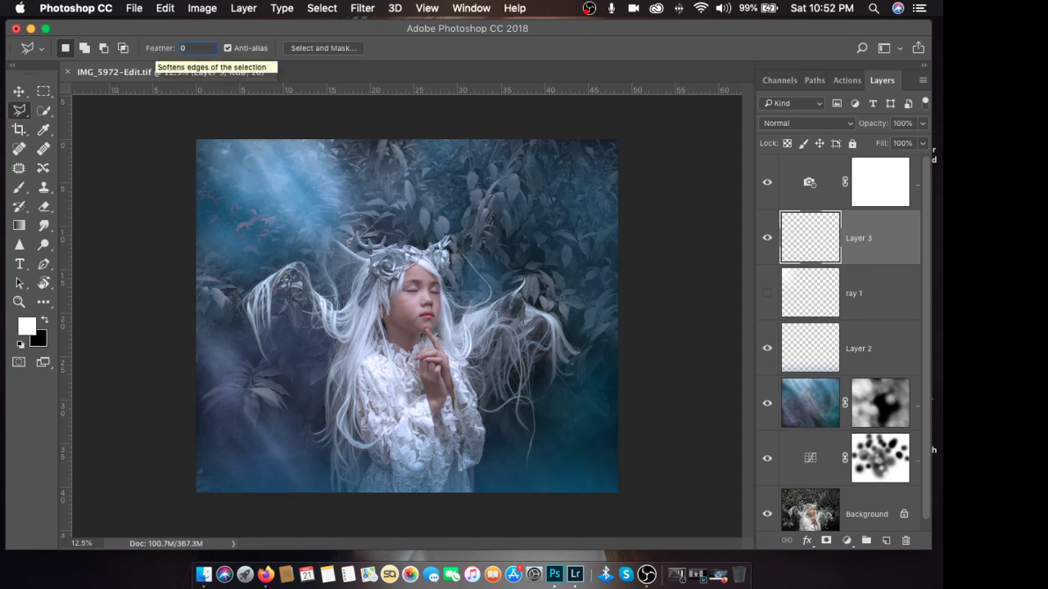
left_click(164, 126)
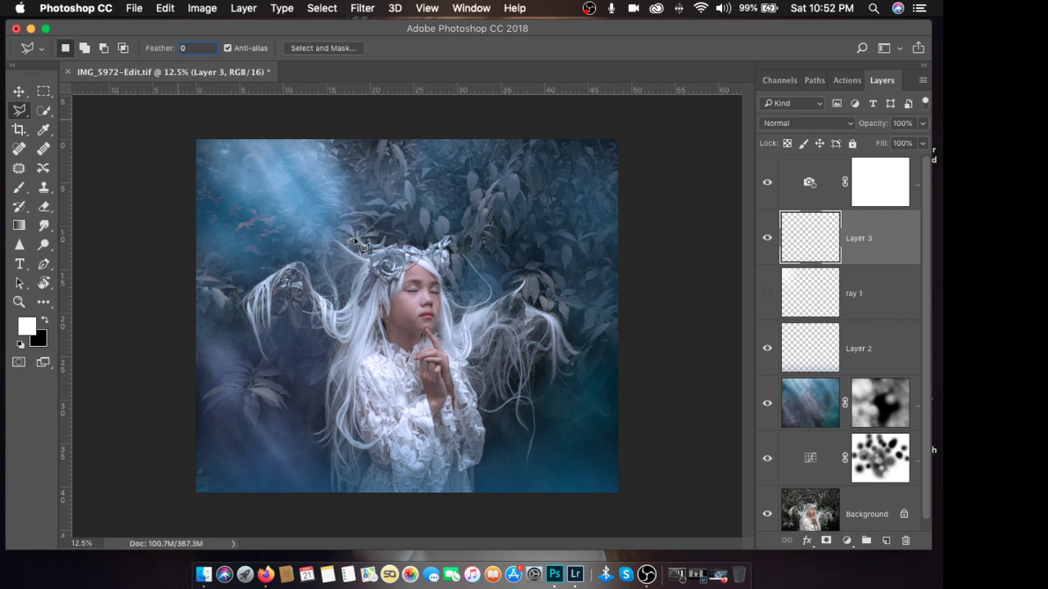
Step: Outline the first narrow ray strips fanning from the top-left corner across the image
left_click(175, 157)
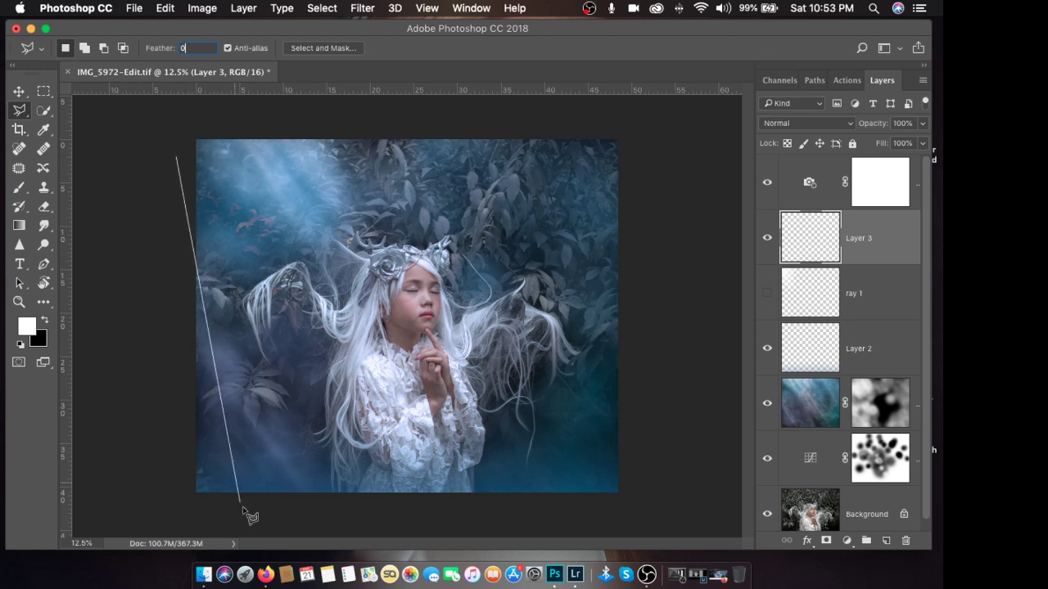
left_click(243, 467)
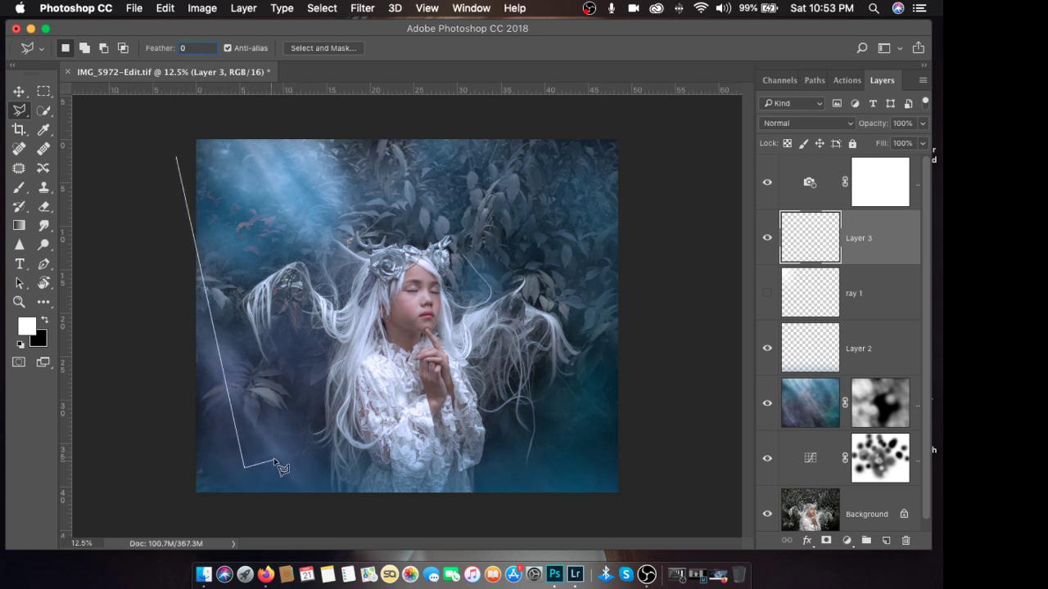
left_click(274, 458)
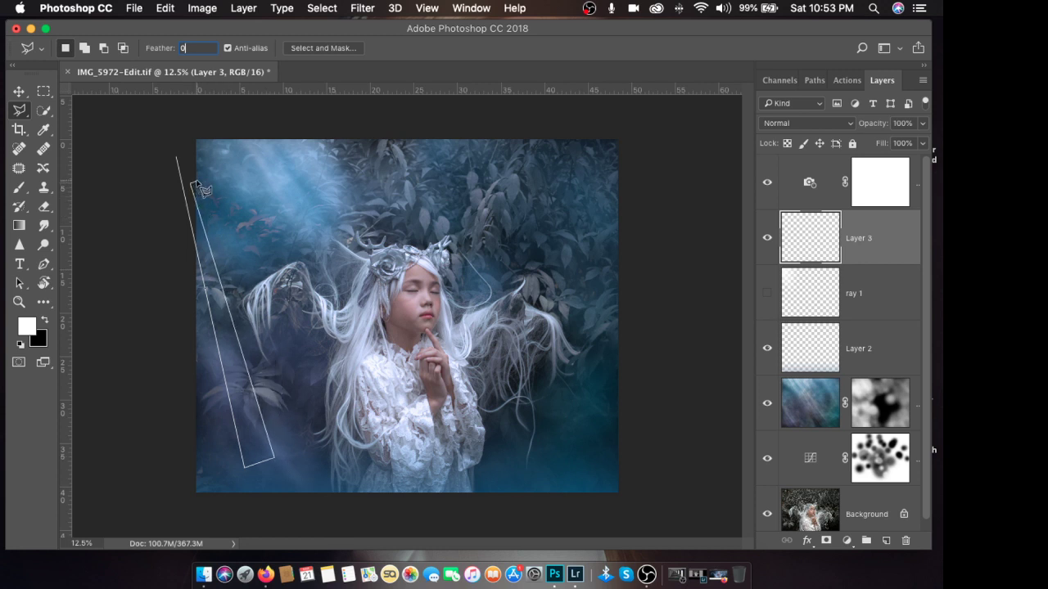
left_click(191, 182)
left_click(286, 454)
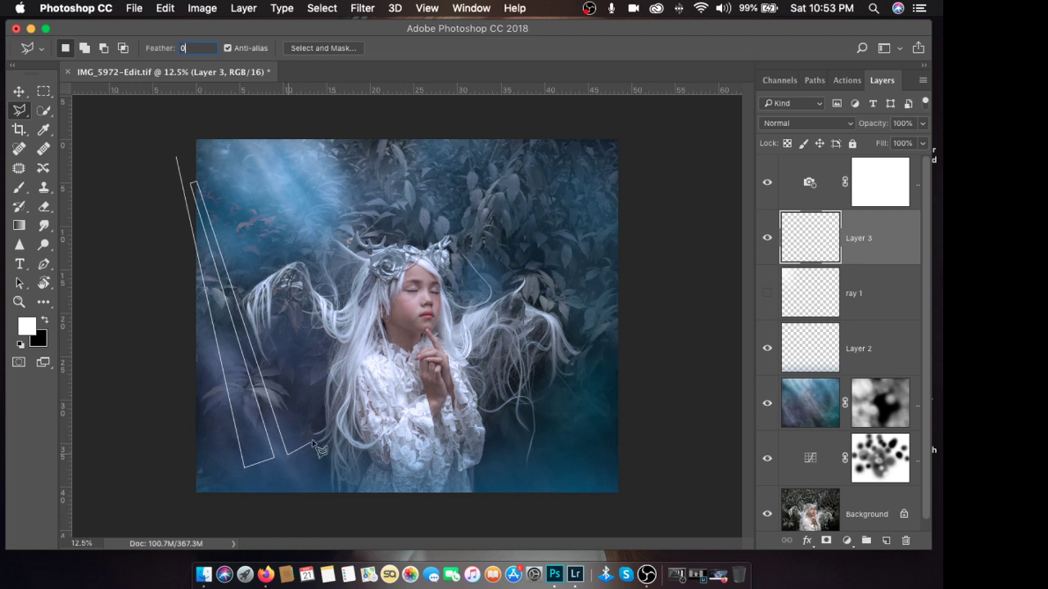
left_click(322, 432)
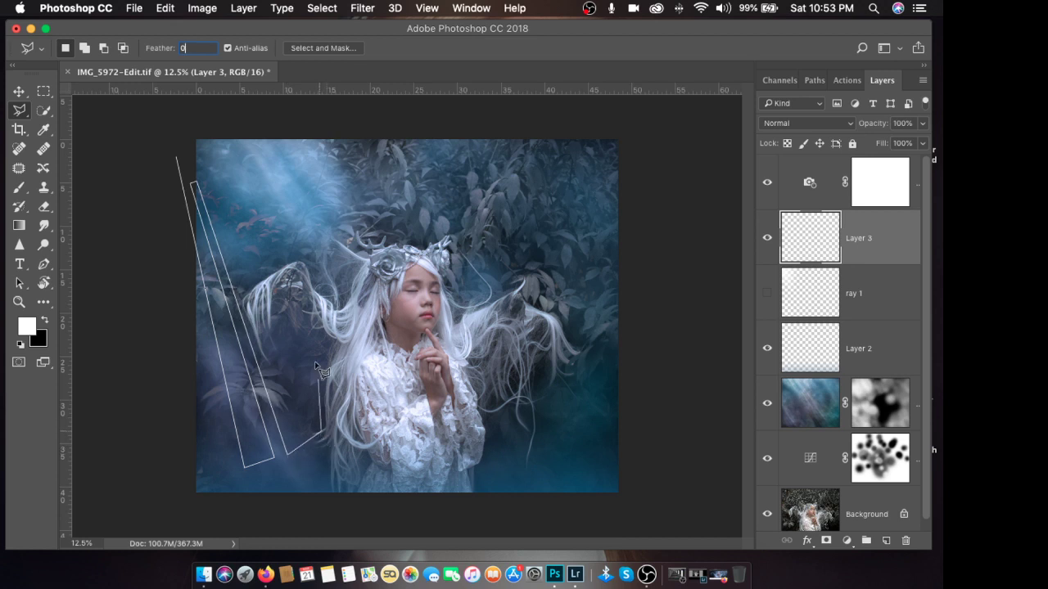
left_click(205, 175)
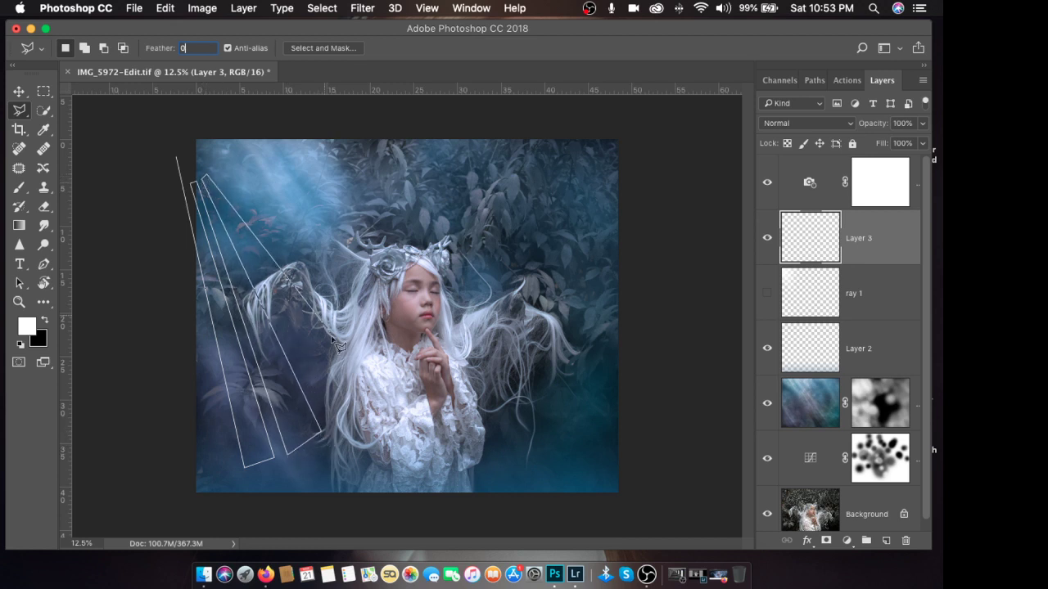
left_click(375, 393)
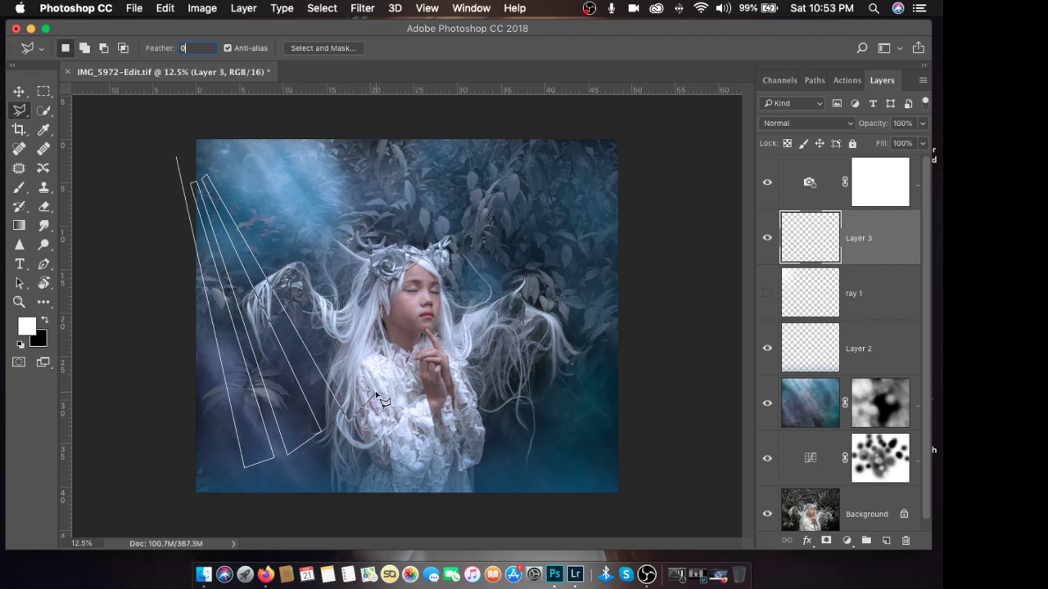
left_click(214, 166)
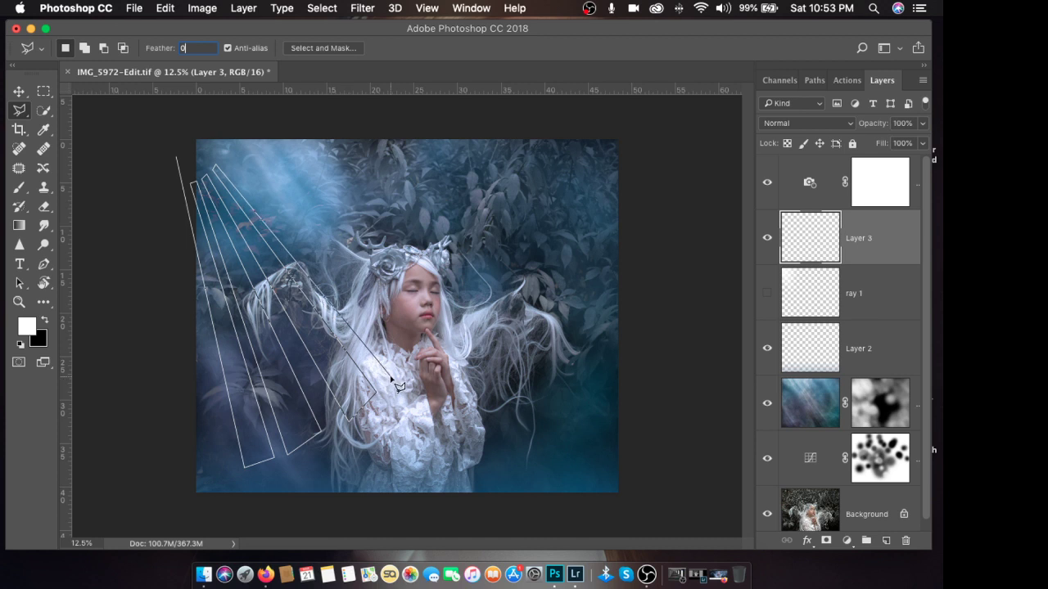
left_click(390, 378)
left_click(410, 359)
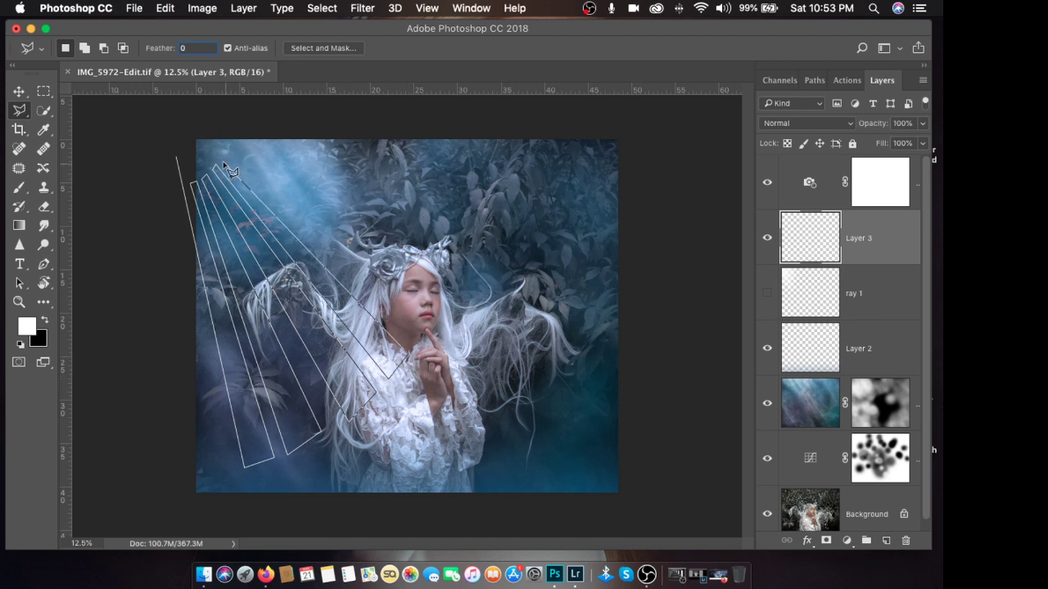
left_click(220, 158)
Step: Add ray strips near the face and headpiece, closing the last shape into a selection
left_click(427, 326)
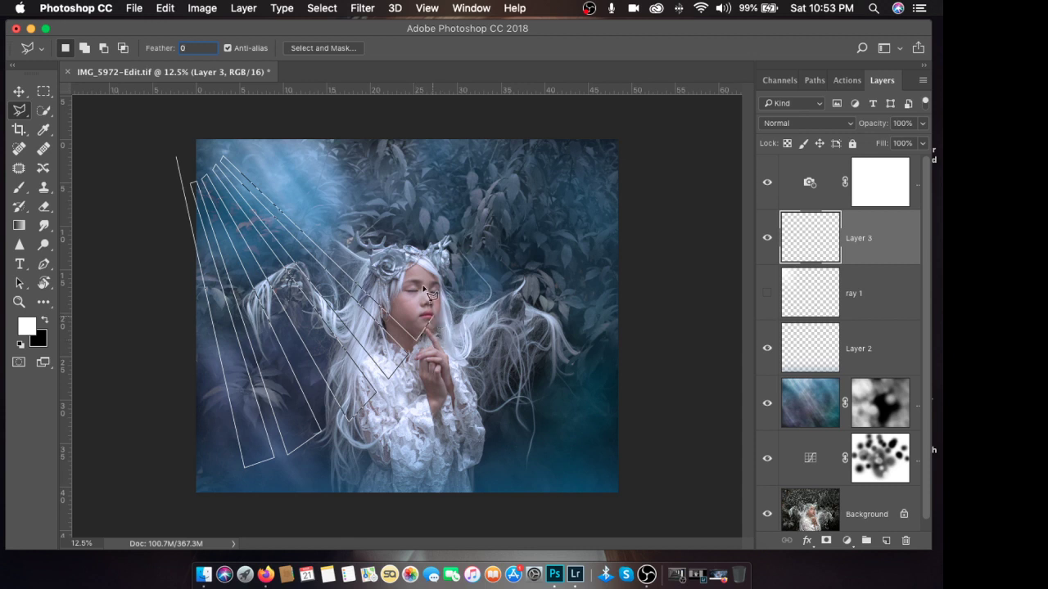
left_click(230, 152)
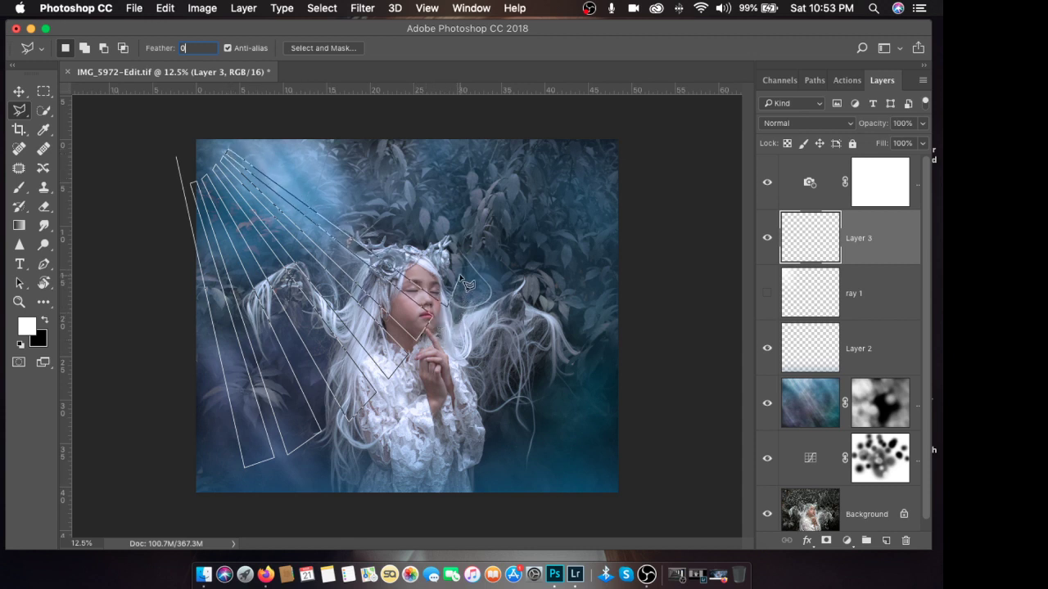
left_click(460, 280)
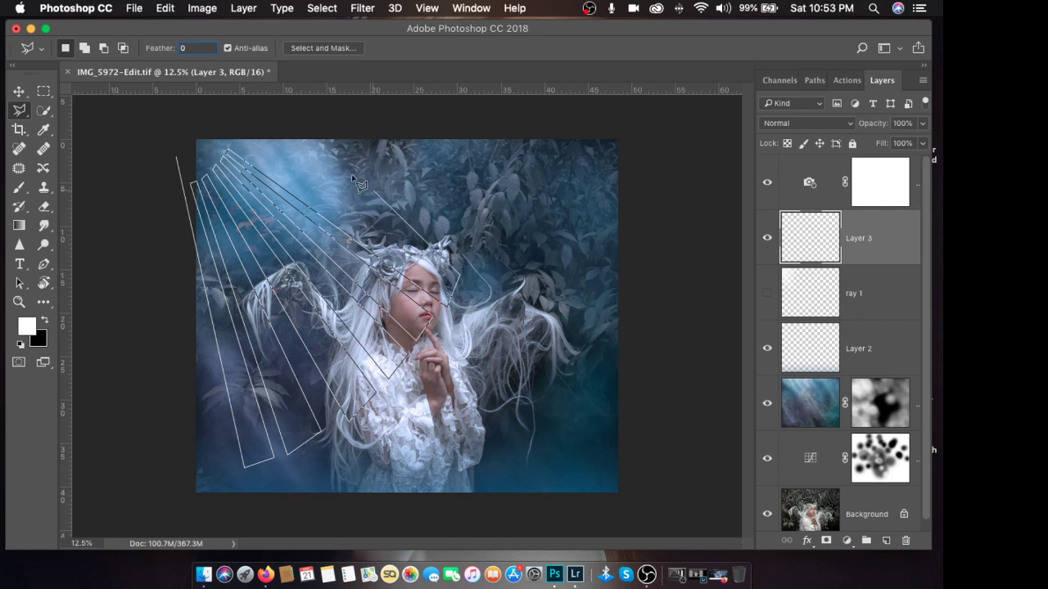
left_click(233, 145)
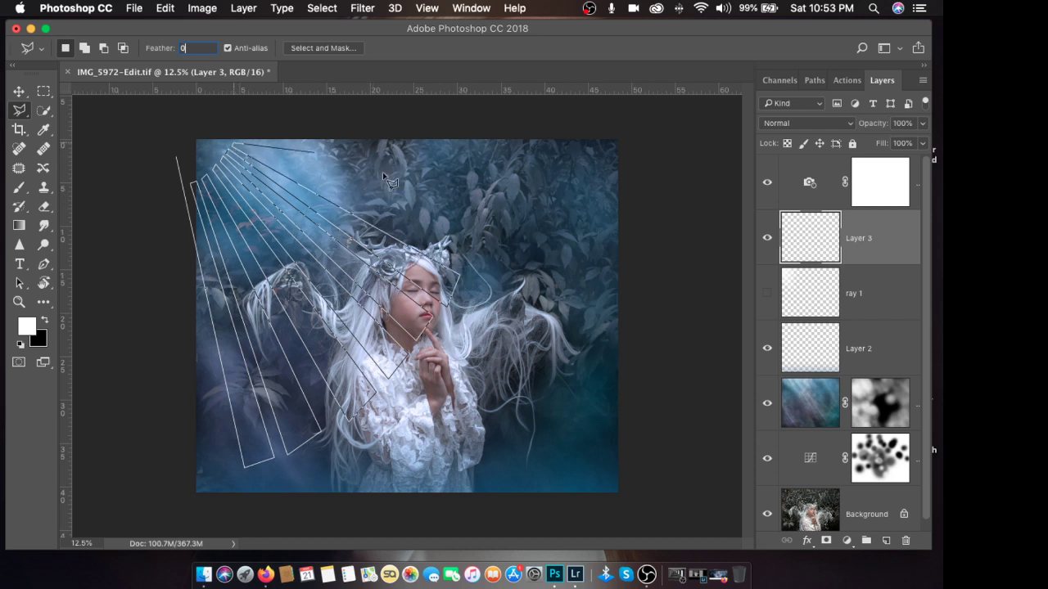
left_click(467, 262)
left_click(481, 219)
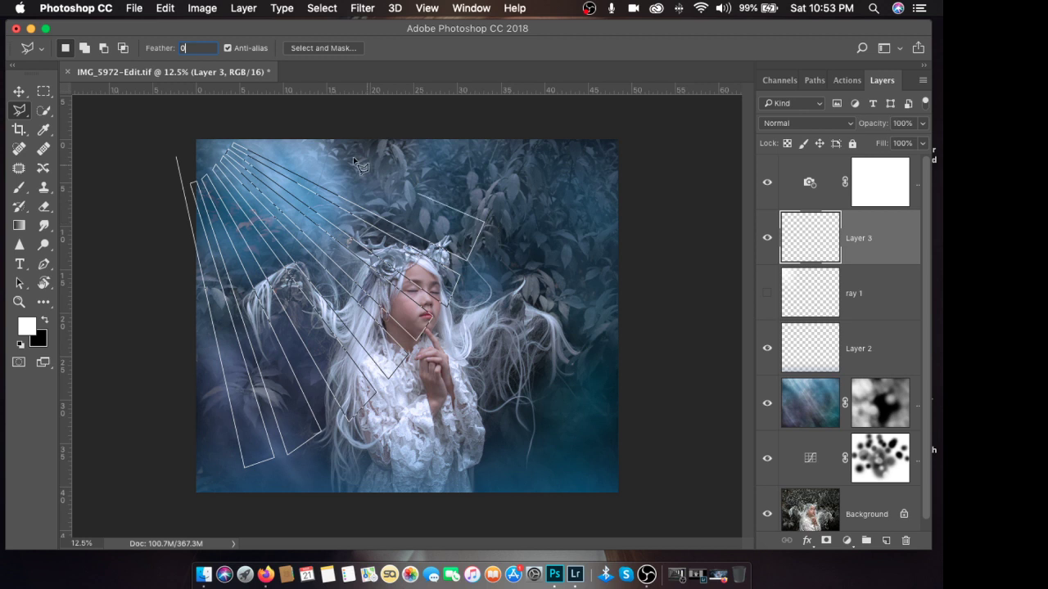
left_click(241, 136)
left_click(191, 117)
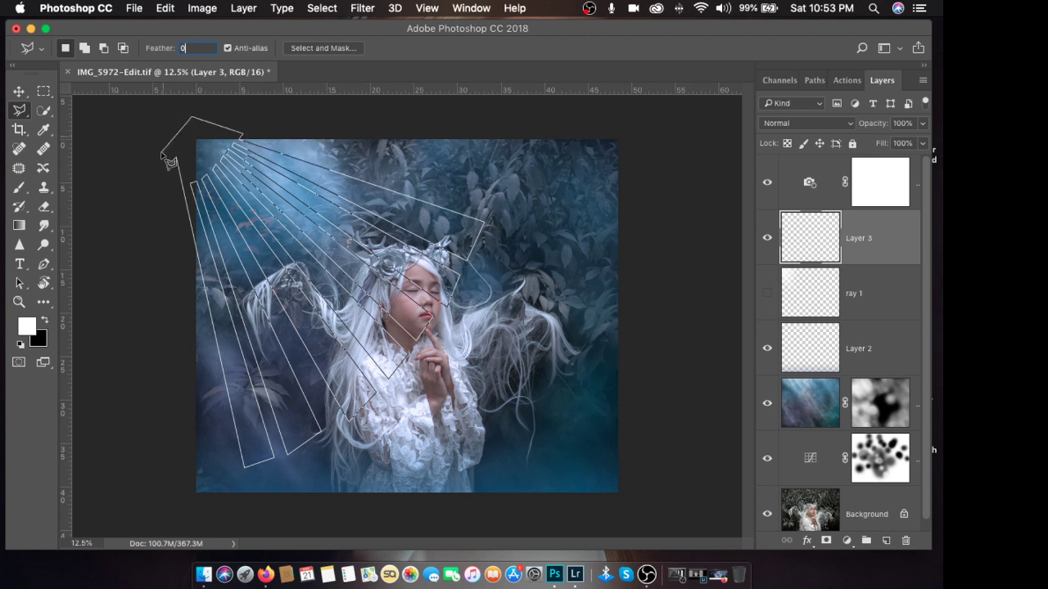
left_click(174, 159)
left_click(182, 170)
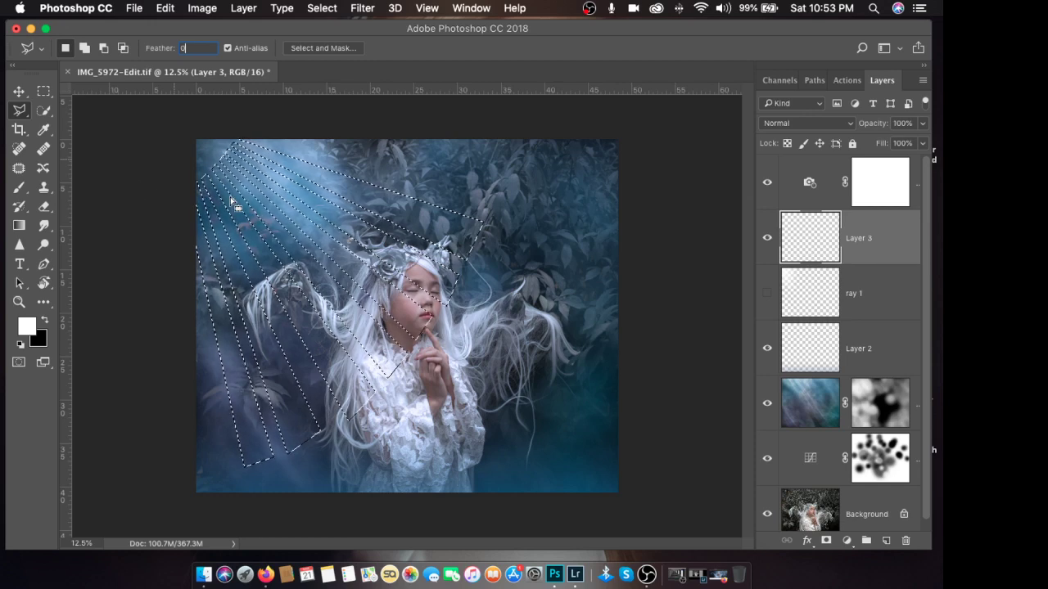
Step: Invert the ray selection with Select > Inverse
key("shift")
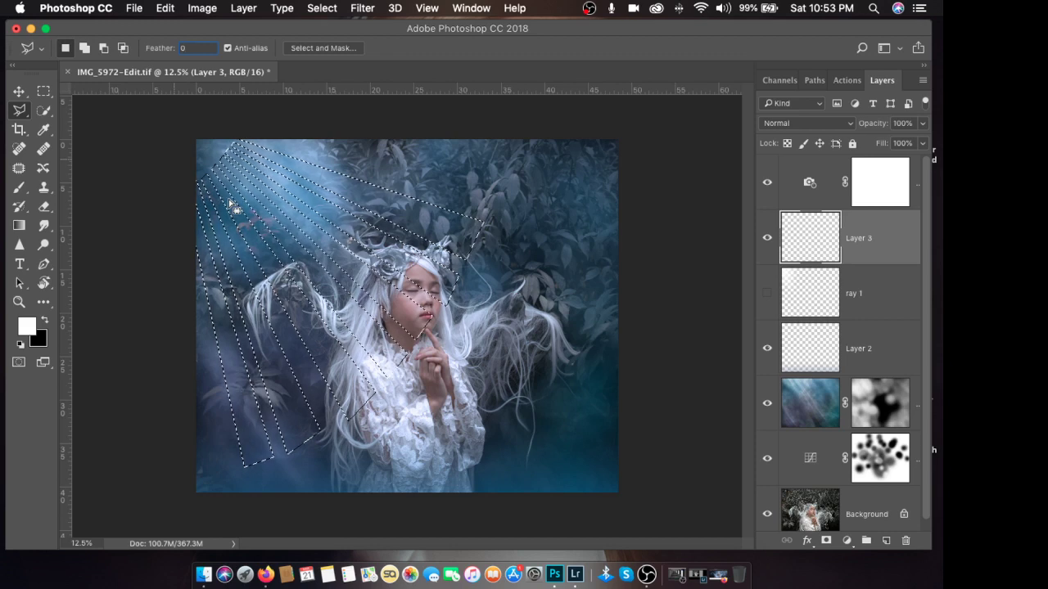
key("shift+F6")
key("super+shift+i")
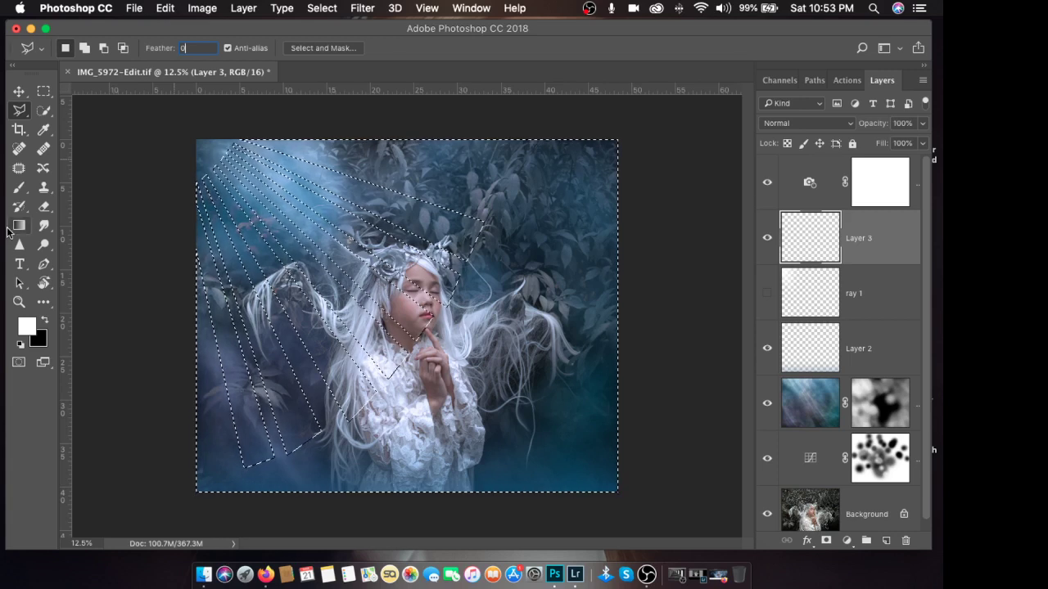
key("g")
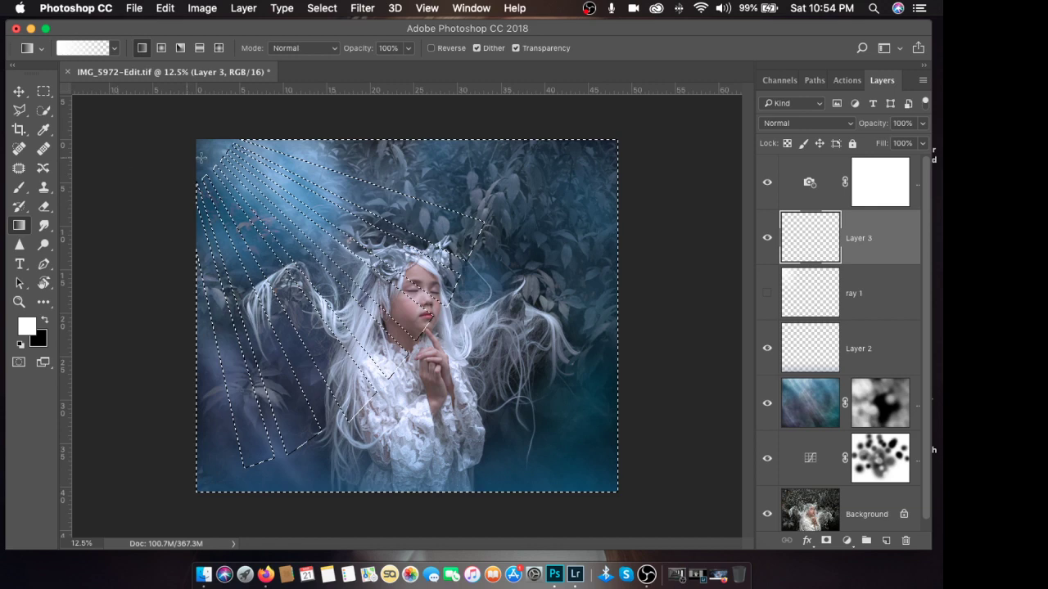
Step: Fill the rays with a white-to-transparent gradient from the top-left, then deselect
left_click_drag(198, 140, 487, 402)
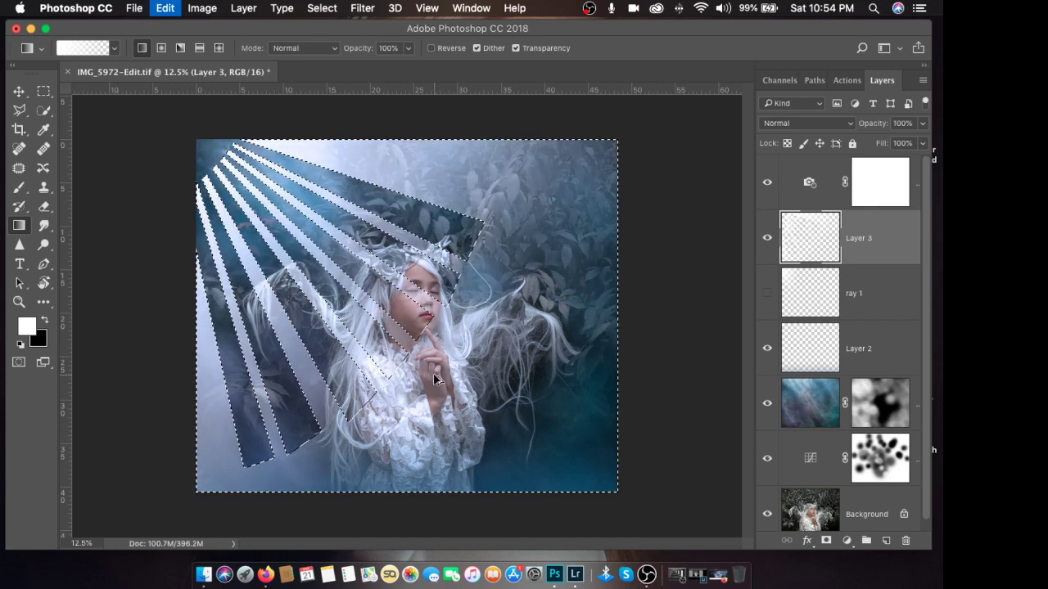
key("super+z")
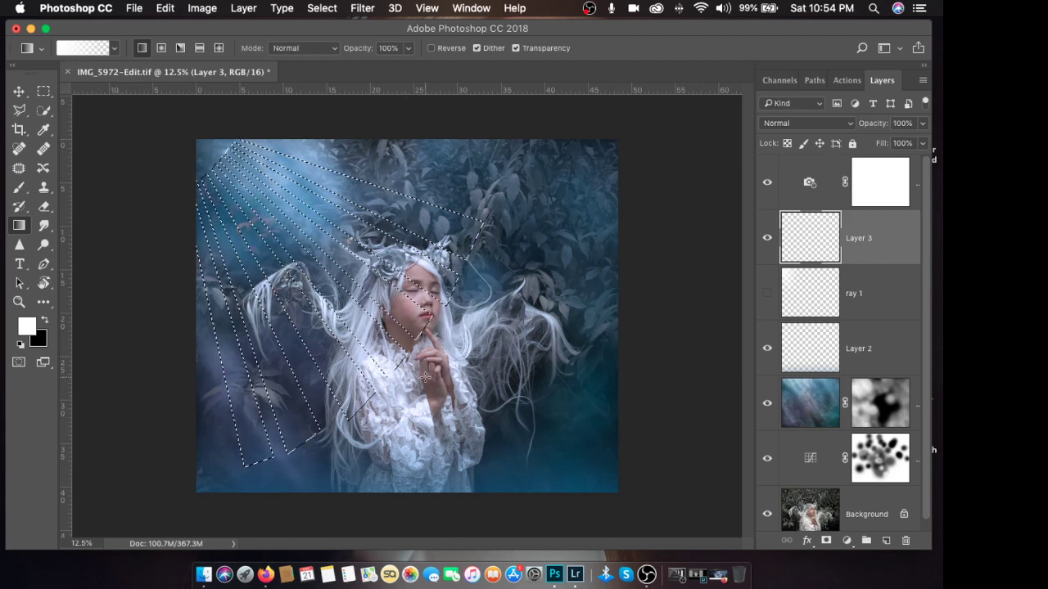
left_click_drag(200, 143, 425, 376)
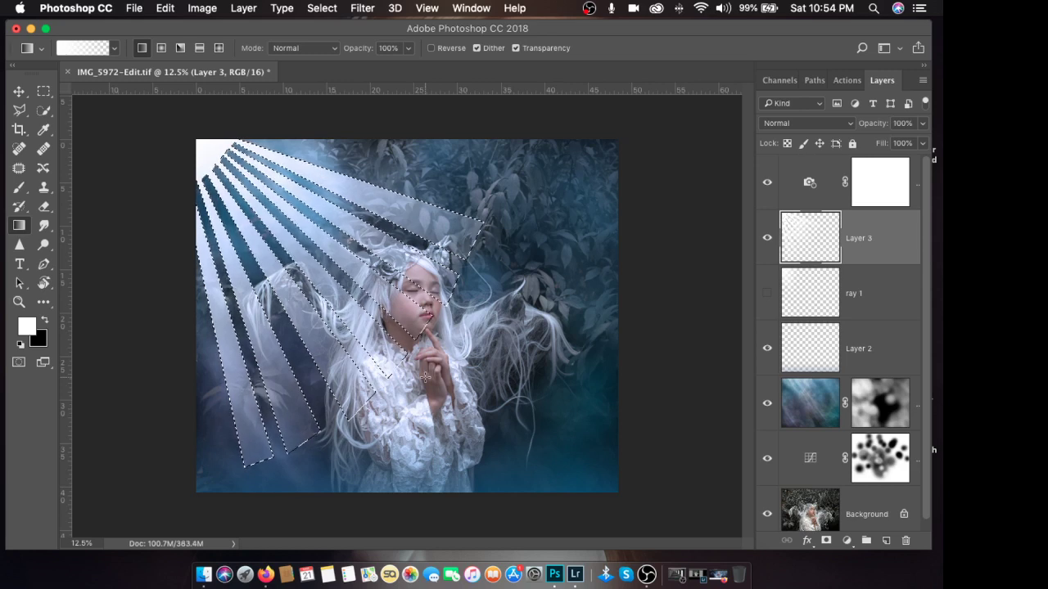
key("super+d")
Step: Enlarge the rays to 108.11% and tilt them about -2.38°
key("v")
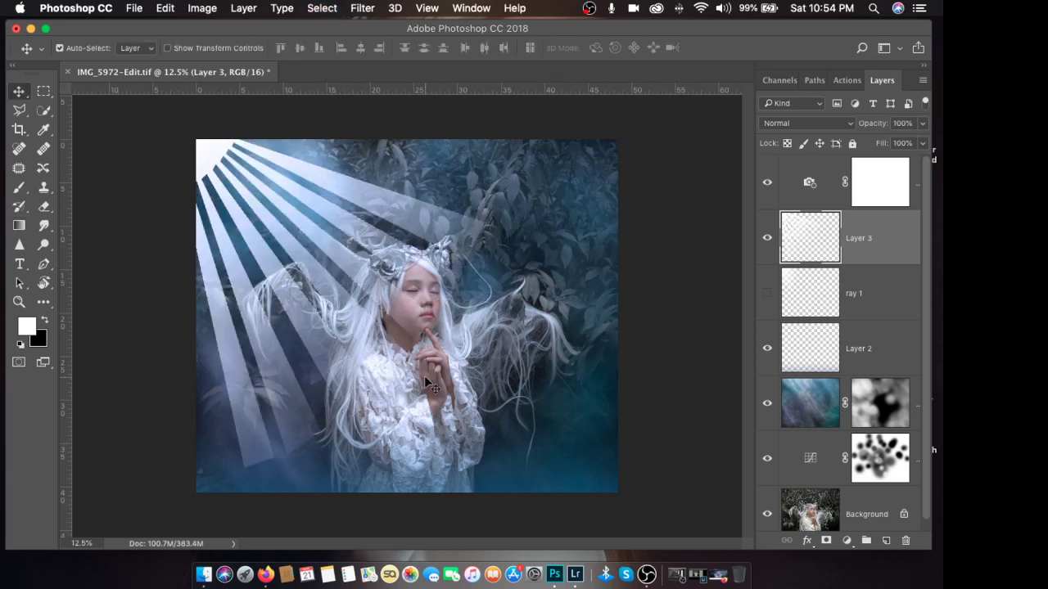
key("super+t")
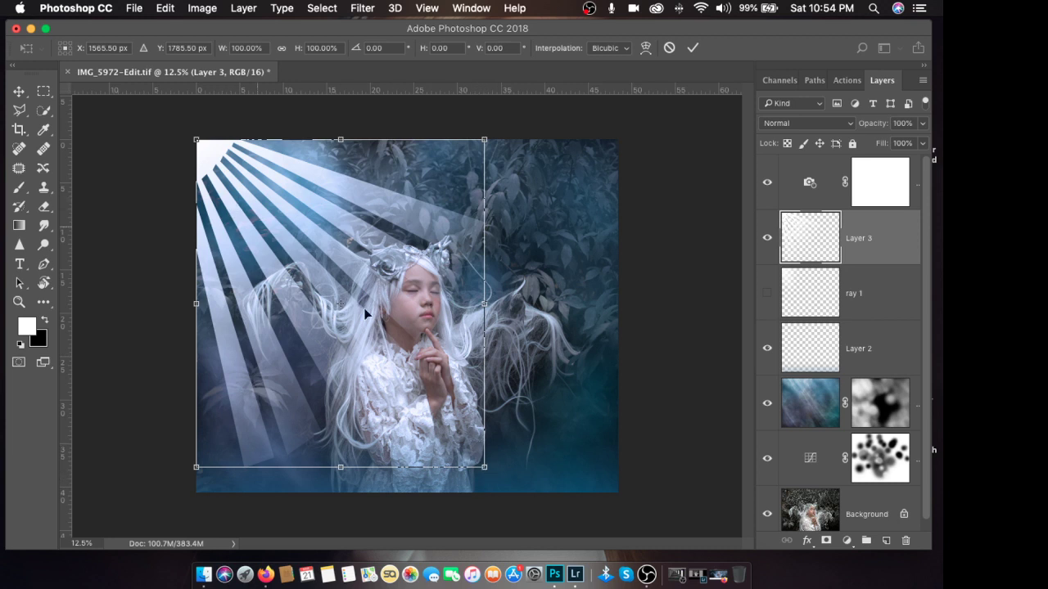
left_click_drag(485, 468, 496, 479)
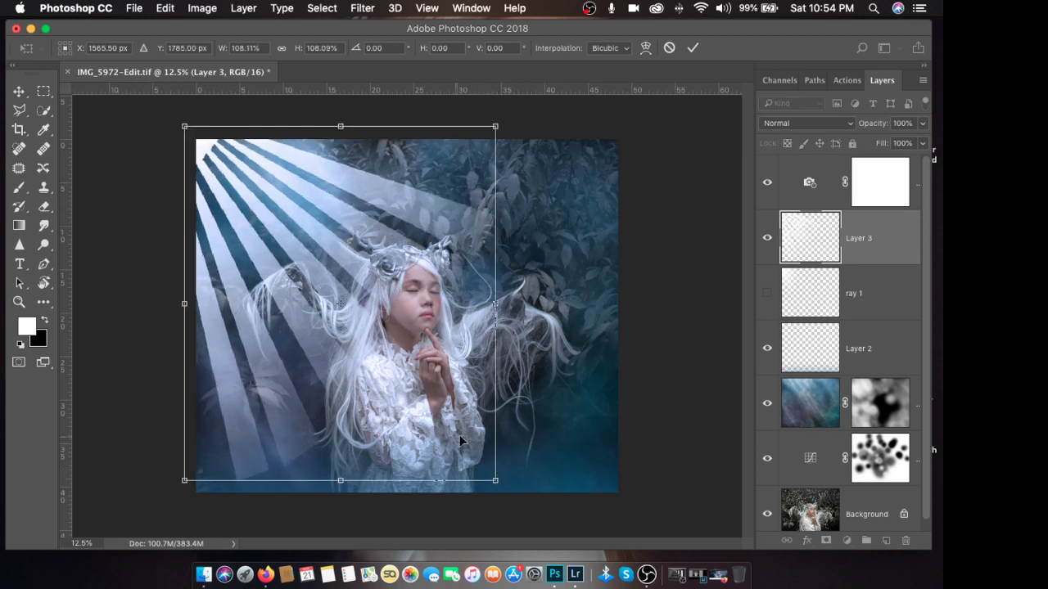
left_click_drag(459, 435, 468, 438)
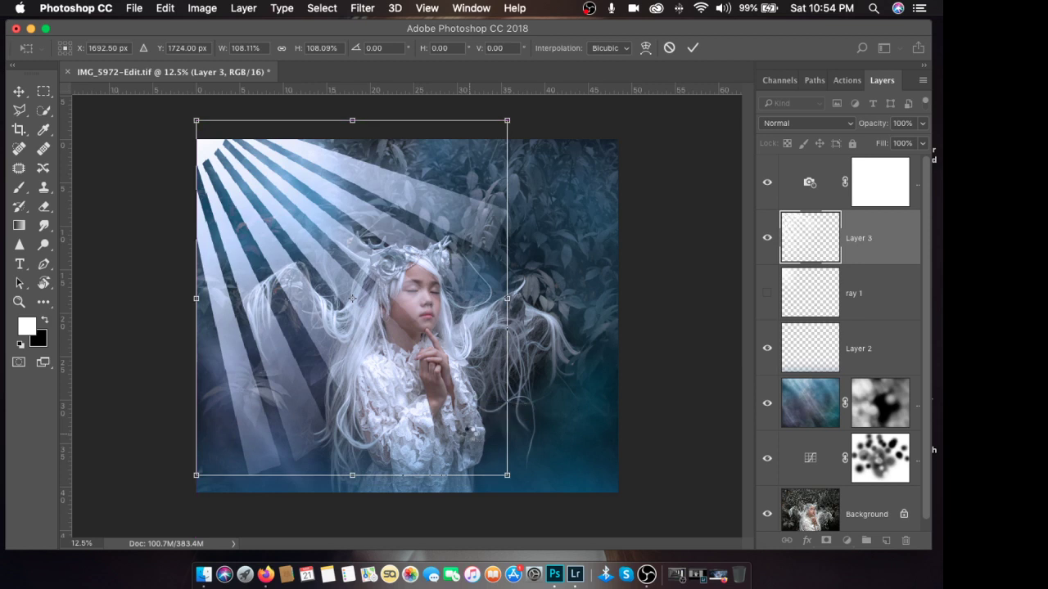
key("Return")
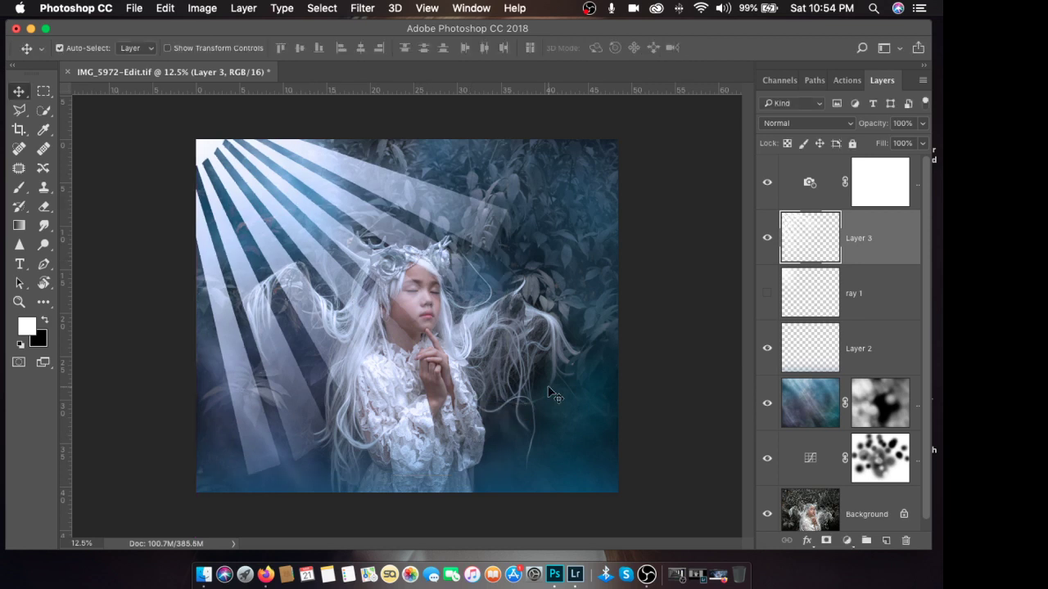
key("ctrl+t")
left_click_drag(616, 403, 631, 381)
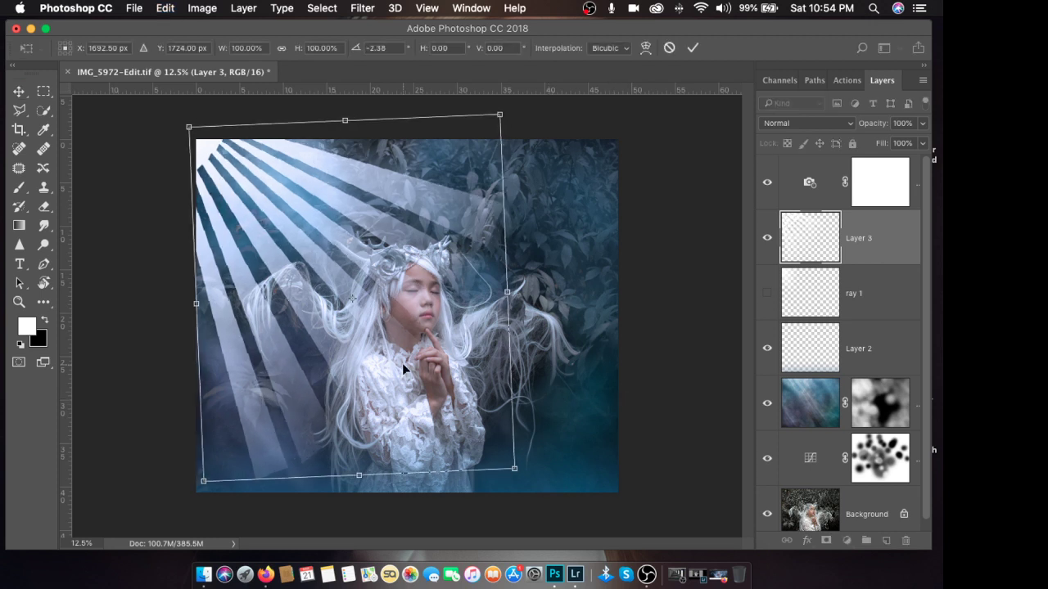
key("Return")
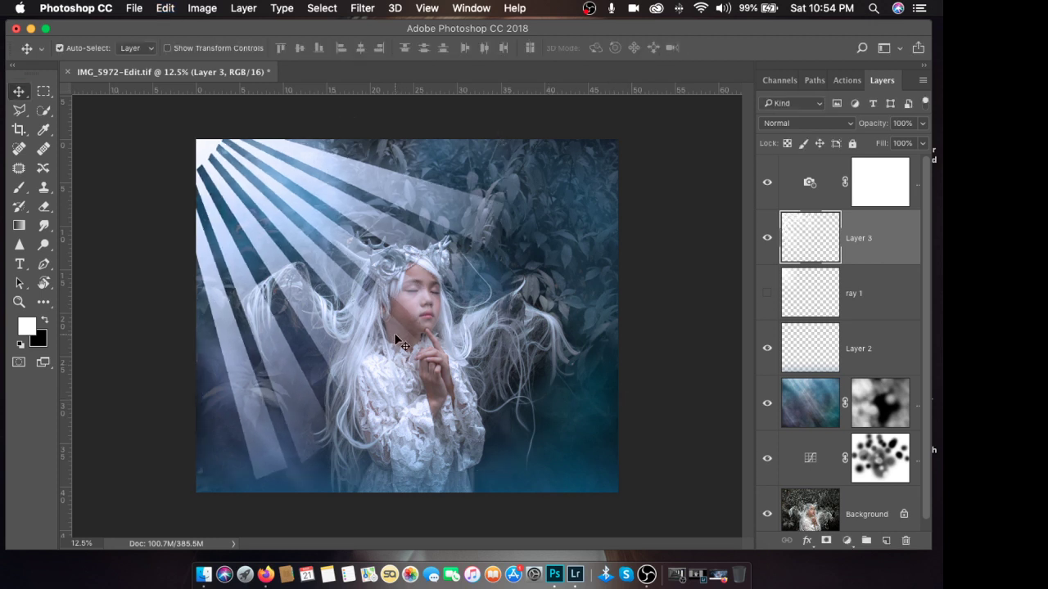
Step: Apply a Gaussian Blur with an 80-pixel radius to the rays
left_click(354, 12)
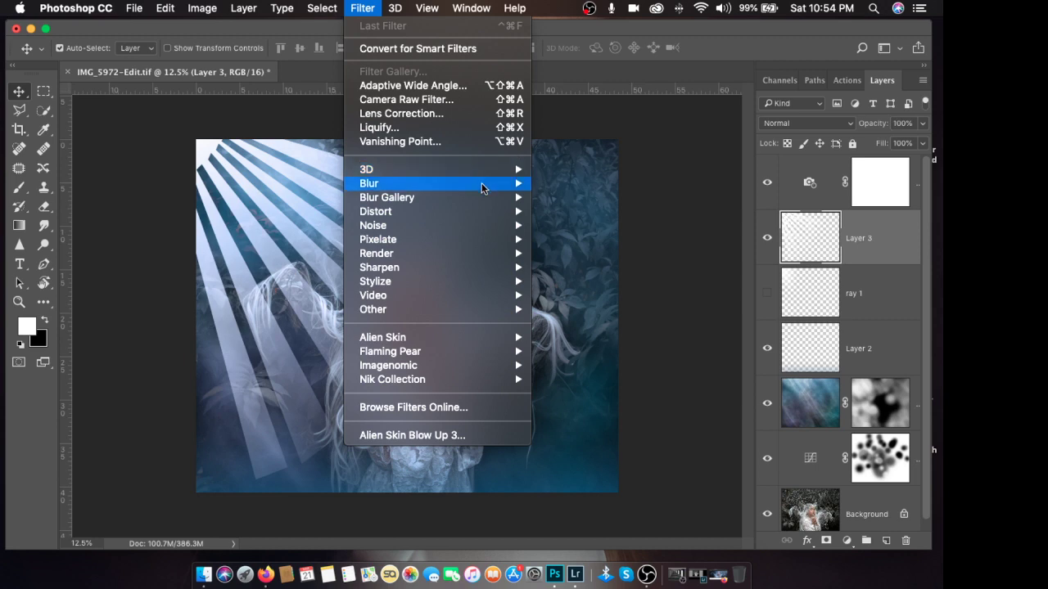
mouse_move(481, 184)
left_click(570, 239)
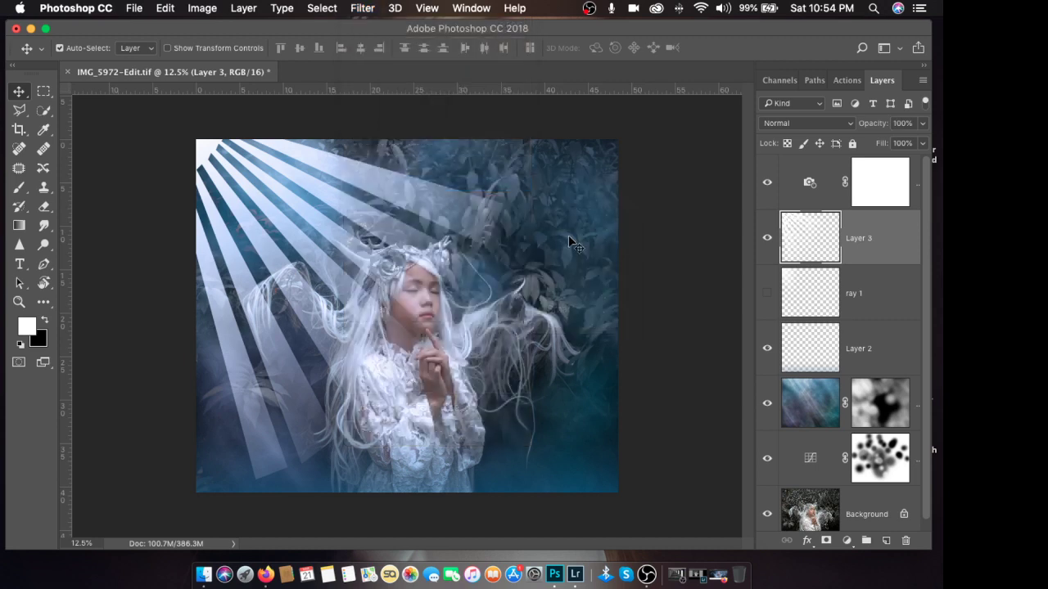
left_click_drag(425, 124, 631, 140)
left_click_drag(584, 353, 604, 354)
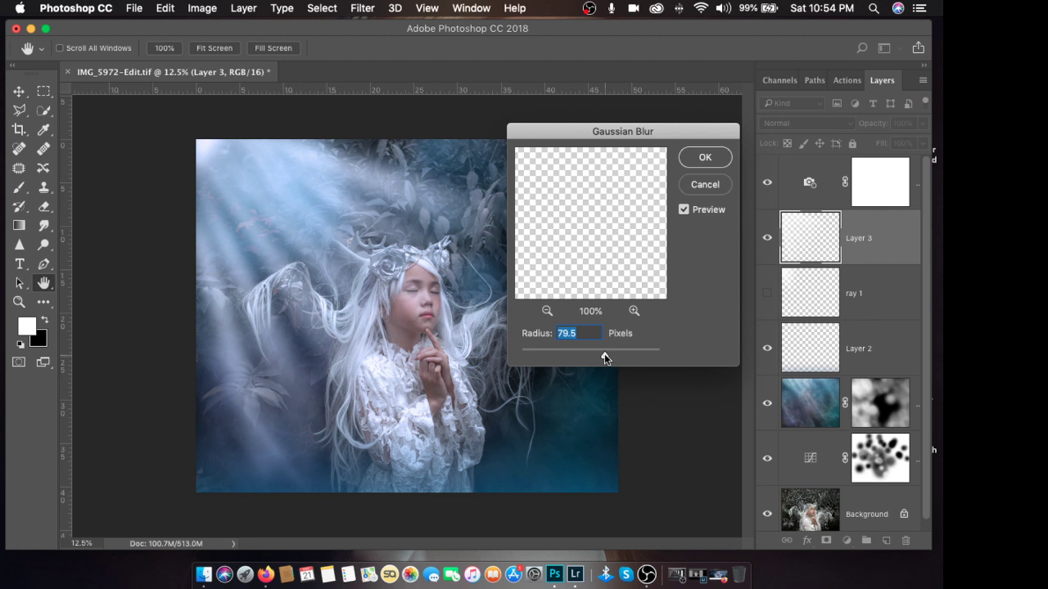
type("8")
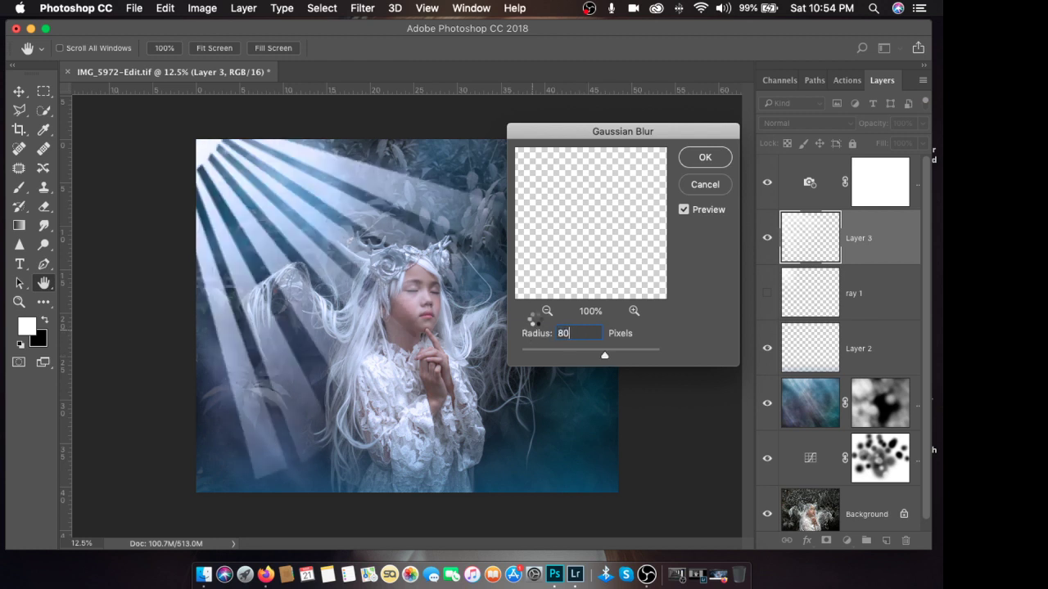
type("0")
key("Return")
Step: Enlarge the blurred rays to about 103% and lower Layer 3's opacity to 53%
key("super+t")
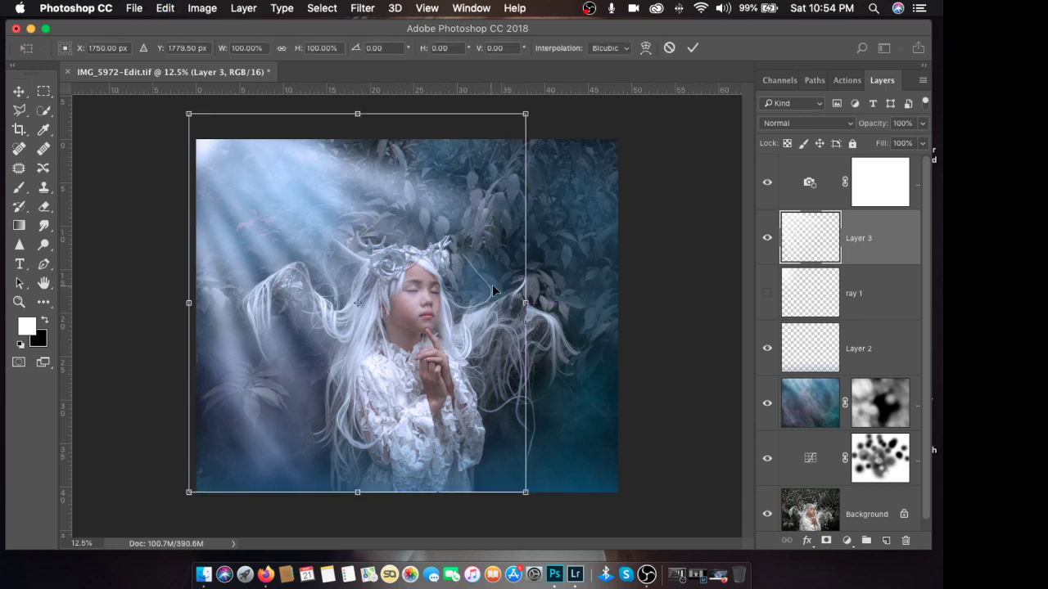
left_click_drag(525, 114, 535, 98)
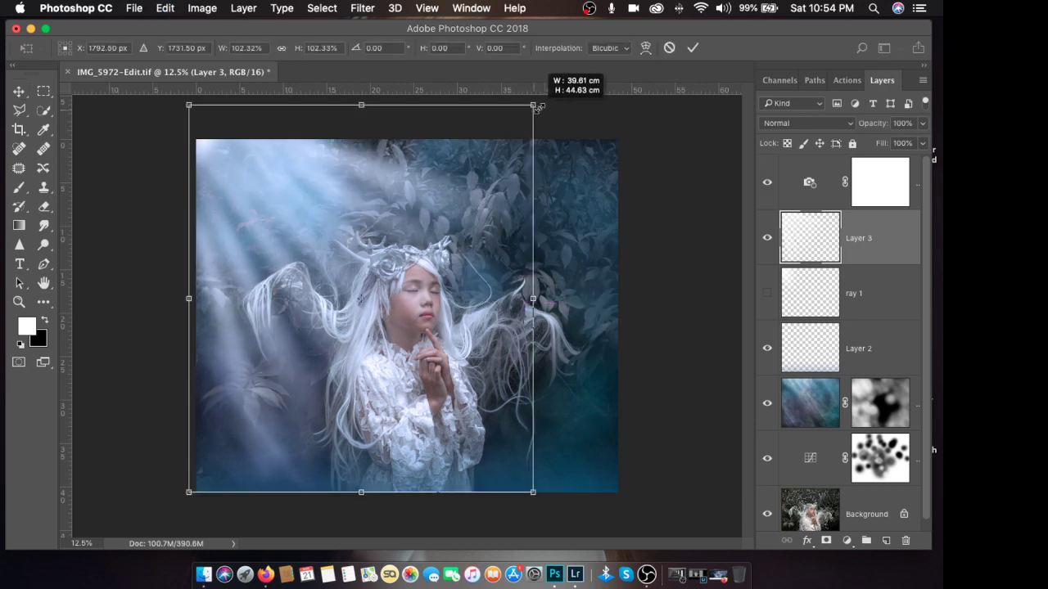
left_click_drag(461, 175, 442, 175)
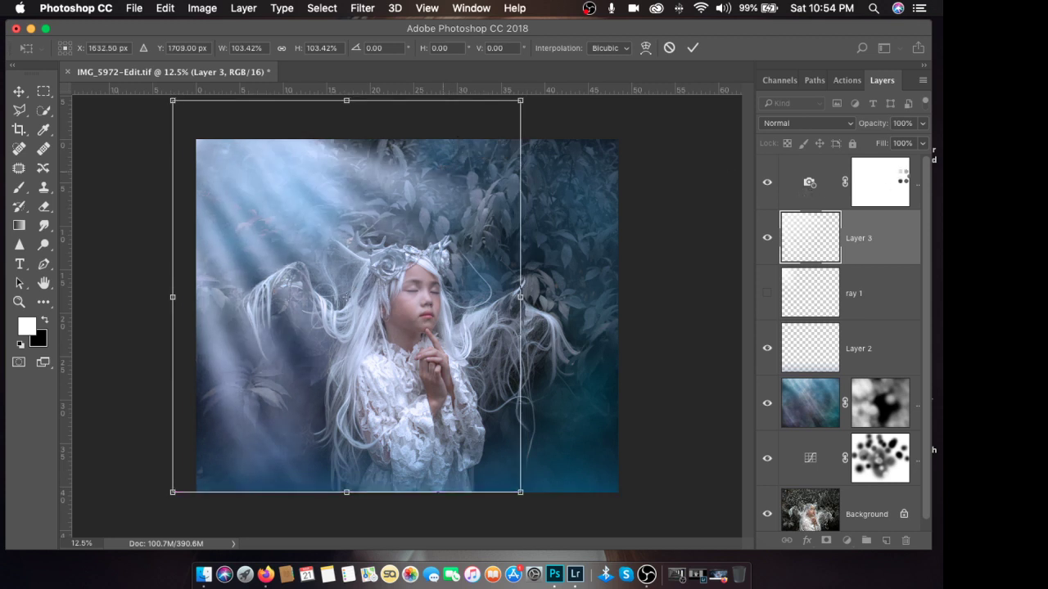
key("Return")
left_click(924, 123)
left_click(896, 142)
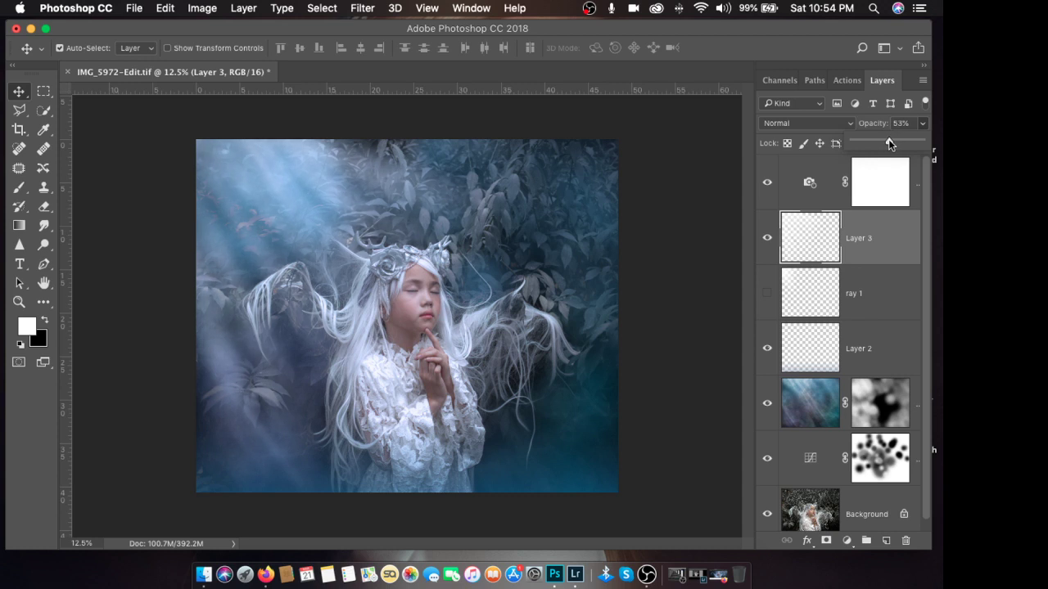
Step: Mask Layer 3 and paint black at 80% opacity over the girl's face and hair
left_click(826, 540)
key("x")
key("b")
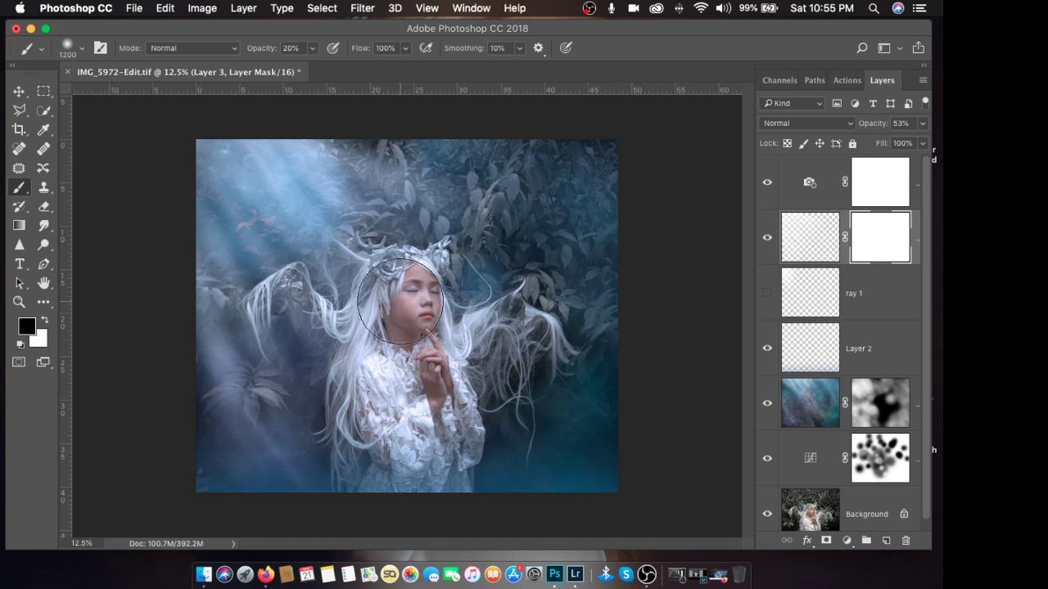
key("8")
mouse_move(400, 299)
left_mouse_down()
mouse_move(372, 348)
mouse_move(311, 303)
mouse_move(401, 290)
mouse_move(458, 328)
mouse_move(467, 360)
mouse_move(490, 354)
left_mouse_up()
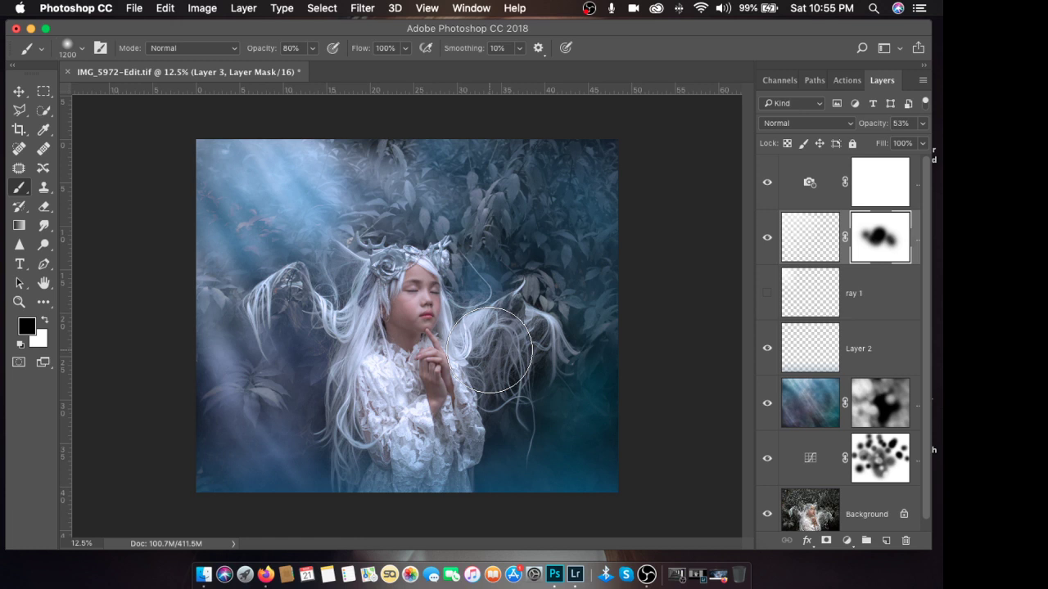
left_click(917, 198)
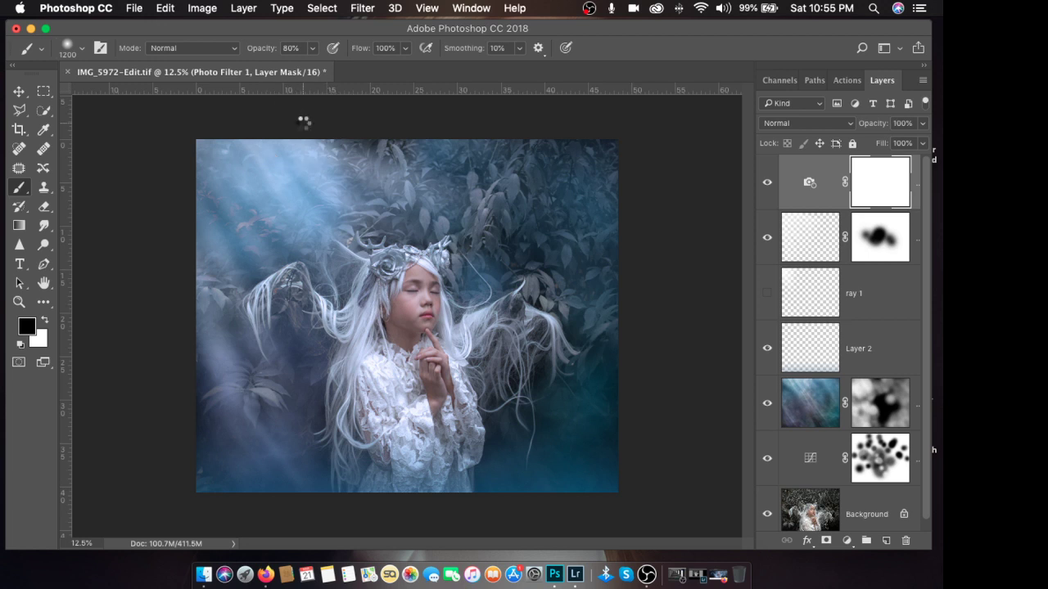
Step: Compare the merged layer hidden and shown, and select layers from Photo Filter 1 down to Background
key("x")
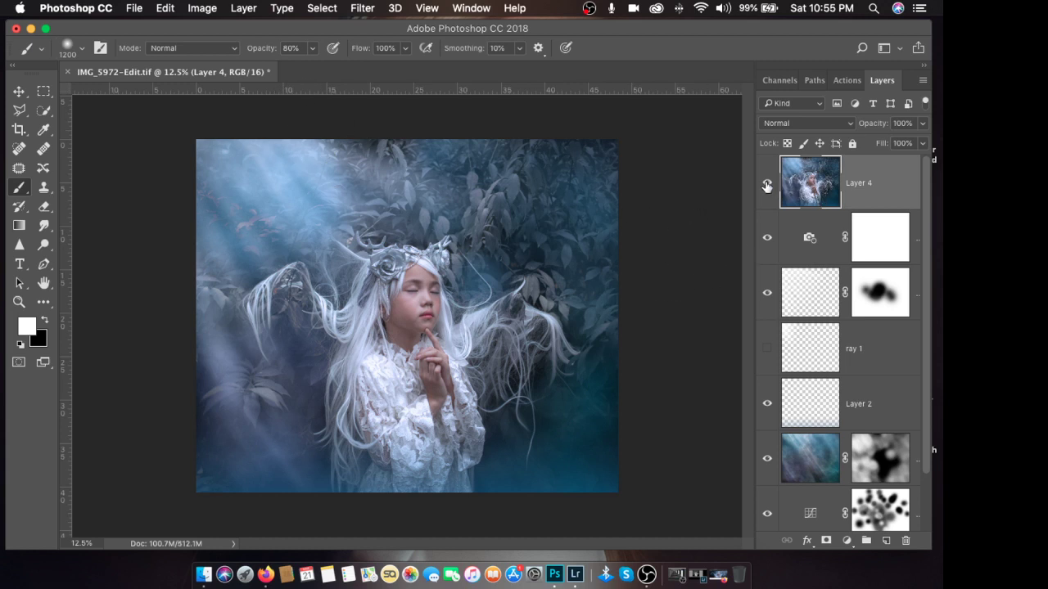
left_click(767, 185)
left_click(767, 185)
scroll(930, 274, "down", 3)
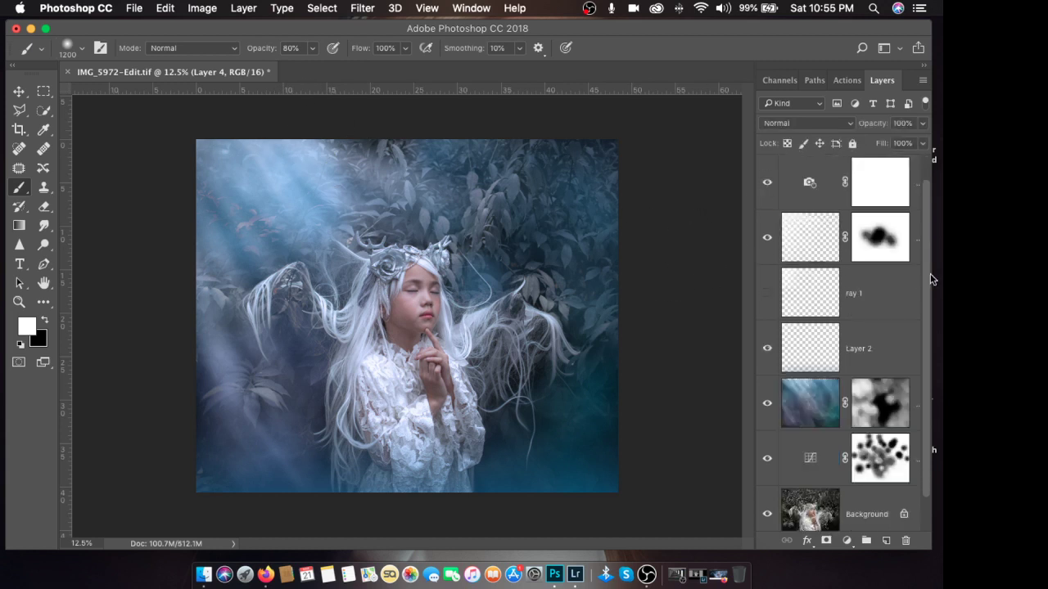
scroll(933, 278, "up", 3)
scroll(933, 213, "down", 3)
scroll(934, 278, "up", 3)
left_click(829, 256)
scroll(858, 327, "down", 3)
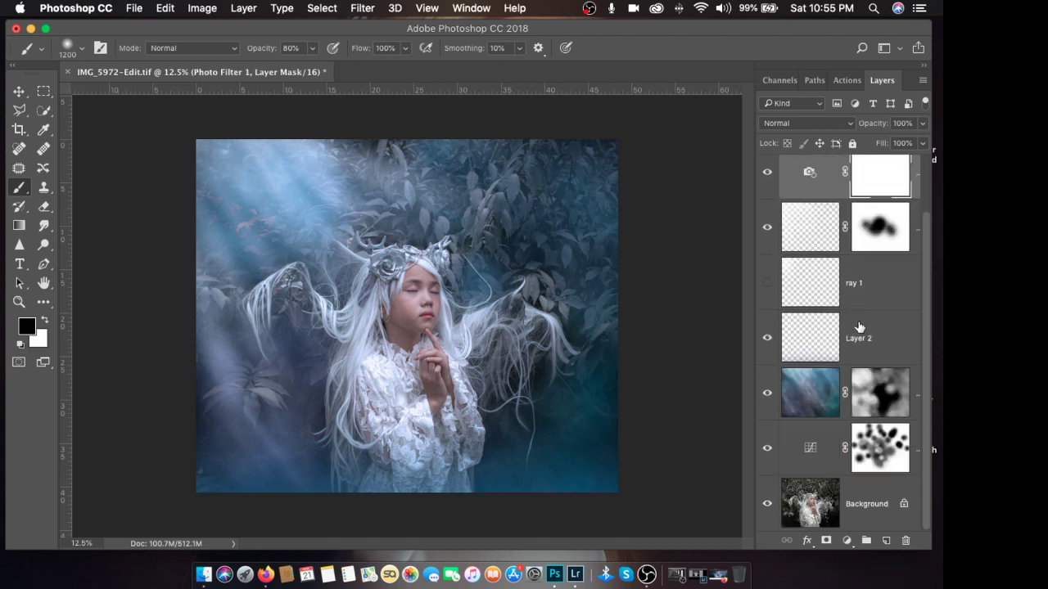
left_click(868, 516)
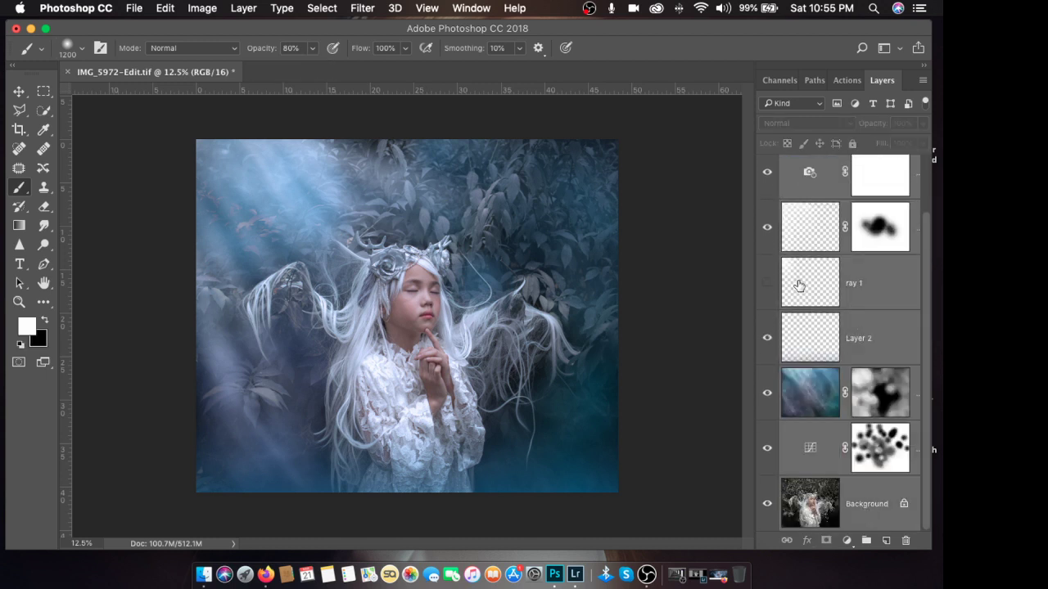
Step: Stamp visible layers into Layer 4, move it to the top, and group the layers below
key("super+alt+shift+e")
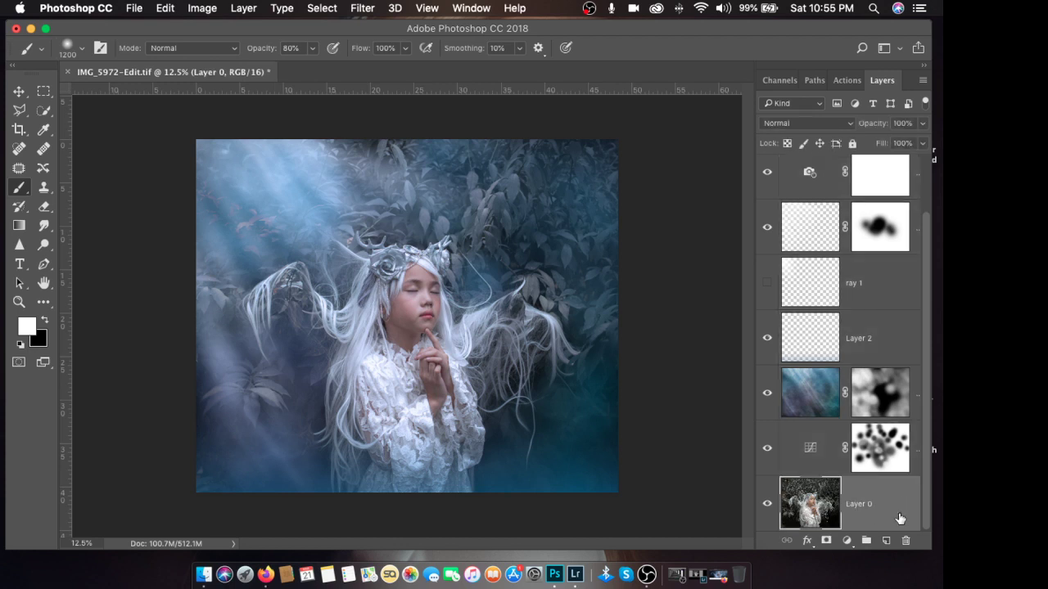
key("super+shift+bracketright")
left_click(826, 249, "shift")
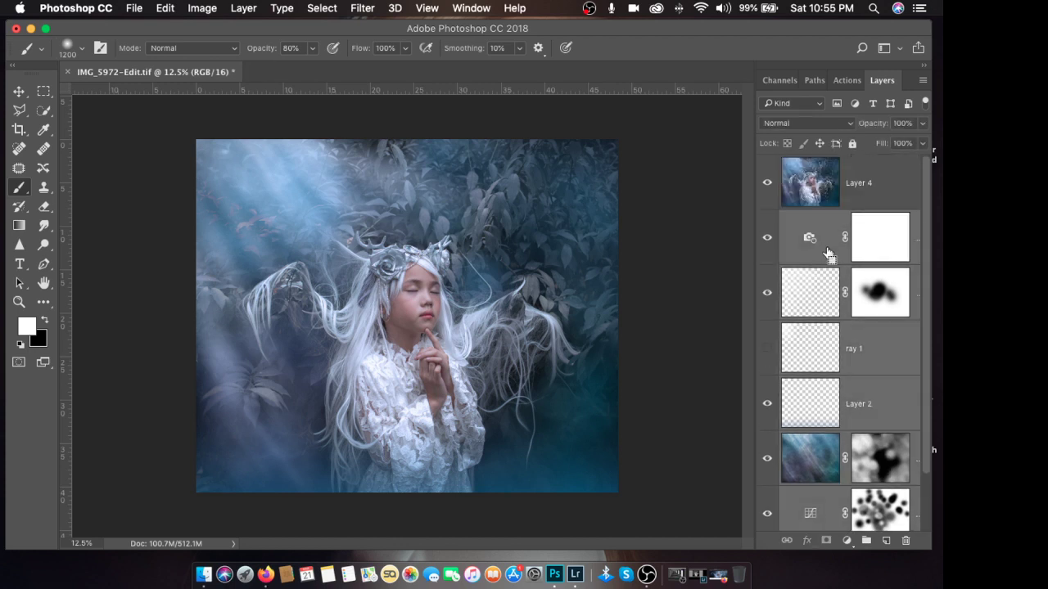
key("super+g")
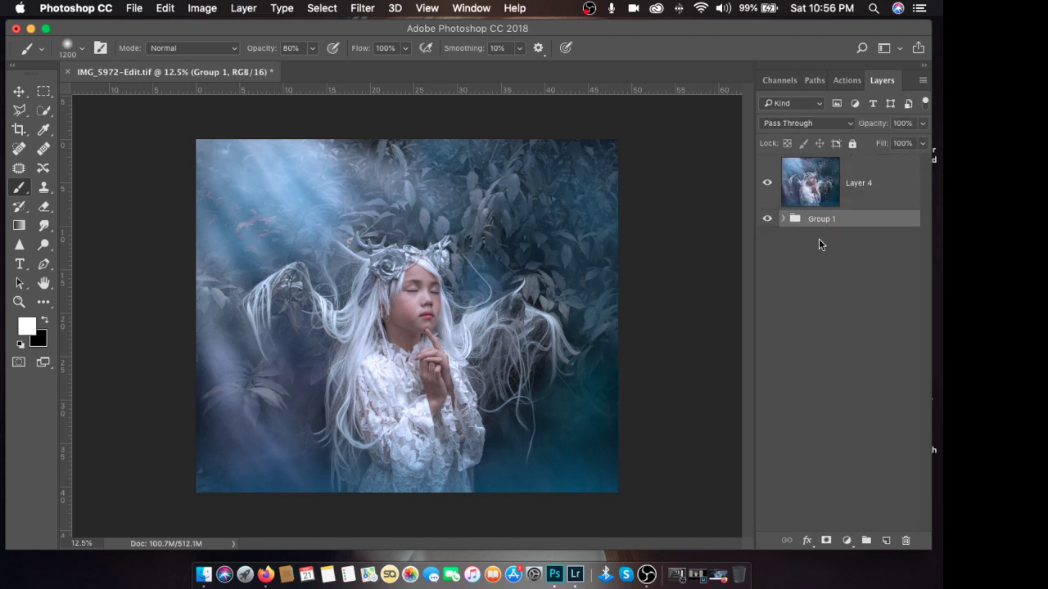
Step: Rename the group to 'Back up' and select the merged Layer 4
left_click(874, 267)
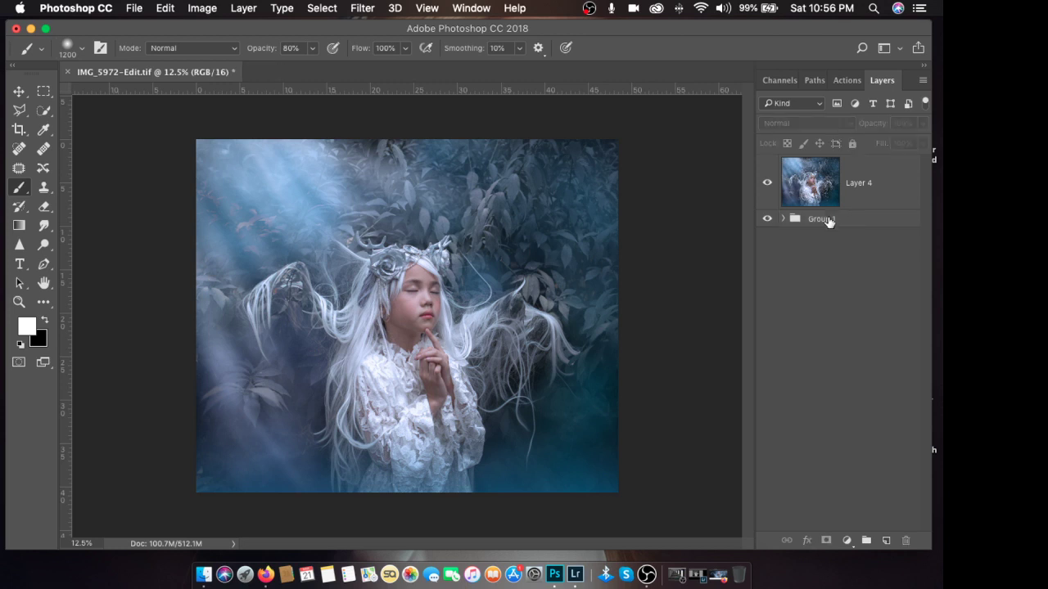
double_click(822, 219)
type("Ba")
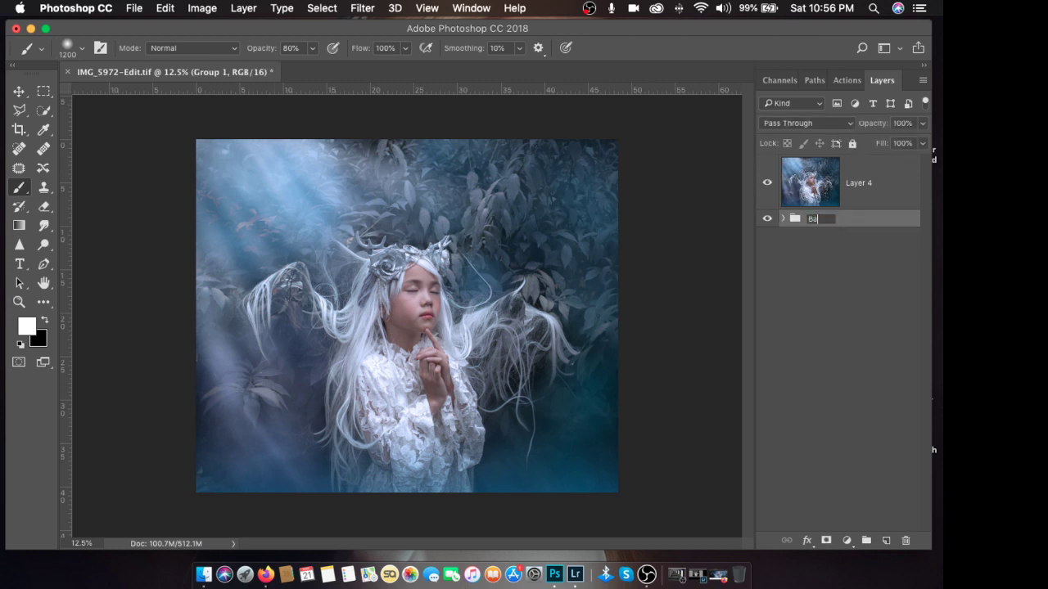
type("ck up")
key("Return")
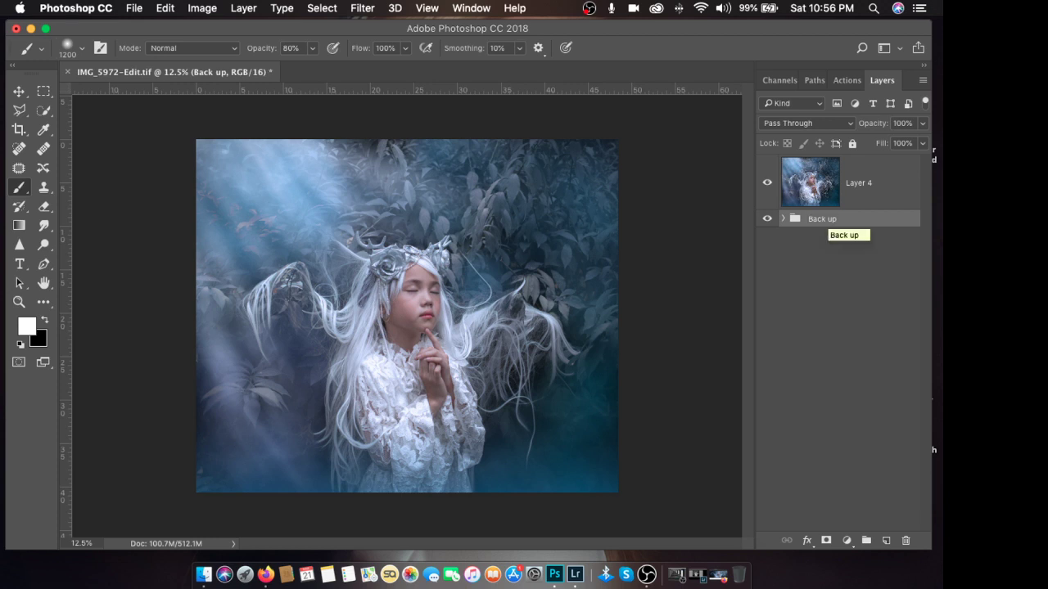
left_click(884, 194)
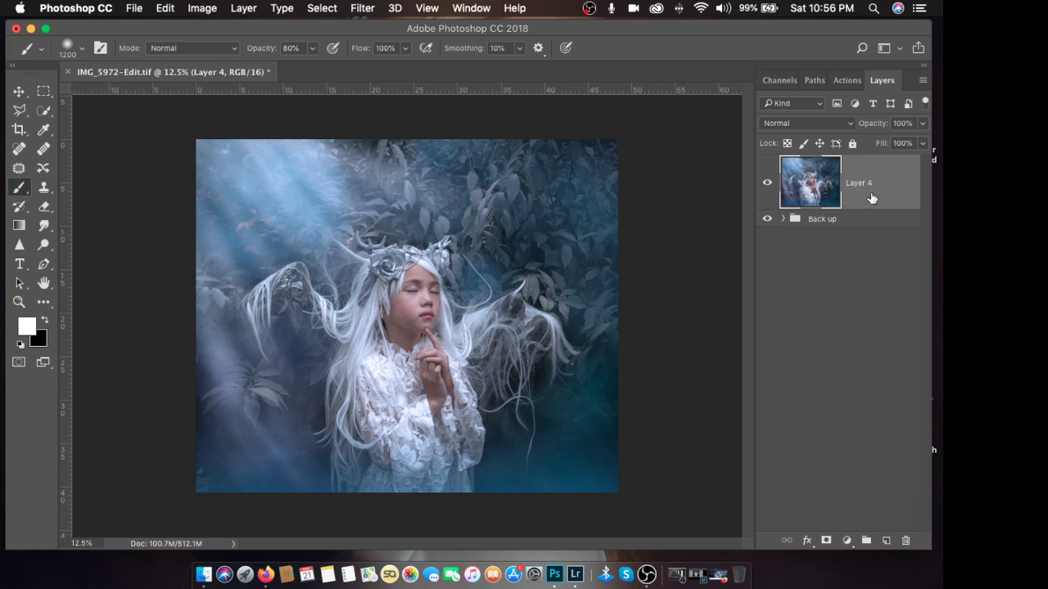
Step: Duplicate Layer 4 and apply the Oil Paint filter to the copy
left_click_drag(866, 185, 885, 540)
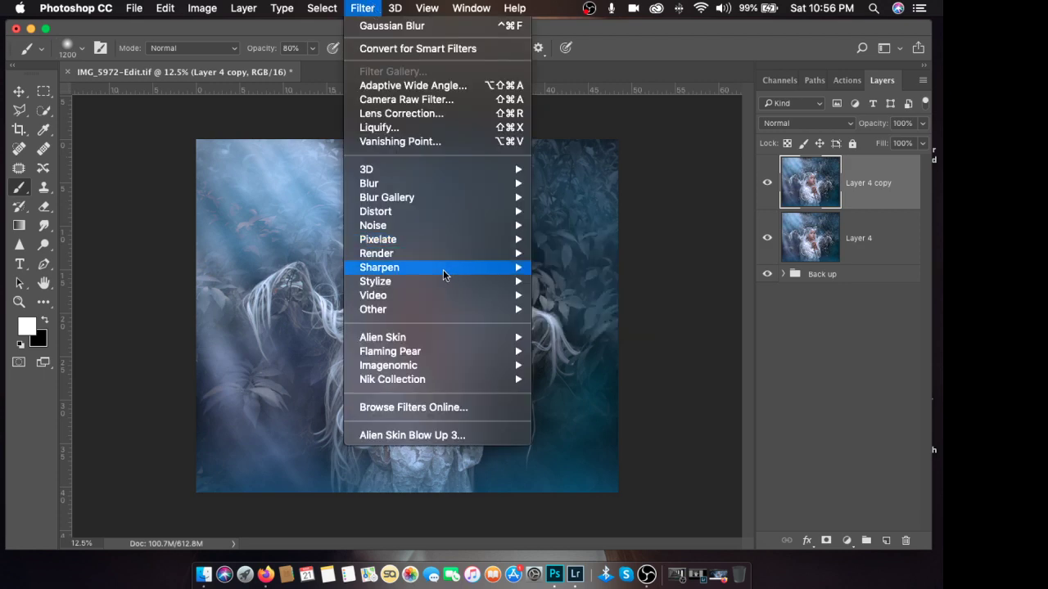
mouse_move(450, 282)
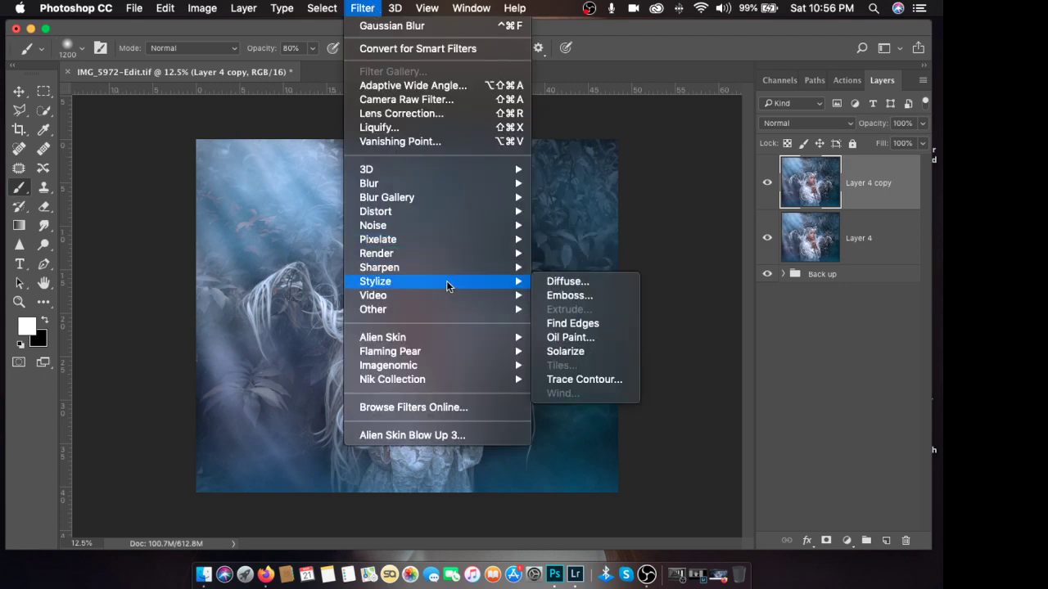
left_click(573, 337)
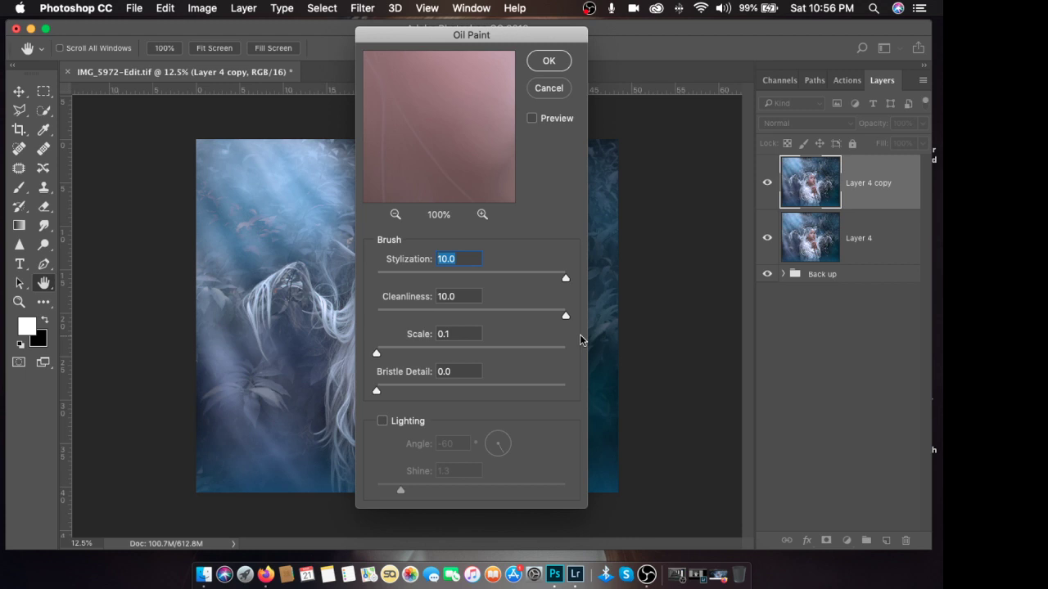
mouse_move(455, 34)
left_mouse_down()
mouse_move(656, 54)
mouse_move(555, 52)
mouse_move(617, 46)
left_mouse_up()
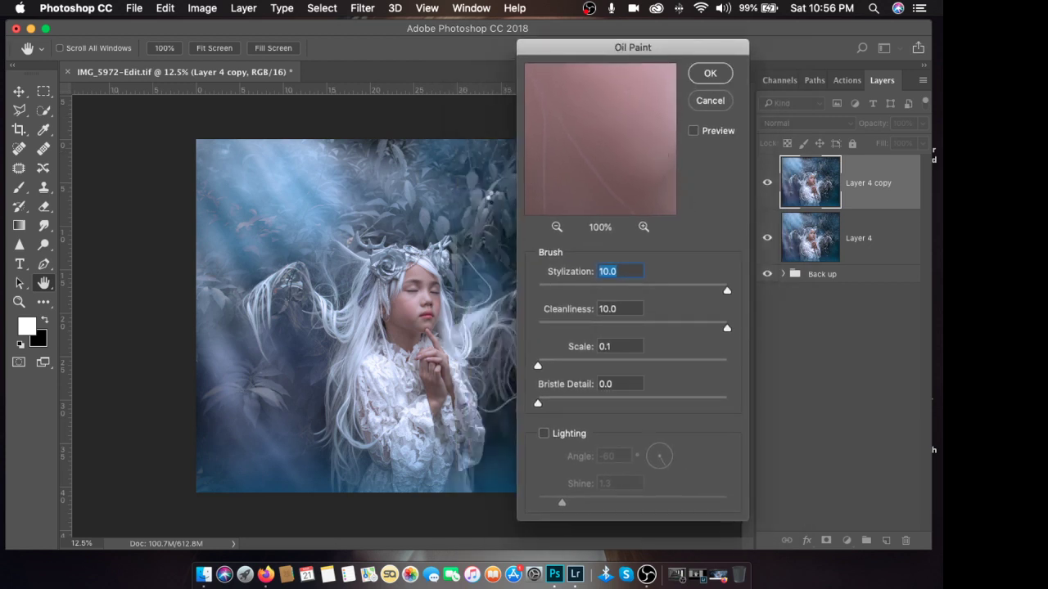
key("Return")
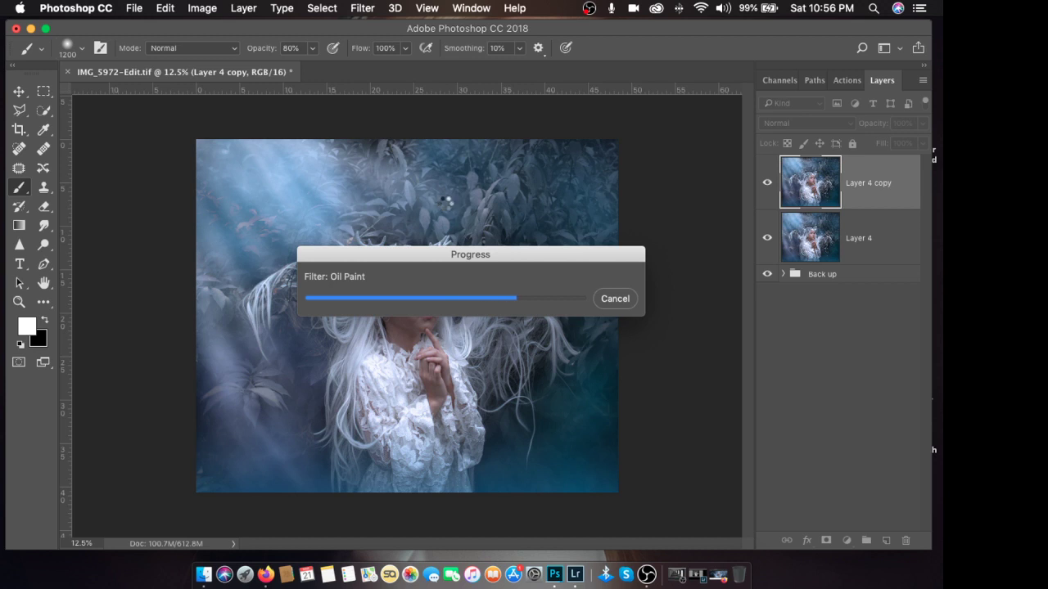
Step: Inspect the oil-painted result up close and lower Layer 4 copy's opacity to 60%
mouse_move(720, 581)
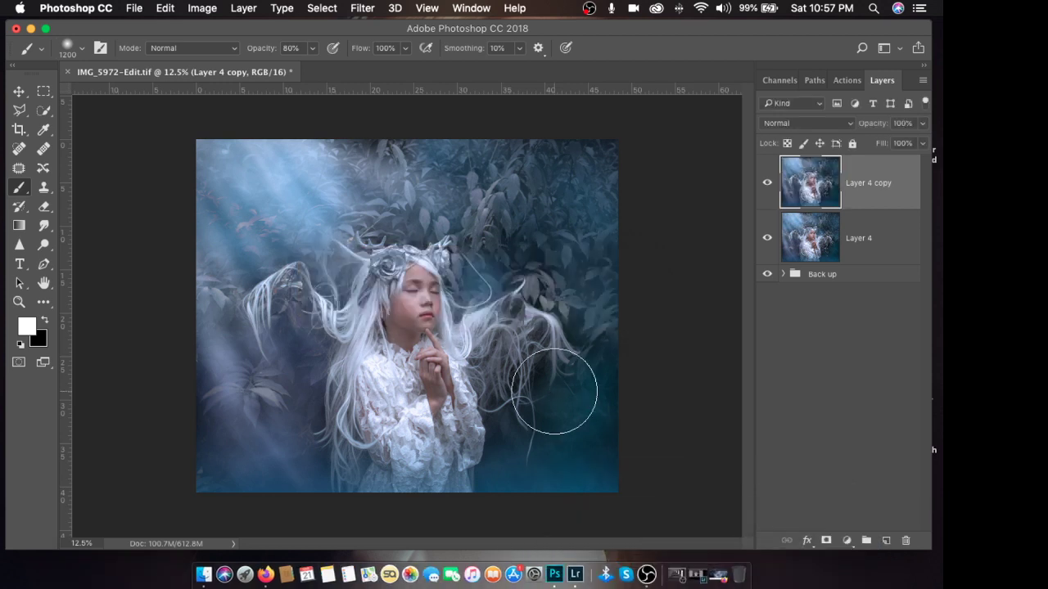
key("super+equal")
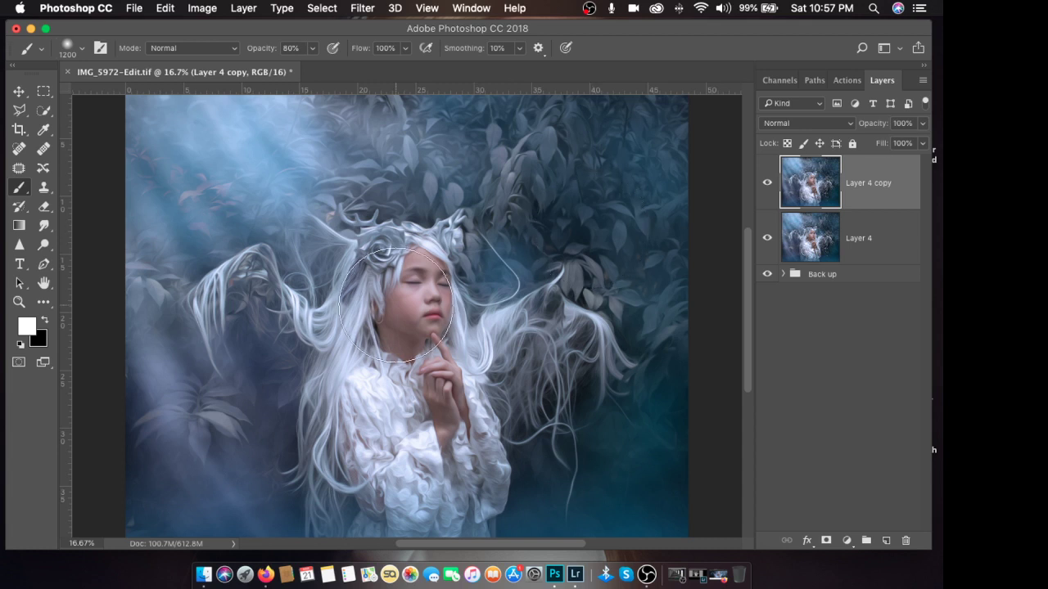
scroll(915, 131, "down", 3)
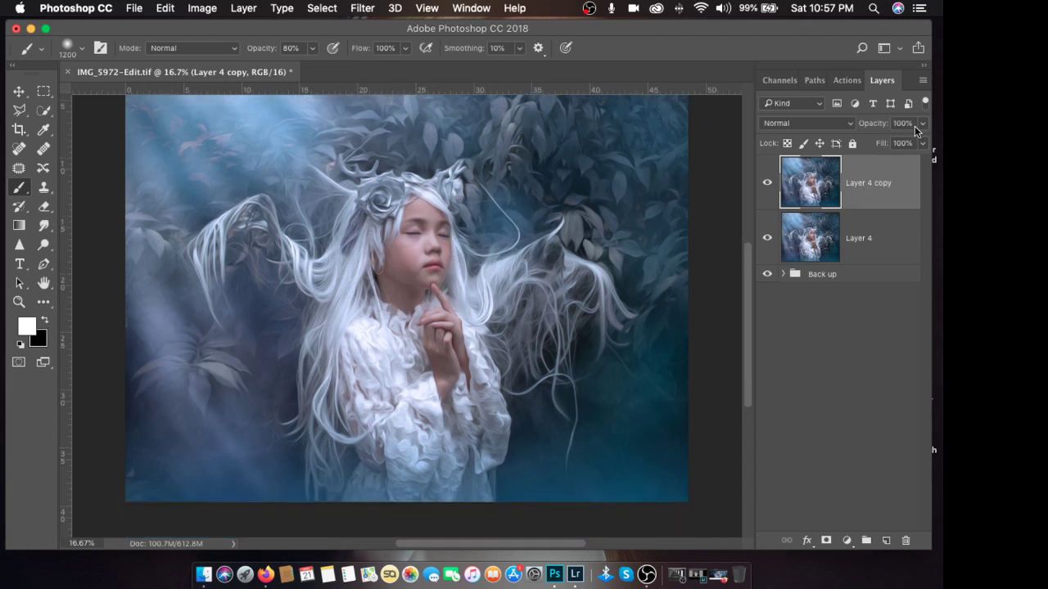
scroll(679, 188, "up", 5)
scroll(676, 189, "right", 2)
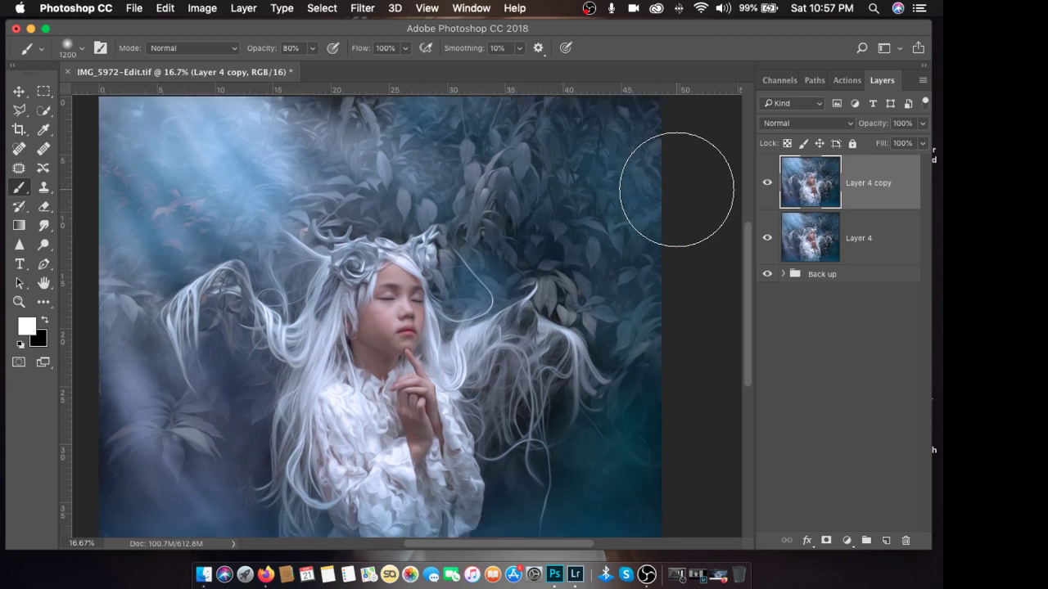
scroll(644, 215, "down", 3)
scroll(643, 215, "left", 2)
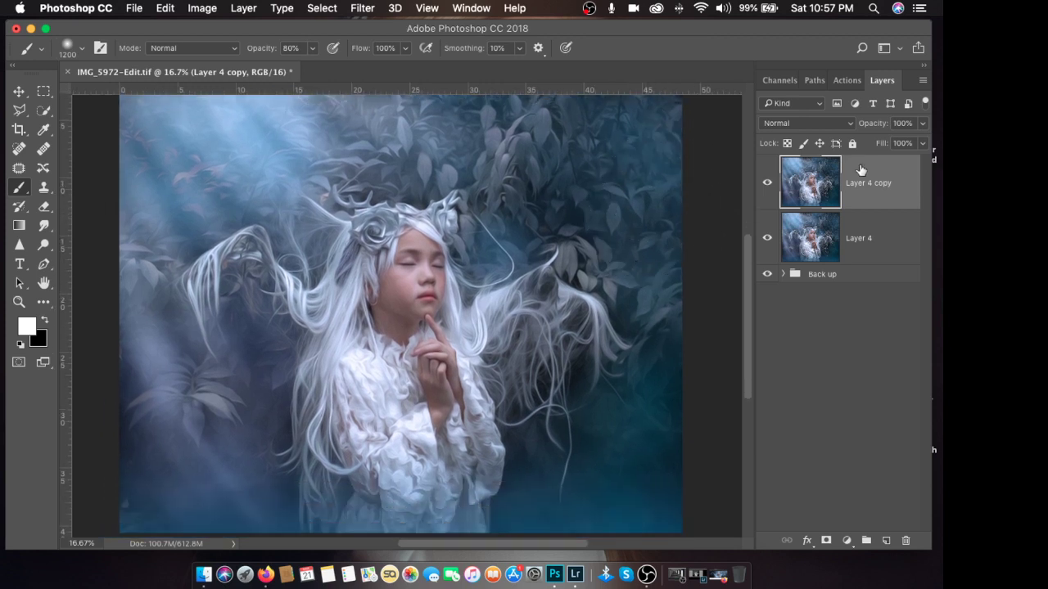
left_click(921, 124)
left_click_drag(907, 143, 887, 144)
left_click(875, 120)
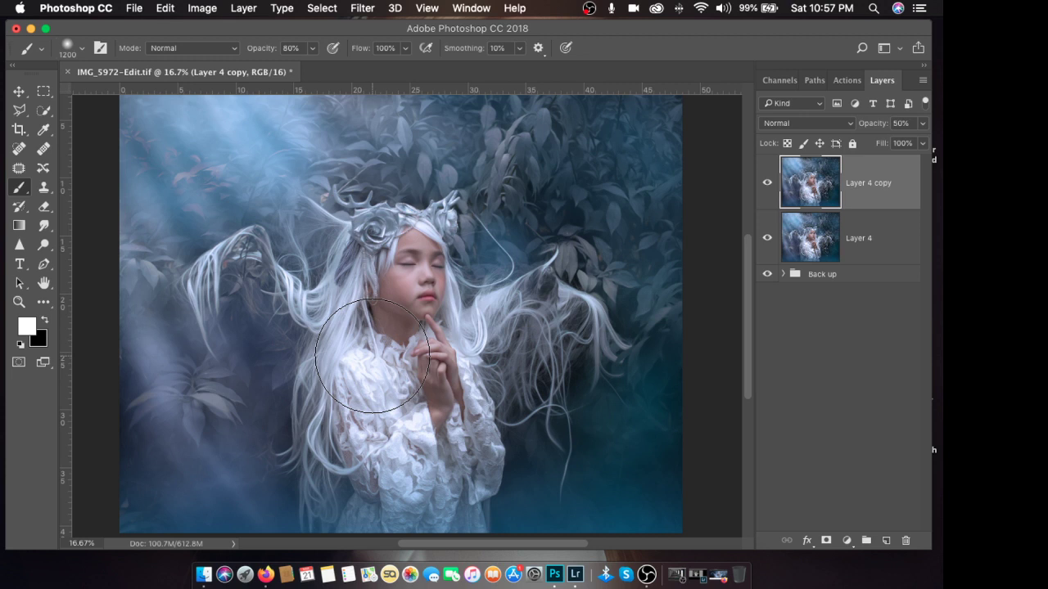
left_click(922, 123)
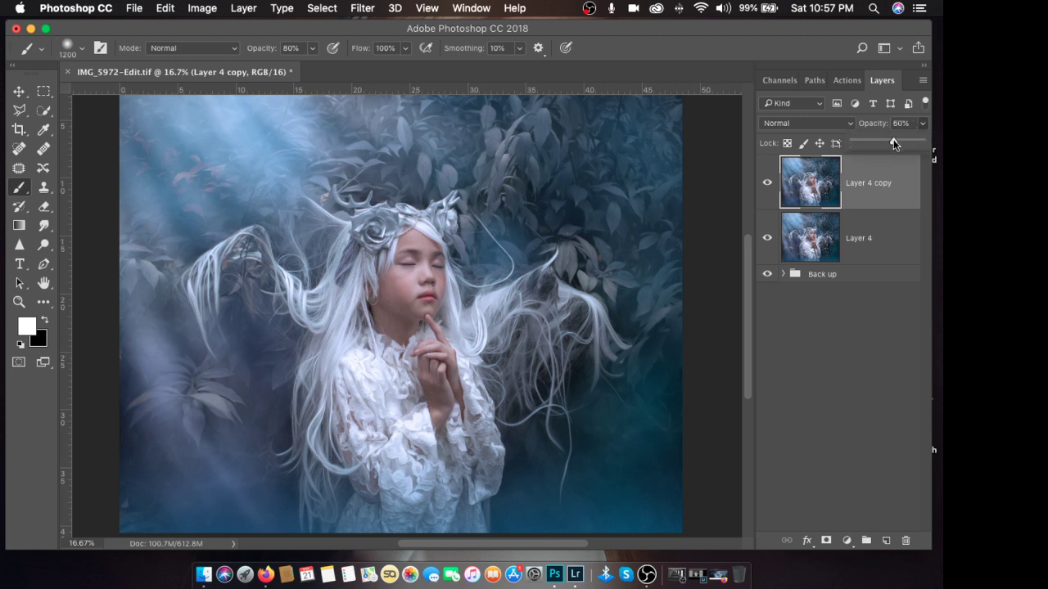
left_click(868, 219)
Step: Add a white mask to Layer 4 copy and paint out the oil effect over the face and chest with an 800 brush
left_click(826, 540)
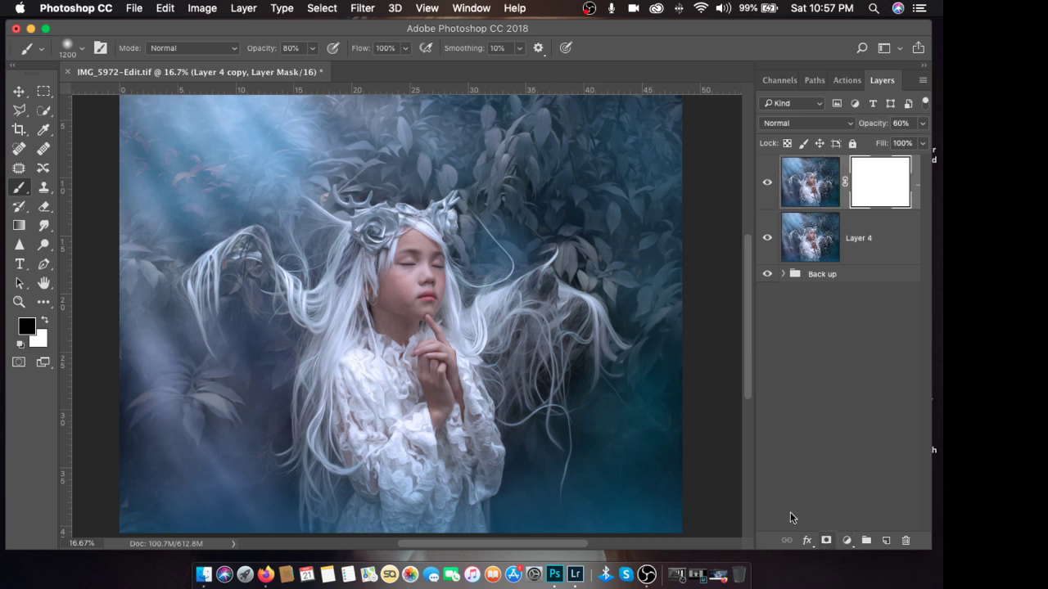
key("bracketleft")
key("bracketleft")
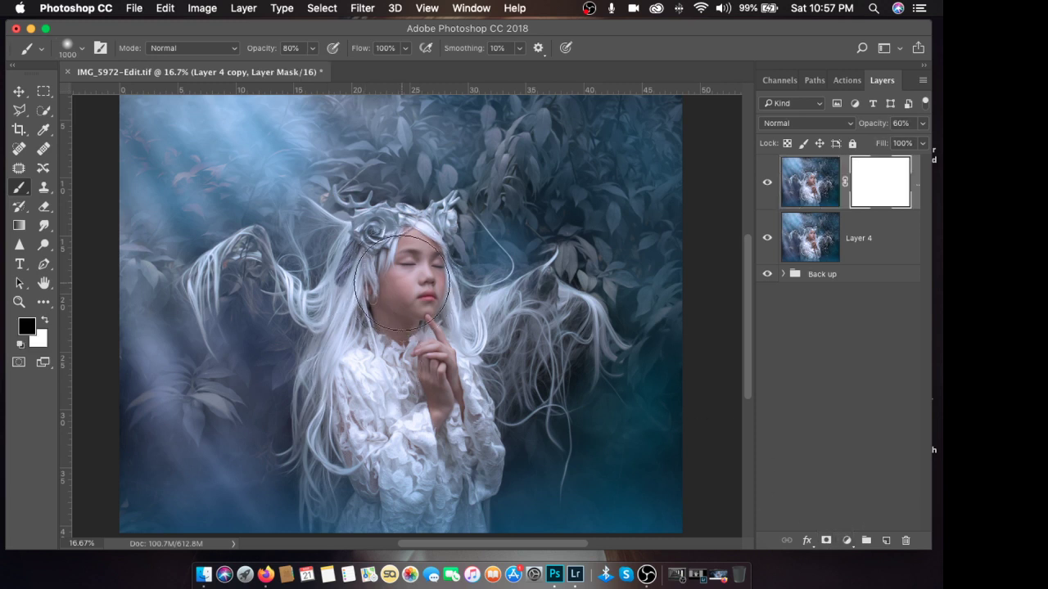
key("bracketleft")
key("bracketleft")
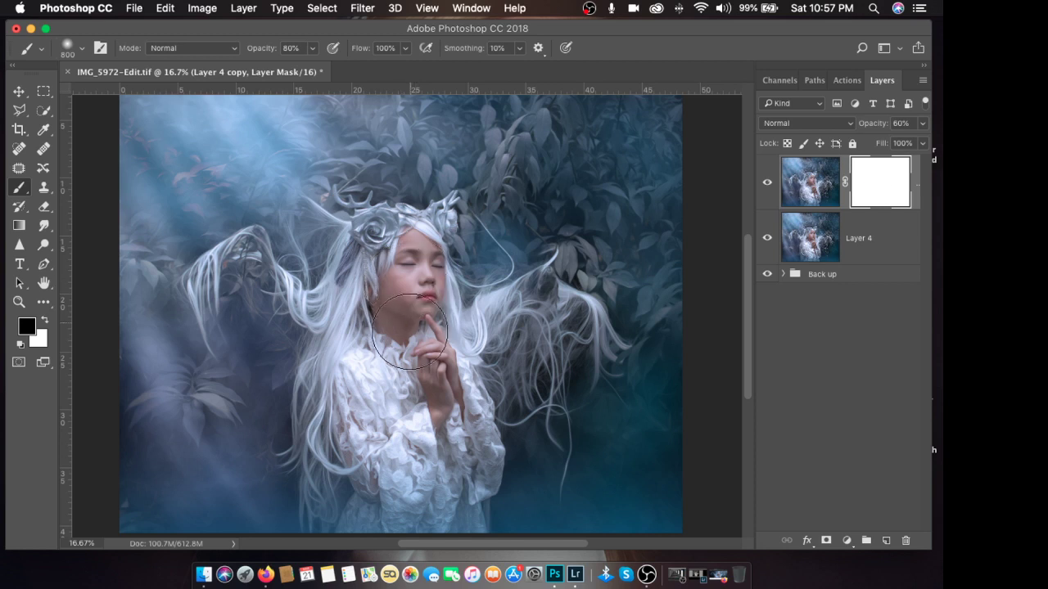
left_click(404, 305)
left_click_drag(418, 331, 424, 442)
left_click_drag(414, 310, 416, 282)
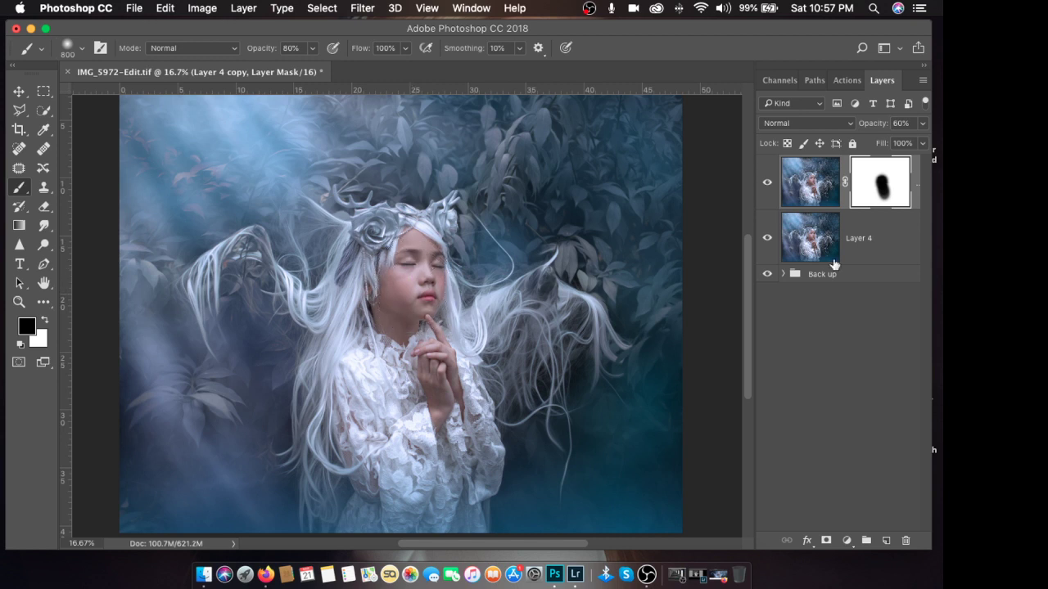
Step: Toggle Layer 4 copy to compare, then merge it down into Layer 4
left_click(767, 186)
left_click(767, 186)
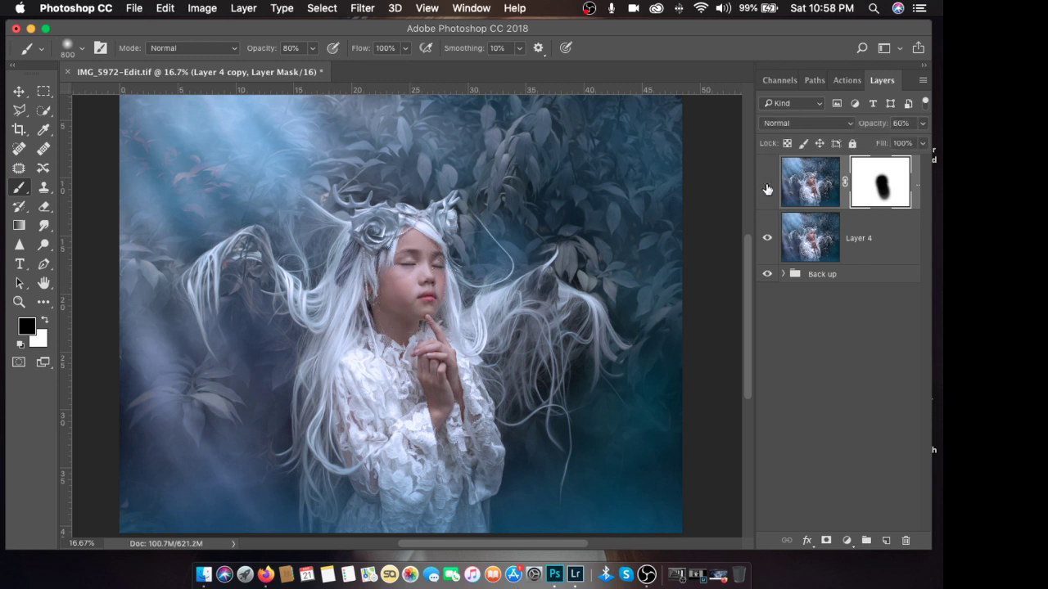
left_click(767, 187)
left_click(767, 186)
left_click(767, 187)
key("x")
key("super+e")
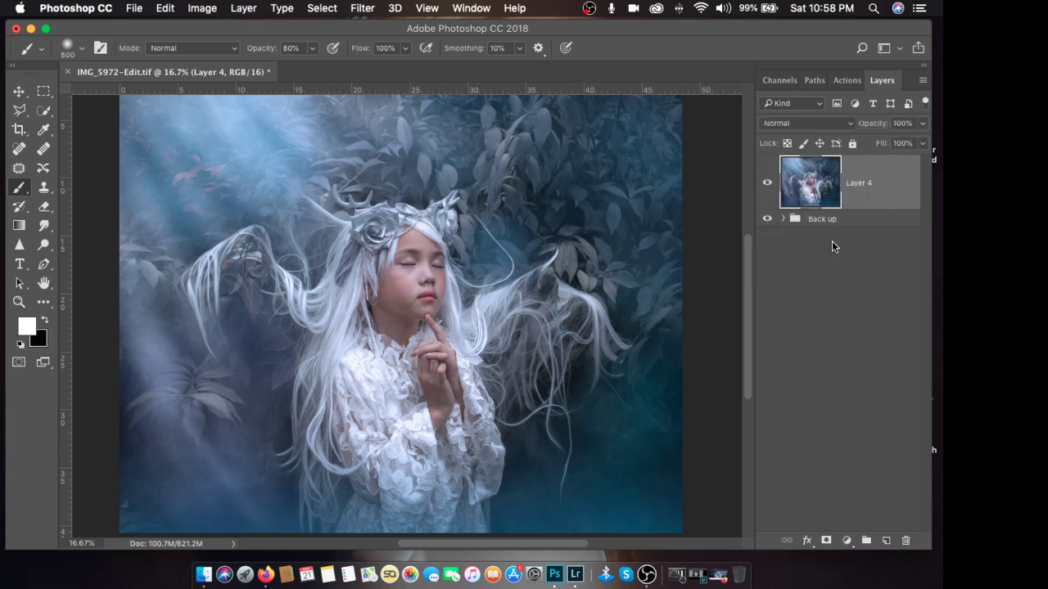
Step: Add a Curves adjustment layer and pull the curve down to darken the midtones
left_click(848, 540)
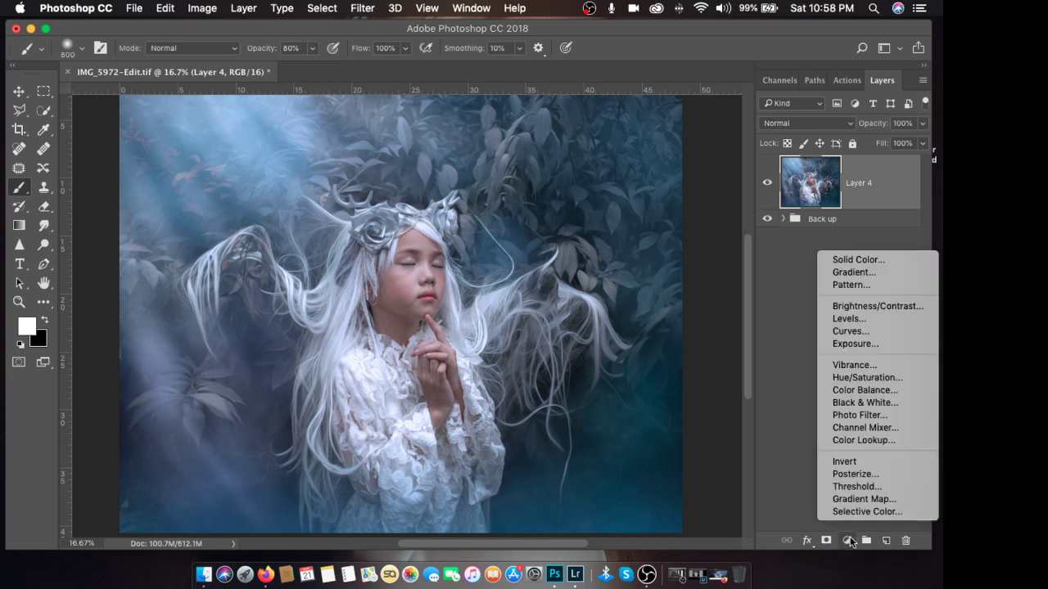
left_click(888, 330)
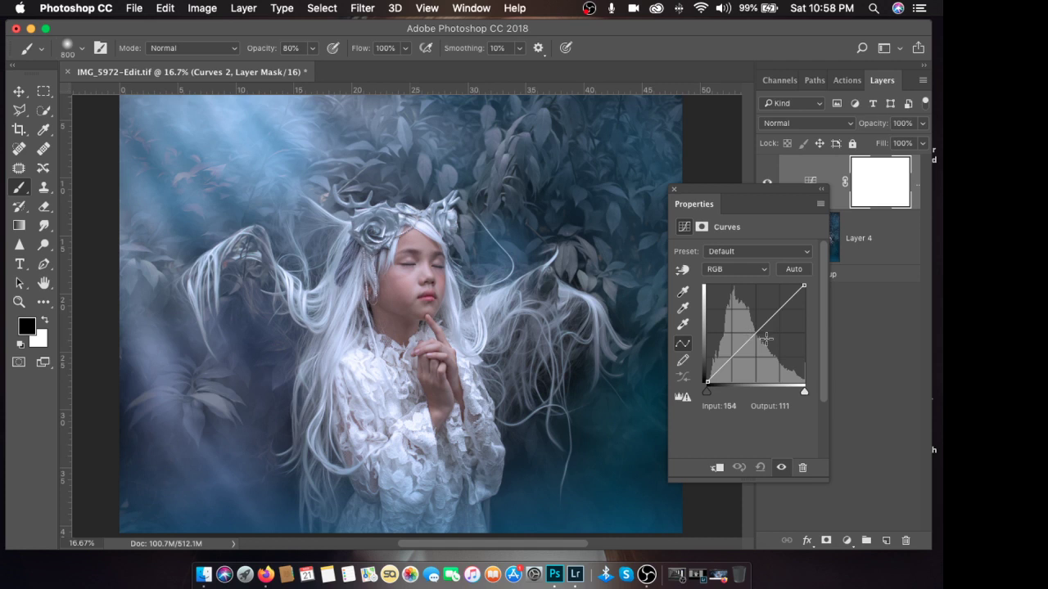
left_click_drag(763, 338, 763, 338)
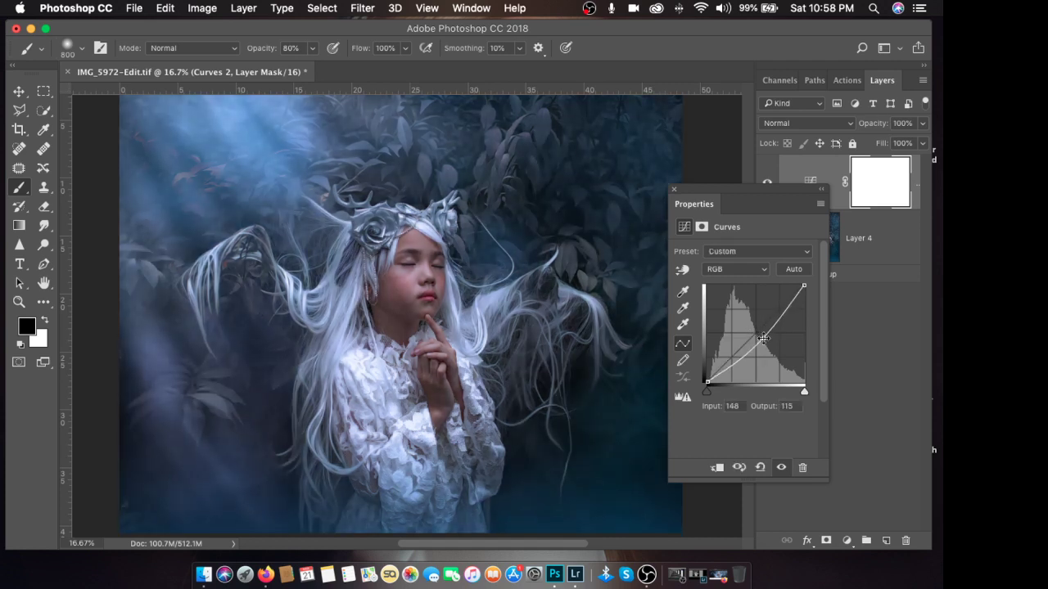
left_click(804, 286)
left_click(674, 189)
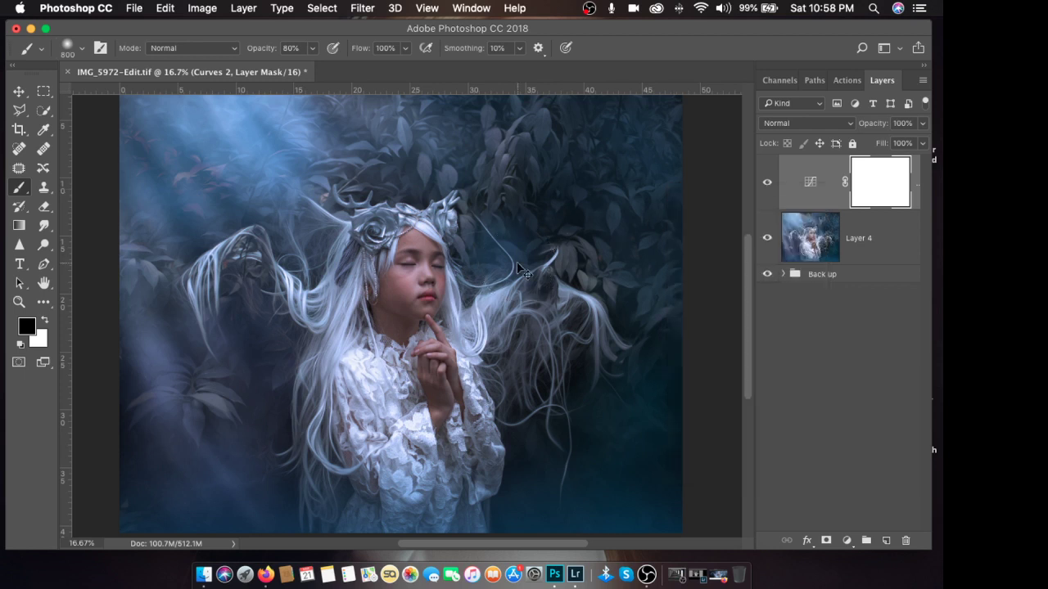
key("super+minus")
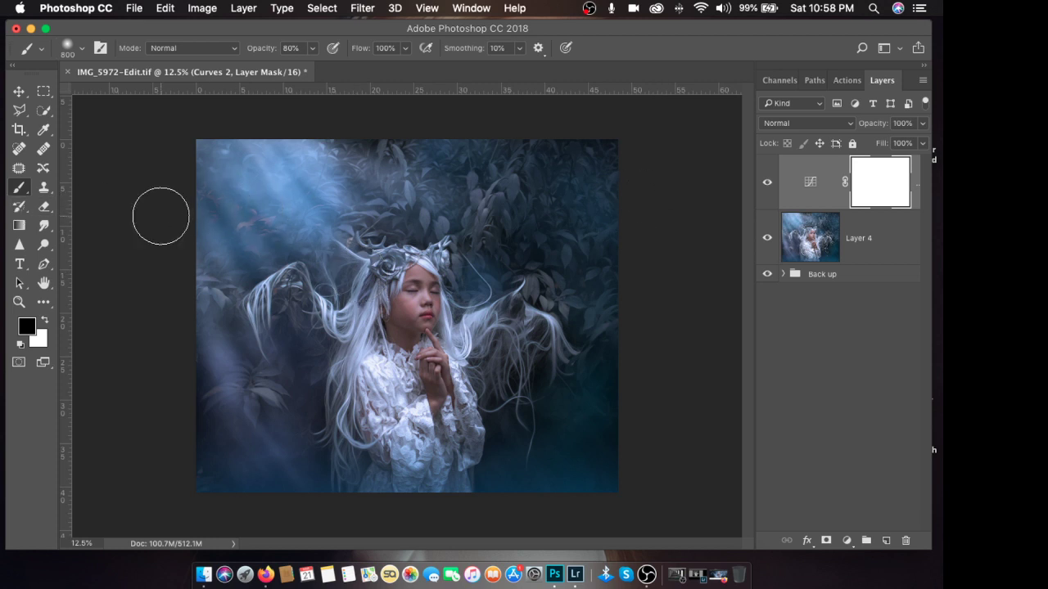
Step: Draw a black radial gradient on the Curves mask from the top-left corner to the hands
left_click(19, 225)
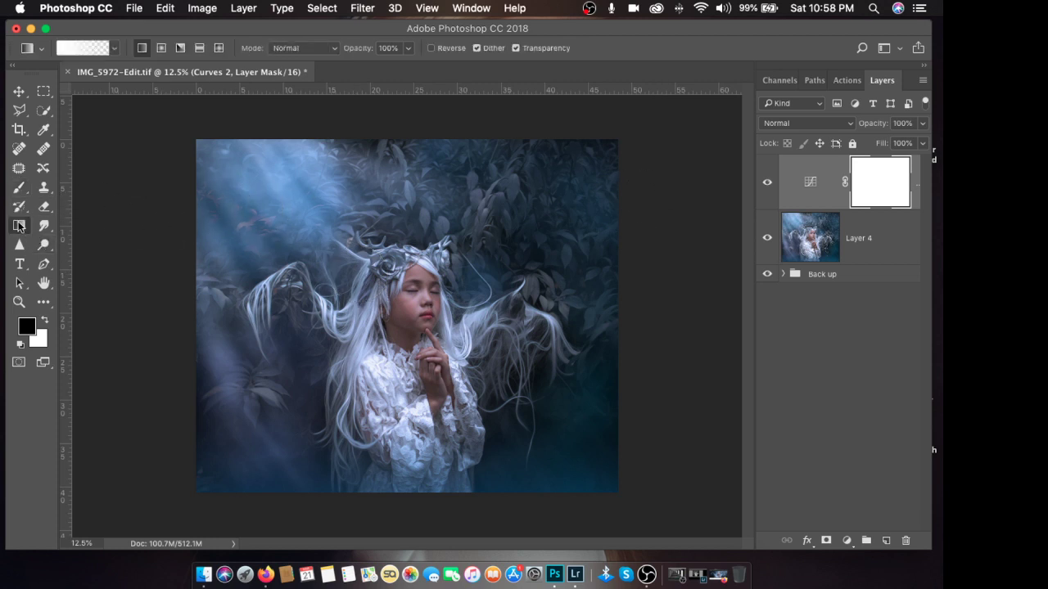
left_click(162, 48)
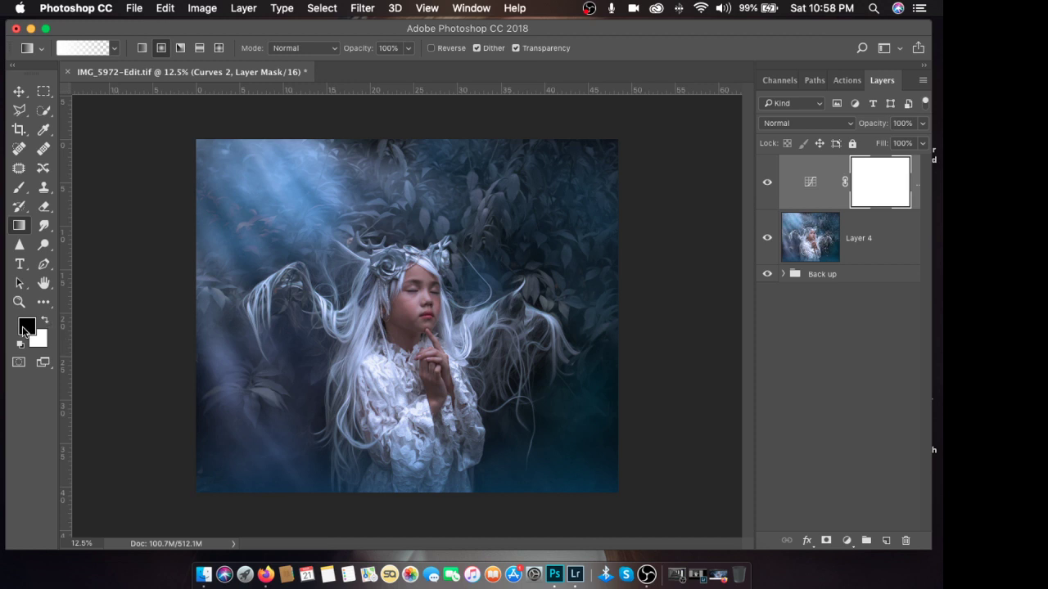
left_click(45, 320)
left_click(44, 320)
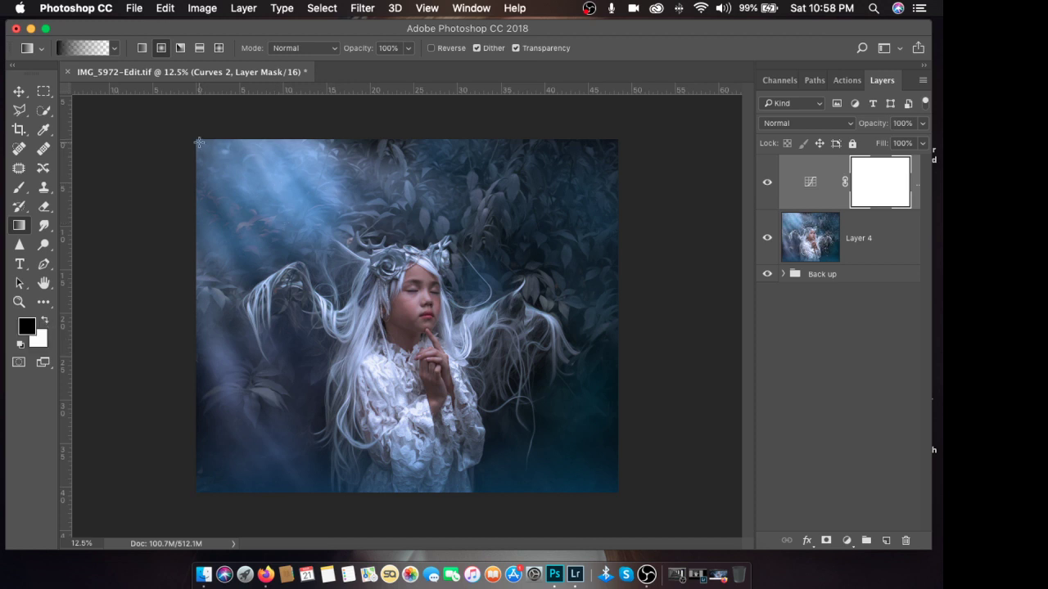
left_click_drag(199, 143, 460, 377)
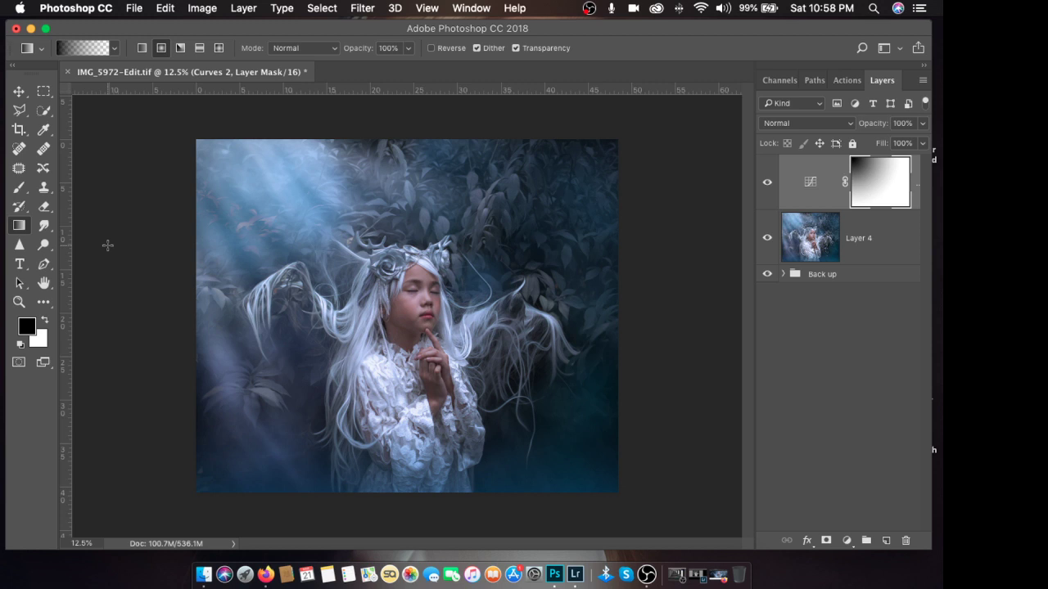
Step: Mask the darkening off the face with a 30% brush and merge Curves into Layer 4
key("b")
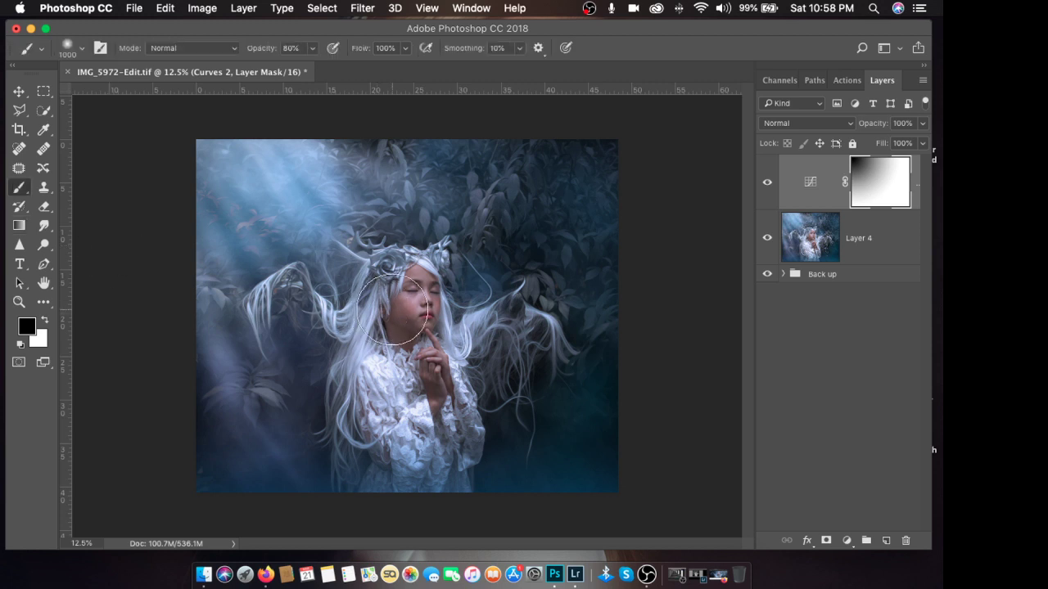
key("3")
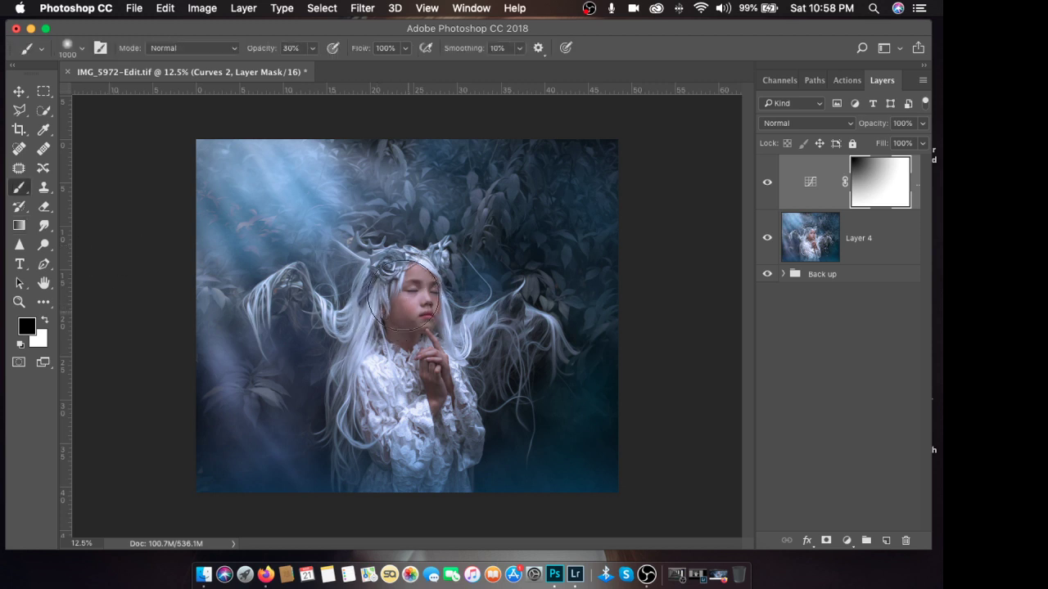
mouse_move(391, 305)
left_mouse_down()
mouse_move(411, 325)
mouse_move(407, 299)
mouse_move(381, 365)
mouse_move(462, 341)
mouse_move(429, 287)
mouse_move(393, 277)
mouse_move(381, 410)
mouse_move(424, 417)
mouse_move(430, 405)
mouse_move(356, 393)
mouse_move(344, 406)
mouse_move(402, 428)
mouse_move(497, 342)
mouse_move(418, 281)
mouse_move(396, 279)
mouse_move(570, 261)
mouse_move(409, 294)
mouse_move(460, 367)
mouse_move(433, 317)
mouse_move(440, 336)
mouse_move(402, 308)
mouse_move(418, 334)
mouse_move(394, 299)
mouse_move(396, 348)
mouse_move(453, 344)
left_mouse_up()
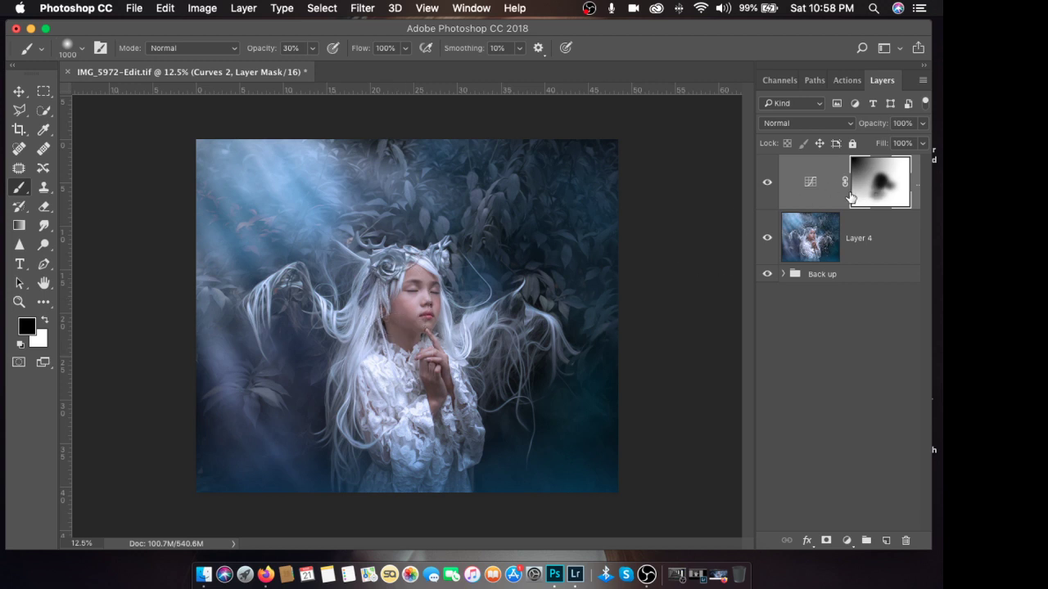
key("super+e")
key("x")
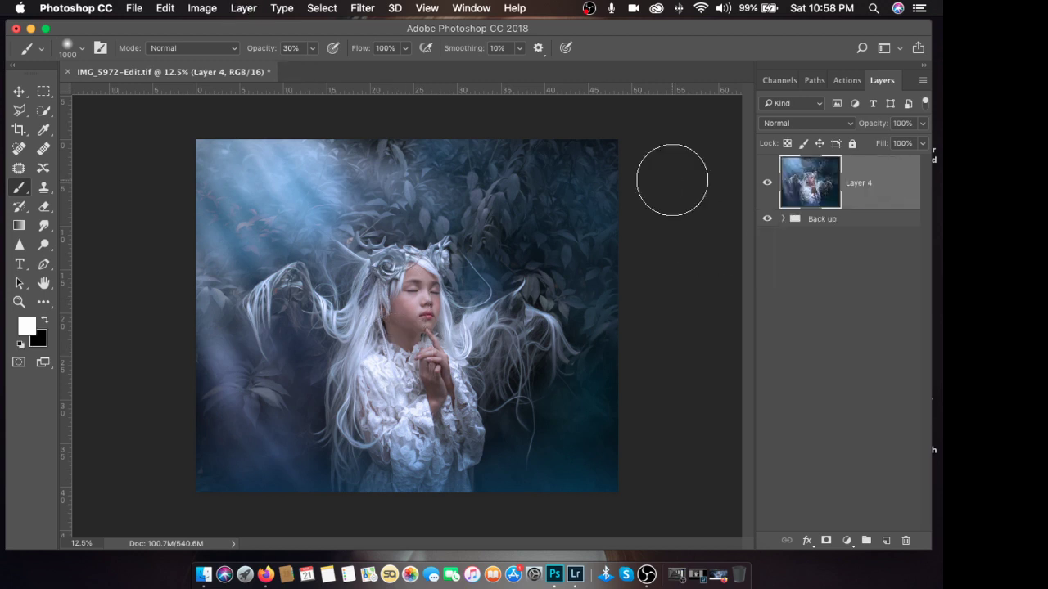
key("super+equal")
key("super+equal")
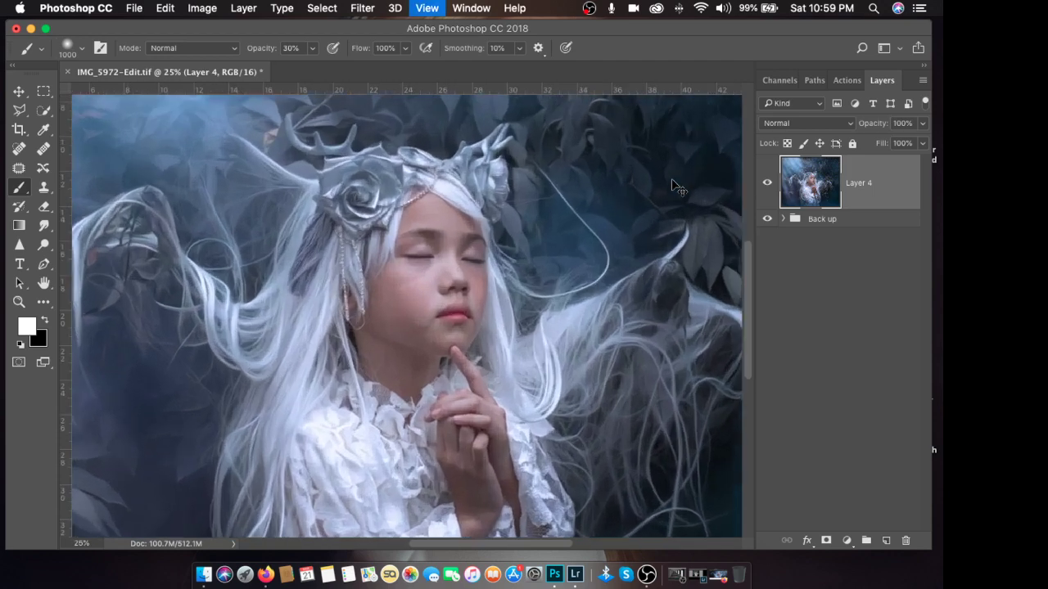
key("super+minus")
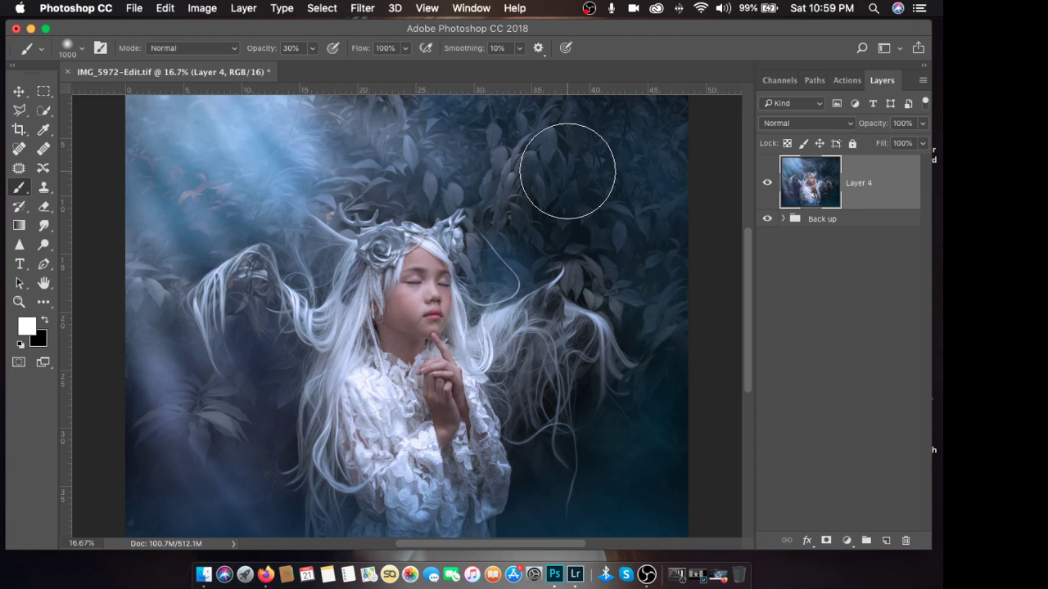
left_click_drag(631, 32, 626, 30)
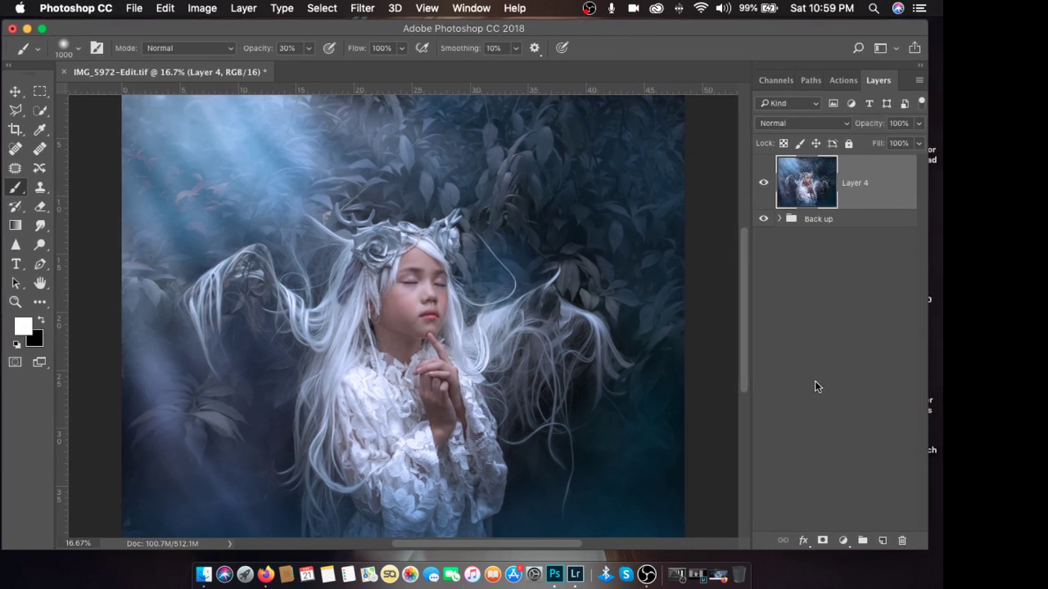
left_click(883, 543, "alt")
left_click(475, 288)
left_click(476, 284)
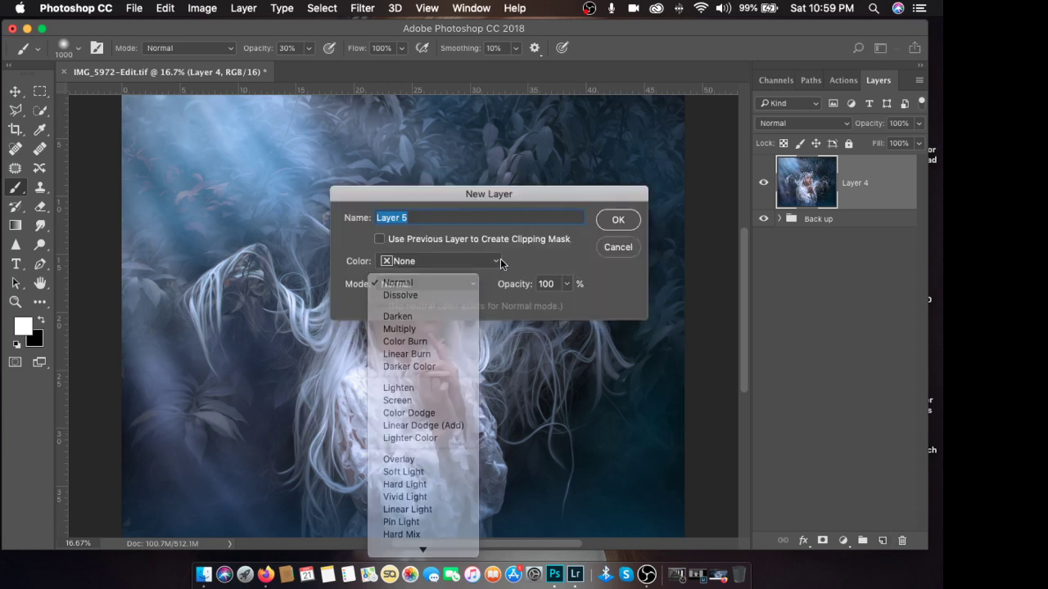
left_click(477, 284)
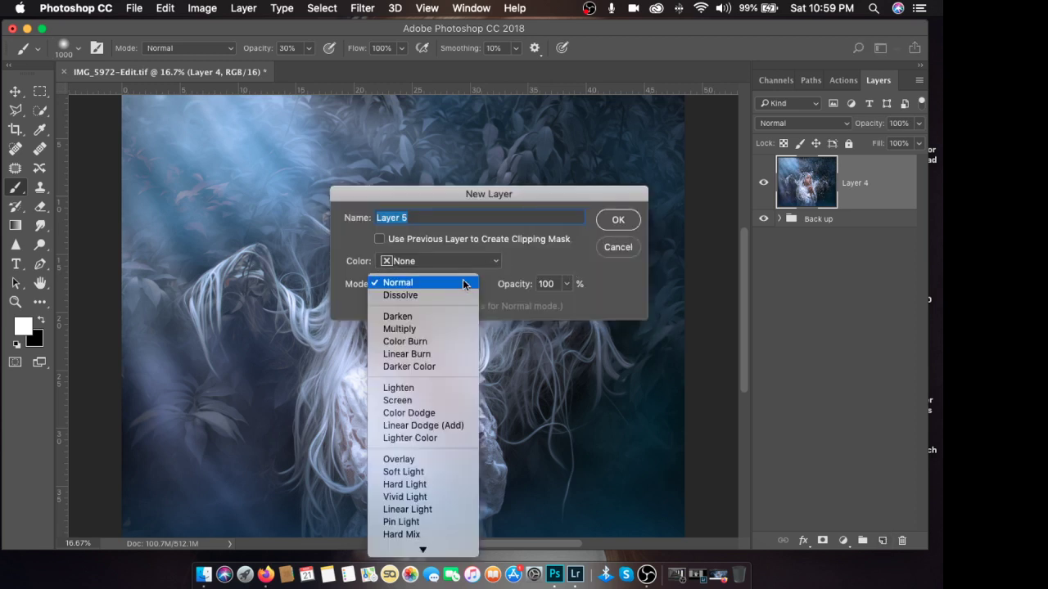
left_click(456, 473)
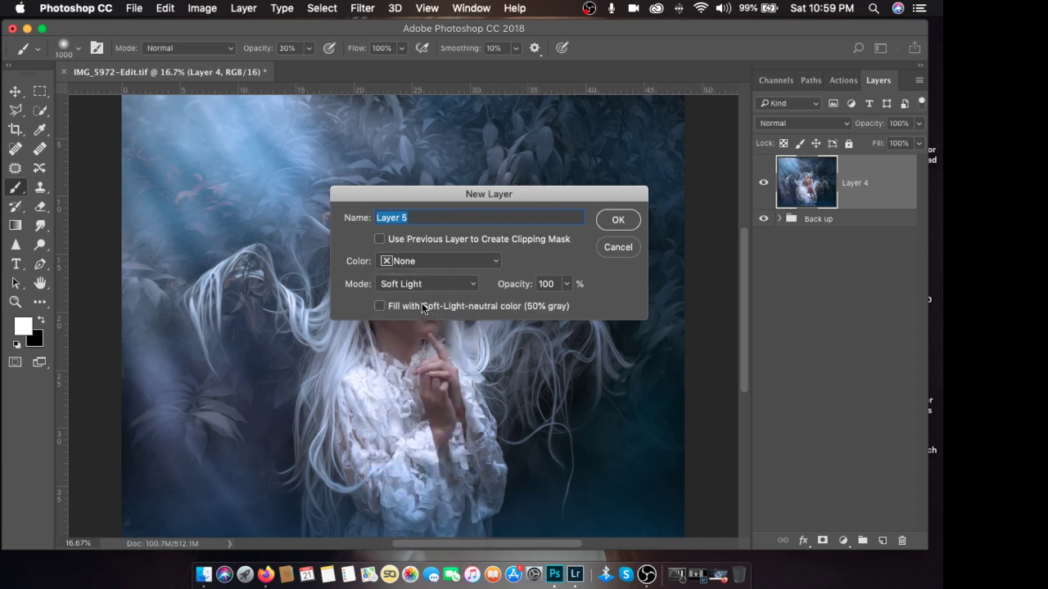
left_click(379, 306)
key("Return")
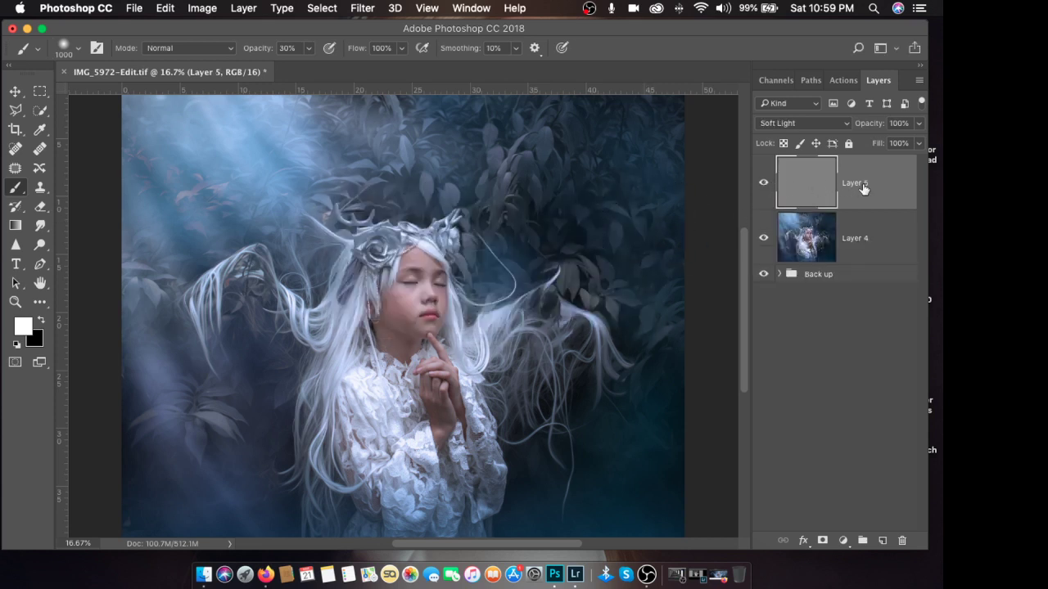
left_click_drag(862, 188, 903, 541)
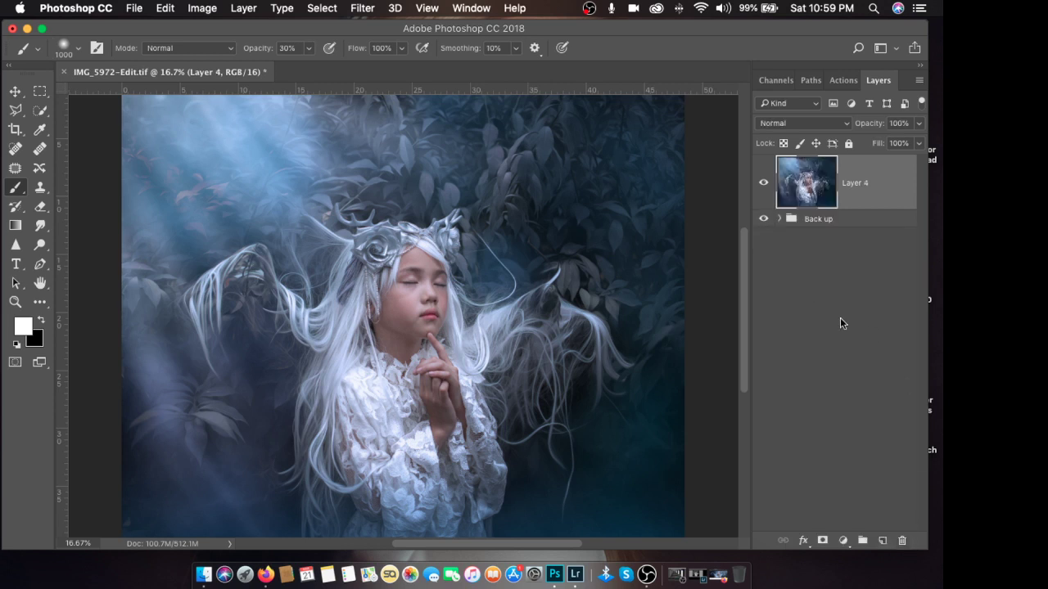
Step: Add two new layers named 'Black / burn' and 'White / Dodge'
left_click(881, 541)
left_click(881, 541)
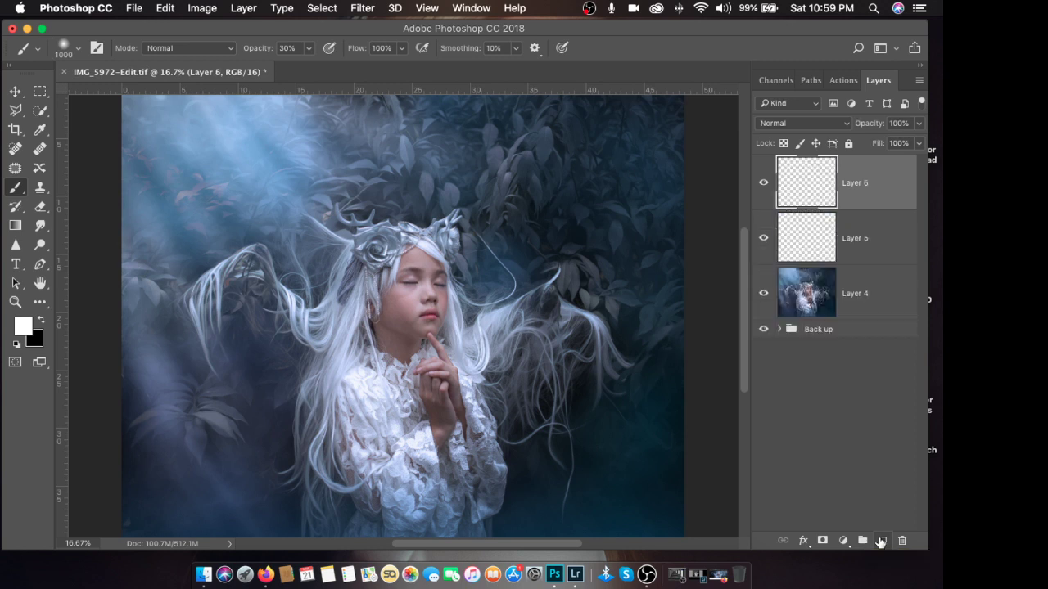
double_click(856, 238)
type("Bla")
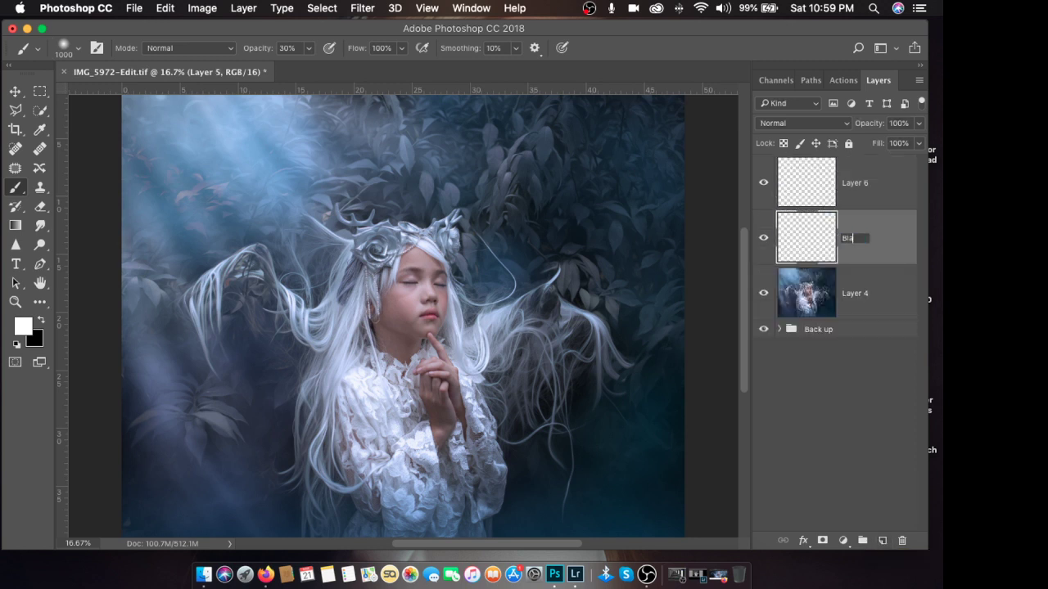
type("ck / burn")
key("Return")
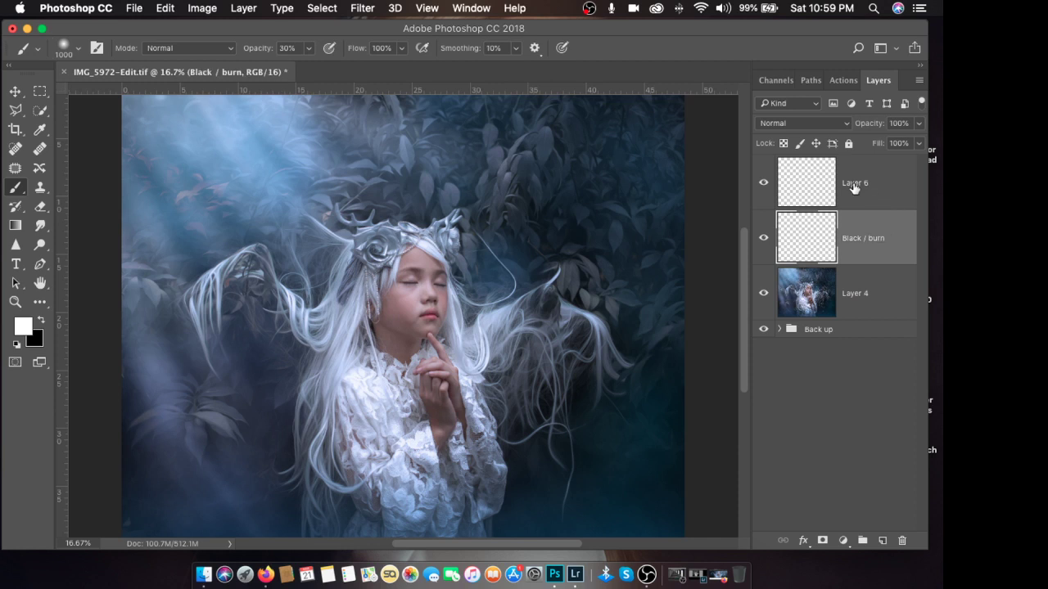
double_click(853, 183)
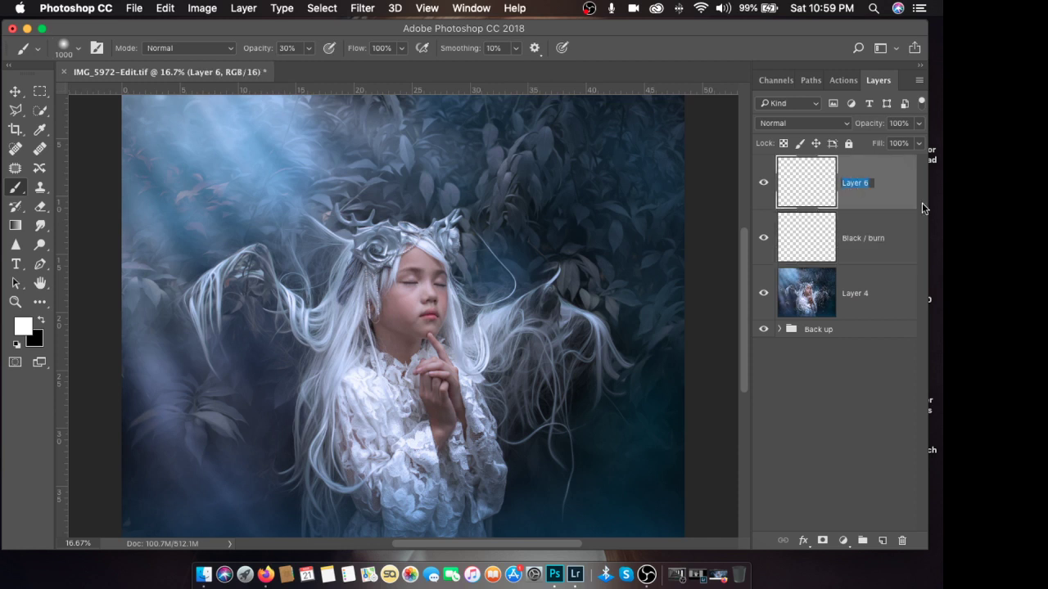
type("White / Dodge")
key("Return")
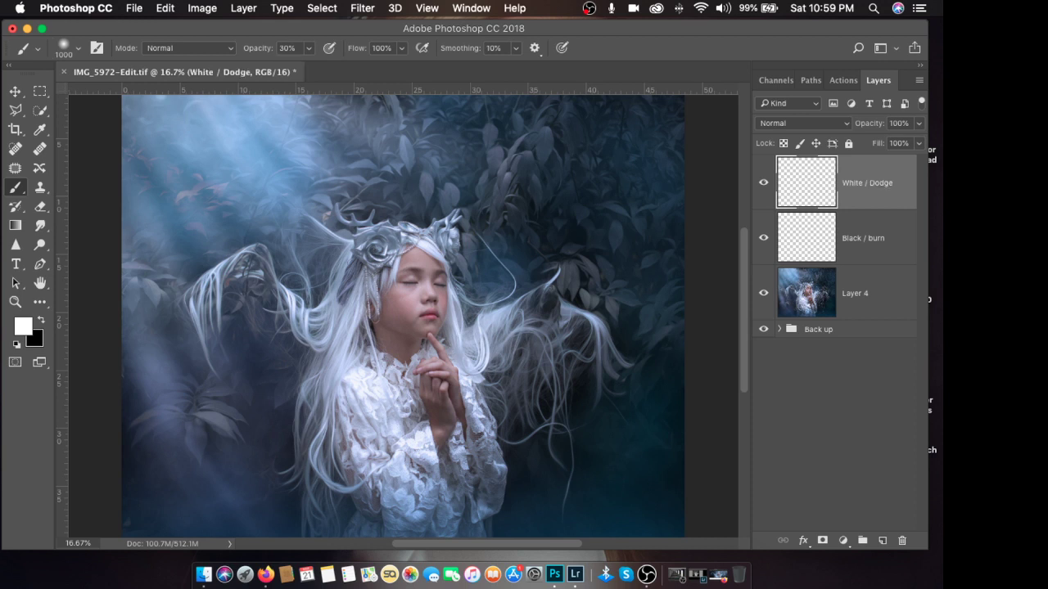
Step: Set both the Black / burn and White / Dodge layers to Soft Light blend mode
left_click(861, 237)
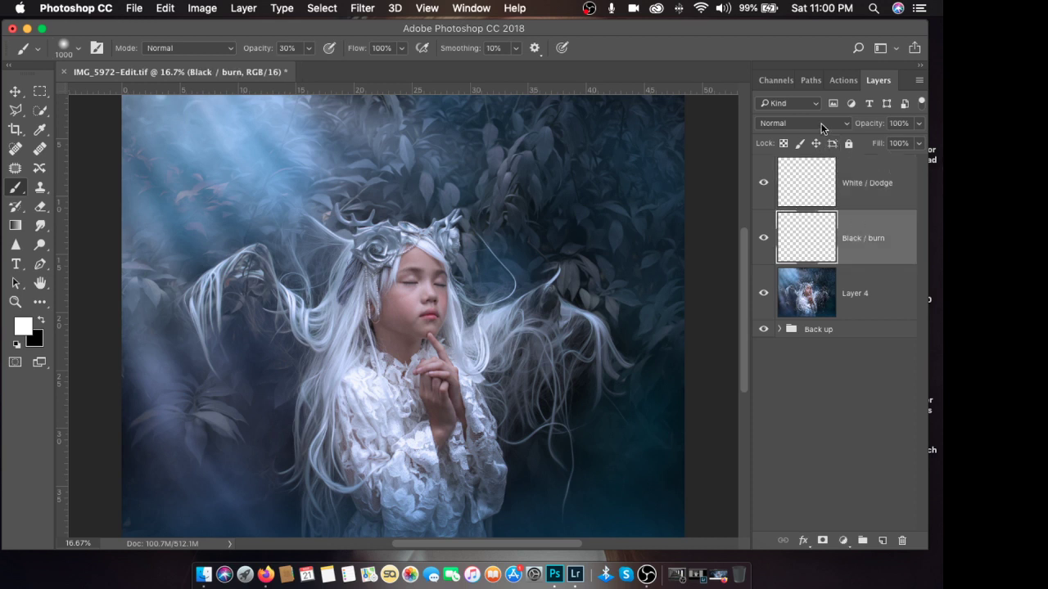
left_click(802, 123)
left_click(815, 292)
left_click(865, 187)
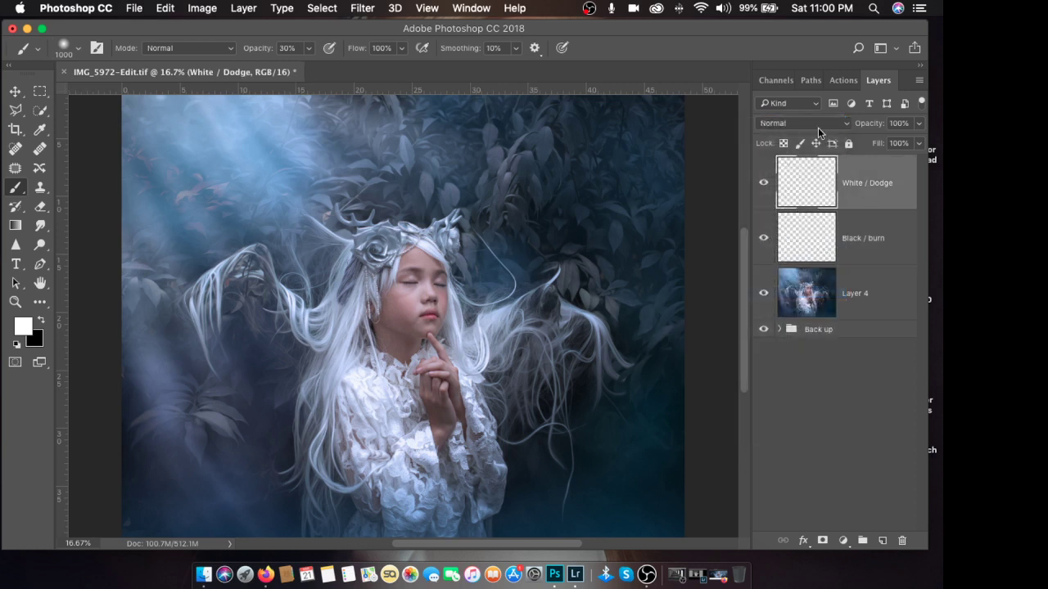
left_click(815, 123)
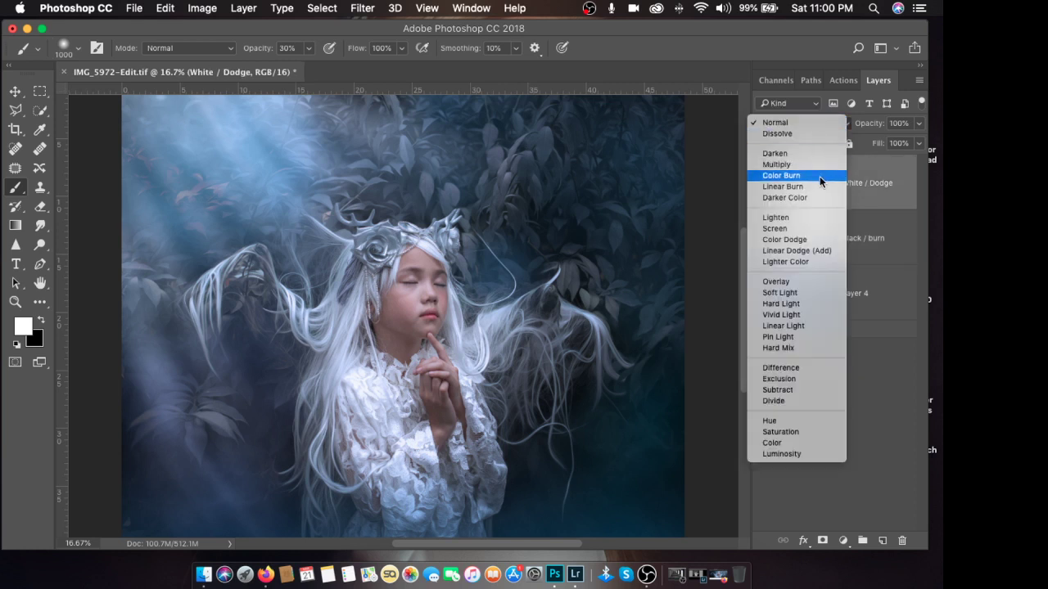
left_click(819, 291)
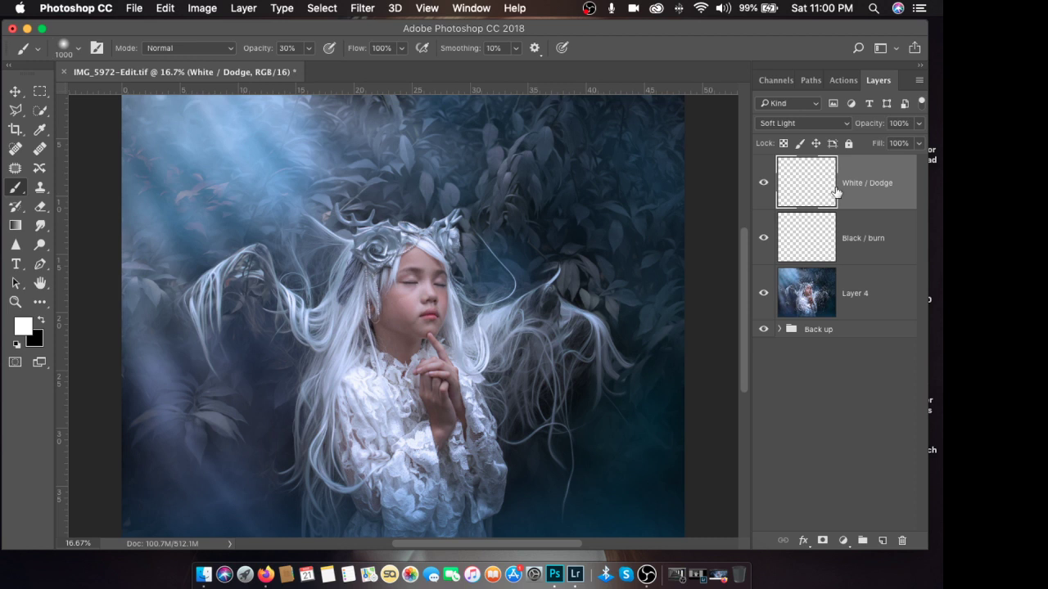
Step: Target Black / burn, hide White / Dodge, and set a black brush at 5% opacity
left_click(863, 238)
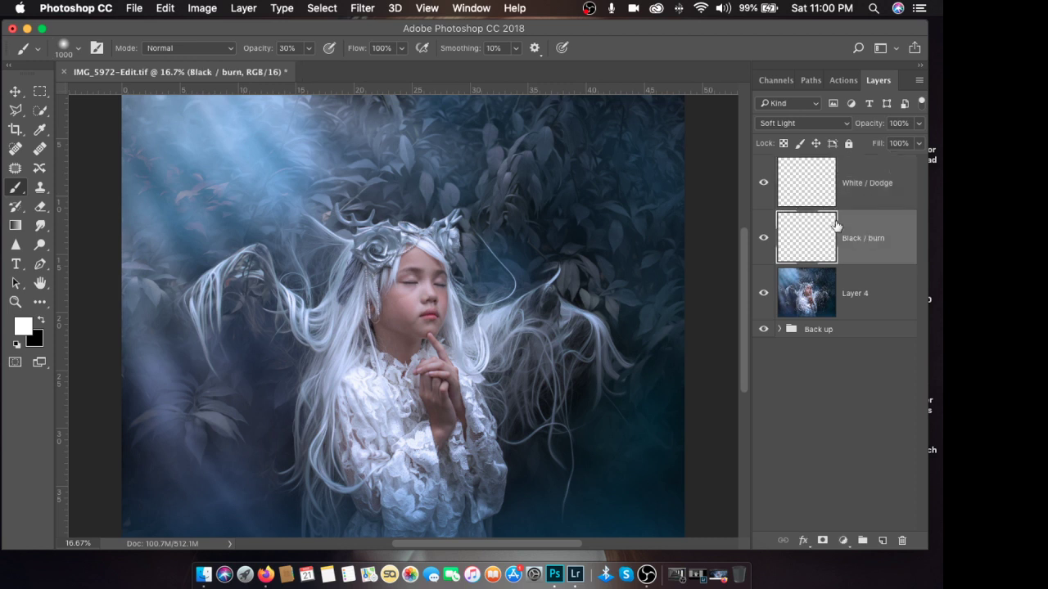
left_click(763, 183)
left_click(40, 322)
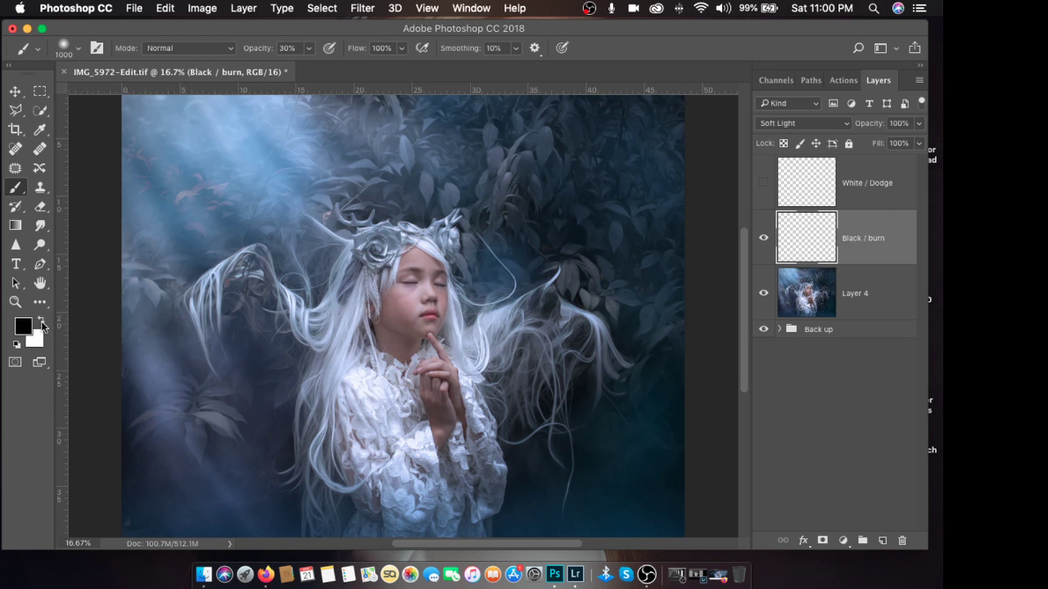
left_click(309, 49)
left_click_drag(302, 65, 297, 70)
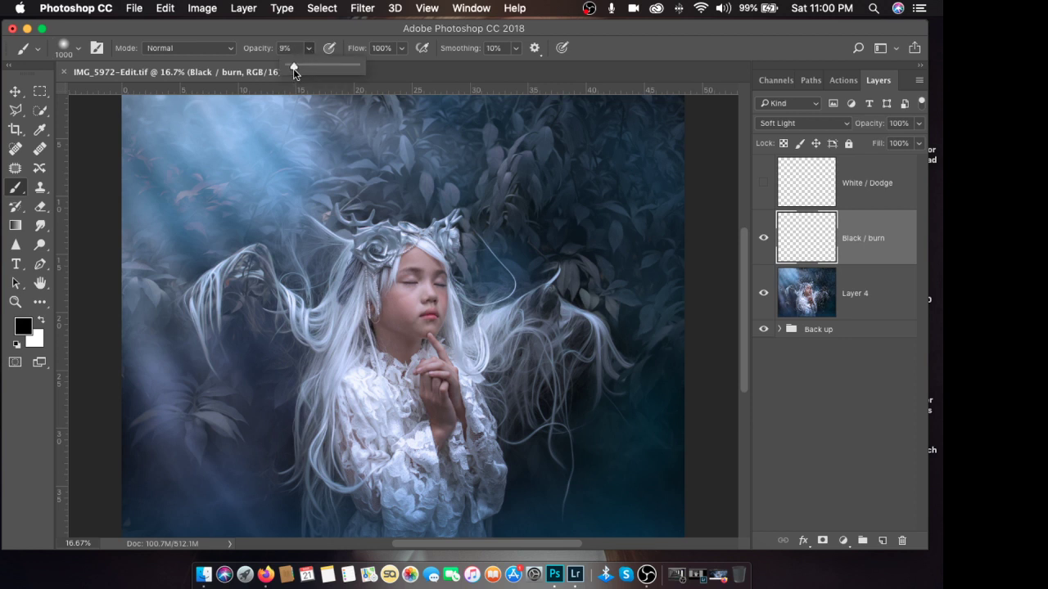
left_click_drag(291, 69, 290, 69)
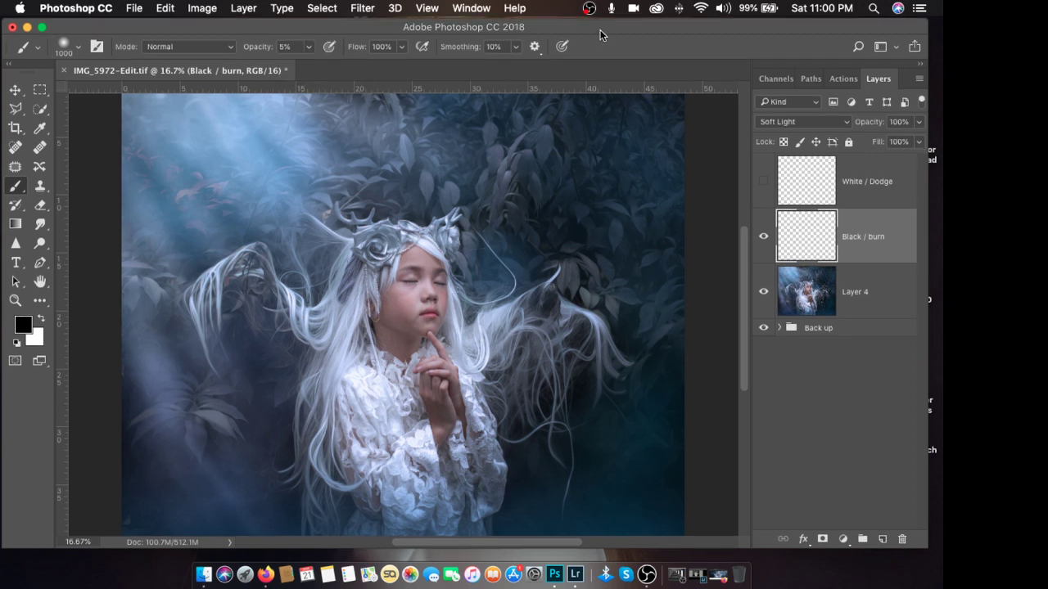
Step: Zoom in on the hands and burn the lace below them with a 250 soft brush
key("super+plus")
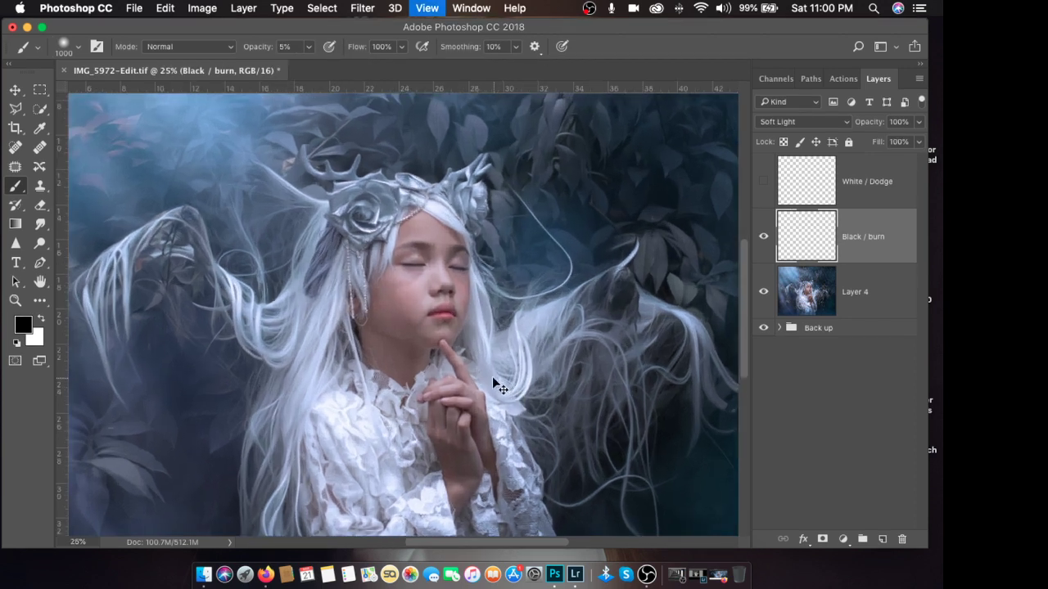
scroll(502, 313, "down", 5)
key("bracketleft")
key("bracketleft")
key("bracketleft")
key("bracketleft")
key("bracketleft")
key("bracketleft")
key("bracketleft")
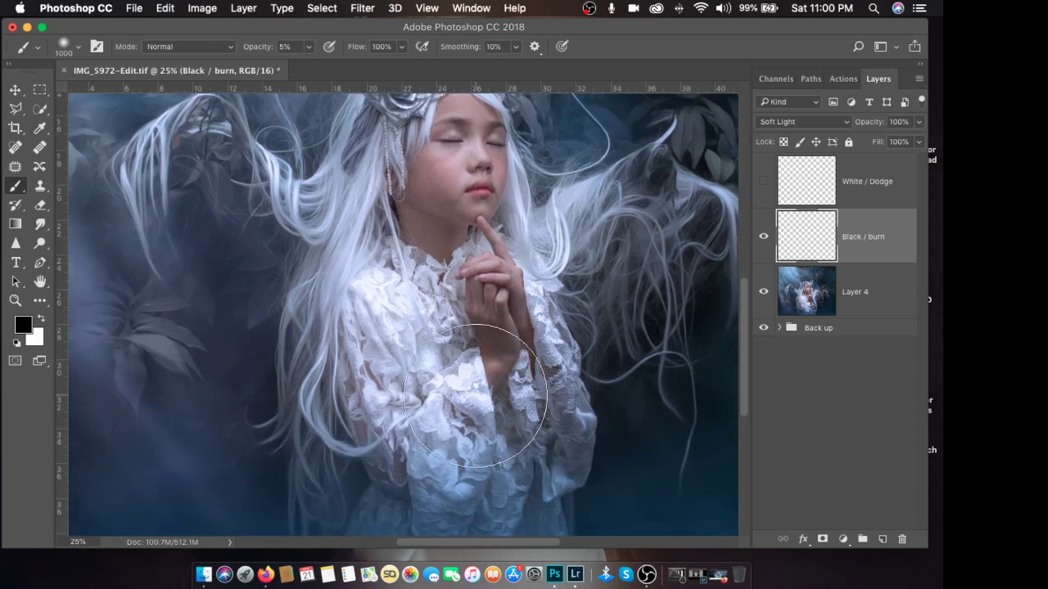
key("bracketleft")
key("bracketleft")
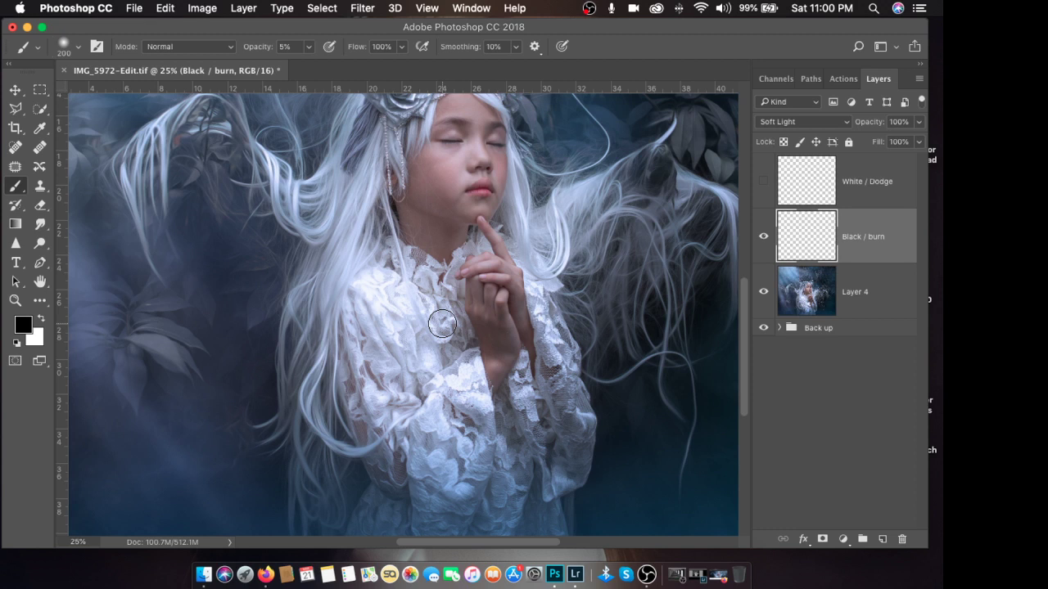
key("bracketright")
key("bracketright")
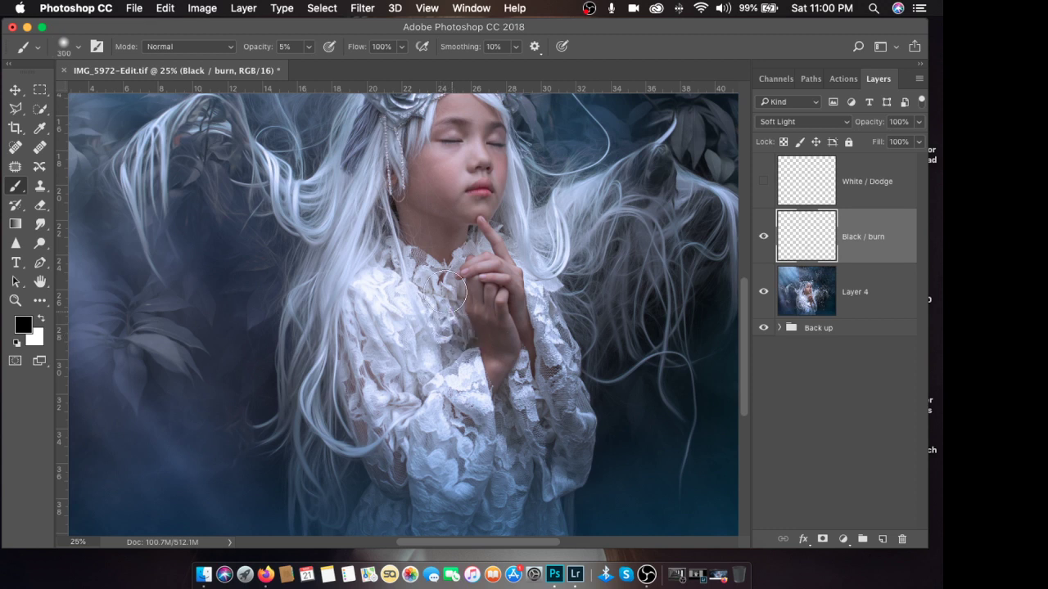
key("bracketleft")
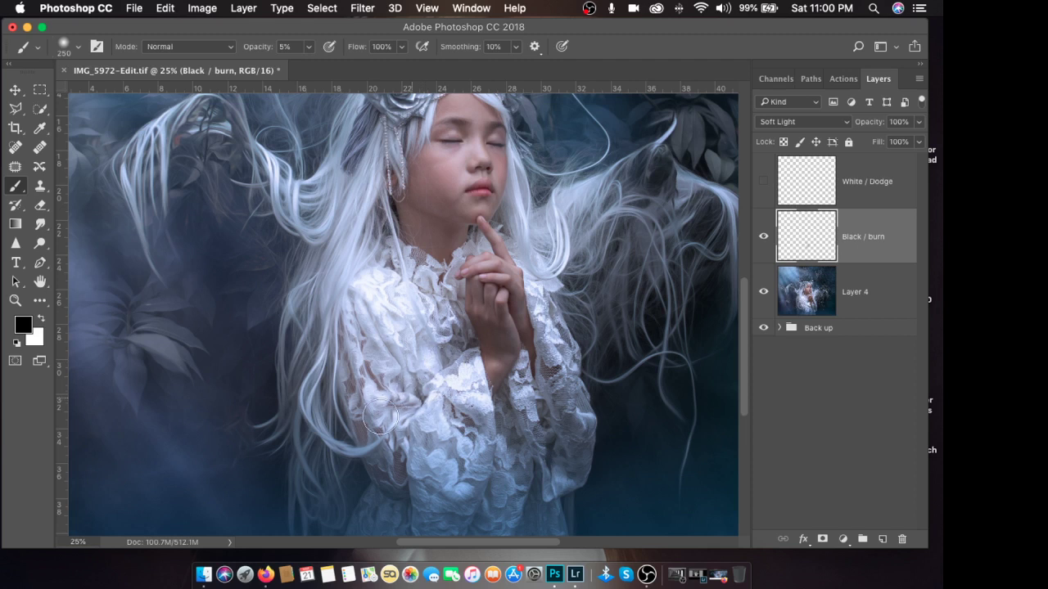
mouse_move(379, 418)
left_mouse_down()
mouse_move(432, 385)
mouse_move(410, 383)
mouse_move(473, 419)
mouse_move(472, 436)
left_mouse_up()
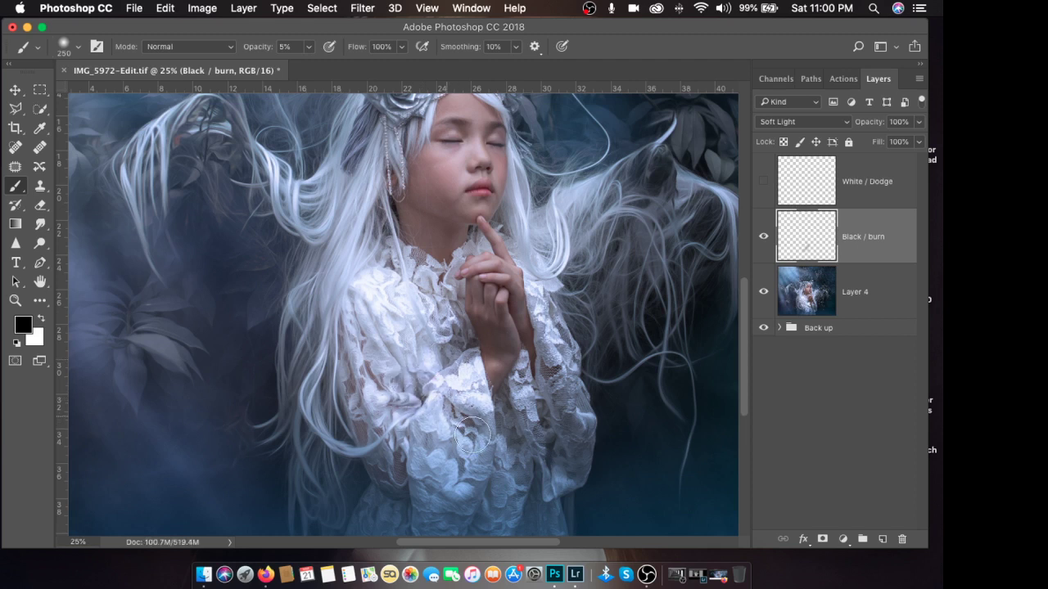
key("bracketleft")
key("bracketright")
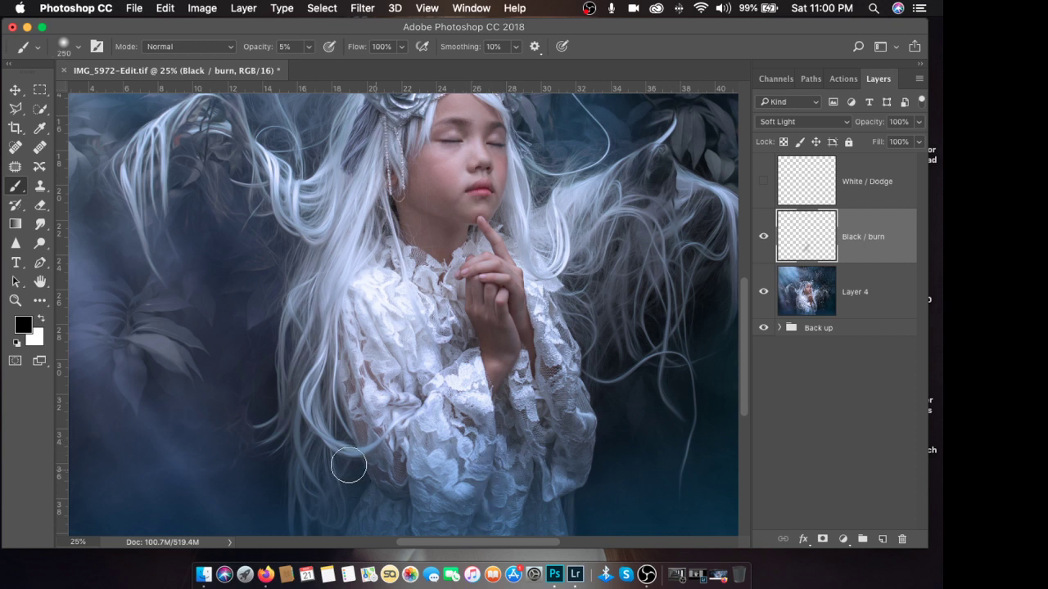
Step: Raise brush opacity to 10% and burn the lace sleeve with 125–175 brush sizes
left_click(309, 47)
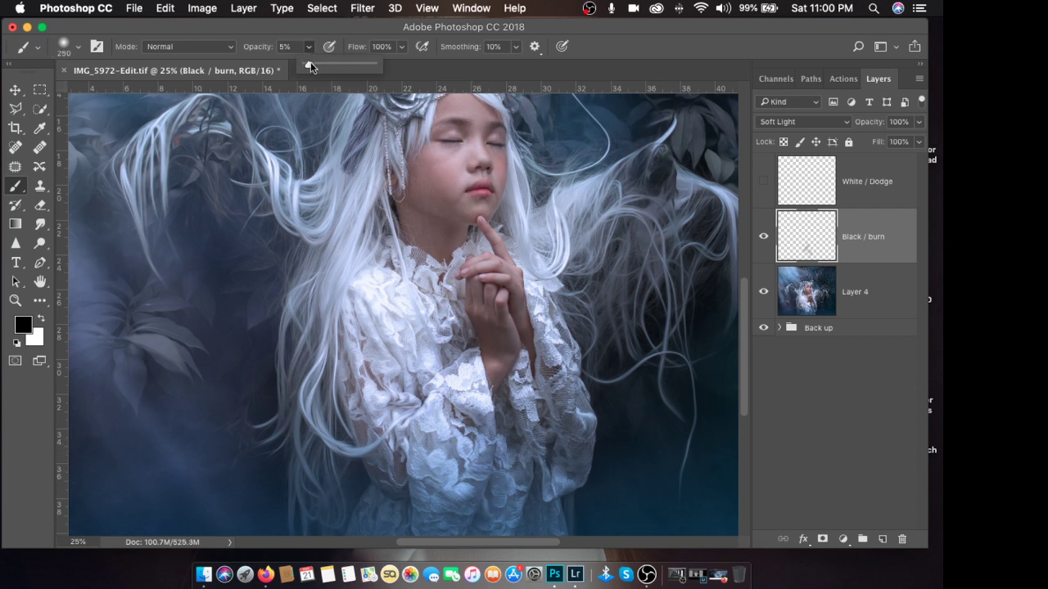
left_click_drag(310, 65, 312, 66)
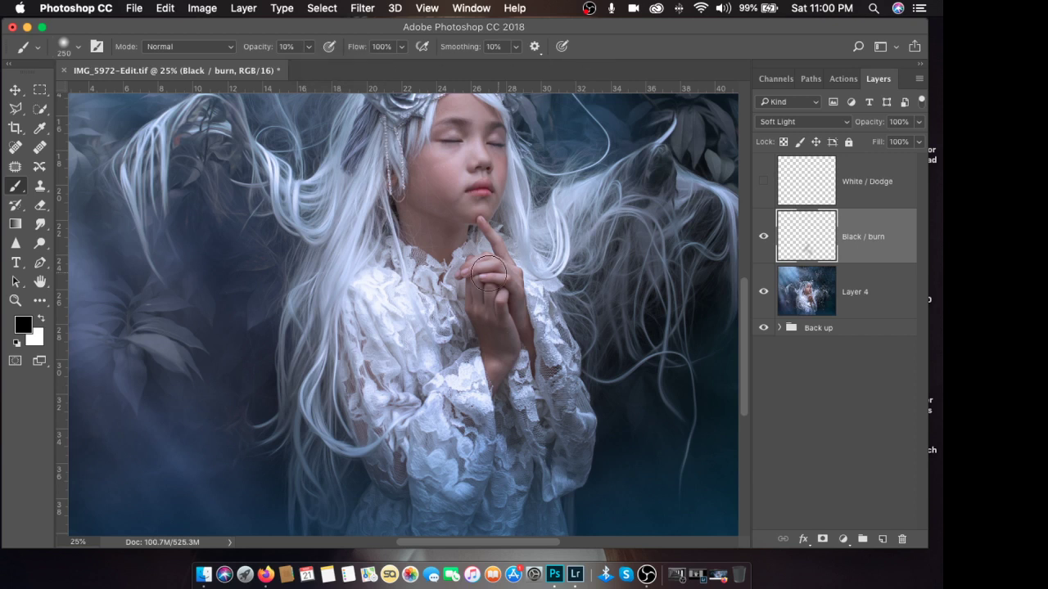
key("bracketleft")
key("bracketleft")
mouse_move(544, 479)
left_mouse_down()
mouse_move(507, 437)
mouse_move(506, 393)
left_mouse_up()
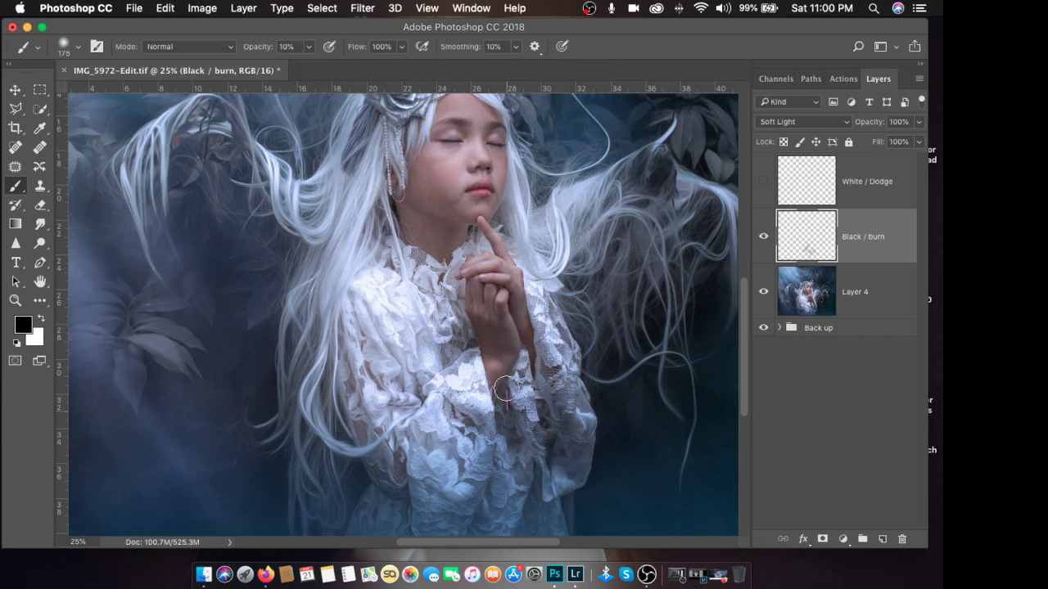
key("bracketleft")
key("bracketright")
key("bracketright")
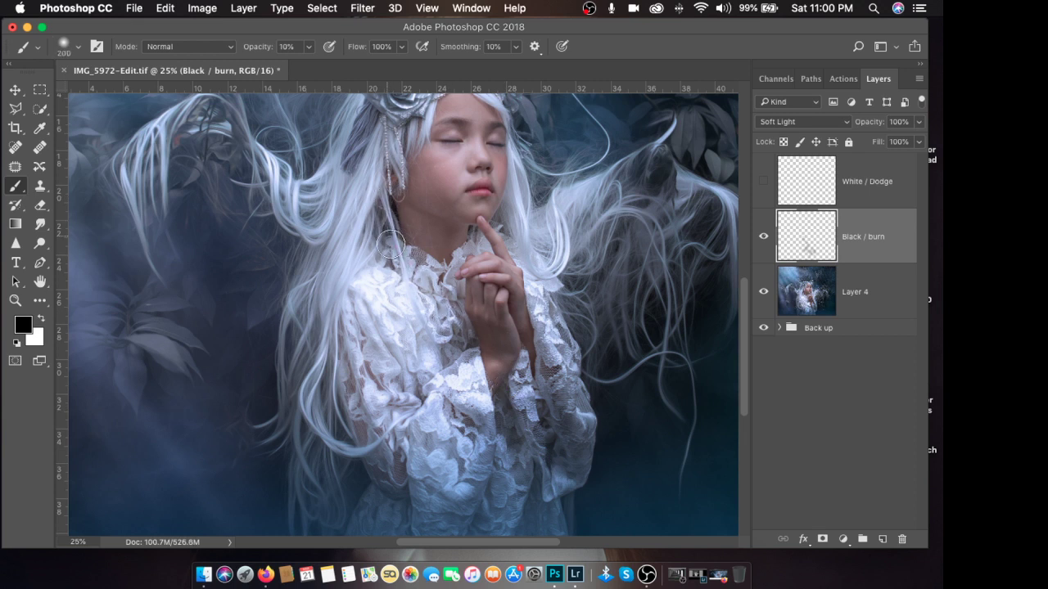
key("bracketleft")
key("bracketleft")
key("bracketleft")
mouse_move(361, 337)
left_mouse_down()
mouse_move(395, 414)
mouse_move(355, 333)
mouse_move(370, 383)
mouse_move(321, 348)
mouse_move(285, 383)
mouse_move(287, 423)
mouse_move(295, 322)
mouse_move(293, 416)
mouse_move(309, 355)
mouse_move(293, 446)
mouse_move(302, 268)
left_mouse_up()
key("bracketright")
key("bracketleft")
key("bracketleft")
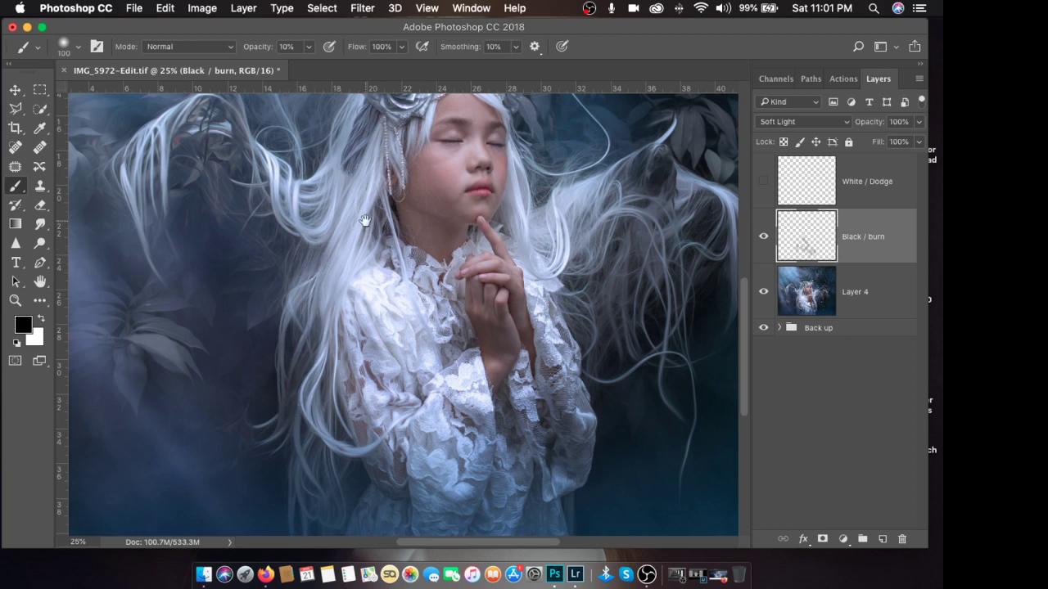
scroll(366, 225, "up", 3)
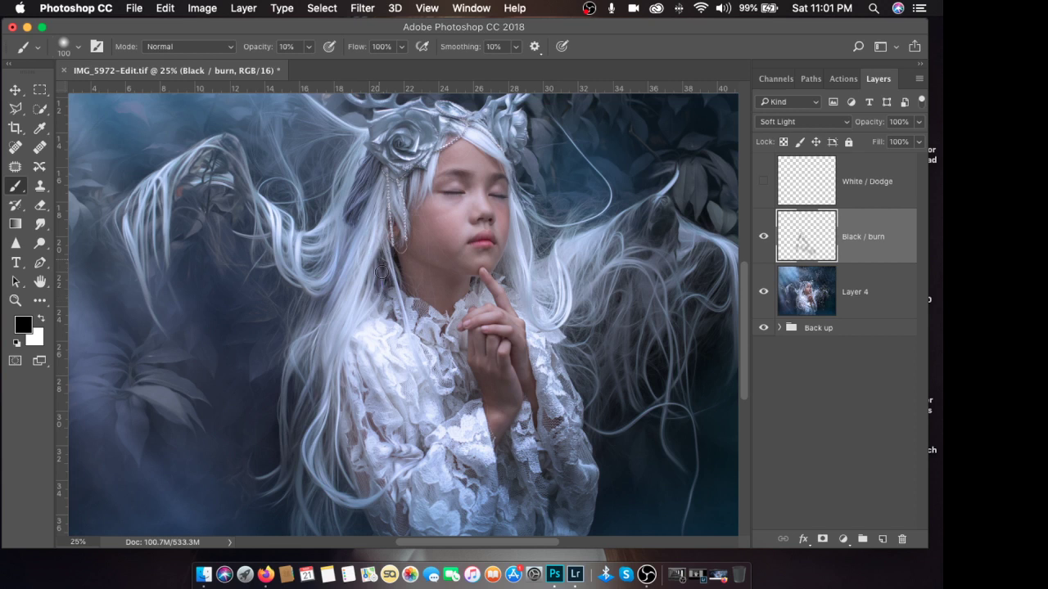
Step: Burn the area near the chin and around the eye and cheek with 100–200 brushes
key("bracketright")
key("bracketright")
key("bracketright")
key("bracketright")
left_click_drag(412, 253, 446, 282)
key("bracketleft")
key("bracketleft")
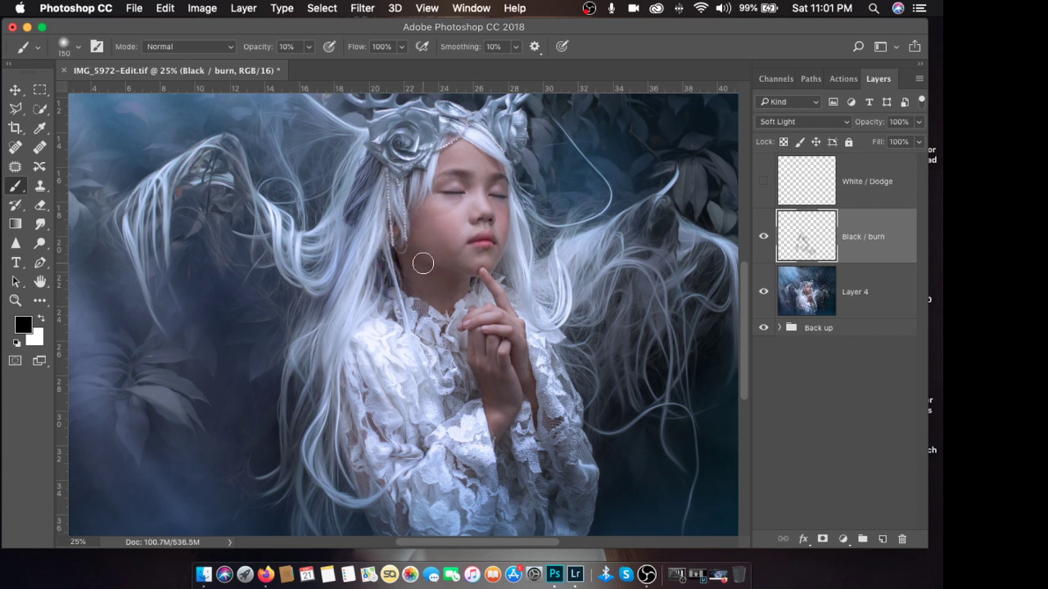
key("bracketleft")
key("bracketleft")
mouse_move(457, 177)
left_mouse_down()
mouse_move(483, 151)
mouse_move(493, 161)
left_mouse_up()
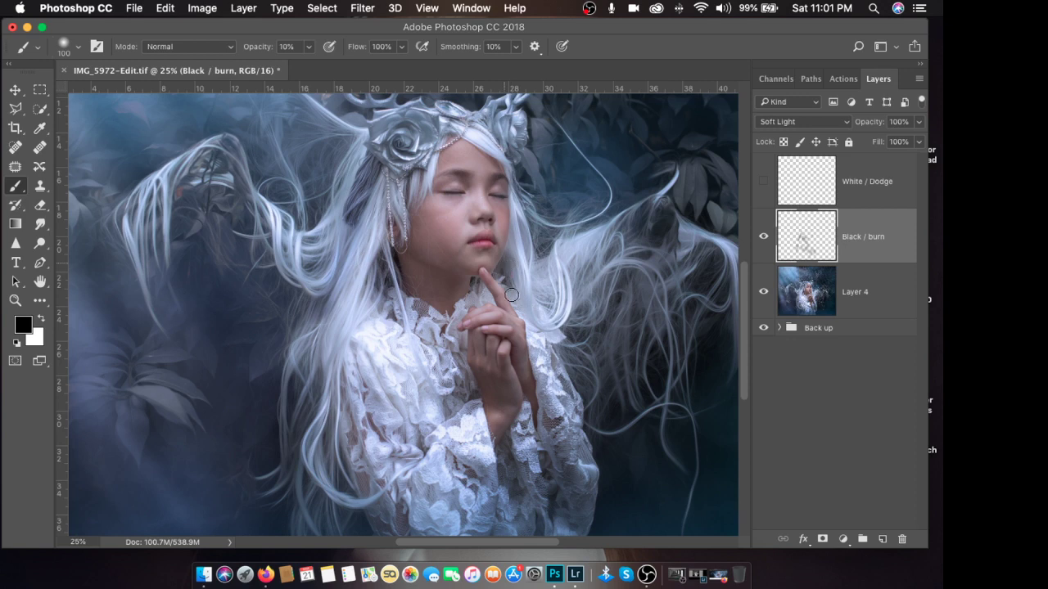
key("bracketright")
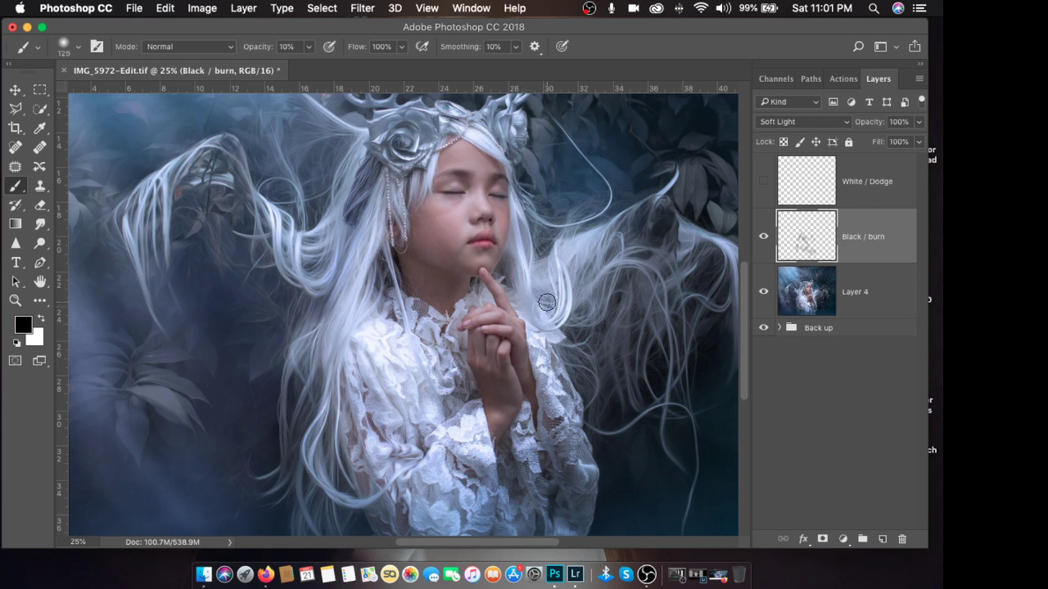
key("bracketright")
key("bracketright")
Step: Pan up to the crown and darken it with a 70-size burn stroke
left_click_drag(519, 373, 510, 320)
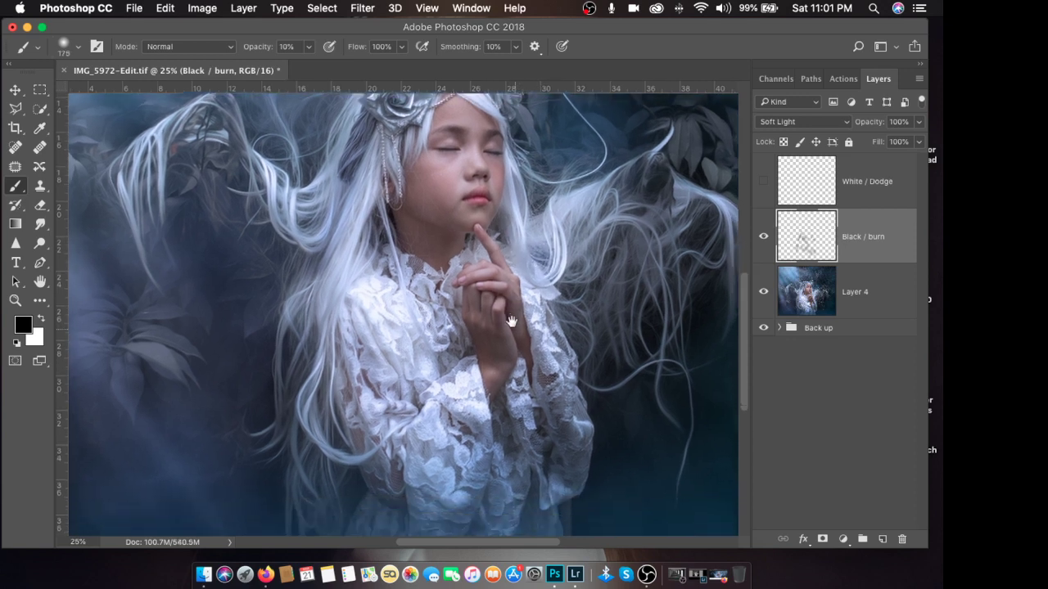
key("bracketleft")
key("bracketleft")
key("bracketleft")
key("bracketleft")
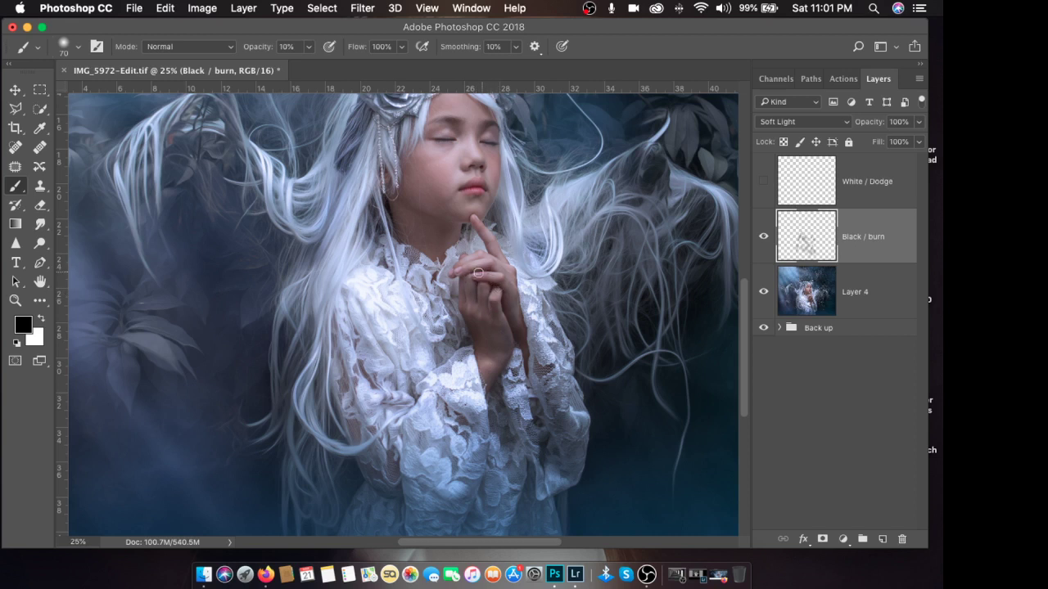
key("bracketright")
key("bracketright")
key("bracketright")
key("bracketright")
left_click_drag(429, 225, 452, 281)
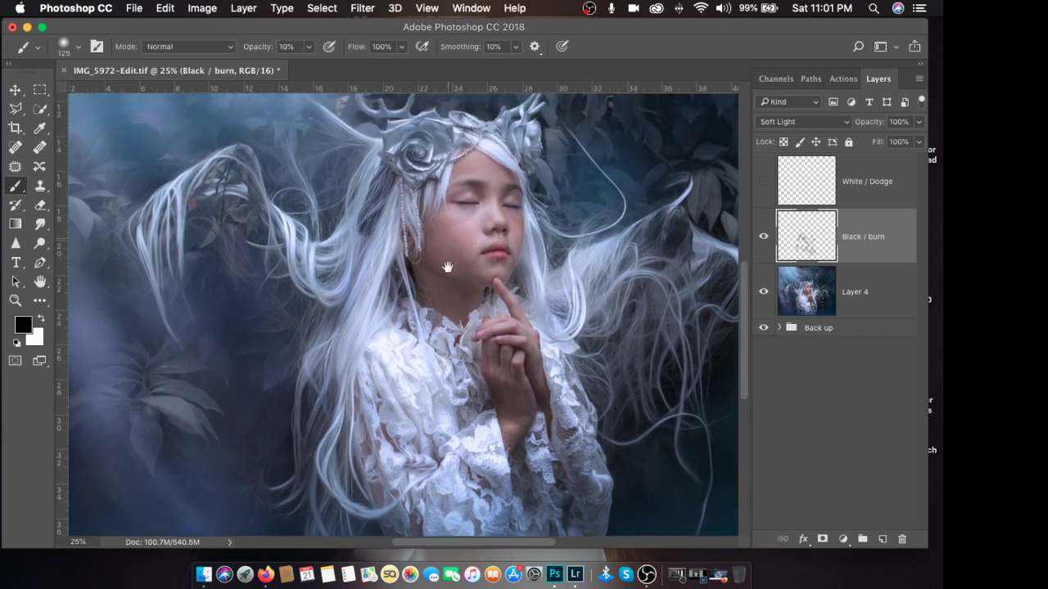
scroll(451, 277, "up", 3)
key("bracketright")
key("bracketright")
key("bracketleft")
key("bracketleft")
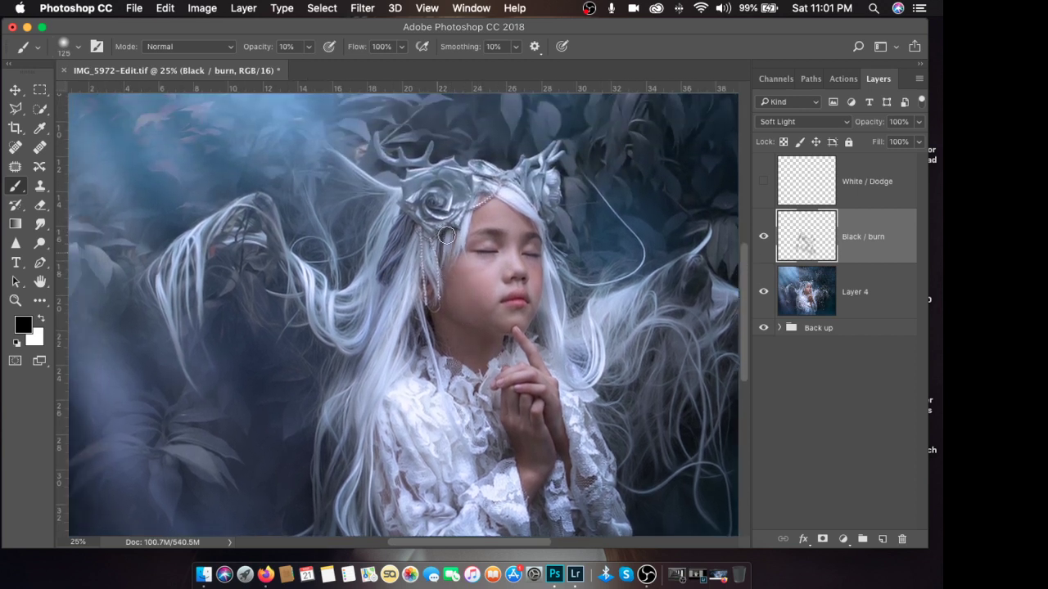
key("bracketleft")
key("bracketleft")
key("bracketleft")
key("bracketleft")
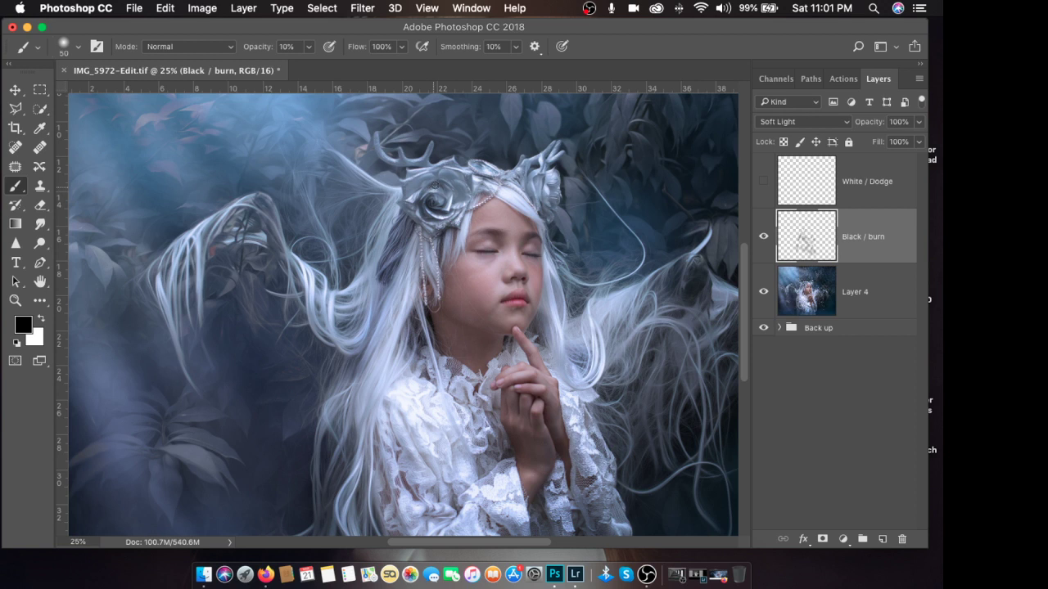
left_click_drag(458, 199, 449, 181)
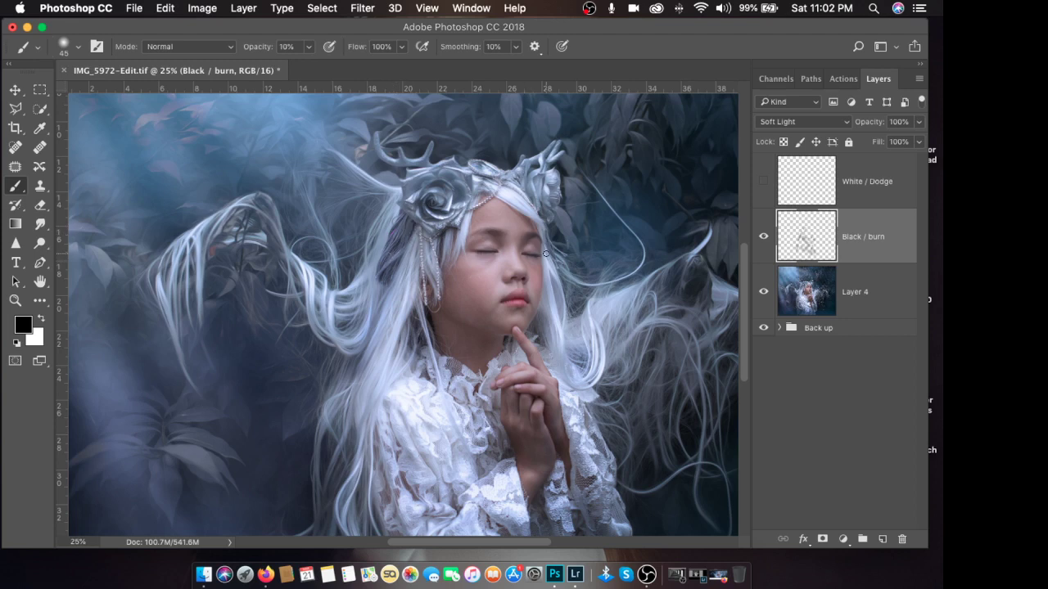
key("super+minus")
Step: Toggle the Black / burn layer's visibility to compare the image before and after burning
left_click(763, 236)
key("super+minus")
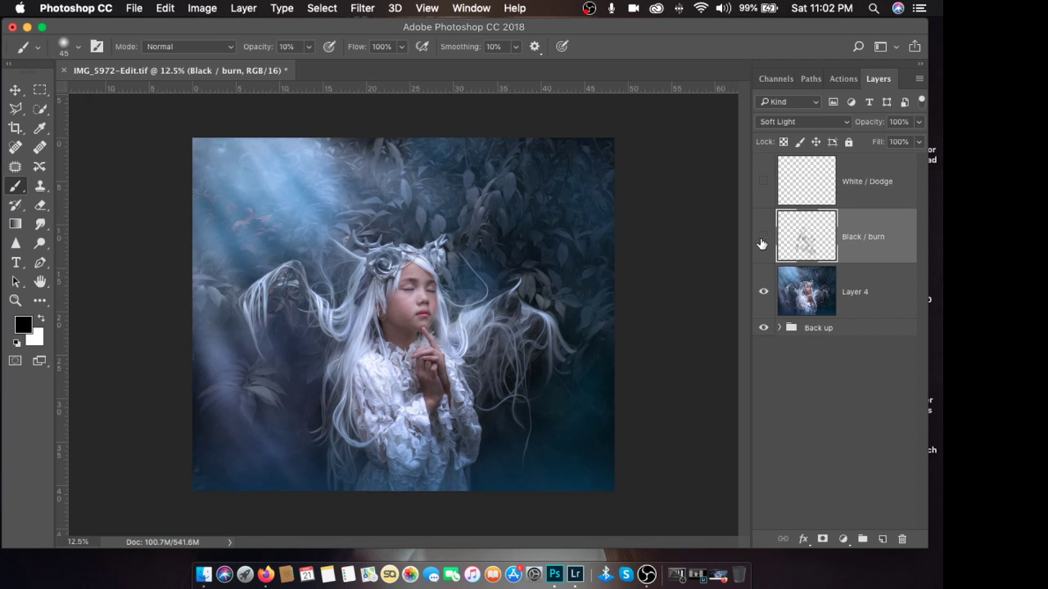
left_click(763, 237)
left_click(762, 237)
left_click(763, 237)
left_click(763, 236)
left_click(763, 237)
key("super+plus")
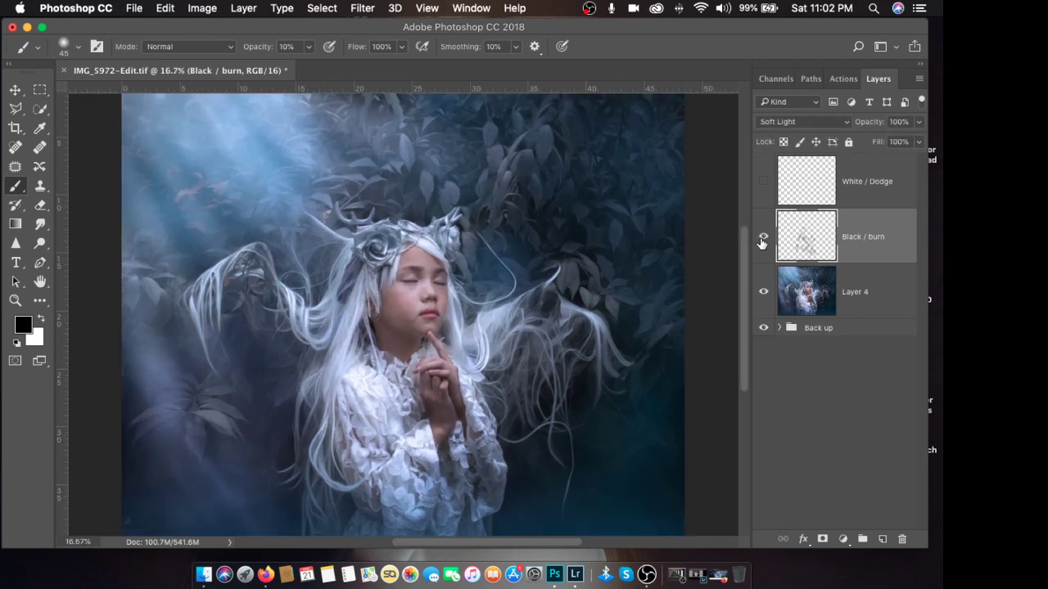
Step: Target and show the White / Dodge layer with white as the painting colour
left_click(852, 194)
left_click(763, 181)
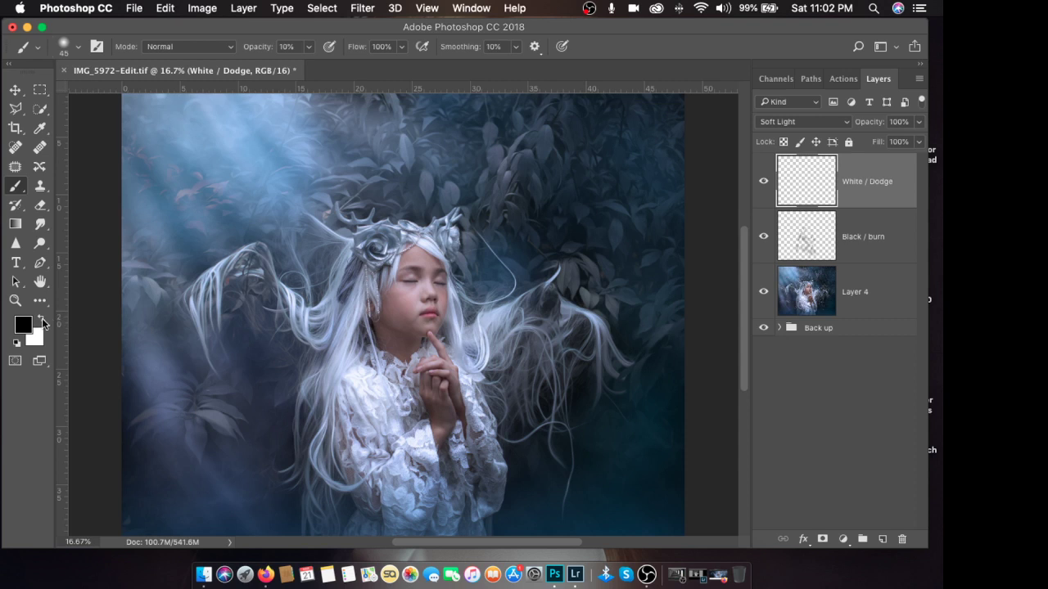
left_click(42, 317)
key("super+plus")
scroll(375, 299, "down", 2)
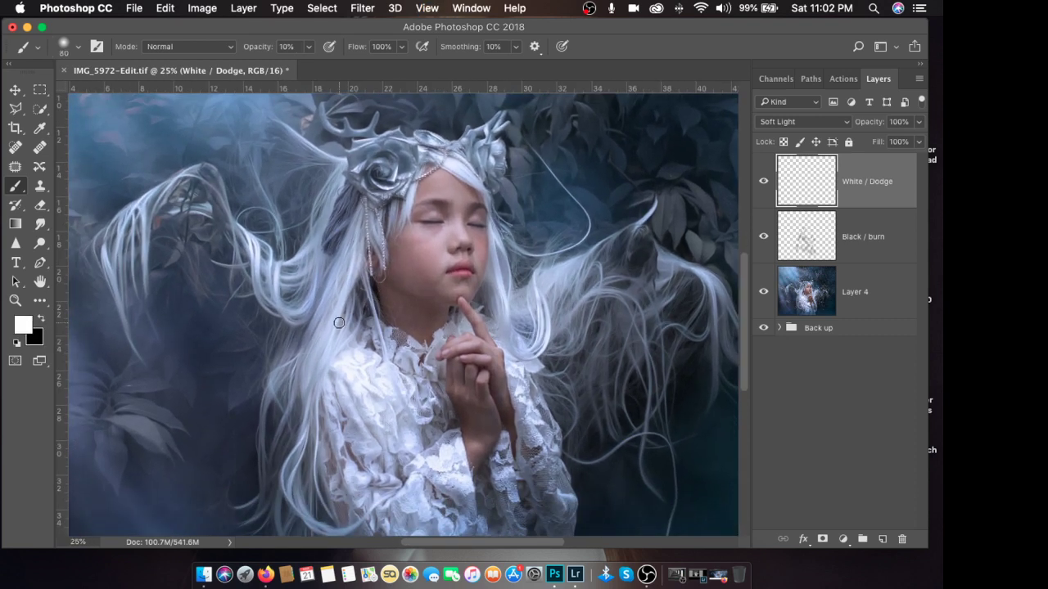
Step: Paint soft white dodge strokes at 21% opacity over the hair, crown and flowing right side
left_click(309, 48)
key("bracketright")
key("bracketright")
key("bracketright")
key("bracketright")
key("bracketright")
key("bracketleft")
key("bracketleft")
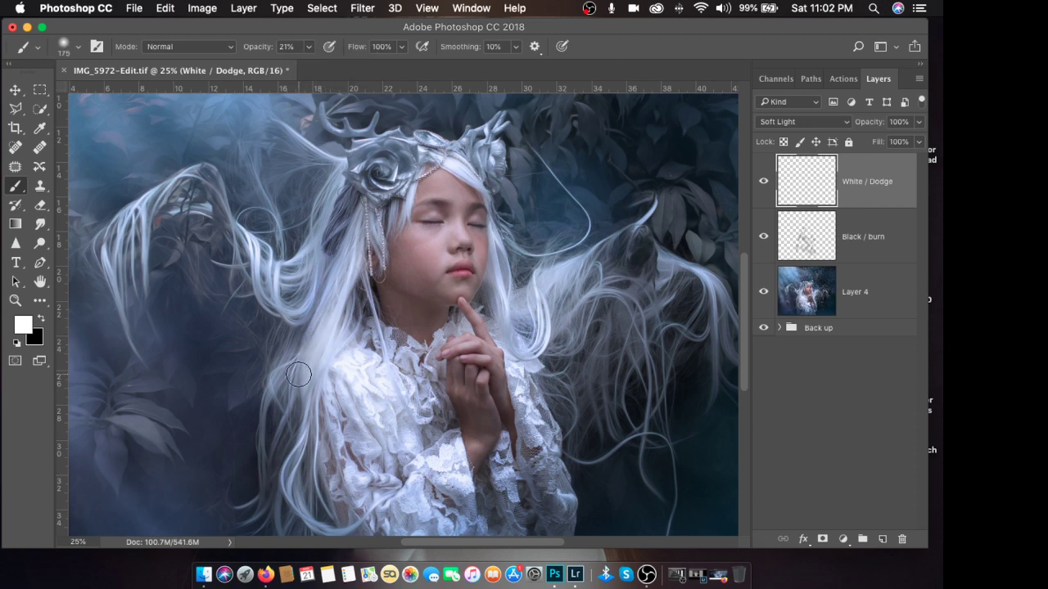
left_click(297, 374)
key("bracketleft")
key("bracketleft")
key("bracketleft")
key("bracketleft")
key("bracketleft")
key("bracketleft")
key("bracketleft")
key("bracketleft")
key("bracketleft")
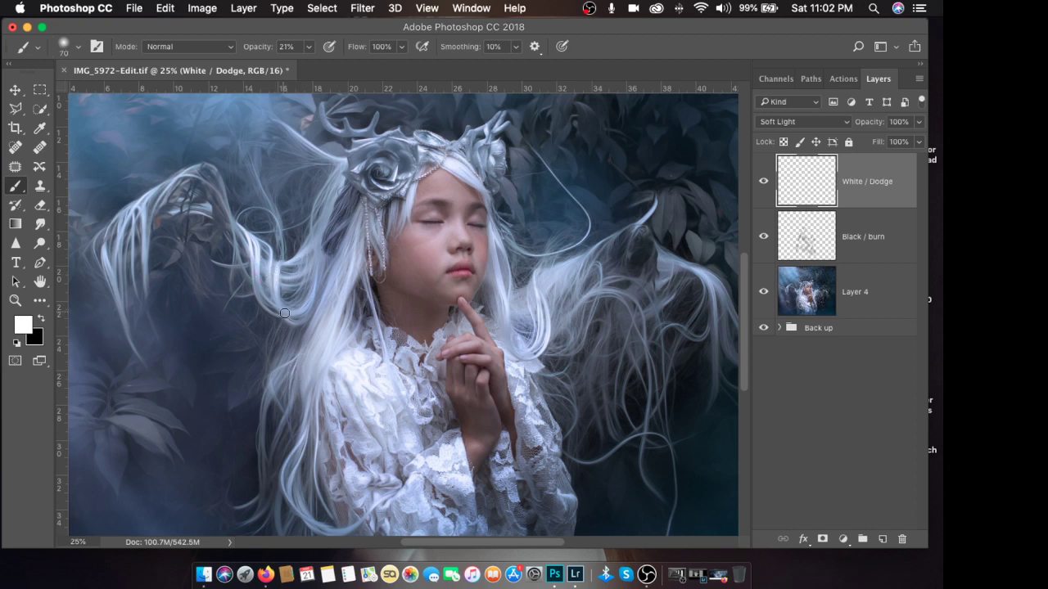
left_click_drag(293, 315, 276, 295)
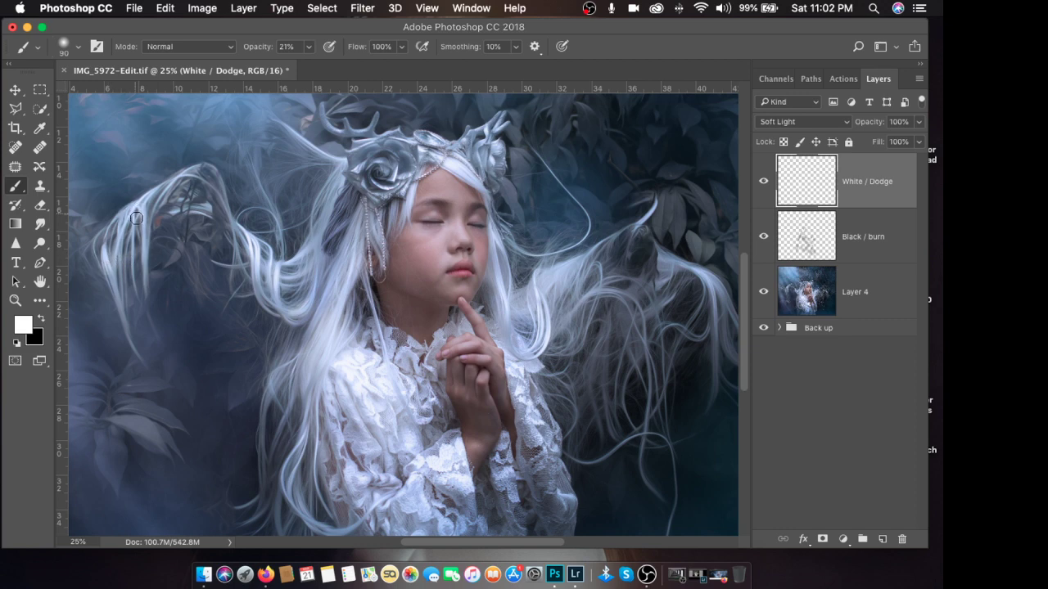
key("bracketright")
key("bracketright")
mouse_move(330, 200)
left_mouse_down()
mouse_move(328, 210)
mouse_move(343, 172)
left_mouse_up()
key("bracketleft")
key("bracketleft")
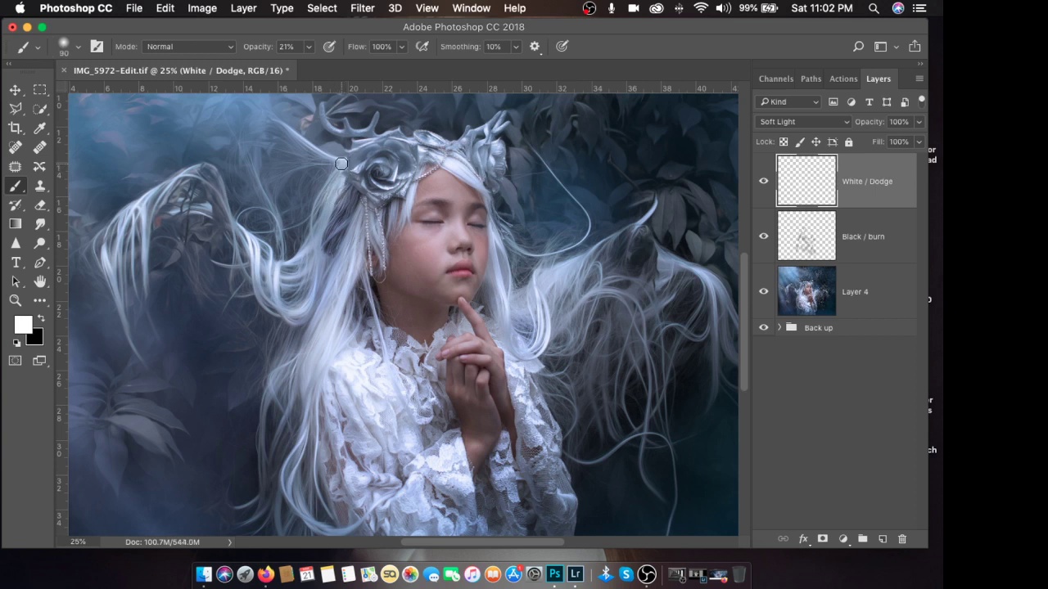
key("bracketright")
key("bracketright")
mouse_move(491, 287)
left_mouse_down()
mouse_move(518, 352)
mouse_move(534, 350)
mouse_move(549, 284)
mouse_move(569, 268)
mouse_move(555, 281)
mouse_move(573, 269)
mouse_move(563, 274)
mouse_move(655, 263)
left_mouse_up()
key("bracketleft")
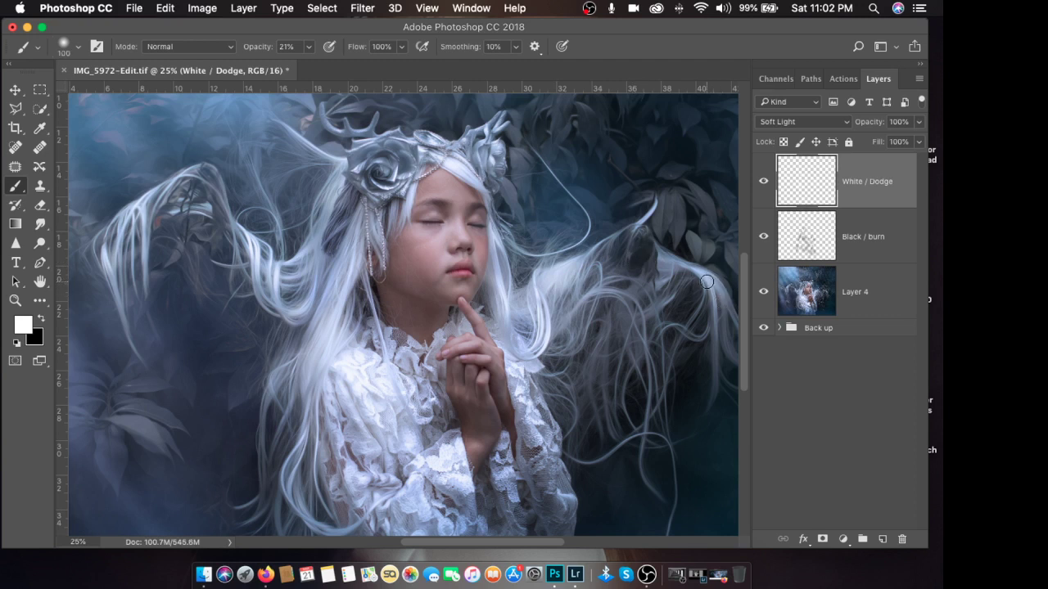
Step: Lower the brush opacity to 15% and resize the brush to 80 for finer dodging
scroll(422, 206, "down", 2)
scroll(422, 206, "right", 2)
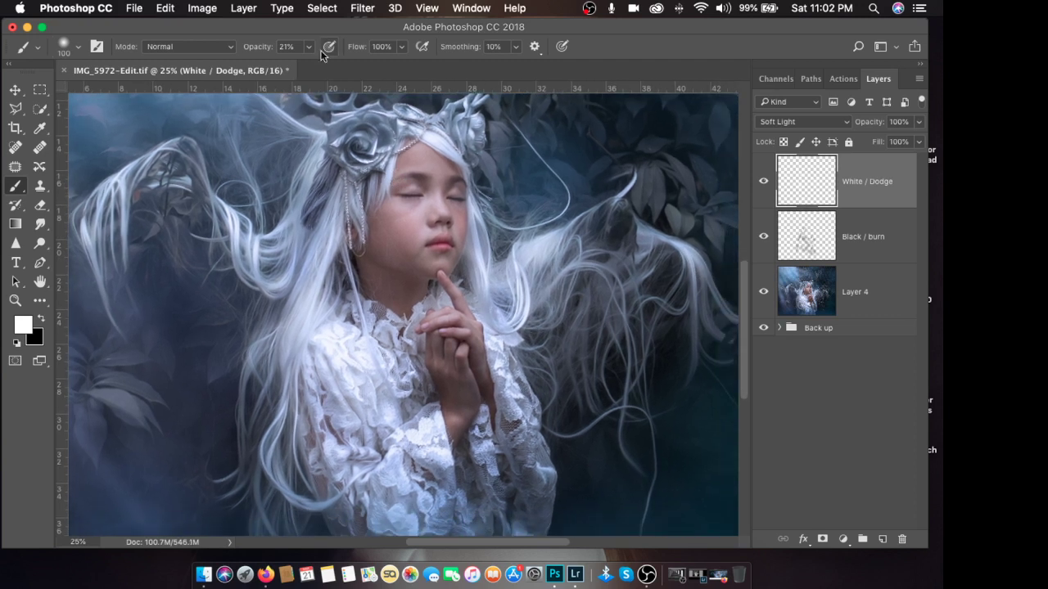
left_click(308, 47)
left_click_drag(305, 67, 300, 67)
scroll(499, 239, "down", 4)
scroll(499, 239, "right", 1)
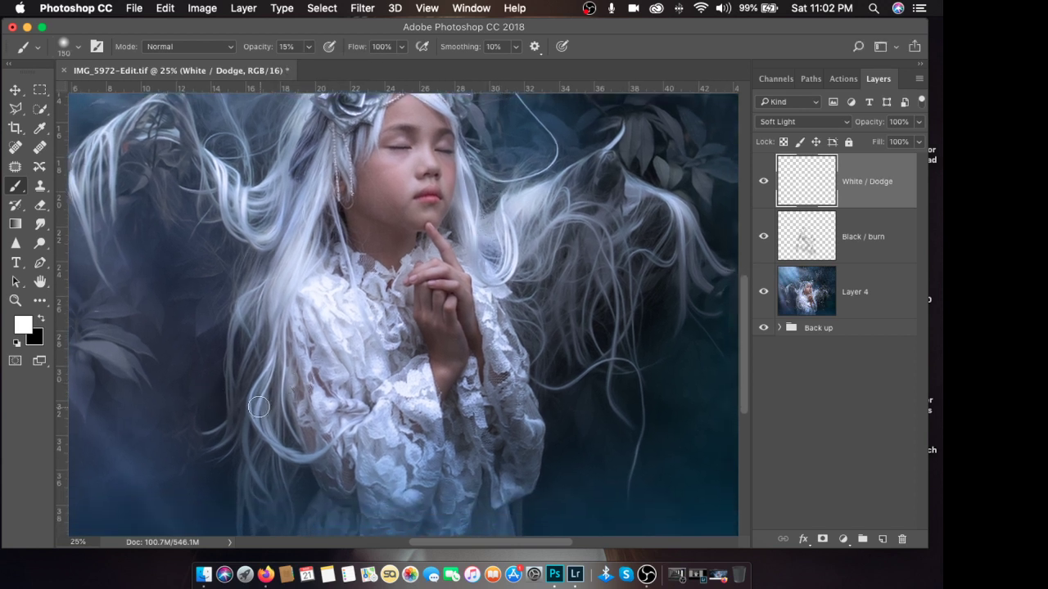
key("bracketleft")
key("bracketleft")
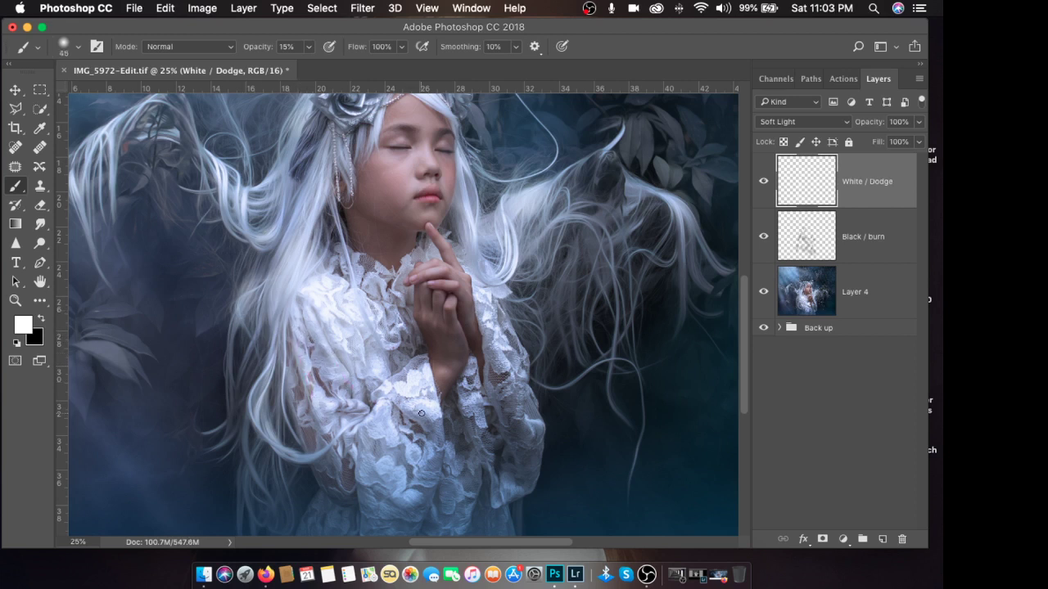
key("bracketright")
key("bracketright")
key("bracketright")
key("bracketright")
key("bracketleft")
key("bracketleft")
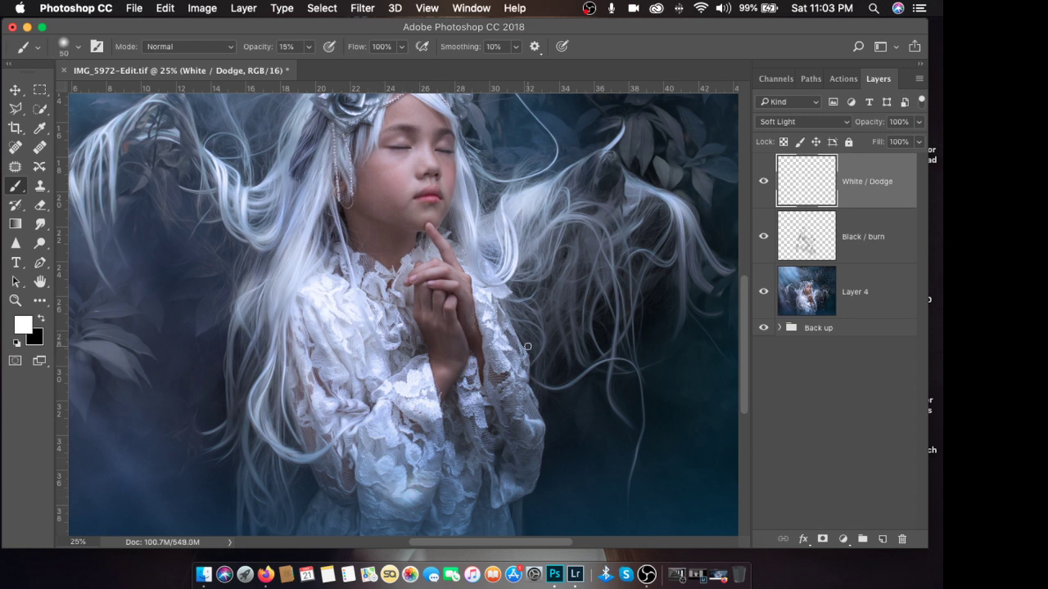
Step: At 15% opacity, lighten the hair's left edge and the bottom of the dress
scroll(530, 309, "up", 2)
scroll(529, 309, "right", 2)
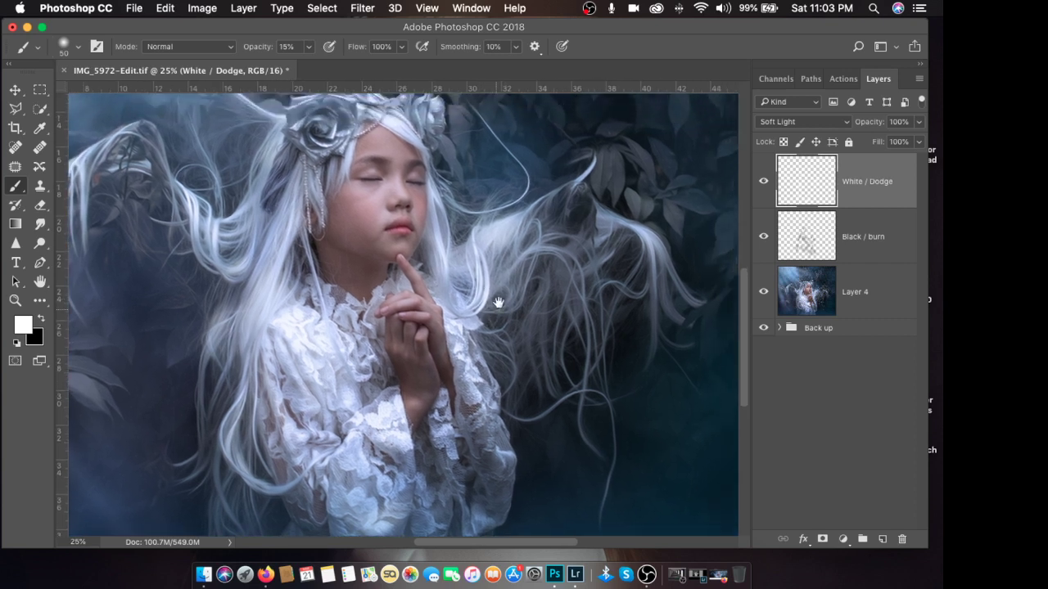
scroll(427, 212, "up", 2)
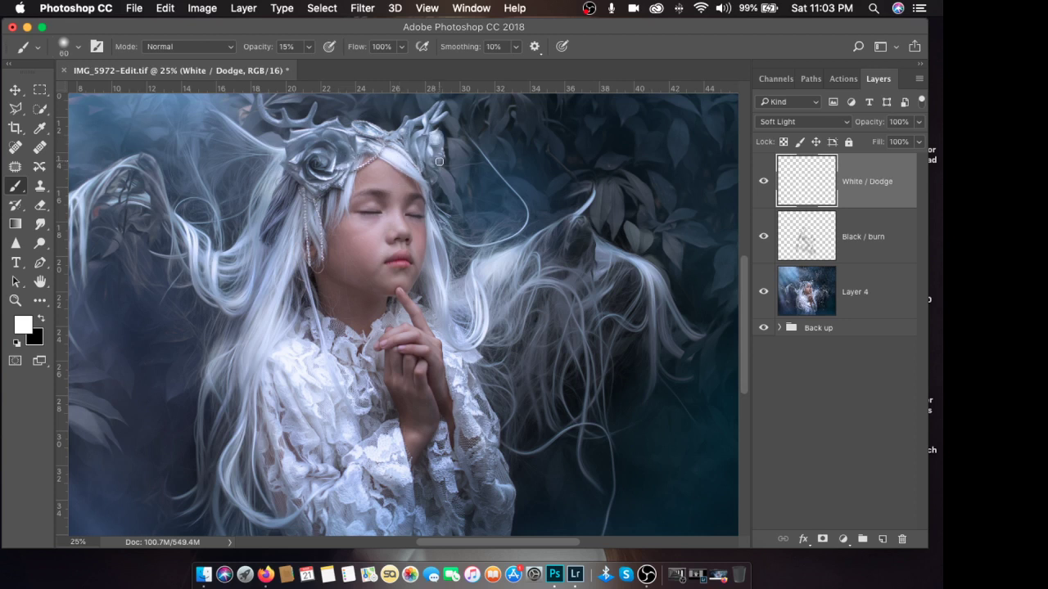
key("super+minus")
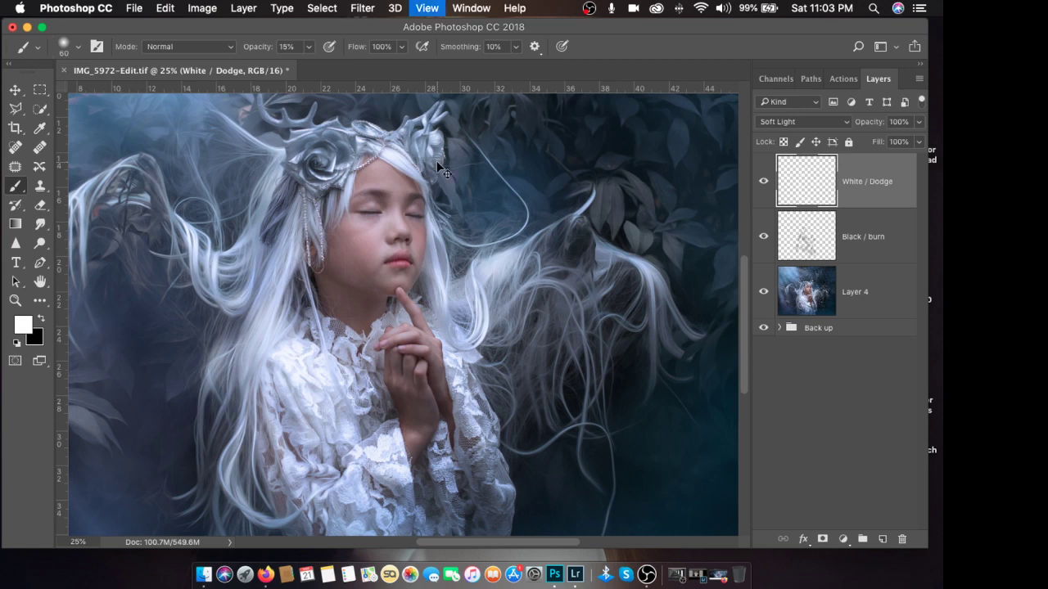
key("bracketright")
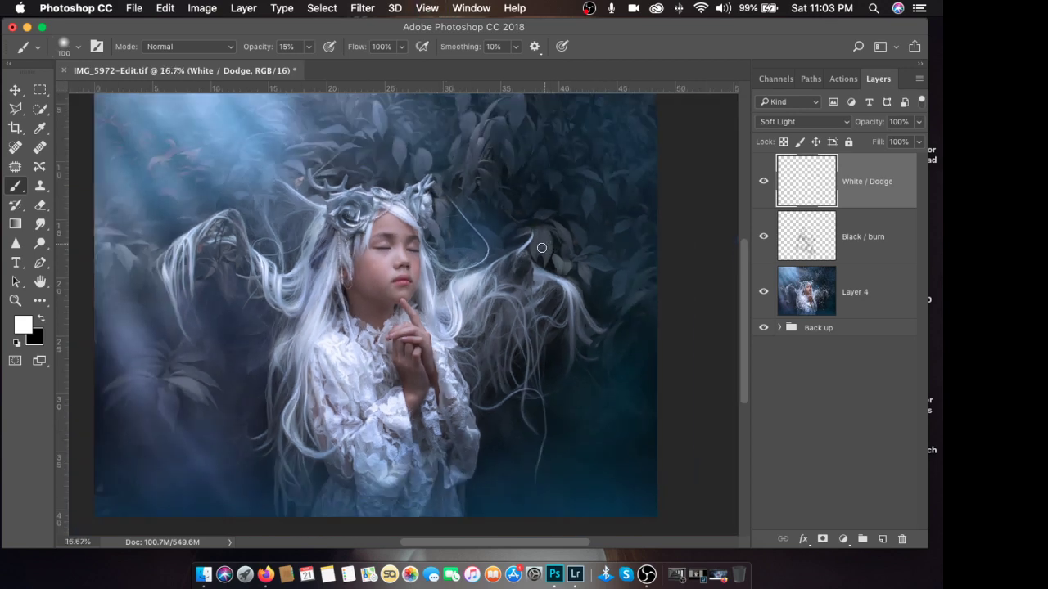
key("bracketright")
key("bracketright")
key("bracketright")
key("bracketleft")
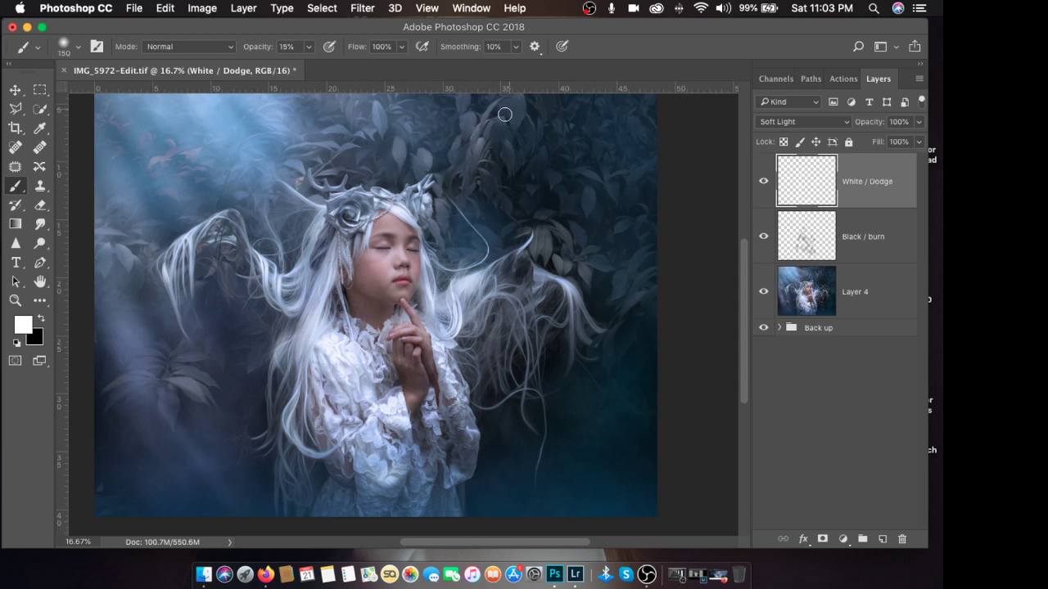
key("bracketleft")
left_click_drag(278, 324, 262, 344)
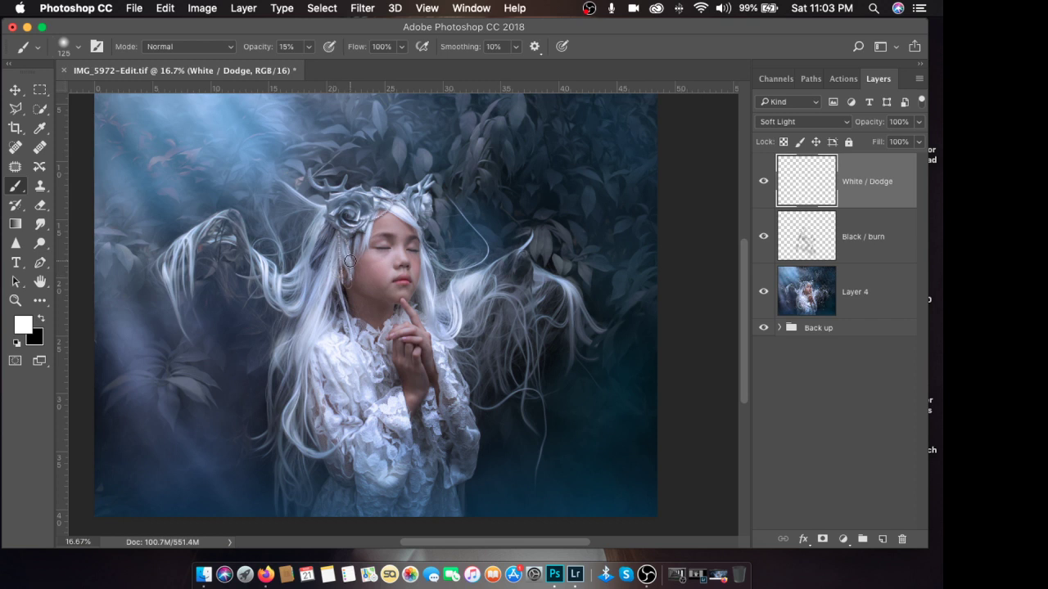
left_click(763, 187)
left_click_drag(428, 482, 407, 519)
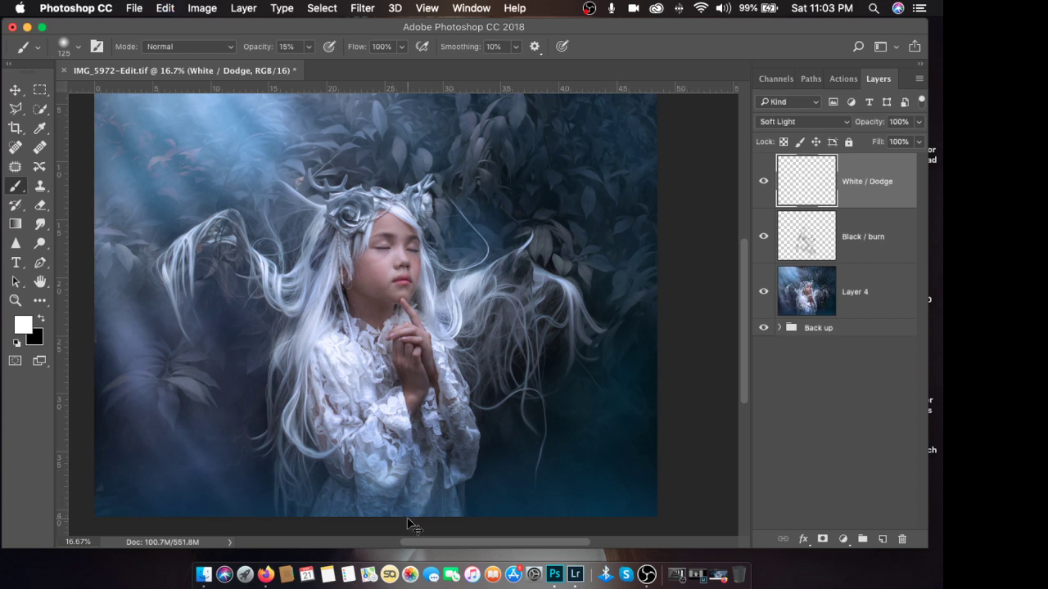
Step: Group the White / Dodge and Black / burn layers into Group 1 and compare before and after
left_click(869, 238, "shift")
key("super+g")
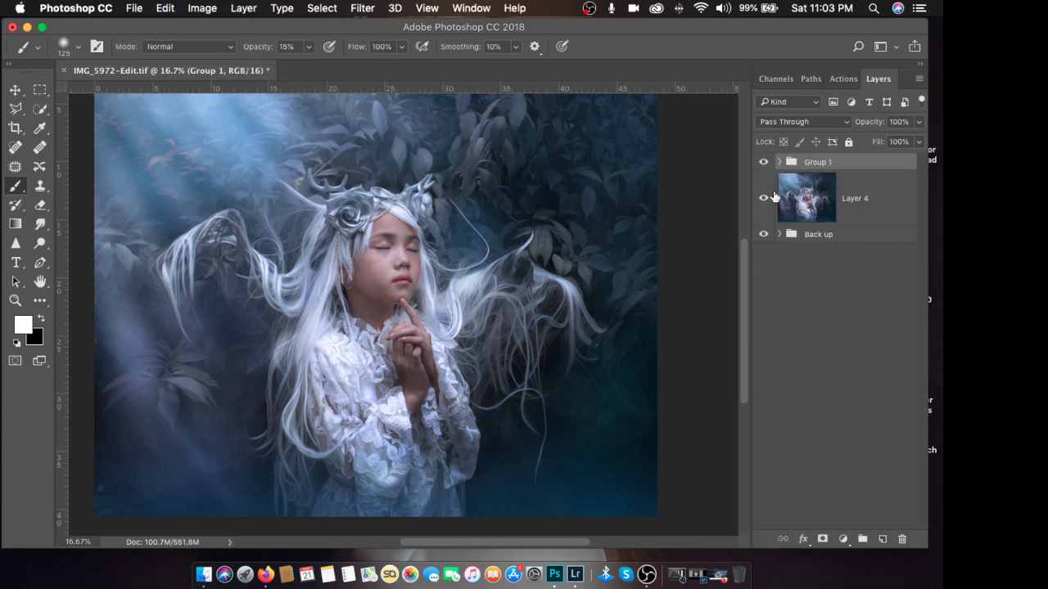
key("super+minus")
left_click(764, 164)
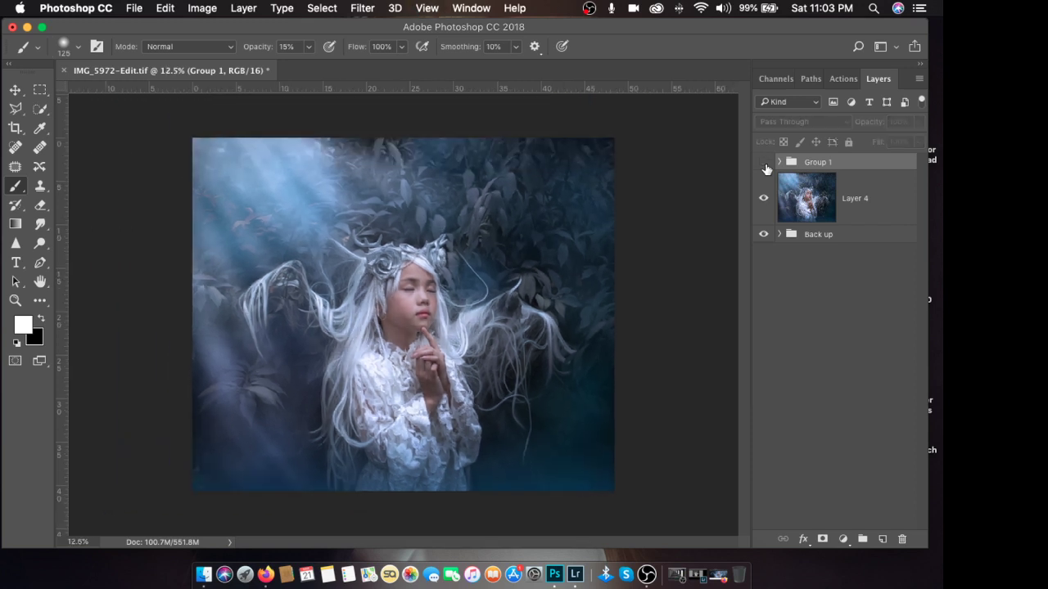
left_click(764, 164)
left_click(764, 163)
left_click(763, 164)
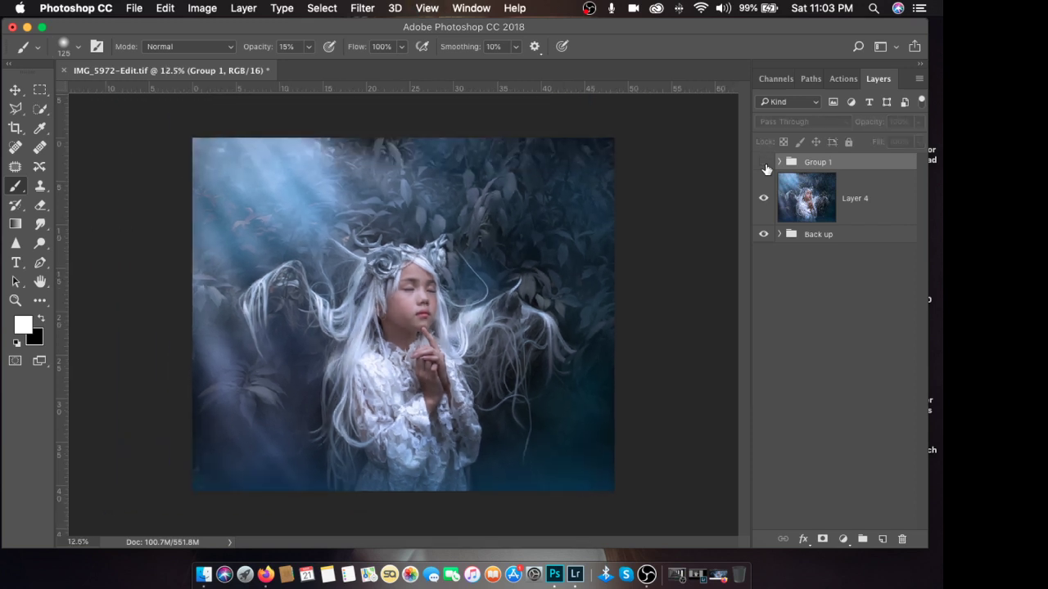
left_click(763, 164)
left_click(763, 164)
left_click(763, 163)
left_click(763, 164)
left_click(763, 164)
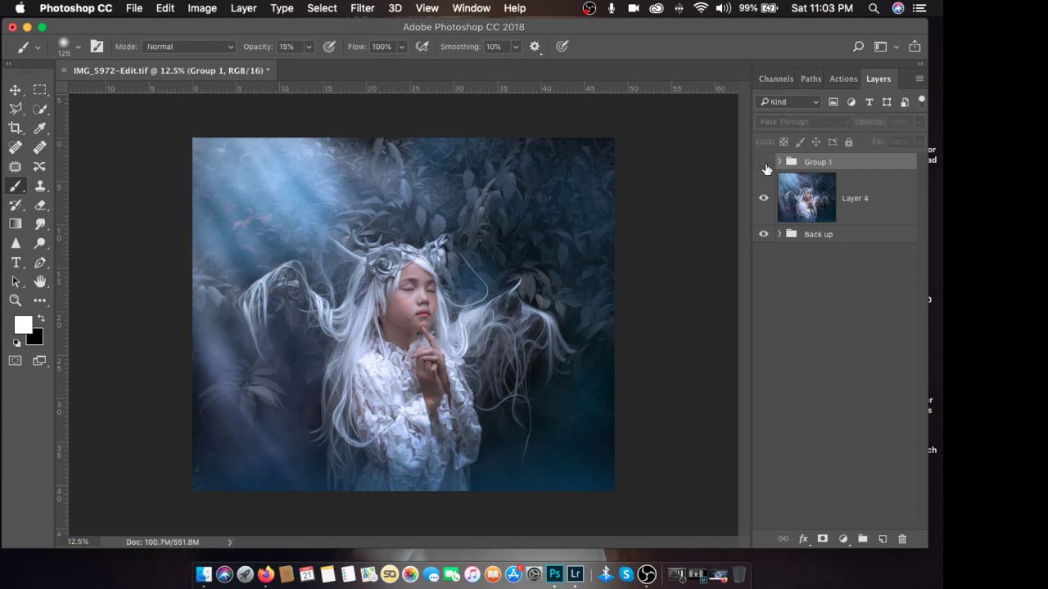
left_click(764, 164)
left_click(763, 163)
left_click(764, 164)
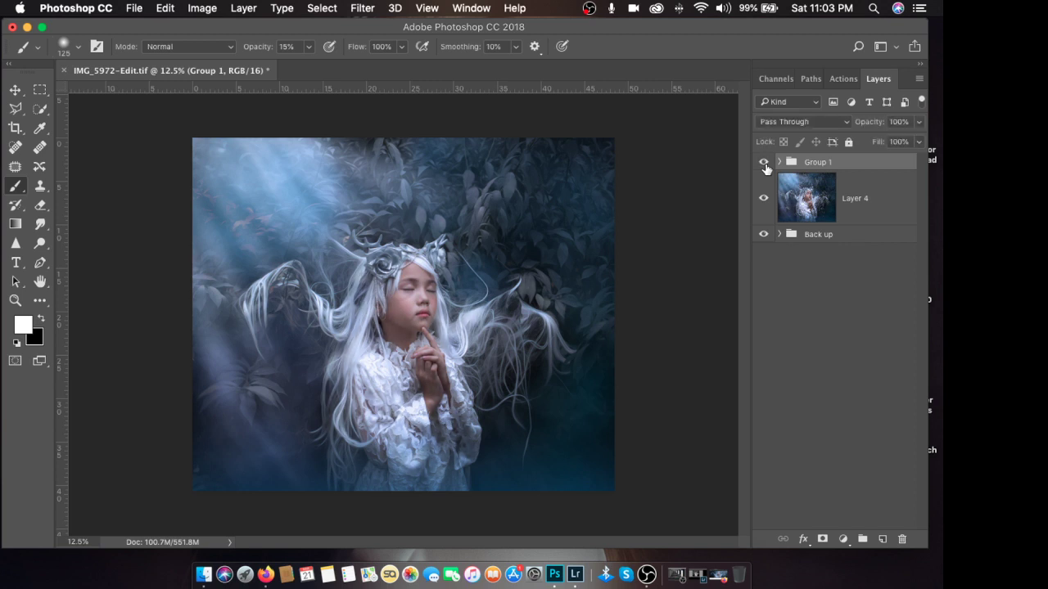
Step: Merge Layer 4 with Group 1 into one layer and duplicate it
key("super+equal")
left_click(845, 197)
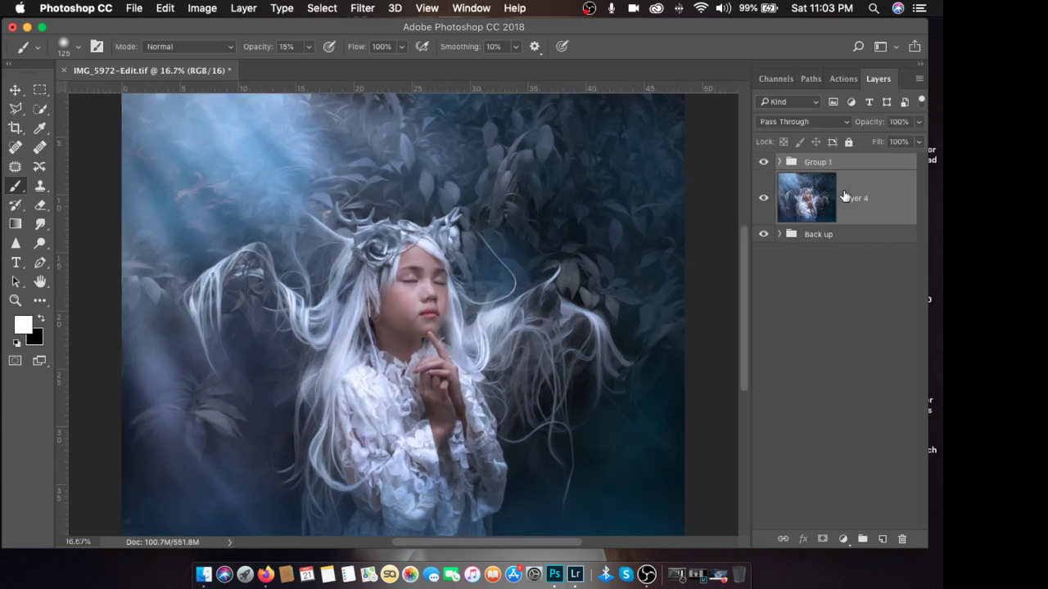
key("super+e")
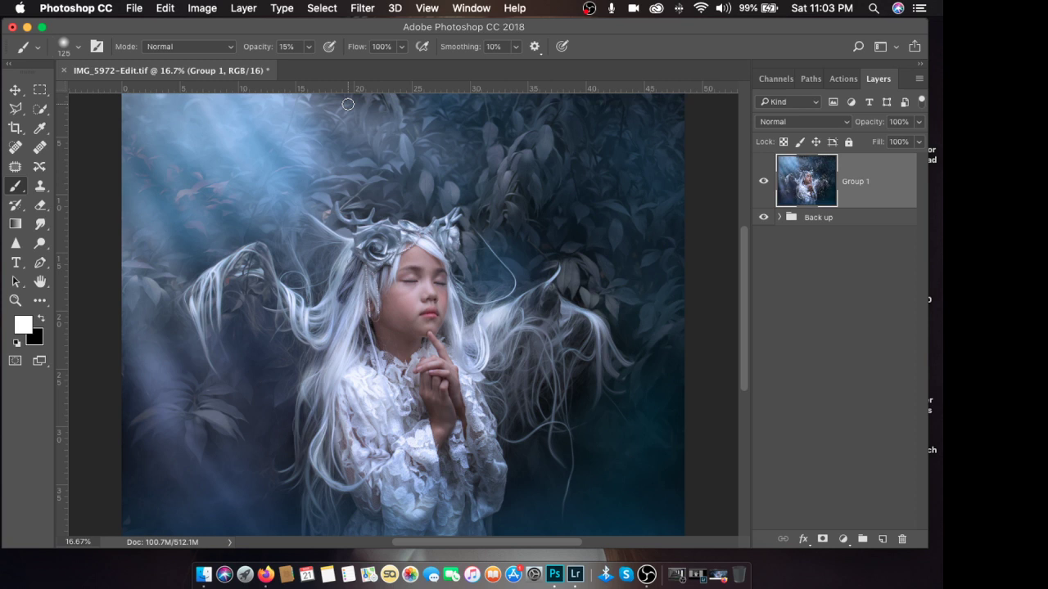
left_click_drag(856, 196, 884, 540)
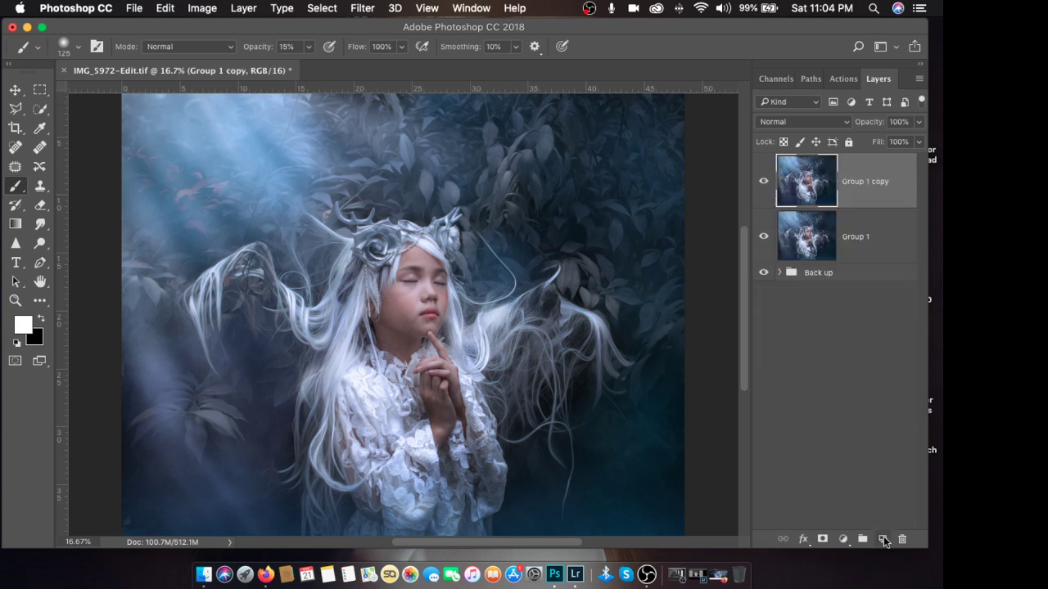
Step: Open the Camera Raw Filter on Group 1 copy and reposition its window
left_click(360, 8)
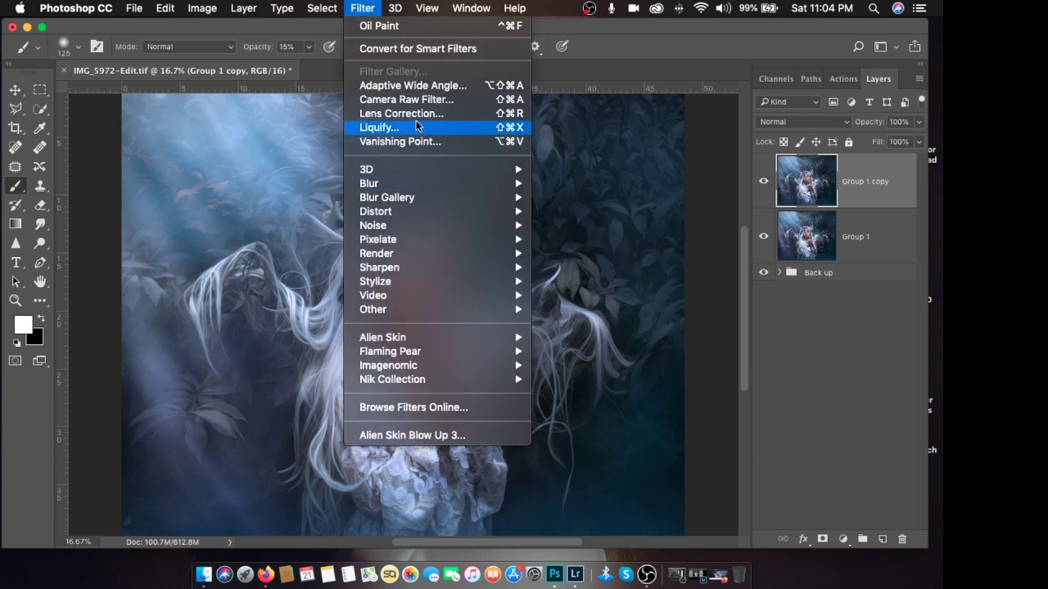
left_click(419, 99)
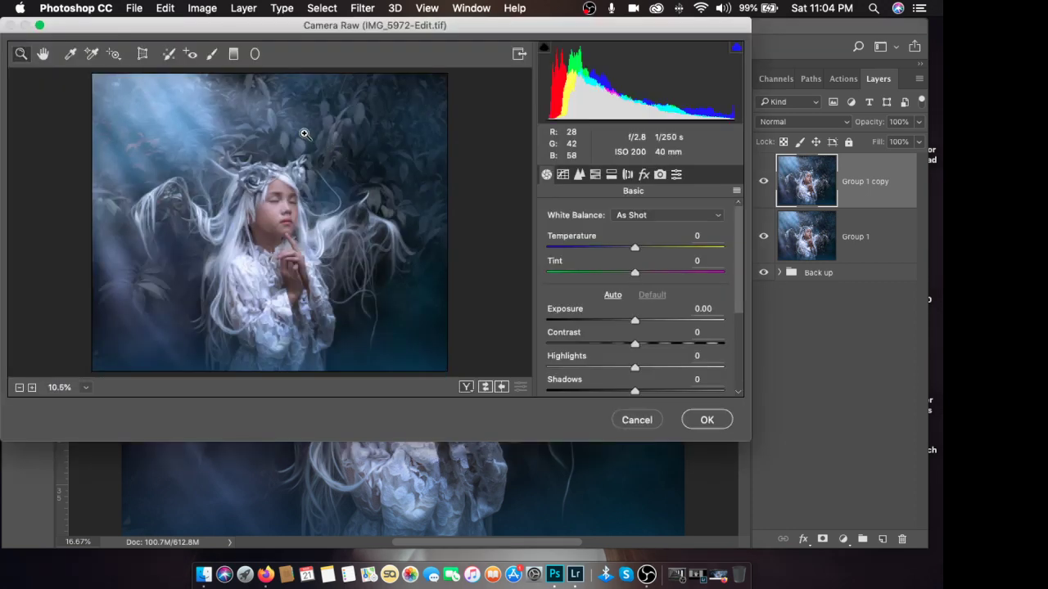
left_click_drag(313, 31, 383, 45)
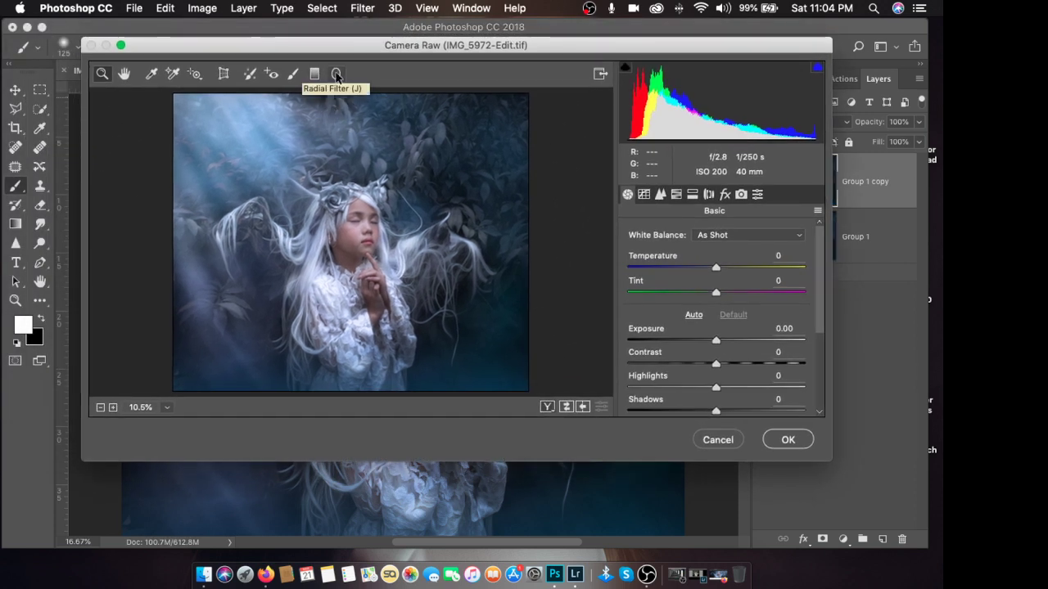
Step: Add a radial filter and rotate, move and widen the ellipse around the girl
left_click(336, 74)
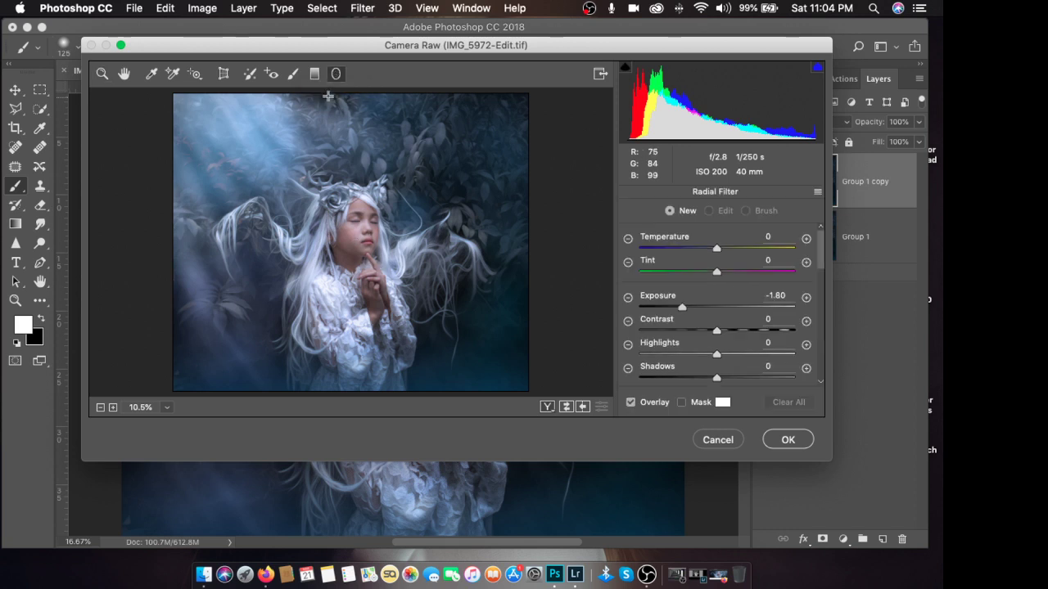
double_click(362, 248, "super")
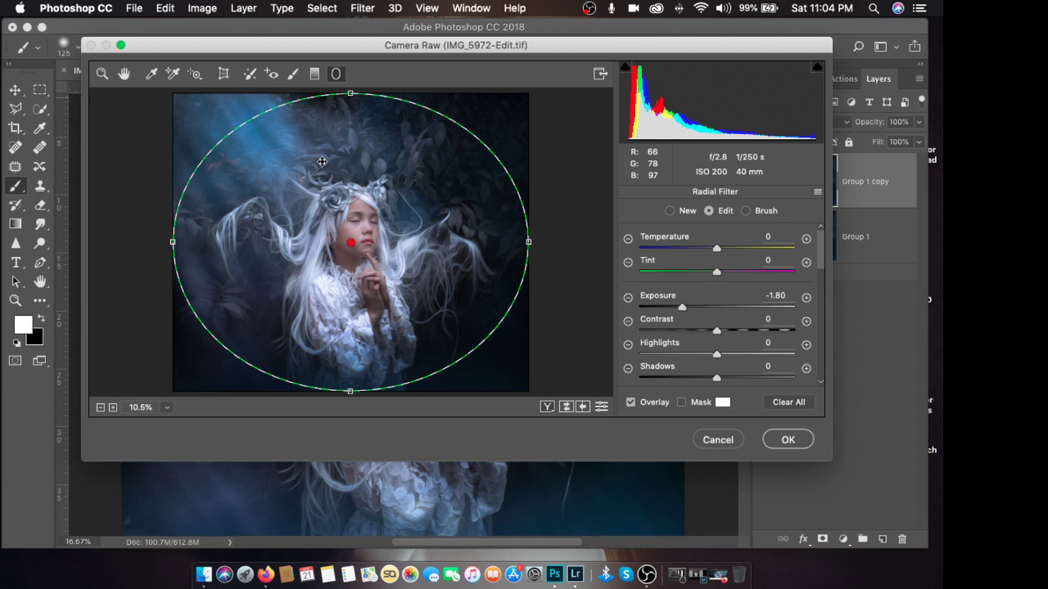
key("super+minus")
left_click_drag(824, 462, 937, 562)
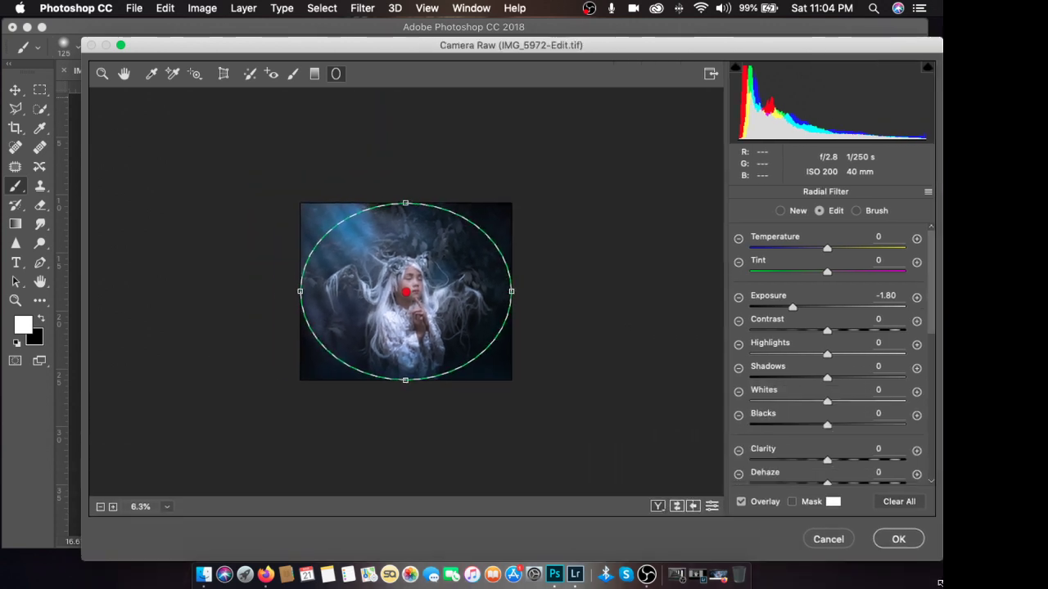
key("super+plus")
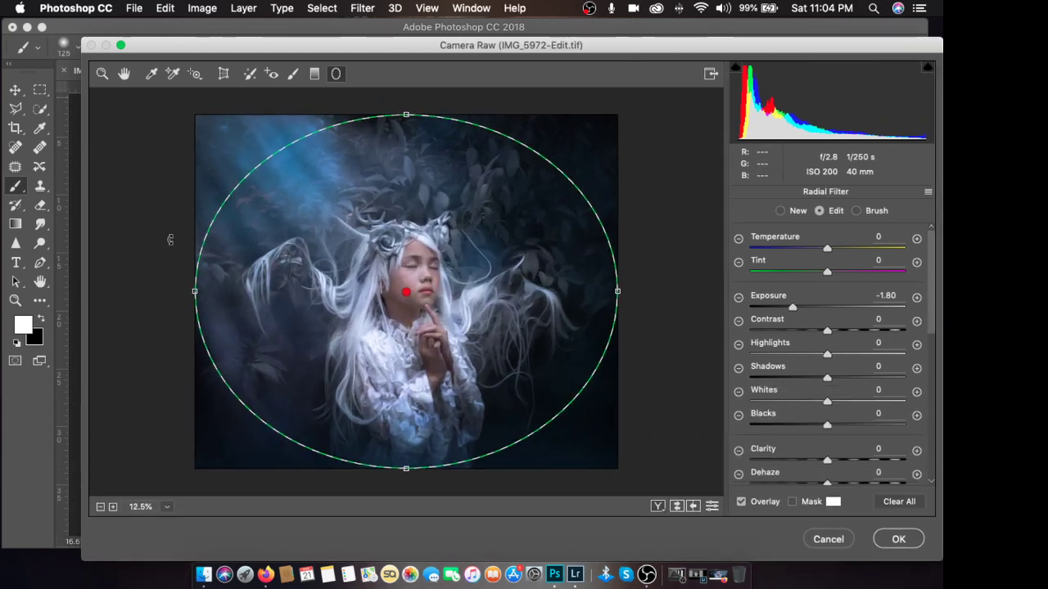
left_click_drag(171, 240, 123, 49)
left_click_drag(426, 295, 387, 252)
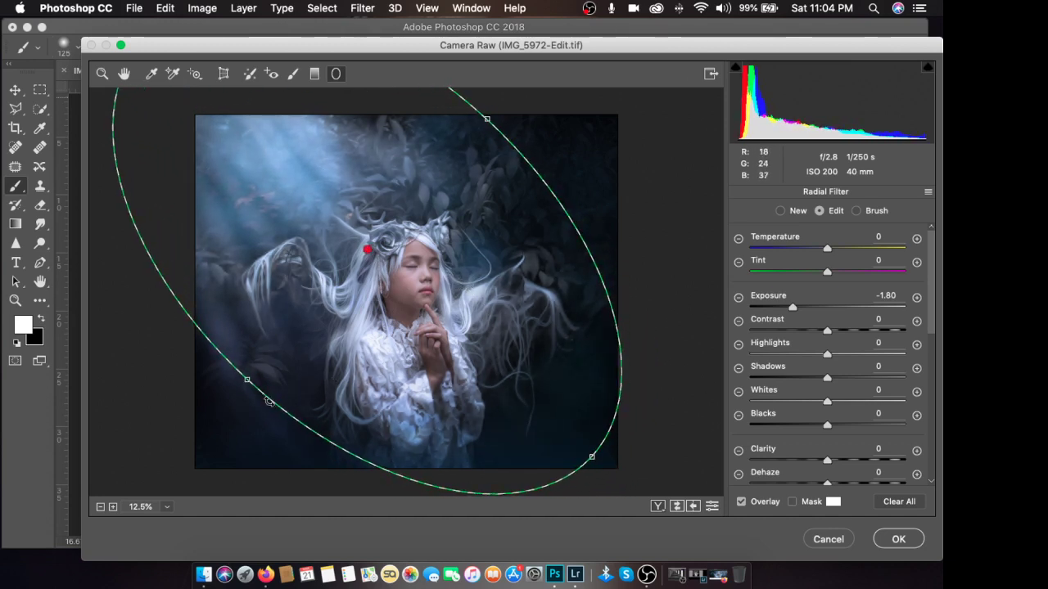
left_click_drag(247, 381, 234, 395)
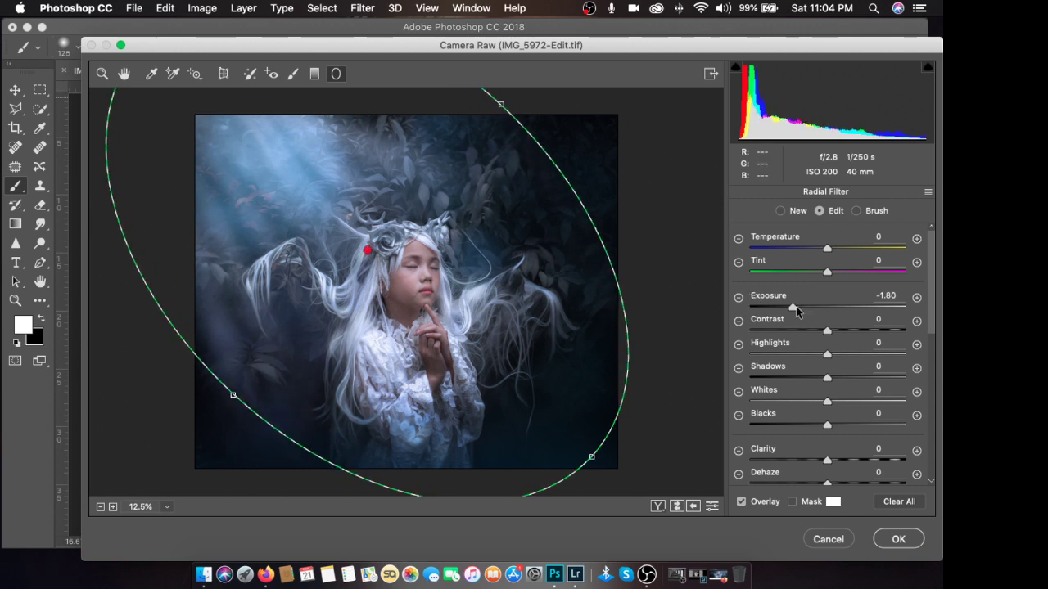
Step: Set the radial filter's Exposure to -1.35 outside the ellipse and check feather 50
mouse_move(792, 307)
left_mouse_down()
mouse_move(853, 309)
mouse_move(803, 313)
left_mouse_up()
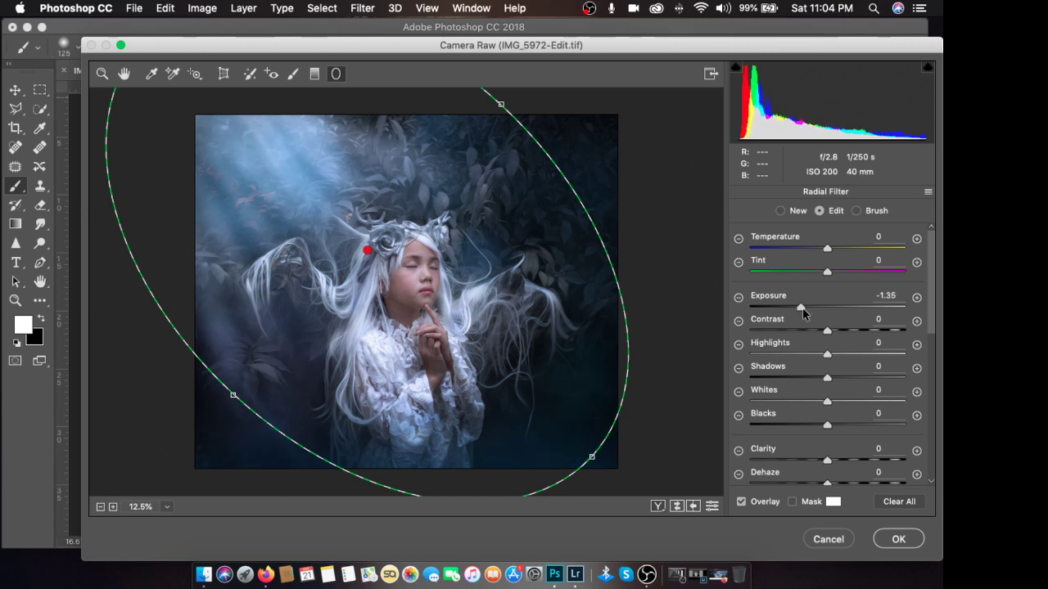
left_click_drag(802, 310, 804, 311)
scroll(881, 276, "down", 10)
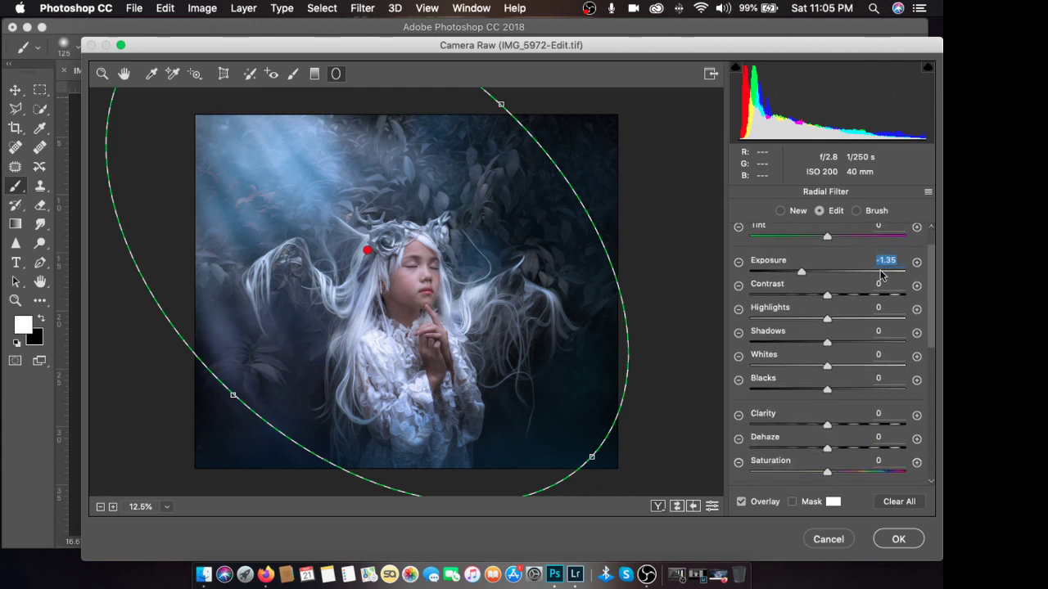
scroll(834, 348, "down", 5)
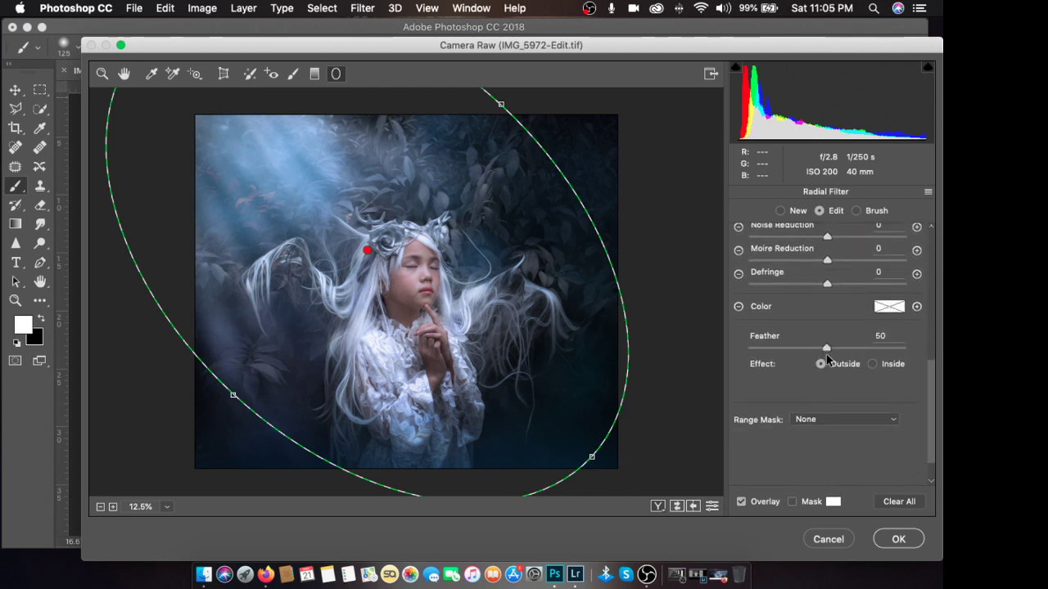
scroll(807, 356, "down", 3)
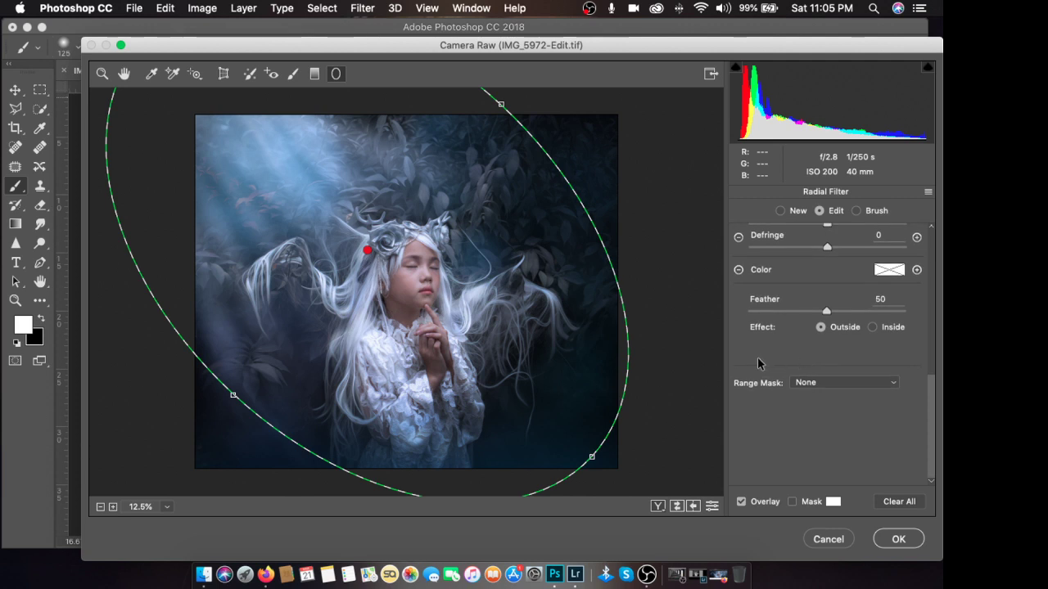
scroll(758, 363, "up", 6)
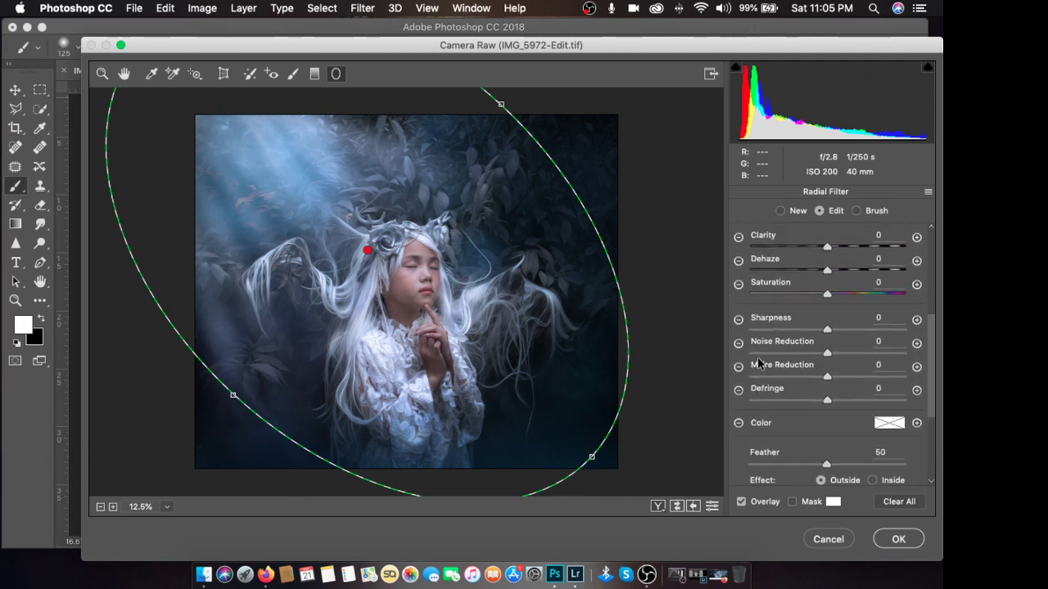
scroll(759, 363, "up", 8)
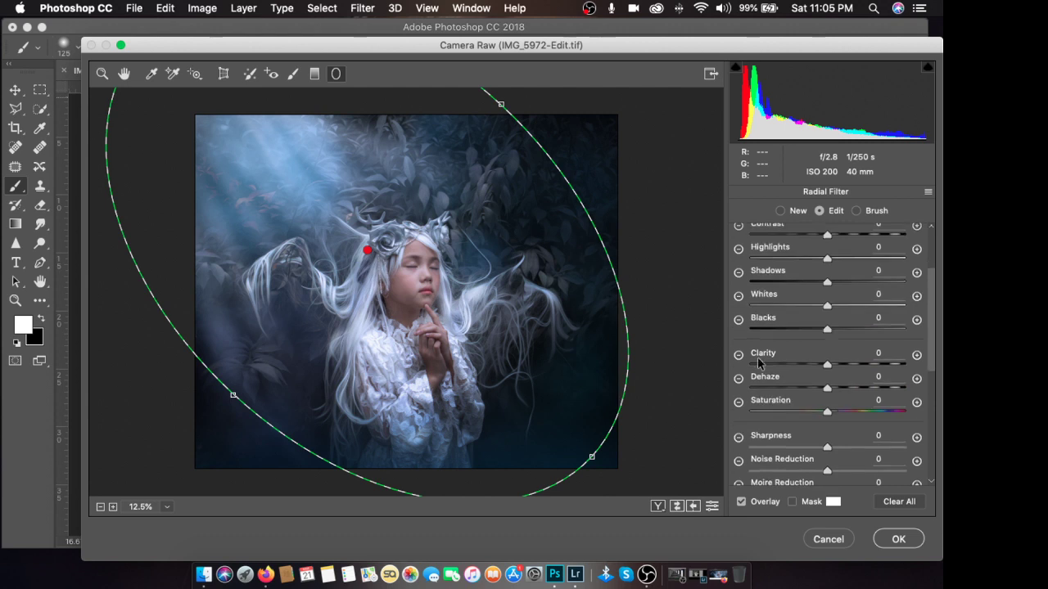
scroll(759, 363, "up", 2)
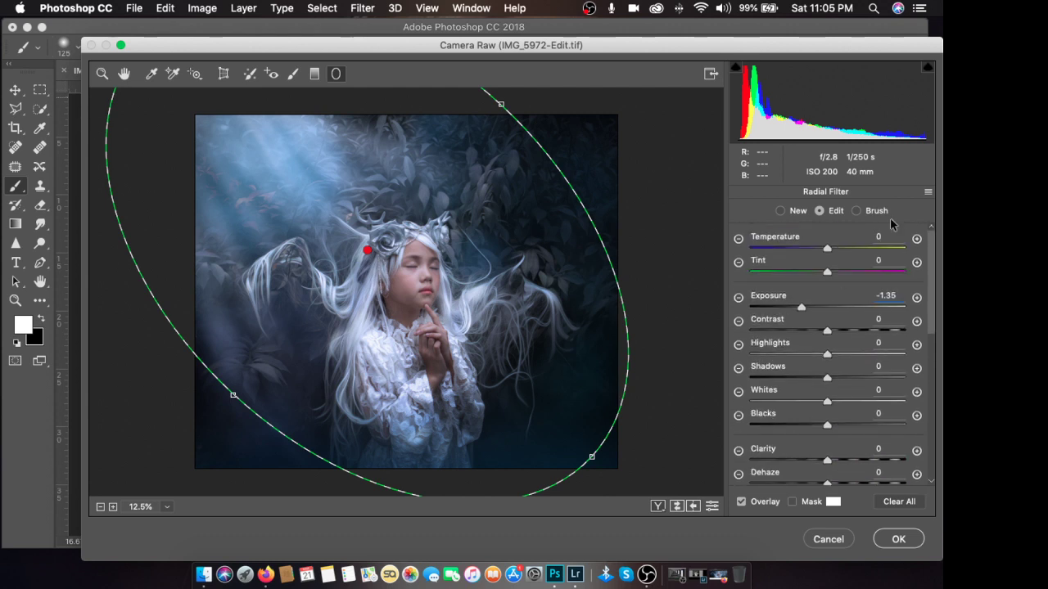
Step: Keep the effect outside, set radial Temperature to -30, and apply the Camera Raw edits
left_click_drag(929, 275, 882, 392)
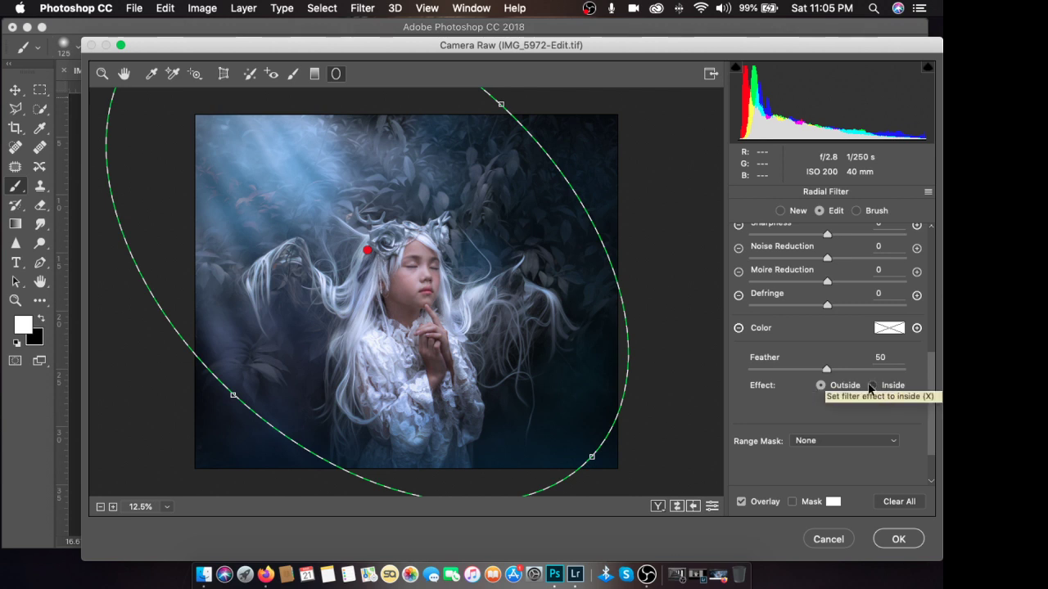
left_click(872, 385)
left_click(822, 385)
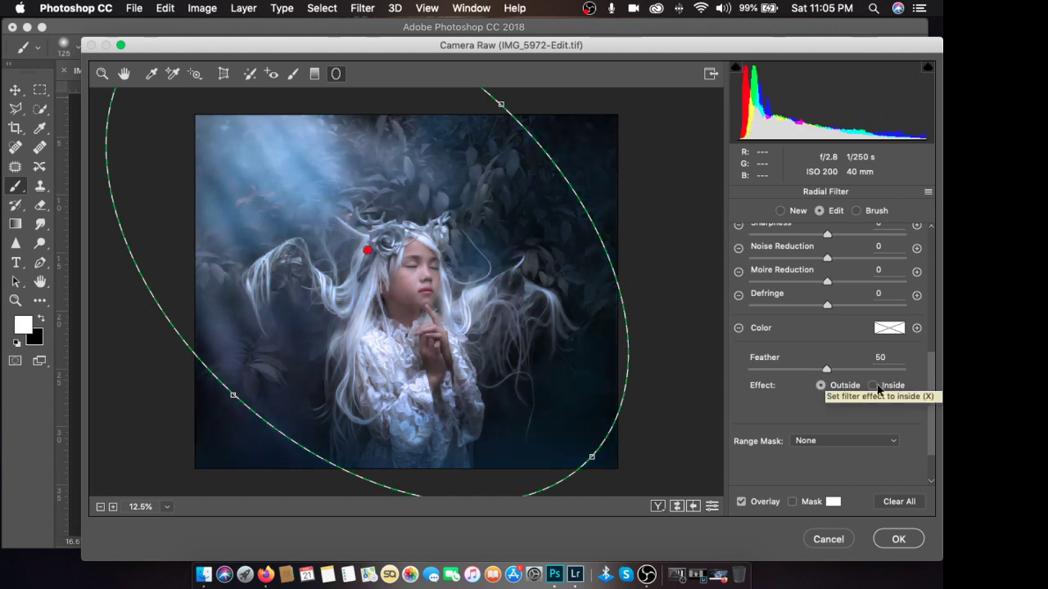
scroll(808, 437, "up", 10)
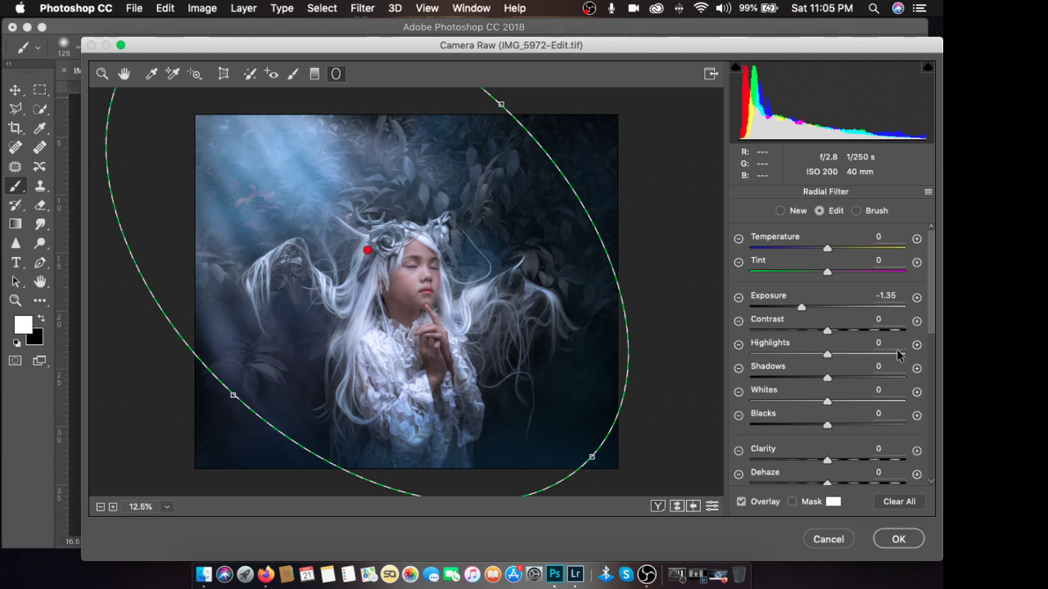
left_click_drag(827, 248, 803, 256)
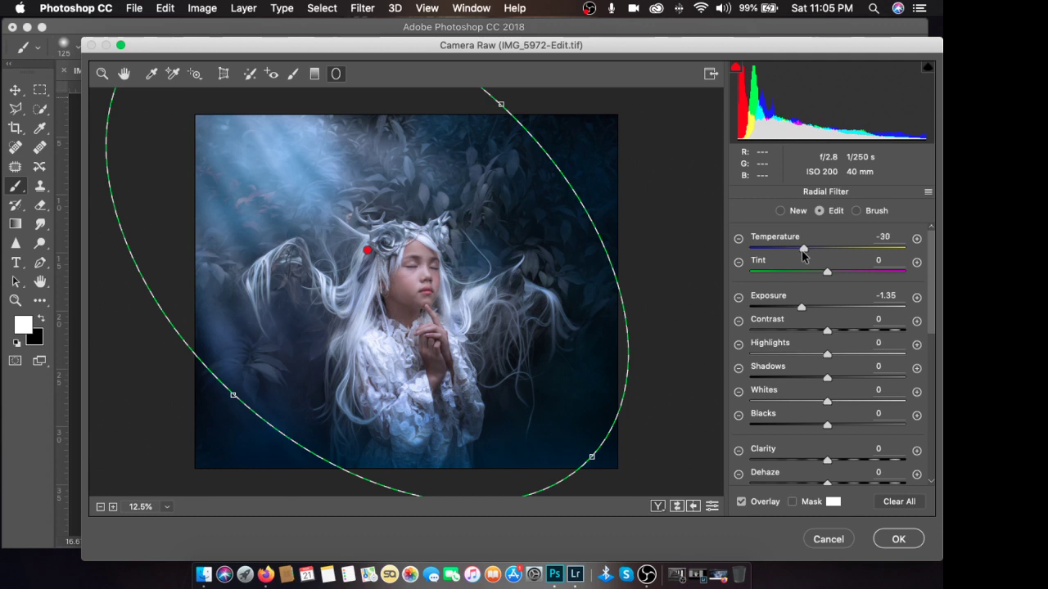
left_click(801, 249)
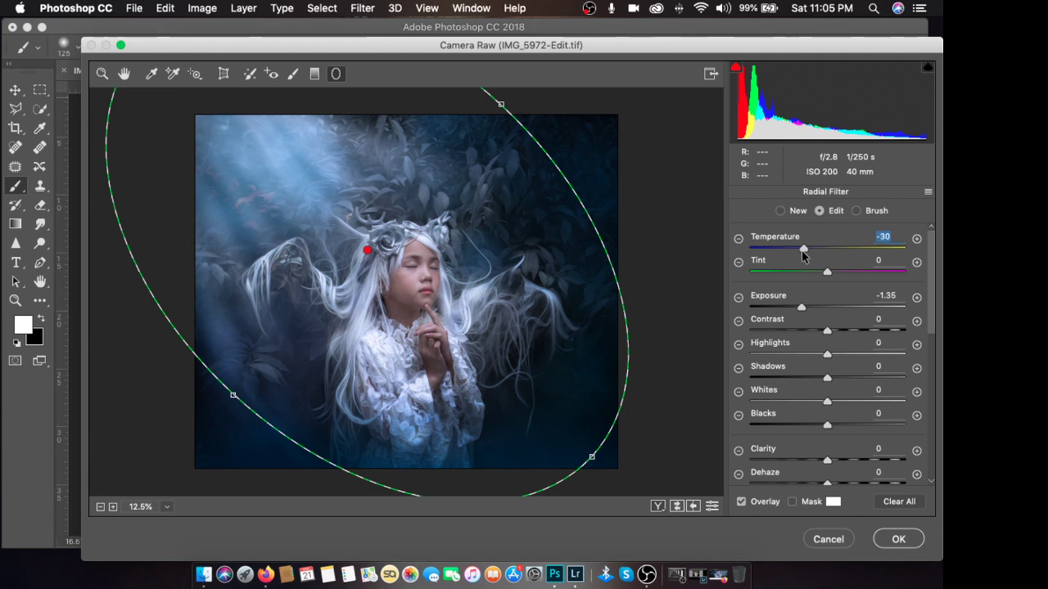
left_click(898, 539)
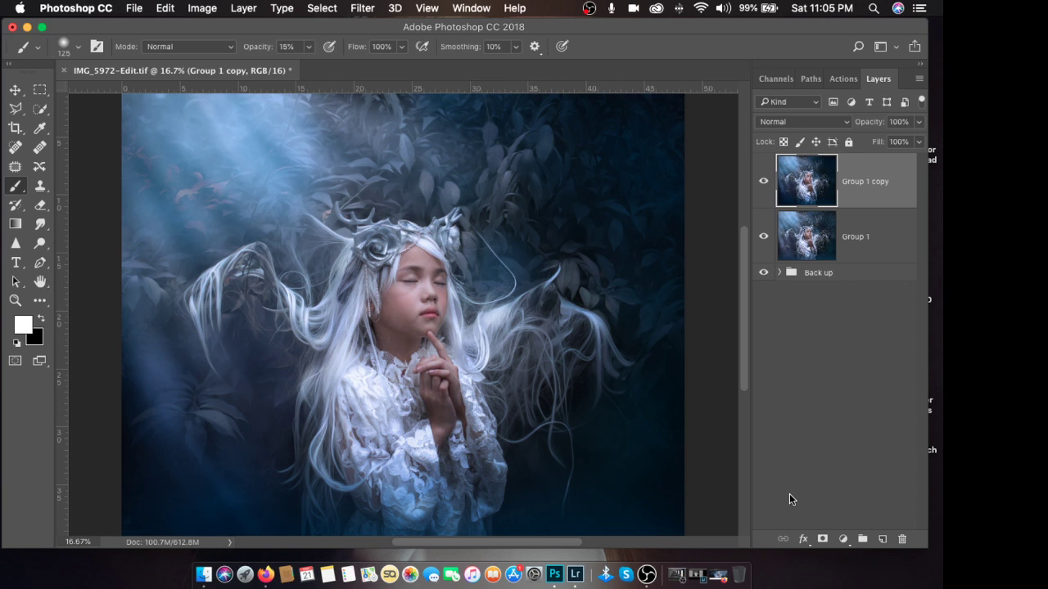
Step: Compare Group 1 copy on and off, then create the Group 1 copy 2 layer on top
left_click(762, 179)
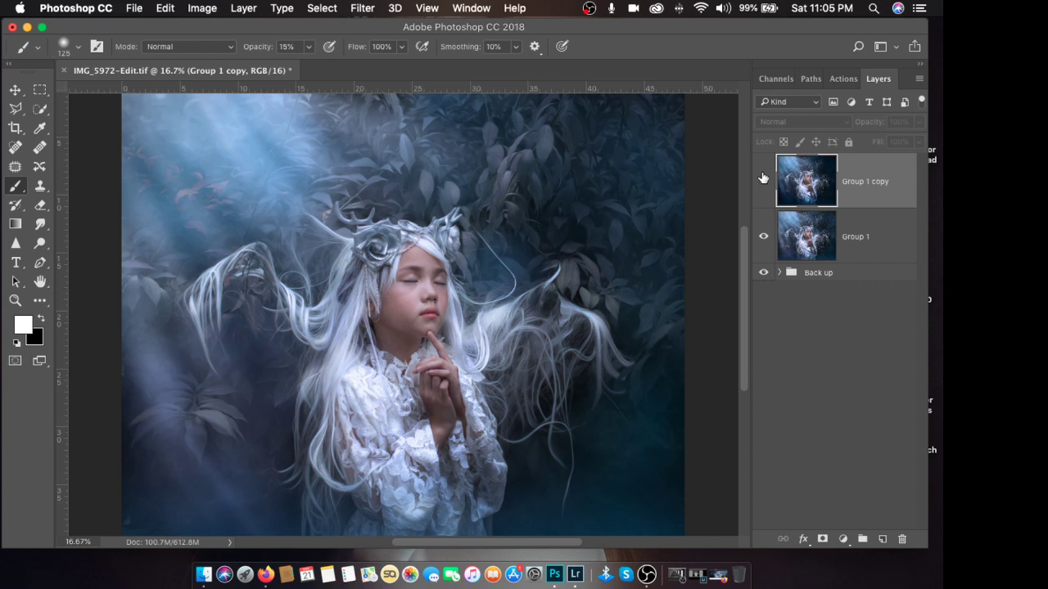
left_click(763, 179)
left_click(763, 179)
left_click(762, 178)
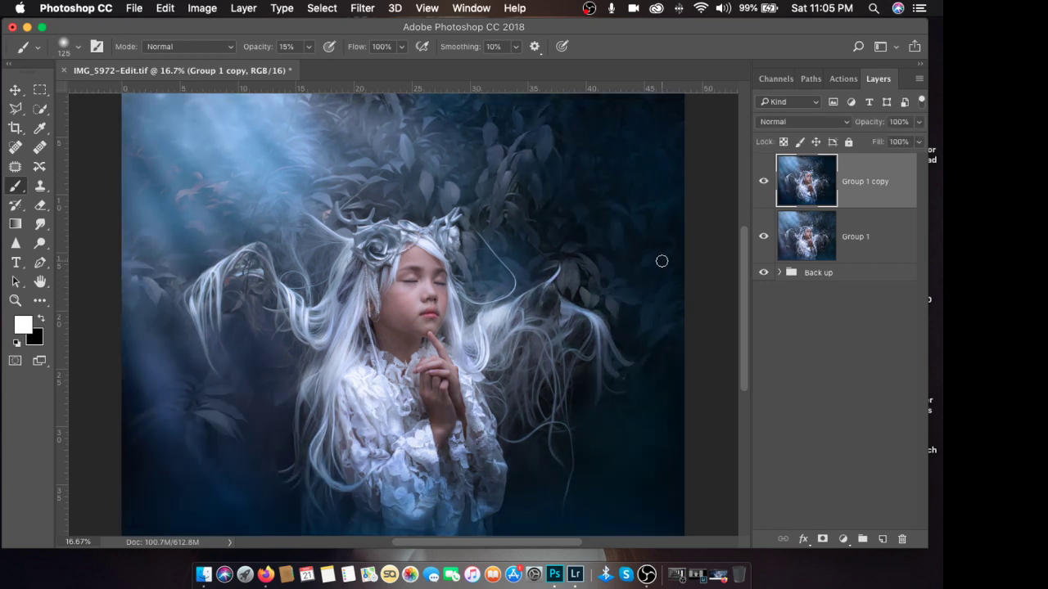
key("super+minus")
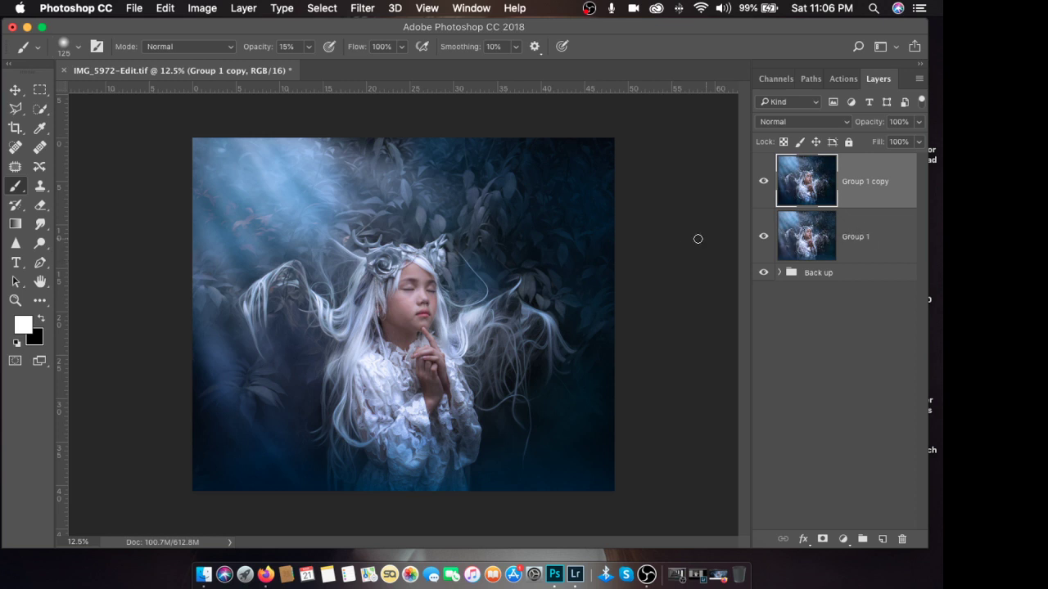
key("super+plus")
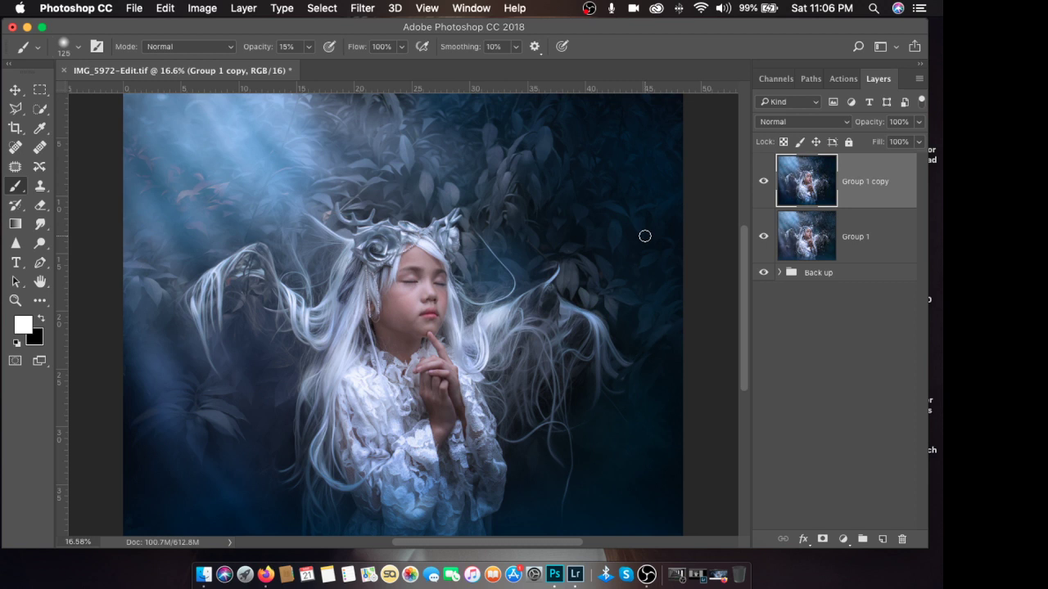
key("super+j")
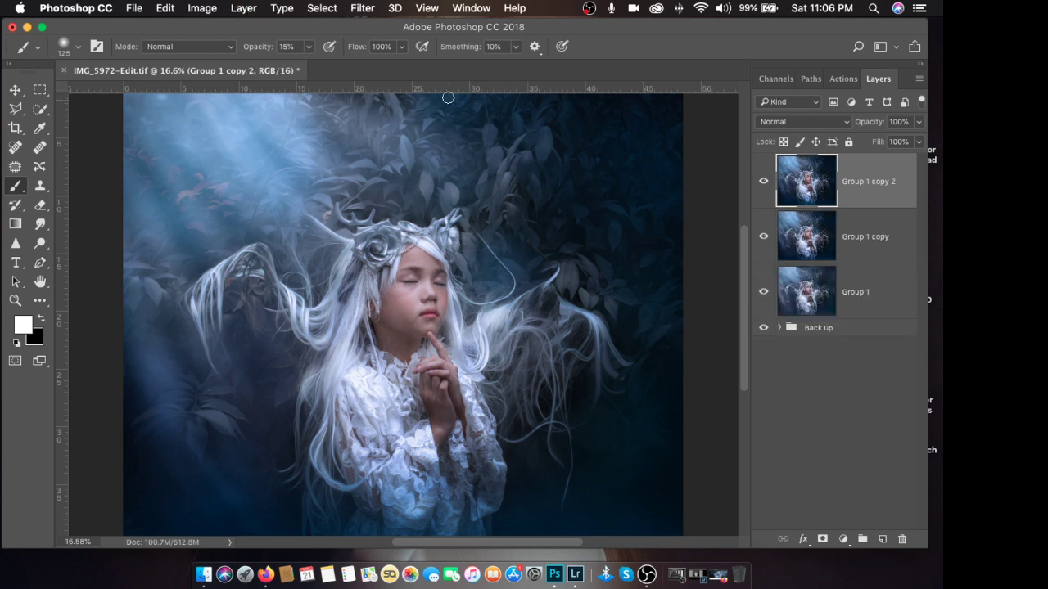
Step: Start Filter > Blur Gallery > Iris Blur on Group 1 copy 2
left_click(362, 8)
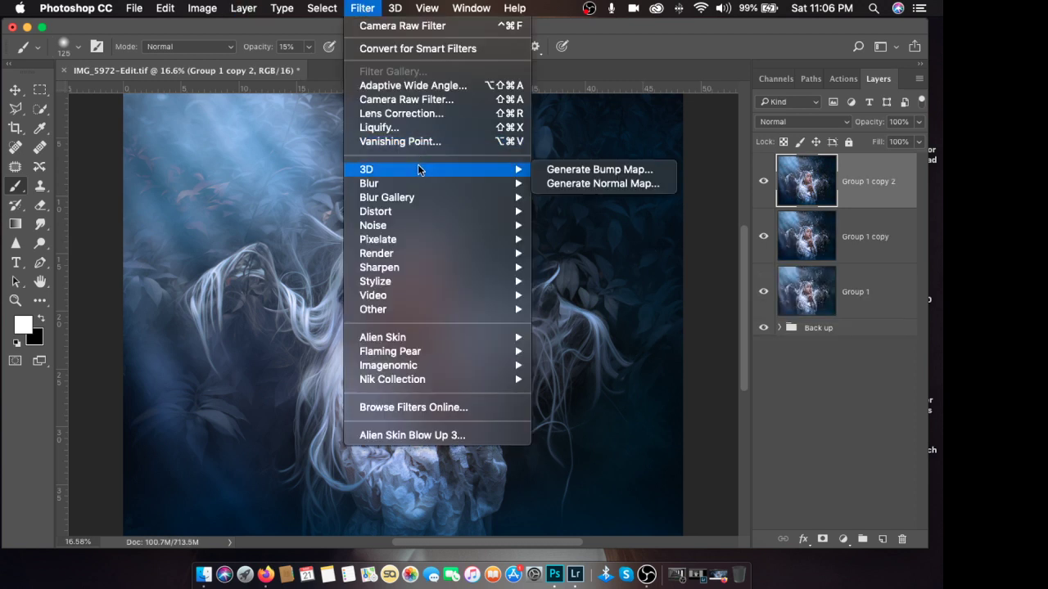
mouse_move(458, 195)
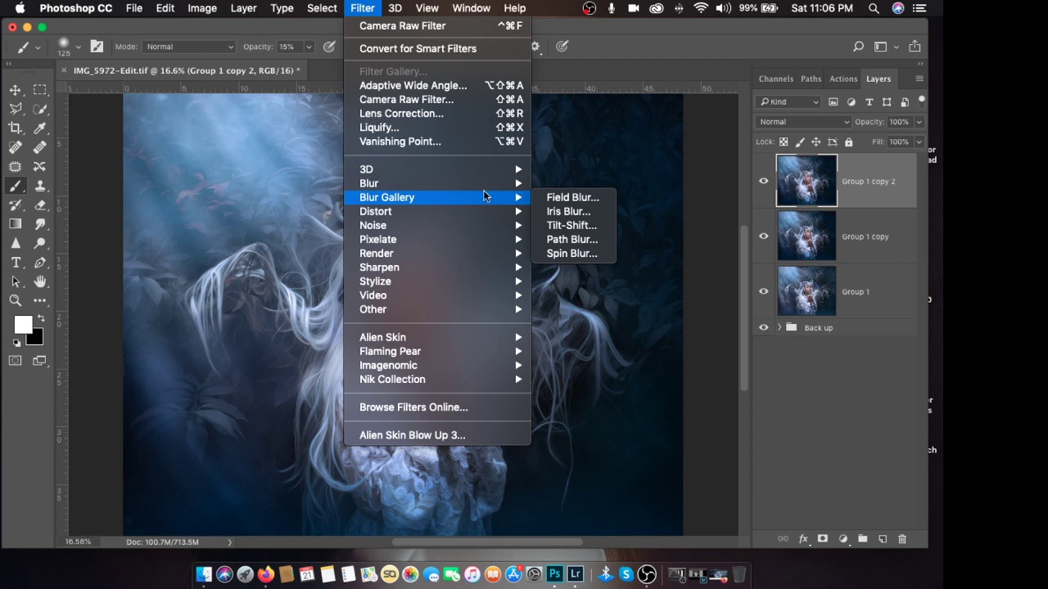
left_click(578, 212)
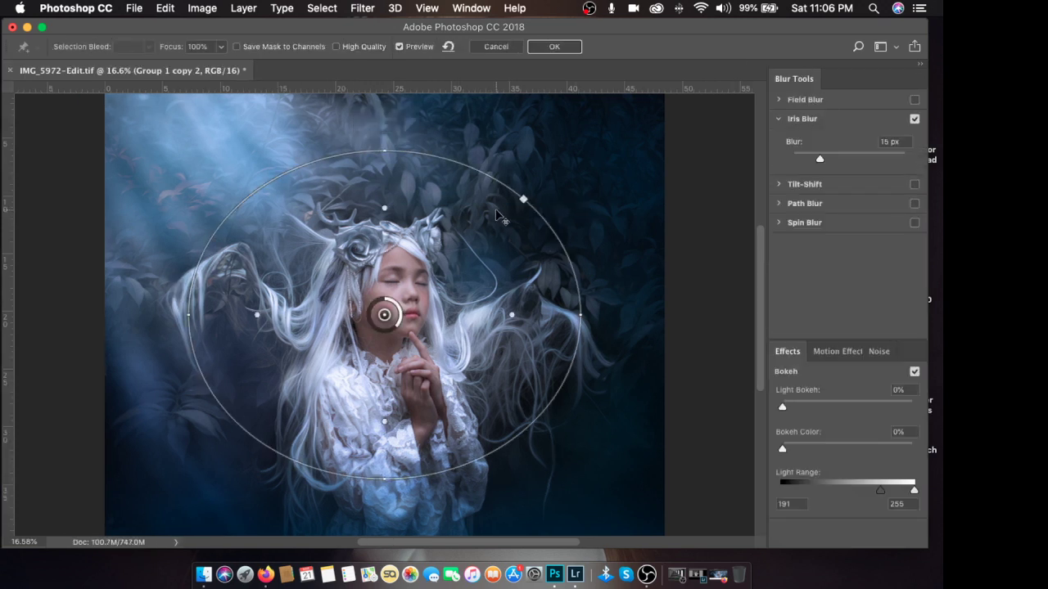
Step: Enlarge the iris ellipse, pull in the focus area, nudge the pin up, and set Blur to 20 px
scroll(455, 302, "down", 2)
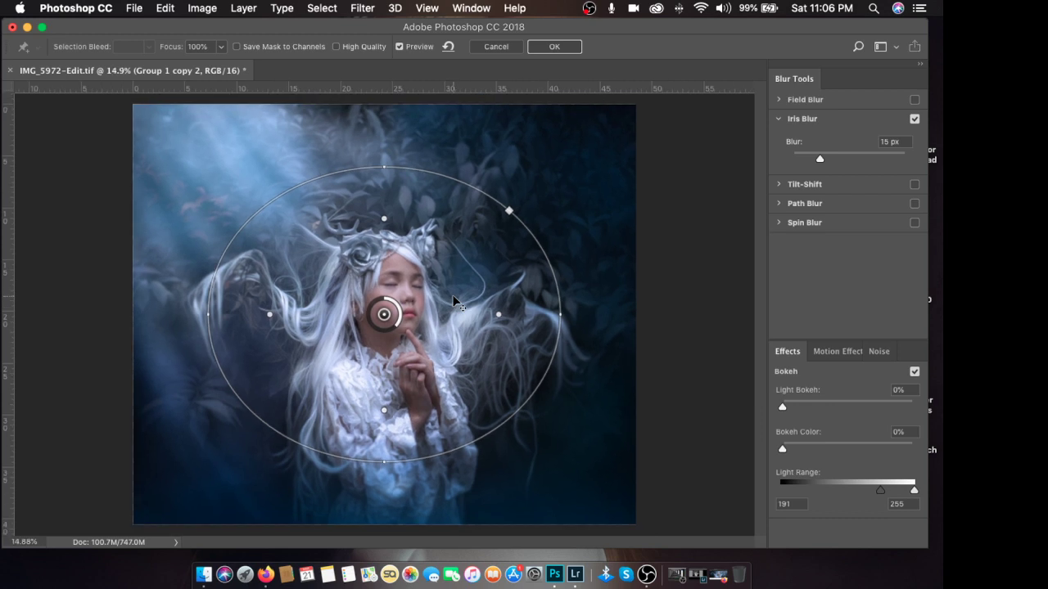
left_click_drag(443, 174, 506, 104)
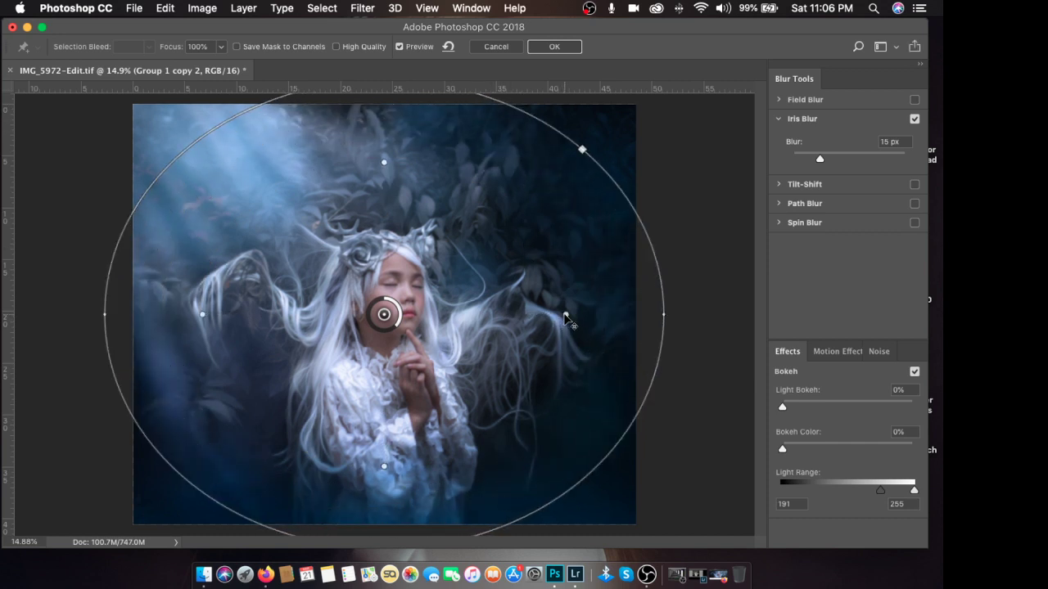
left_click_drag(564, 316, 537, 316)
left_click_drag(383, 316, 385, 310)
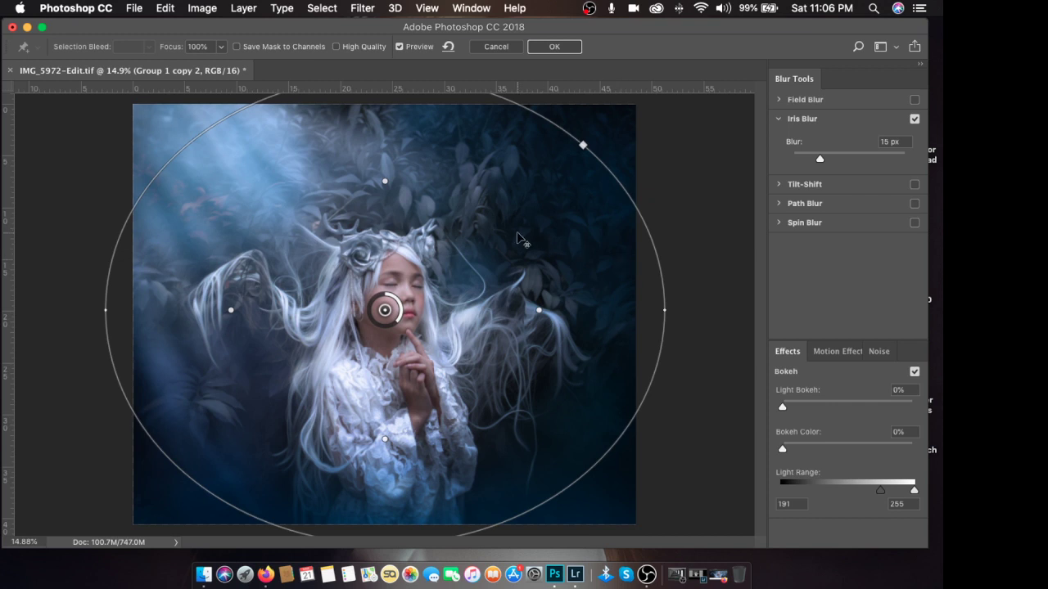
key("m")
key("m")
key("m")
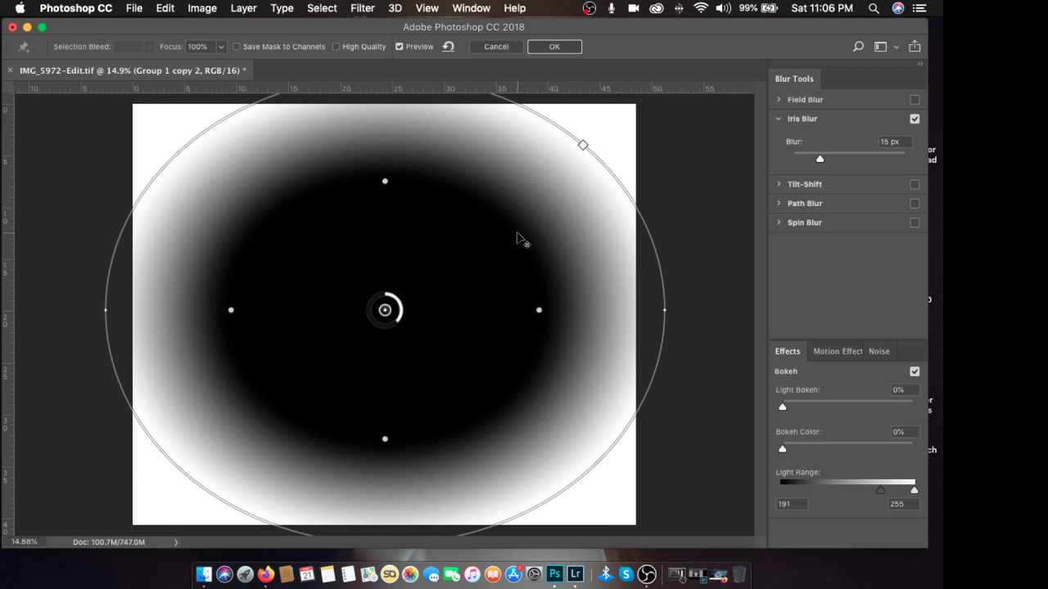
key("m")
key("m")
key("m")
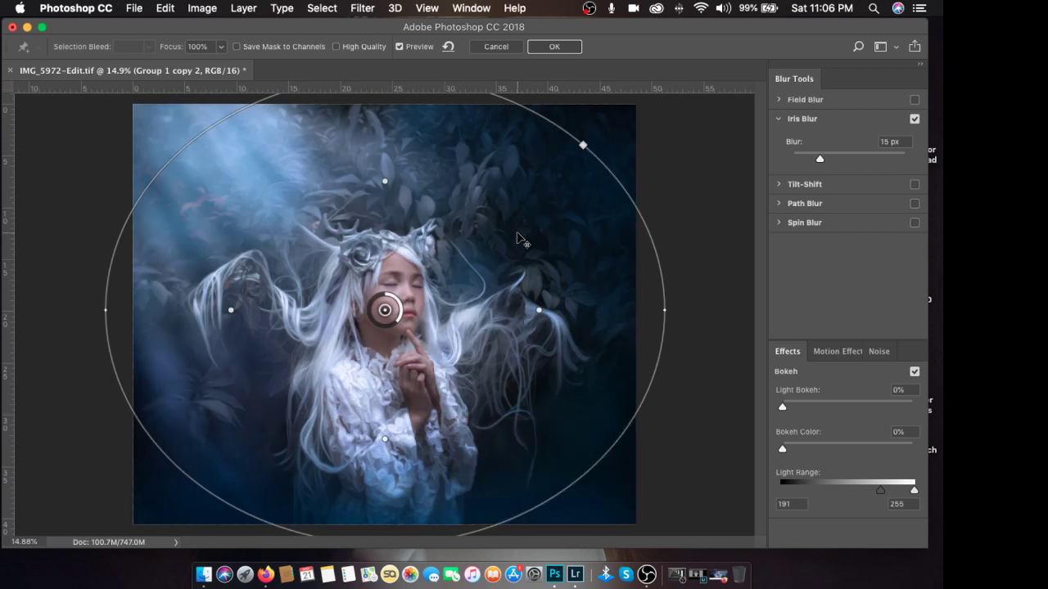
key("m")
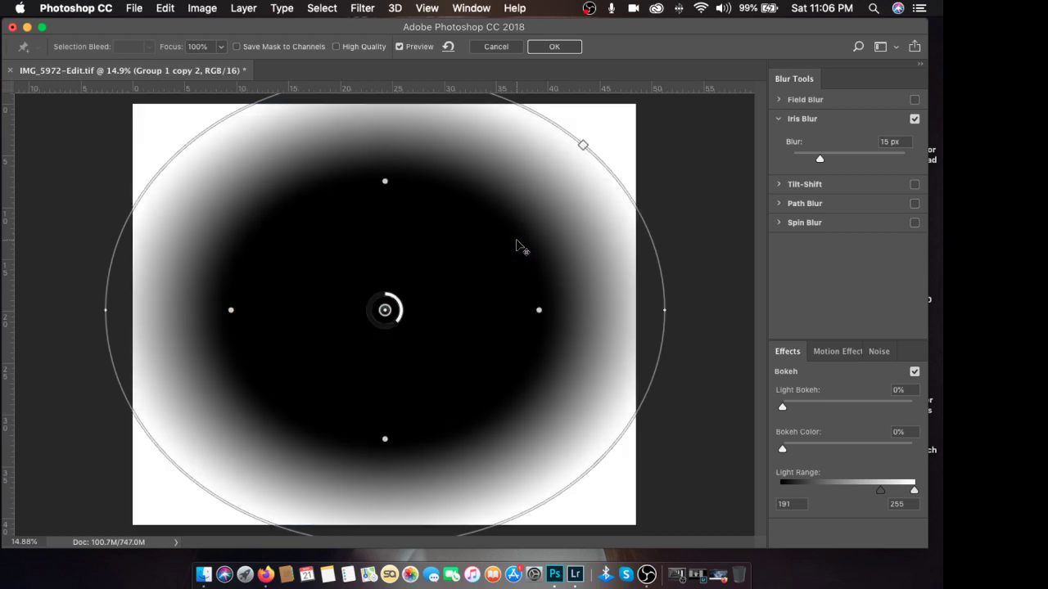
key("m")
key("m")
key("m")
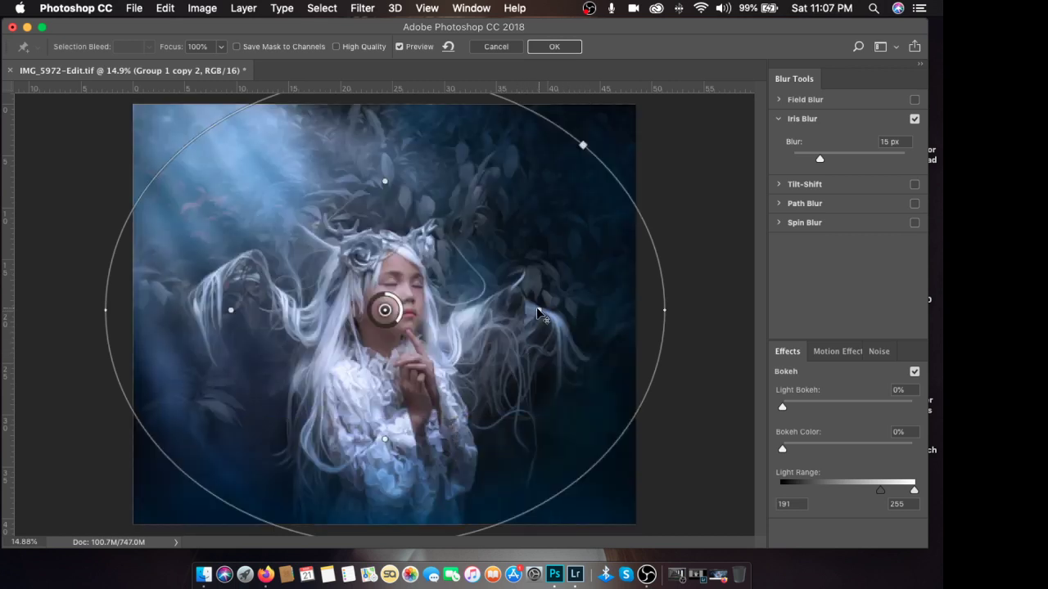
left_click_drag(538, 310, 519, 310)
key("m")
key("m")
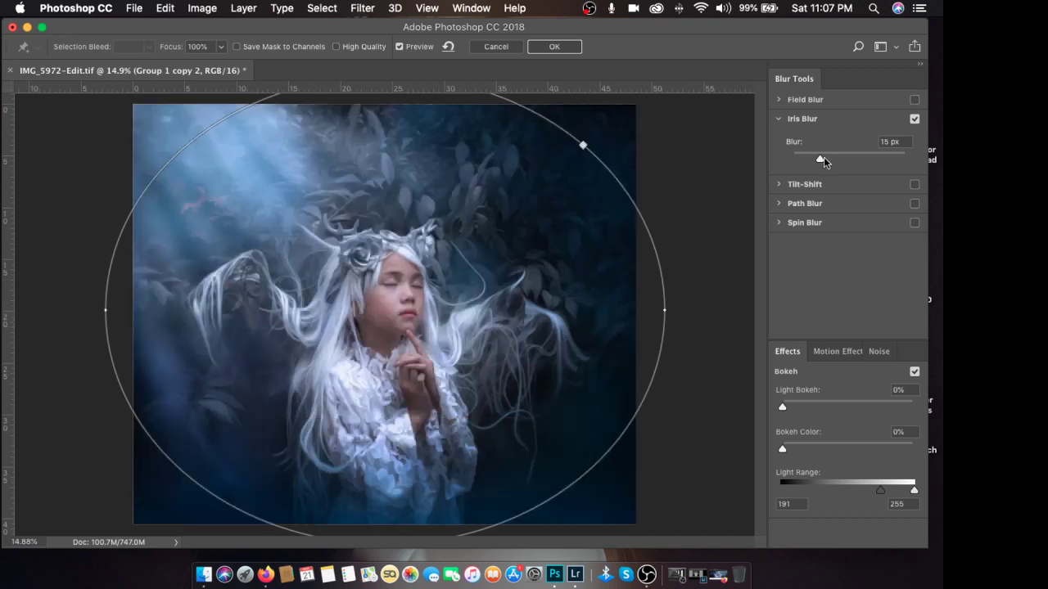
left_click_drag(820, 158, 823, 158)
Step: Apply the Iris Blur and compare Group 1 copy 2 on and off
left_click(554, 47)
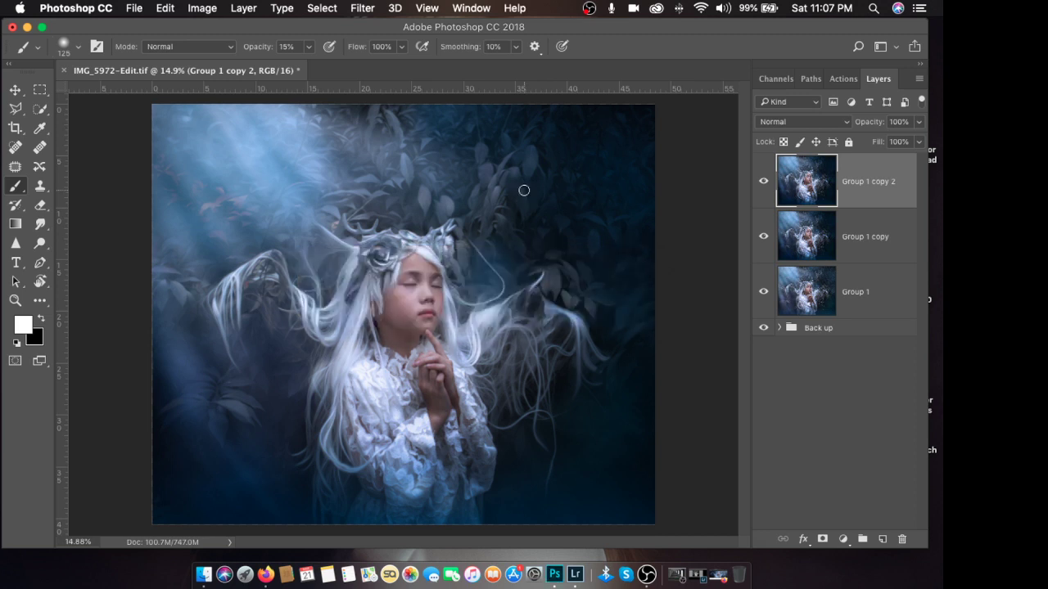
key("super+equal")
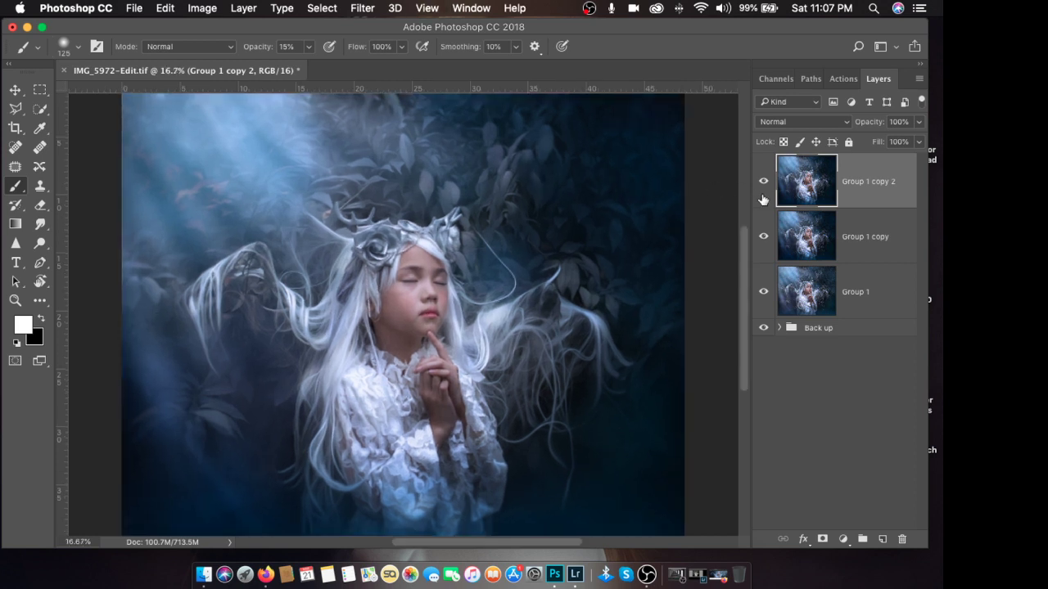
left_click(762, 187)
left_click(763, 188)
left_click(762, 189)
left_click(762, 190)
Step: Duplicate the top layer to create Group 1 copy 3
key("super+minus")
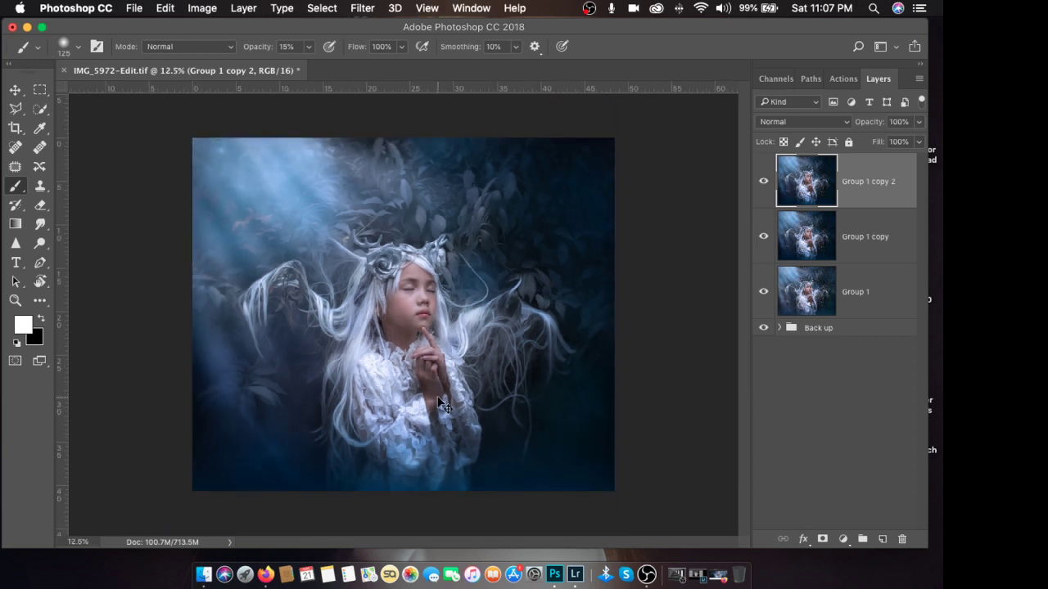
key("super+plus")
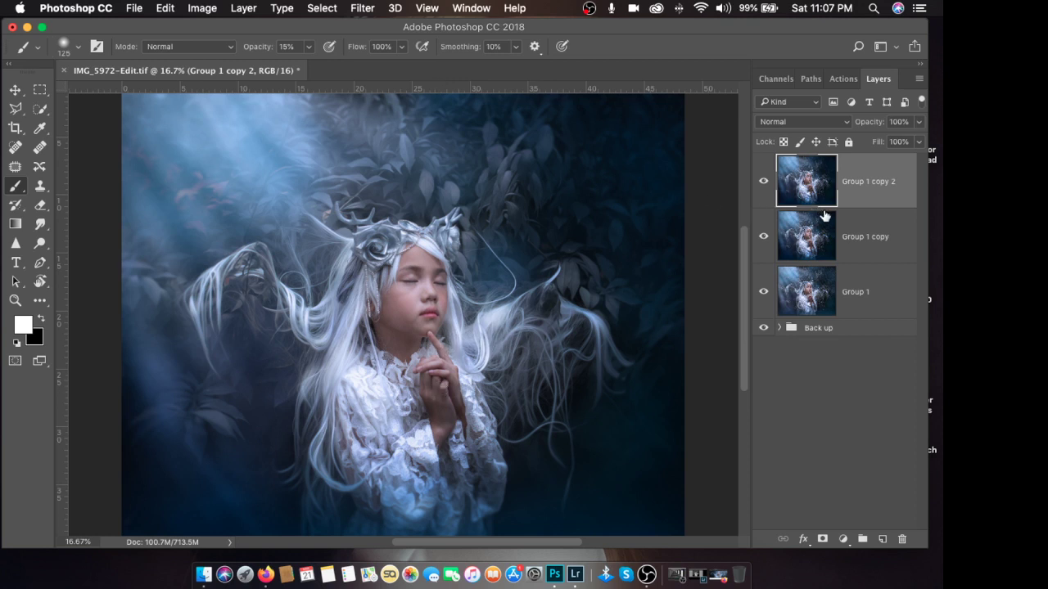
key("super+j")
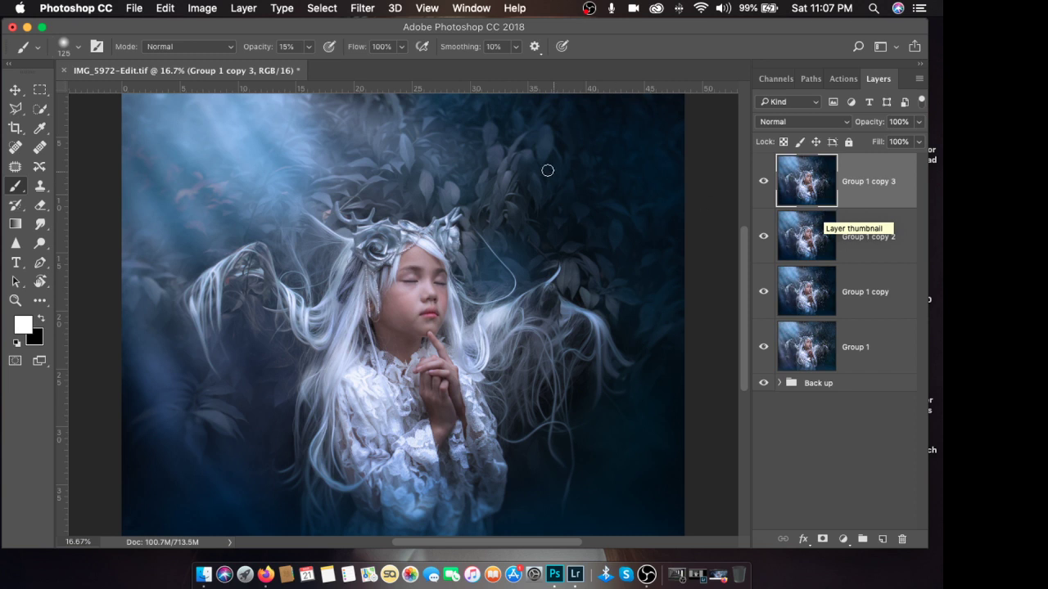
Step: Apply Unsharp Mask with Amount 150%, Radius 2.0 px, Threshold 0 to Group 1 copy 3
left_click(365, 8)
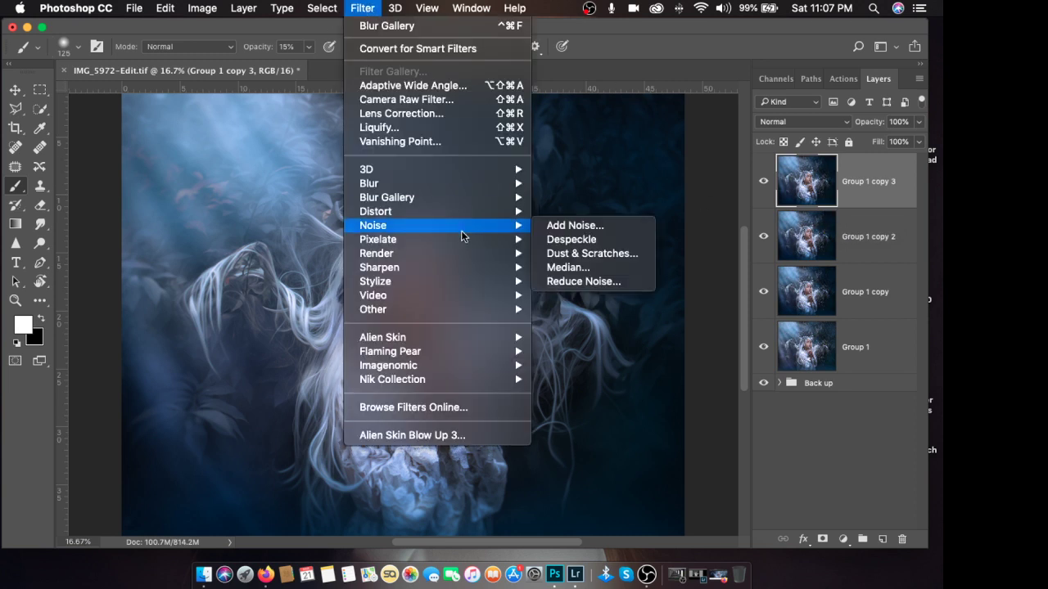
mouse_move(458, 342)
mouse_move(463, 268)
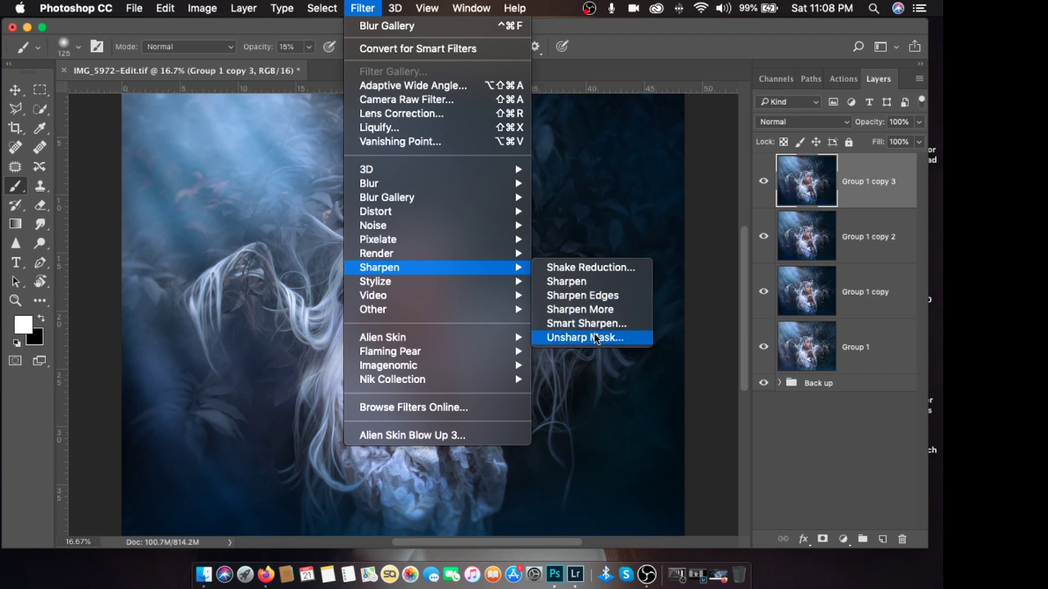
left_click(595, 337)
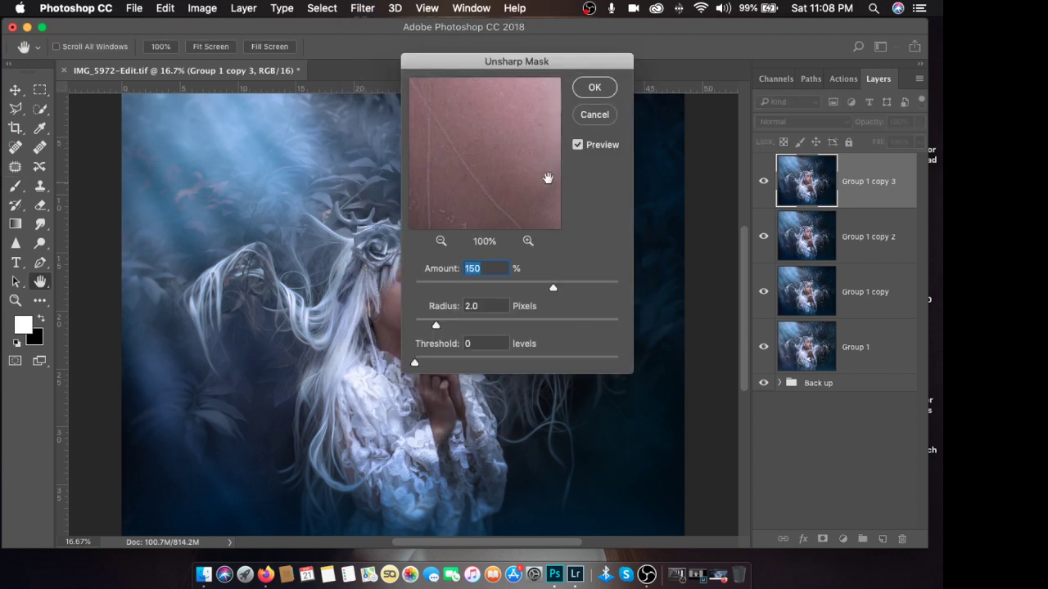
left_click_drag(528, 62, 671, 79)
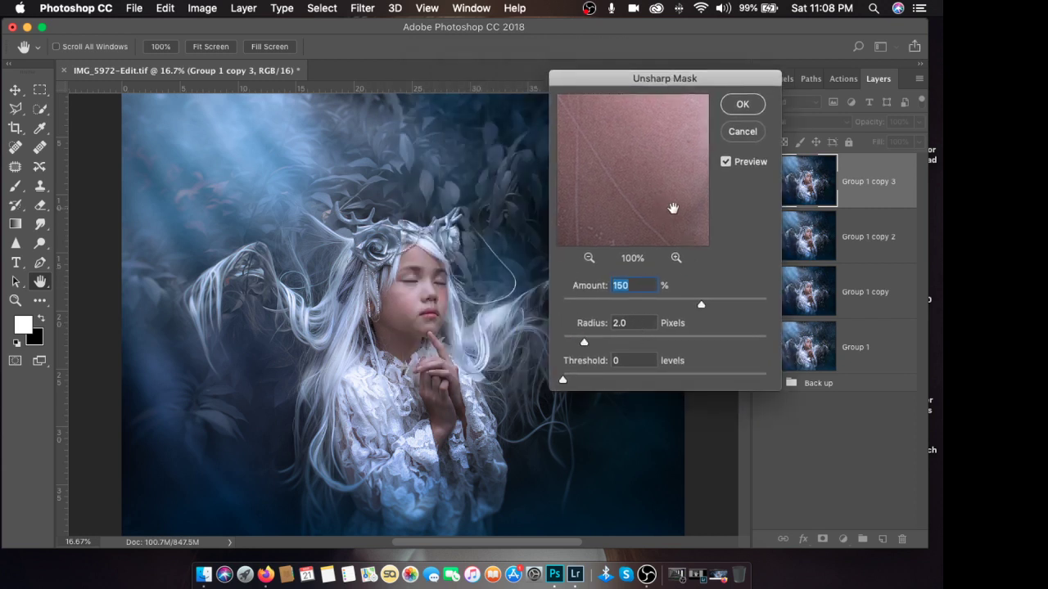
left_click(743, 104)
key("b")
key("super+equal")
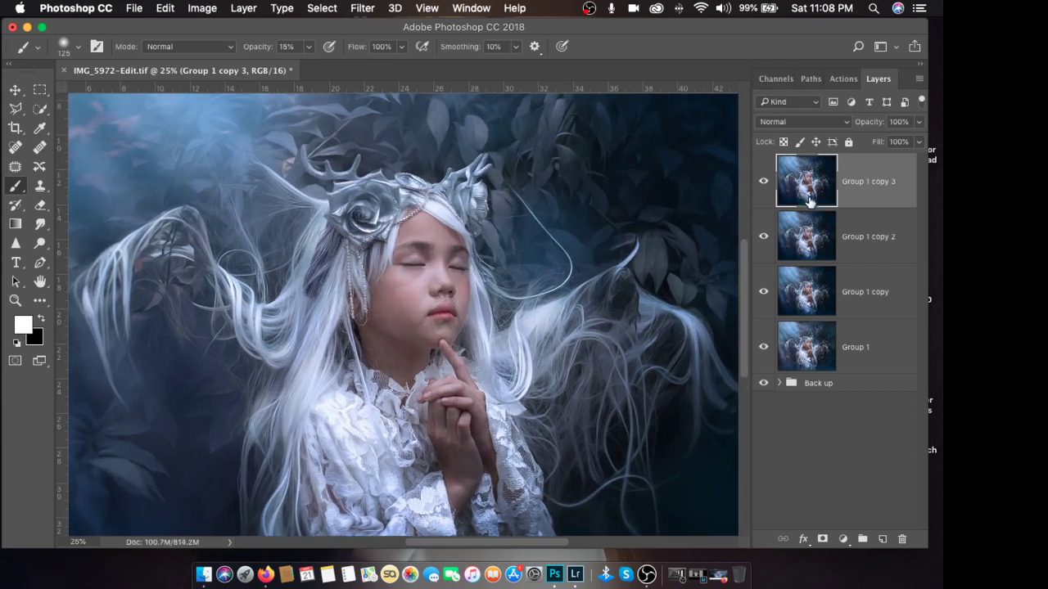
Step: Compare the sharpened layer on and off, then flatten the image, discarding hidden layers
left_click(763, 181)
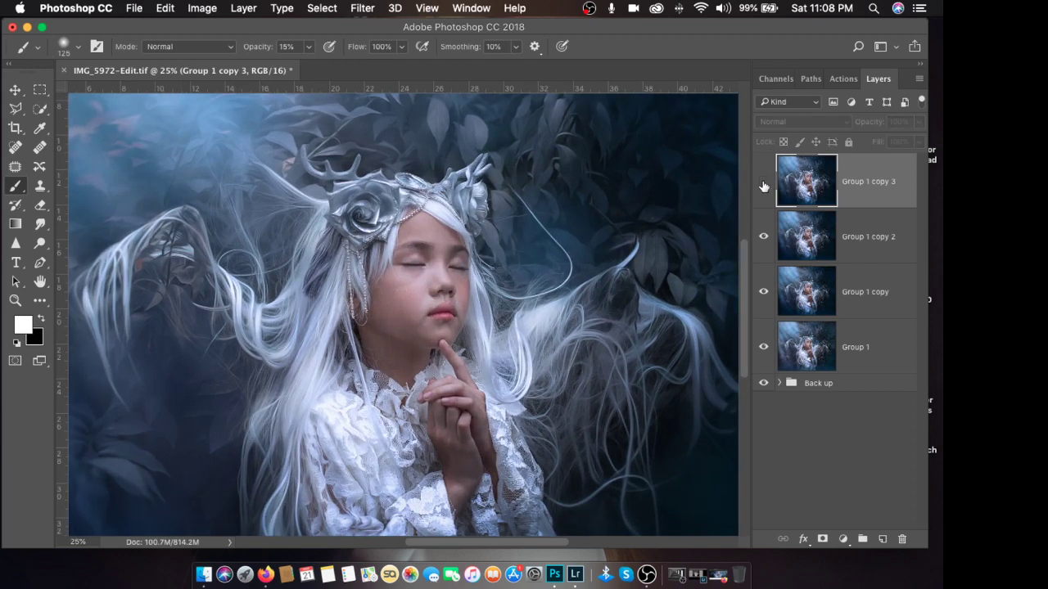
left_click(763, 182)
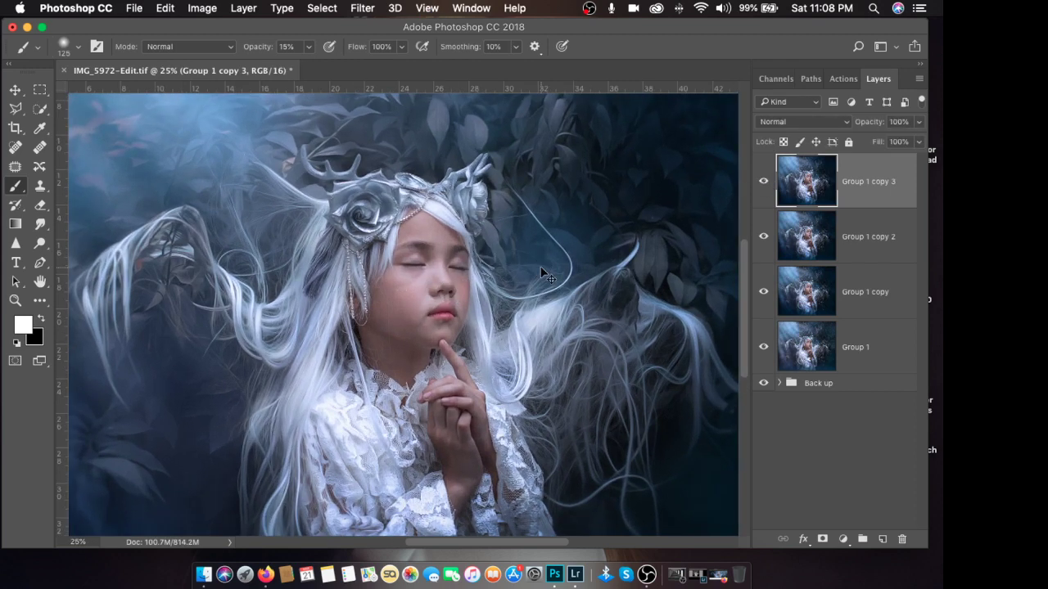
key("super+minus")
key("super+minus")
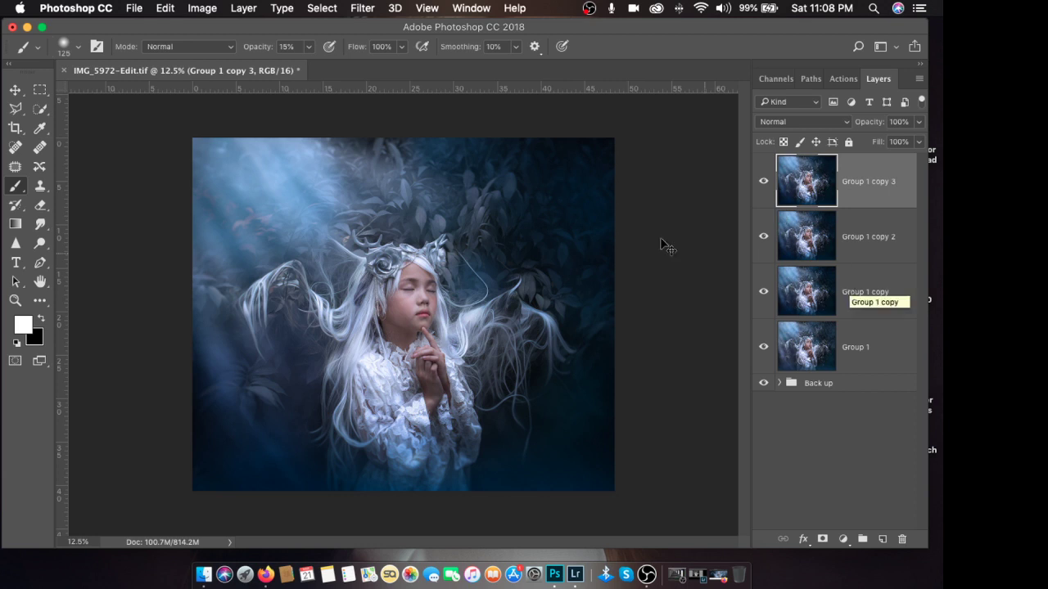
left_click(242, 8)
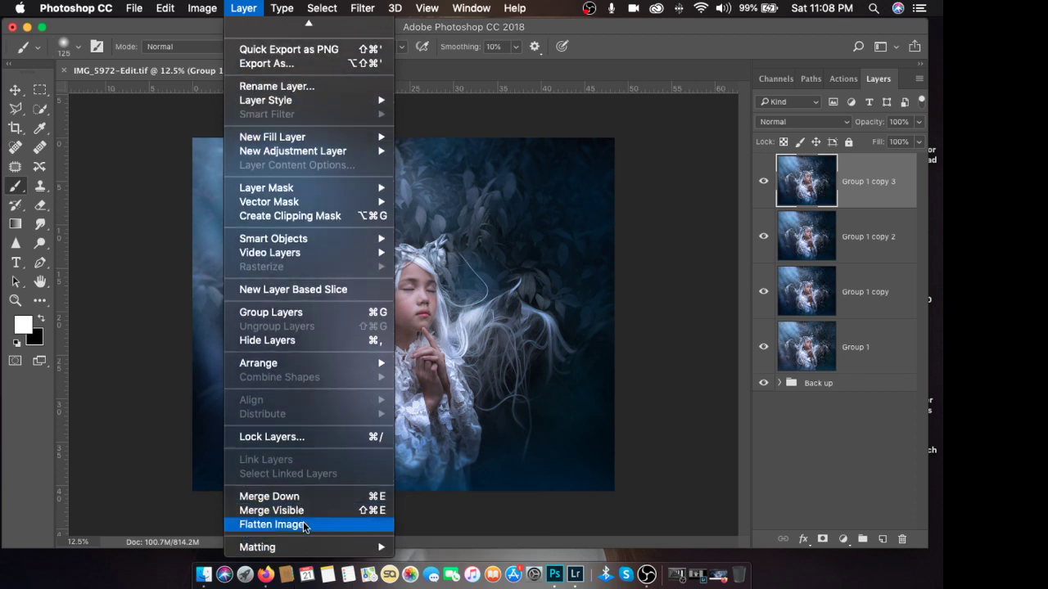
left_click(301, 525)
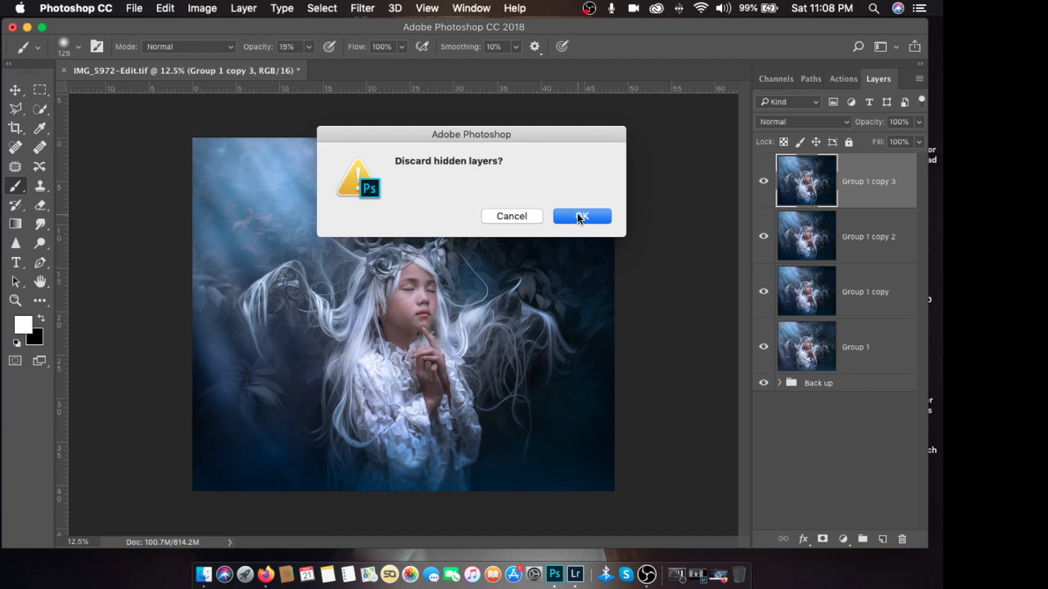
left_click(579, 217)
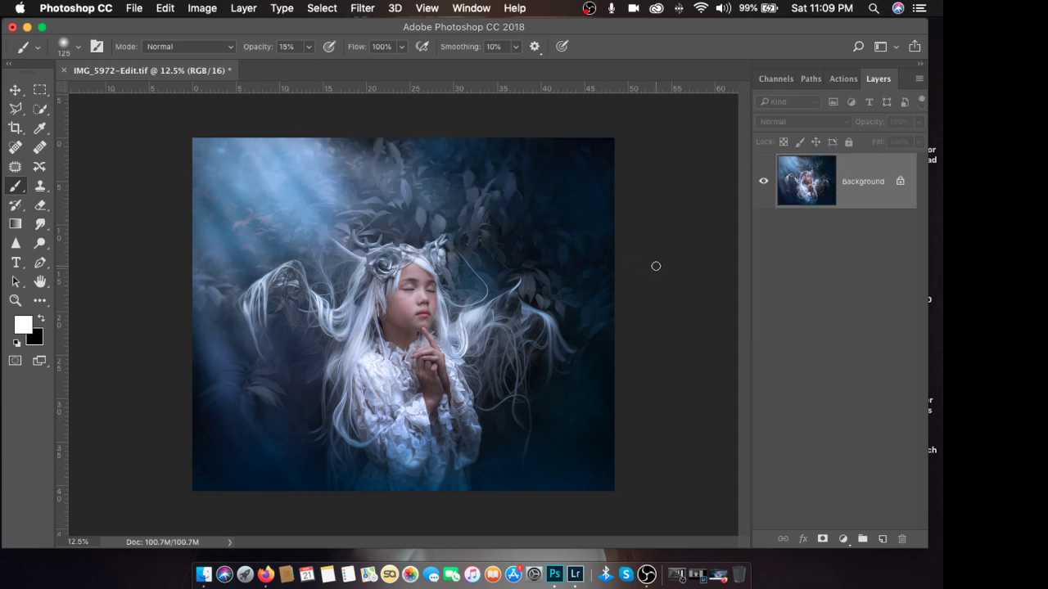
Step: Preview the finished image in full screen mode, then return to the normal layout
key("f")
key("f")
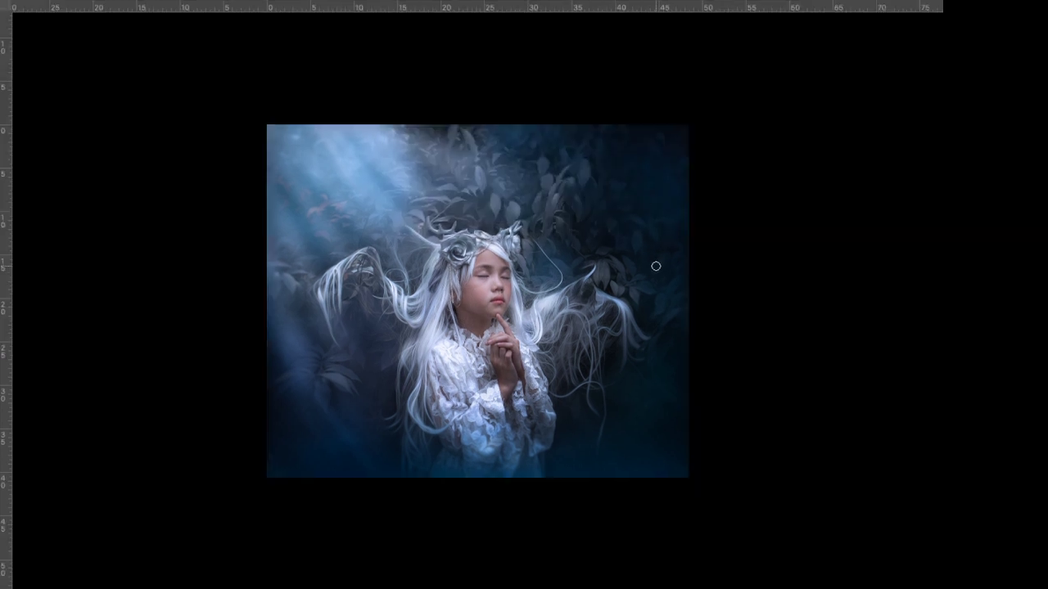
scroll(656, 266, "up", 3)
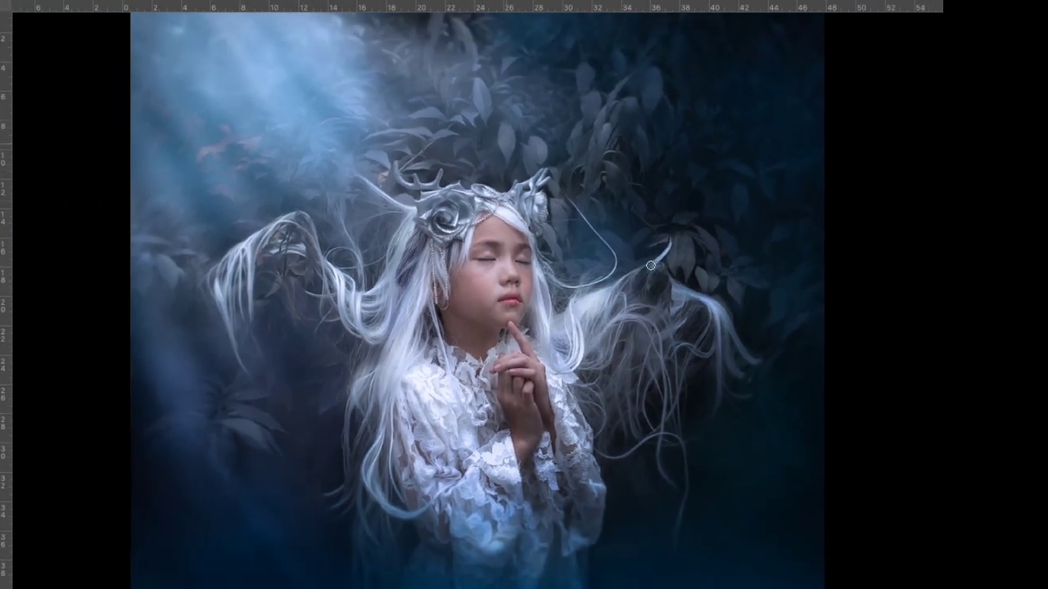
mouse_move(940, 273)
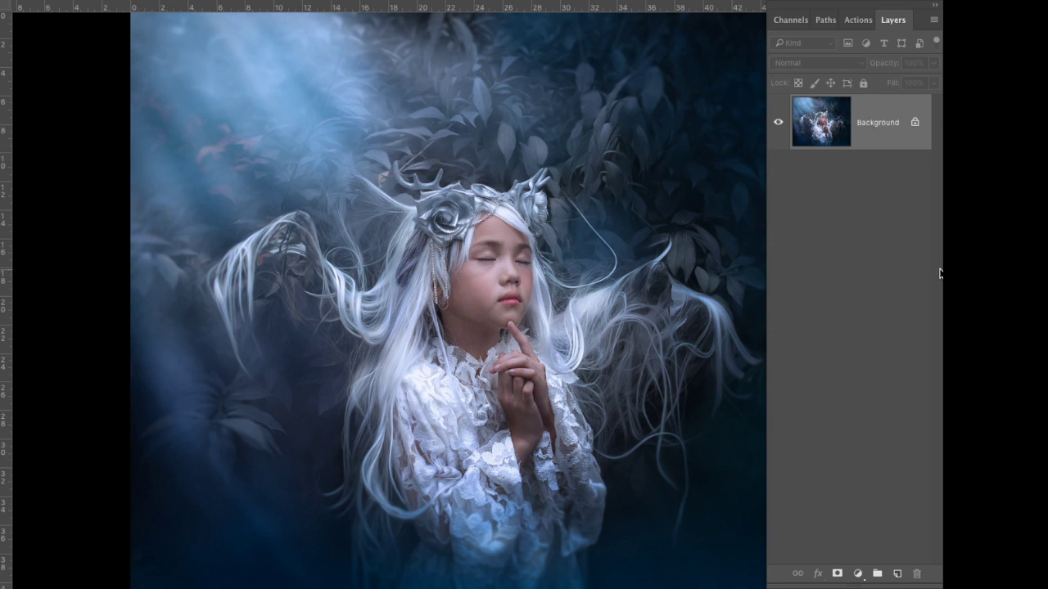
key("f")
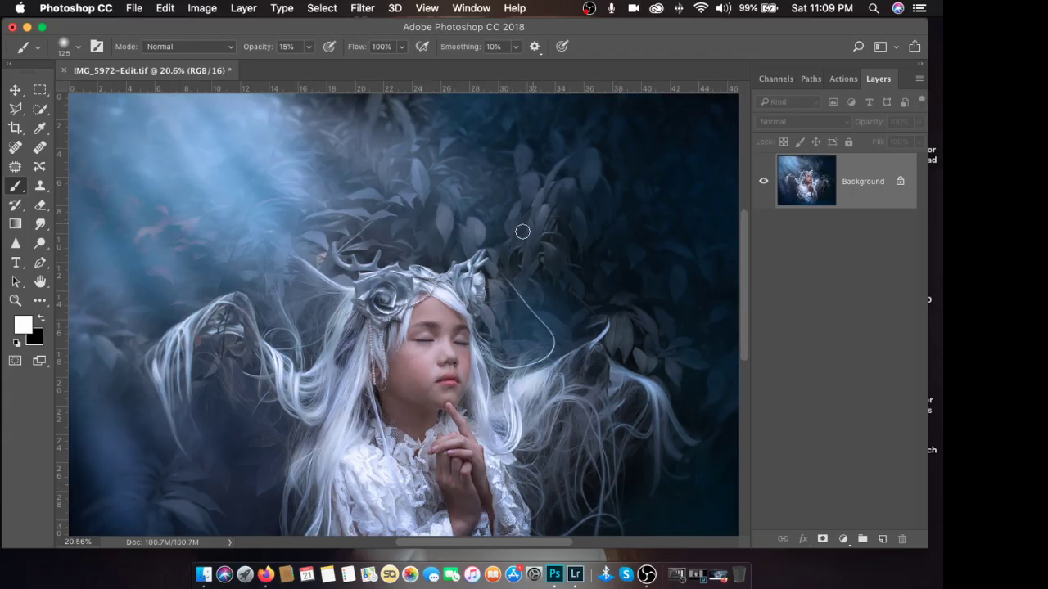
scroll(516, 238, "down", 5)
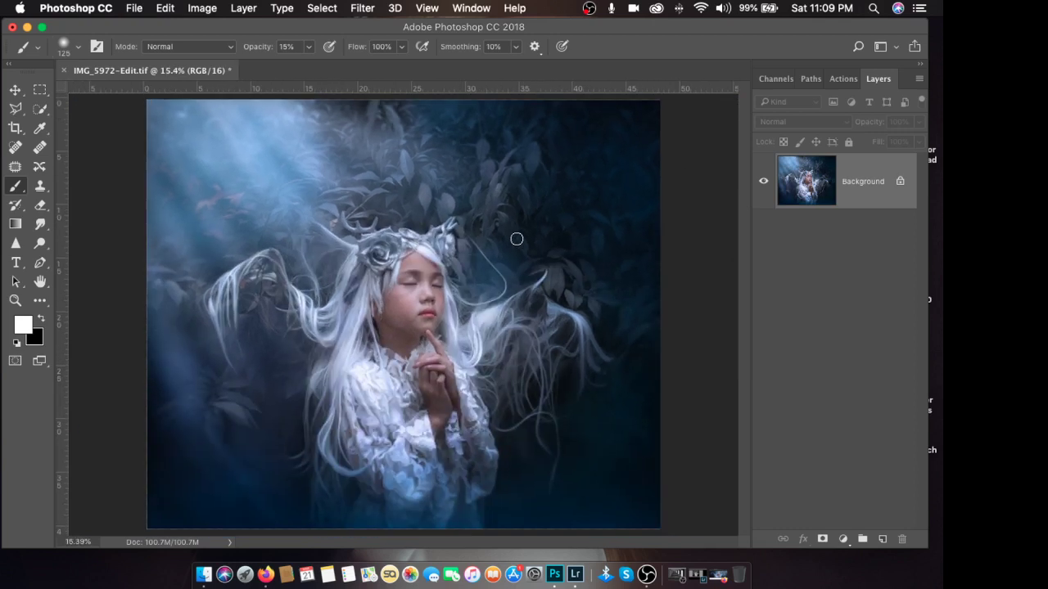
Step: Reposition and slightly enlarge the Photoshop window
left_click_drag(607, 25, 616, 24)
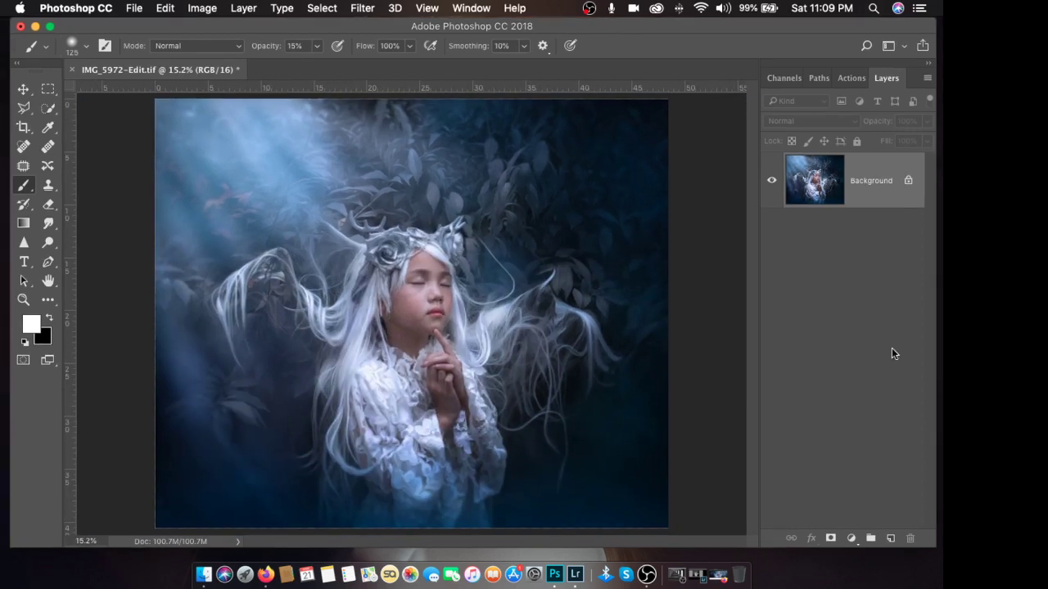
left_click_drag(937, 547, 923, 554)
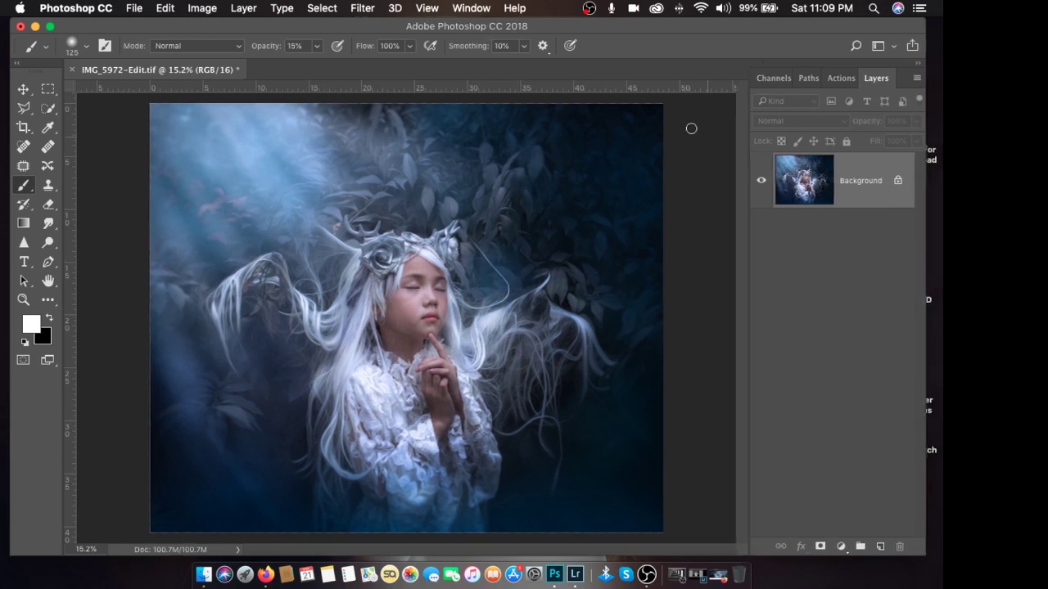
left_click_drag(578, 28, 575, 31)
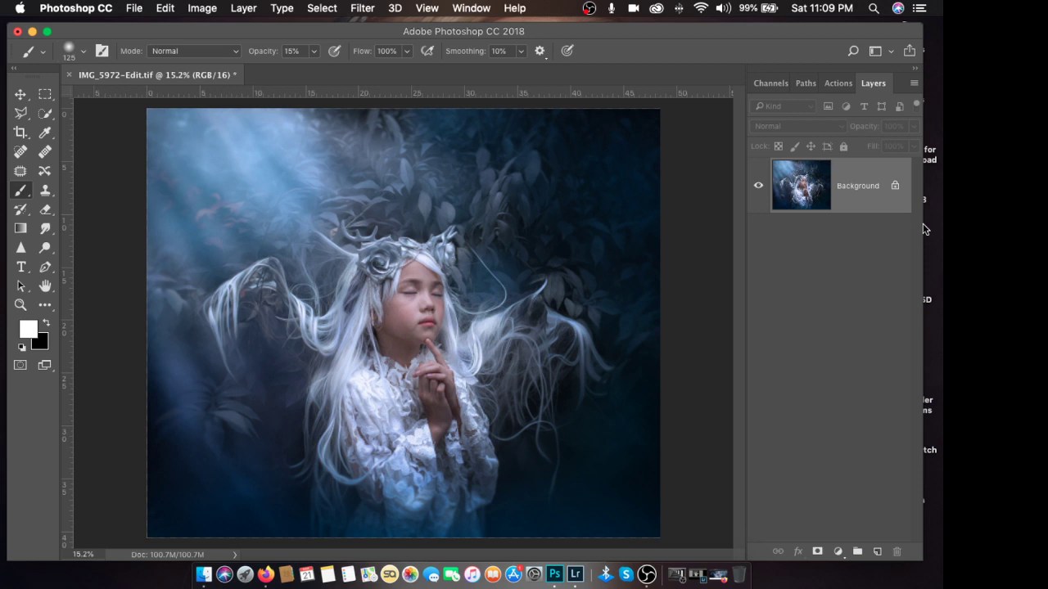
left_click_drag(922, 225, 934, 227)
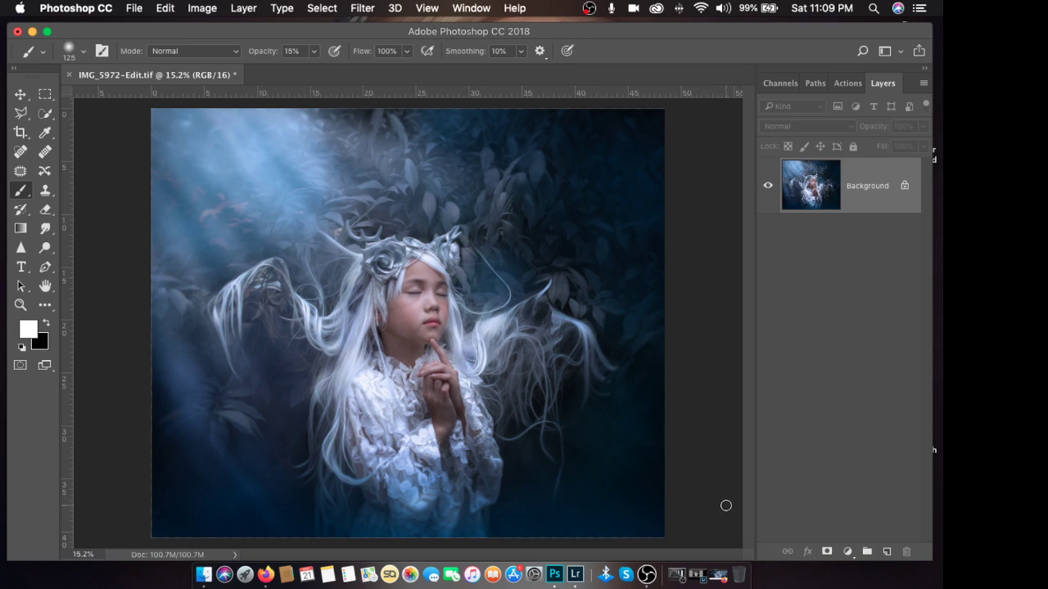
Step: In Firefox's YouTube Studio Live streaming dashboard, choose END STREAM
left_click(719, 576)
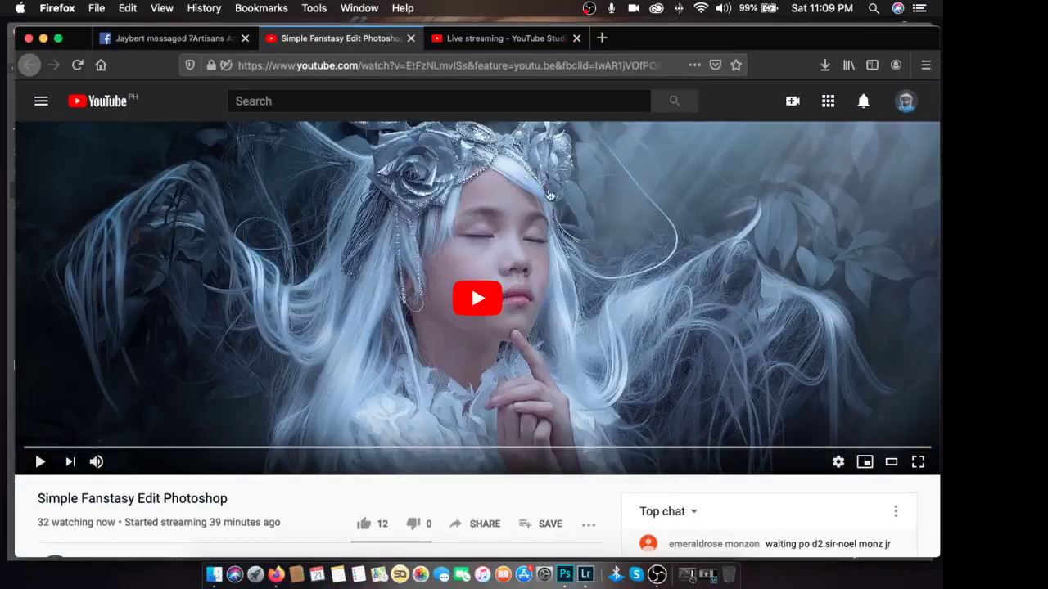
left_click(480, 41)
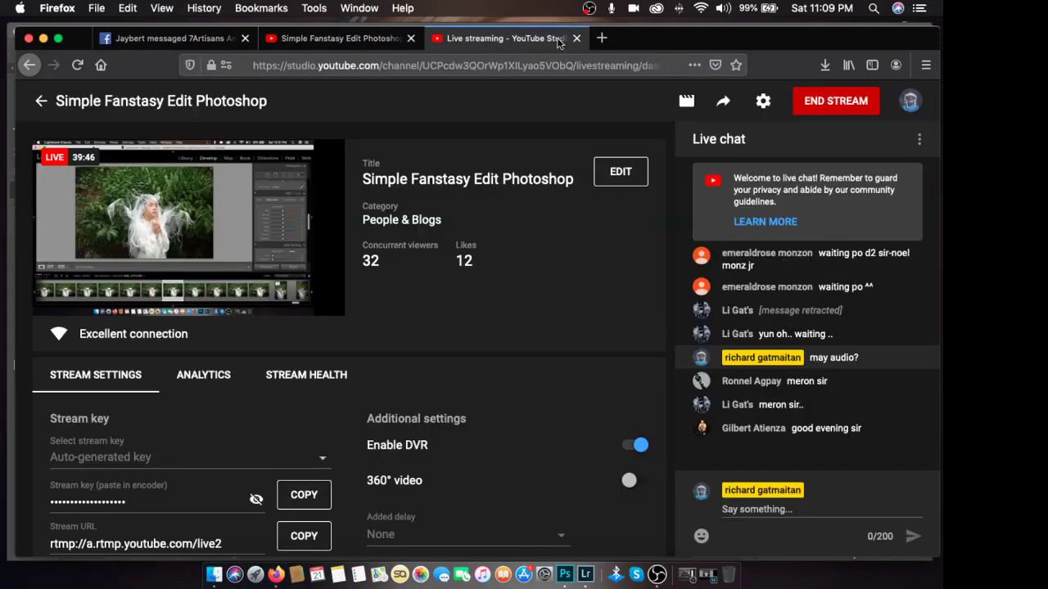
left_click(808, 106)
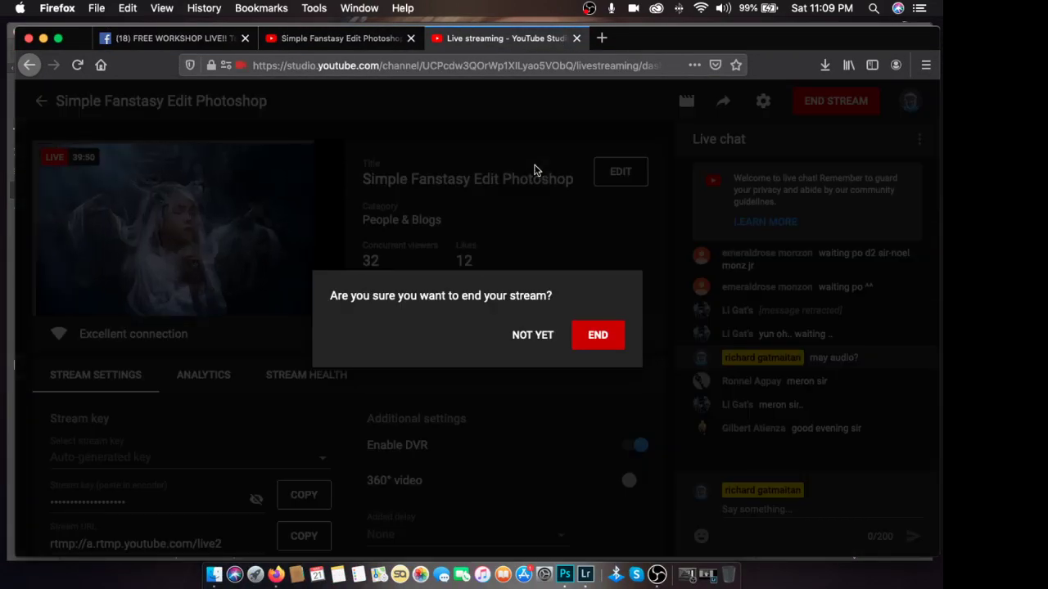